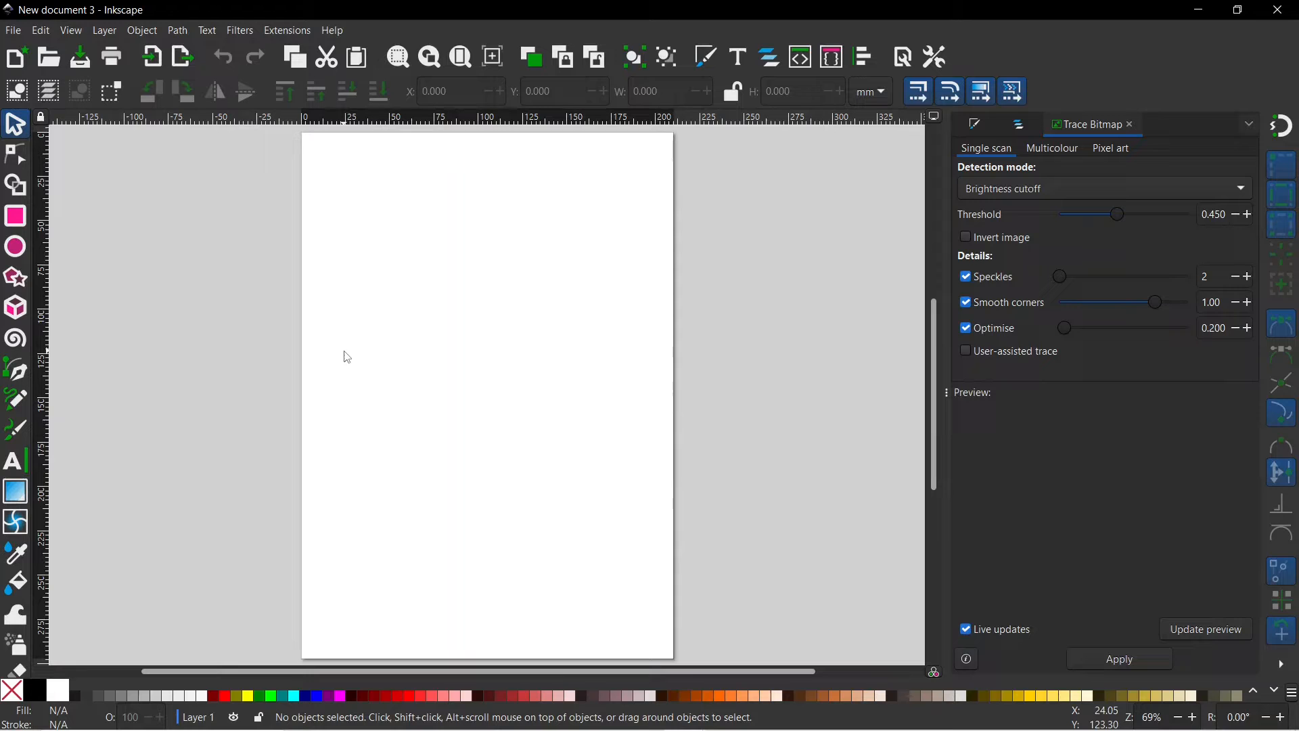
- Import the cat JPG as an embedded image and scale it to about 188 by 246 mm, centred on the page
{"action": "left_click", "coordinate": [14, 30]}
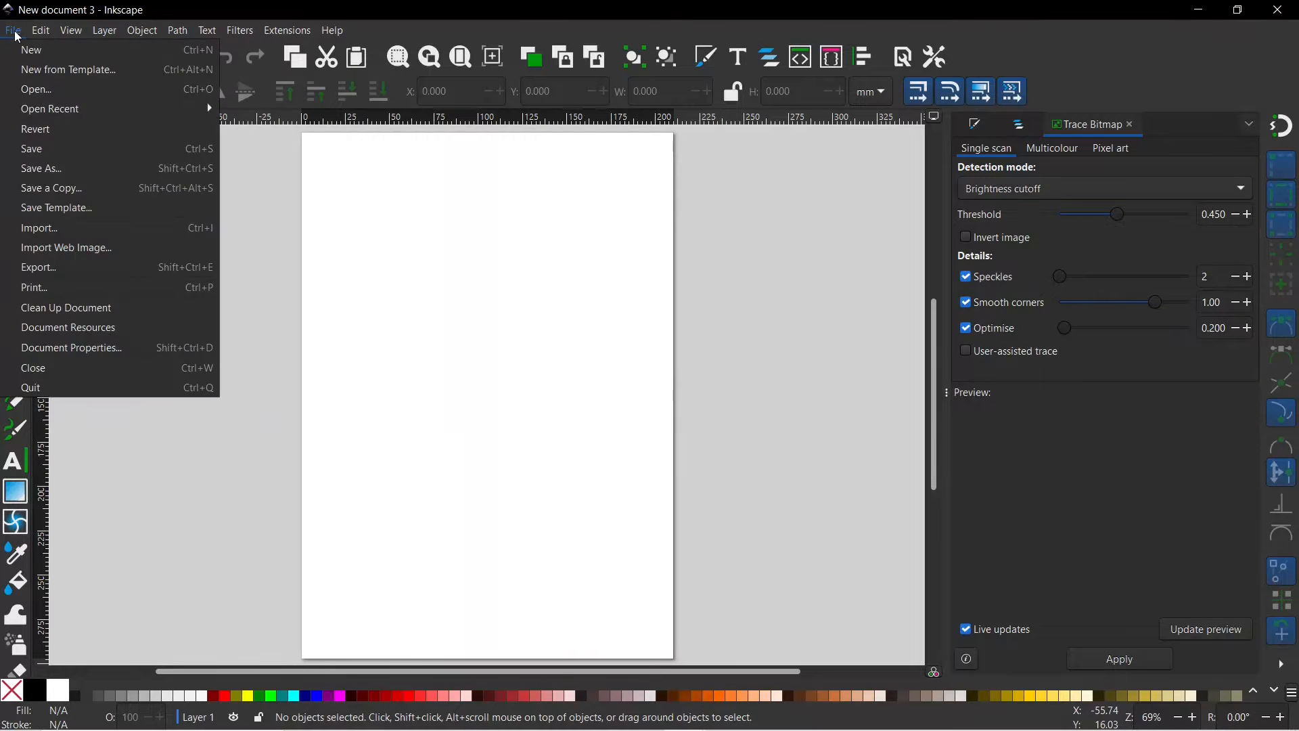
{"action": "left_click", "coordinate": [42, 235]}
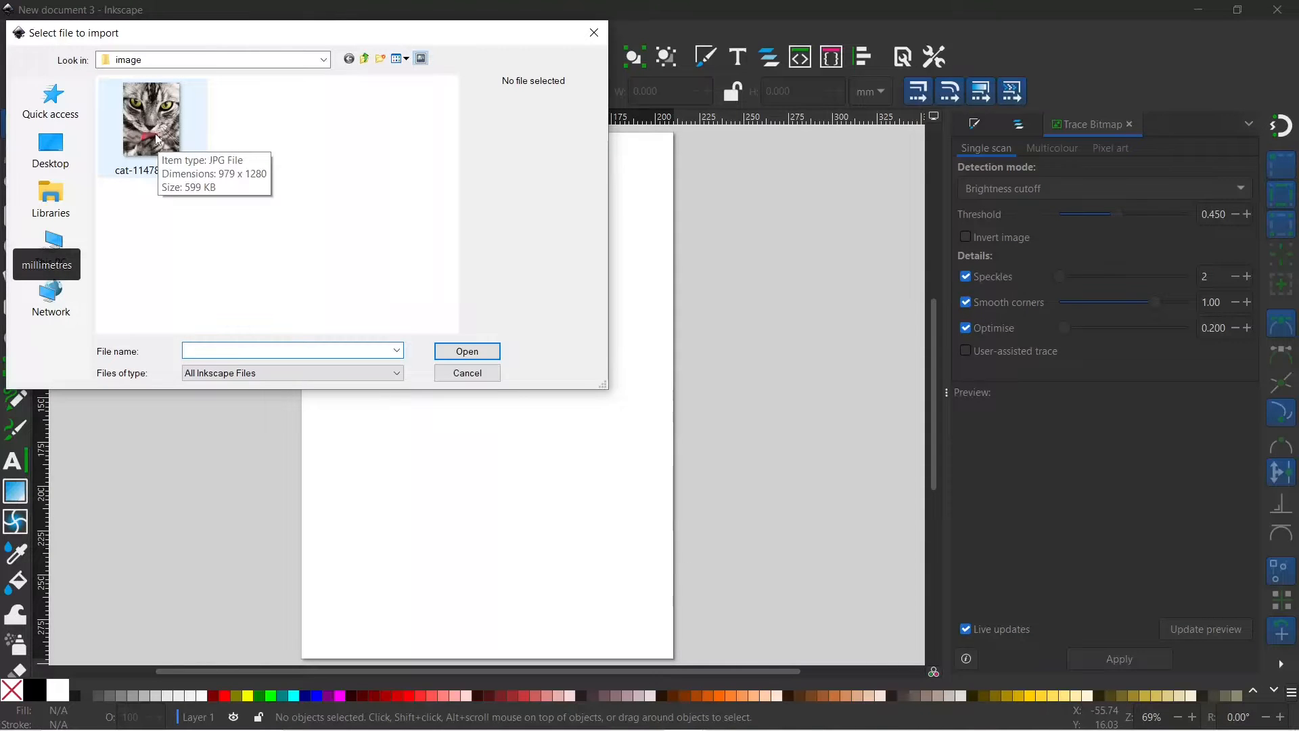
{"action": "double_click", "coordinate": [170, 137]}
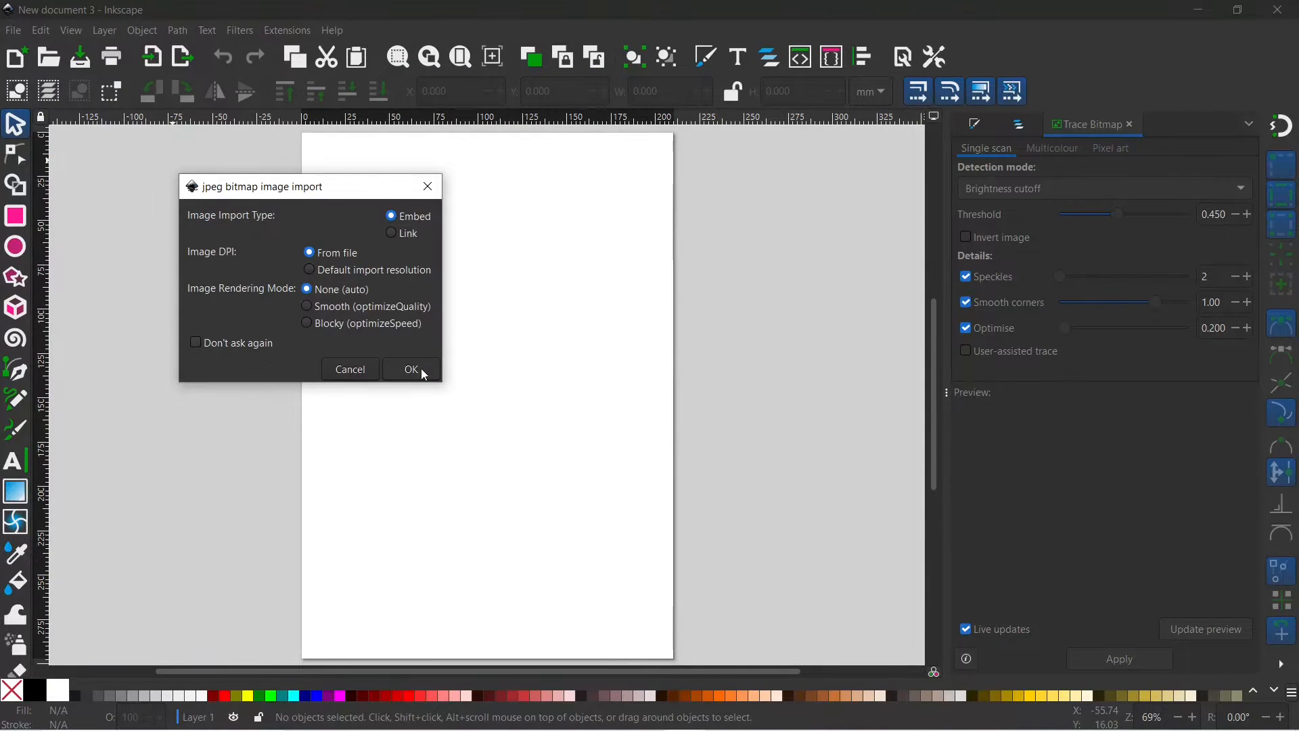
{"action": "left_click", "coordinate": [420, 368]}
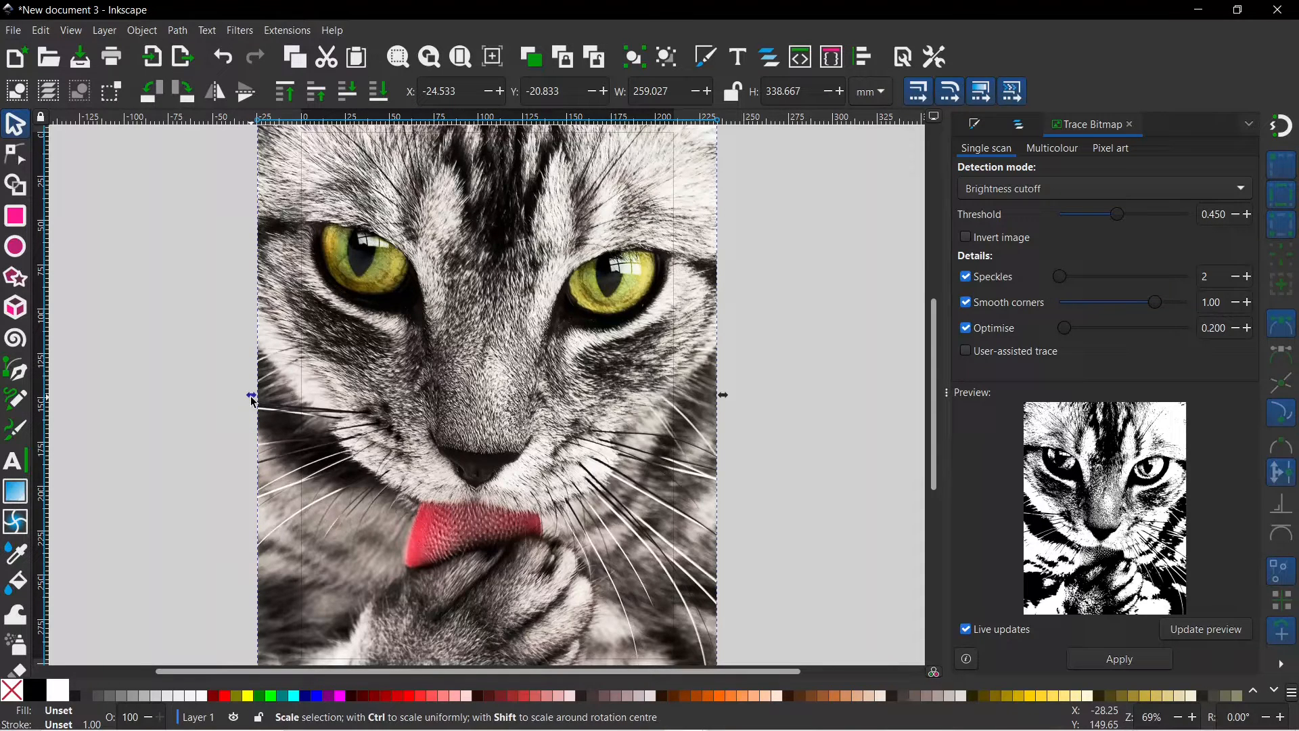
{"action": "left_click_drag", "start_coordinate": [255, 398], "coordinate": [311, 409]}
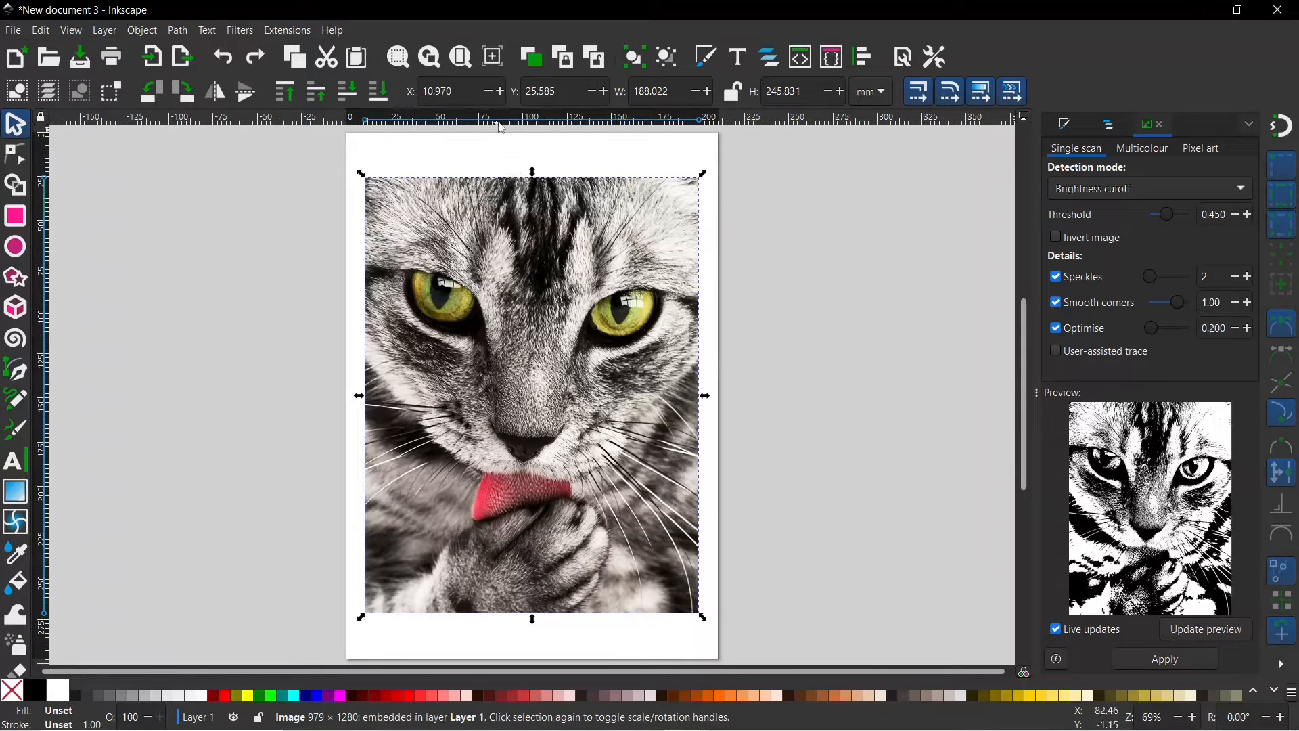
- Add a horizontal guide at about 76 mm, just above the cat's eyes, and check that the rulers are enabled
{"action": "left_click_drag", "start_coordinate": [511, 122], "coordinate": [522, 274]}
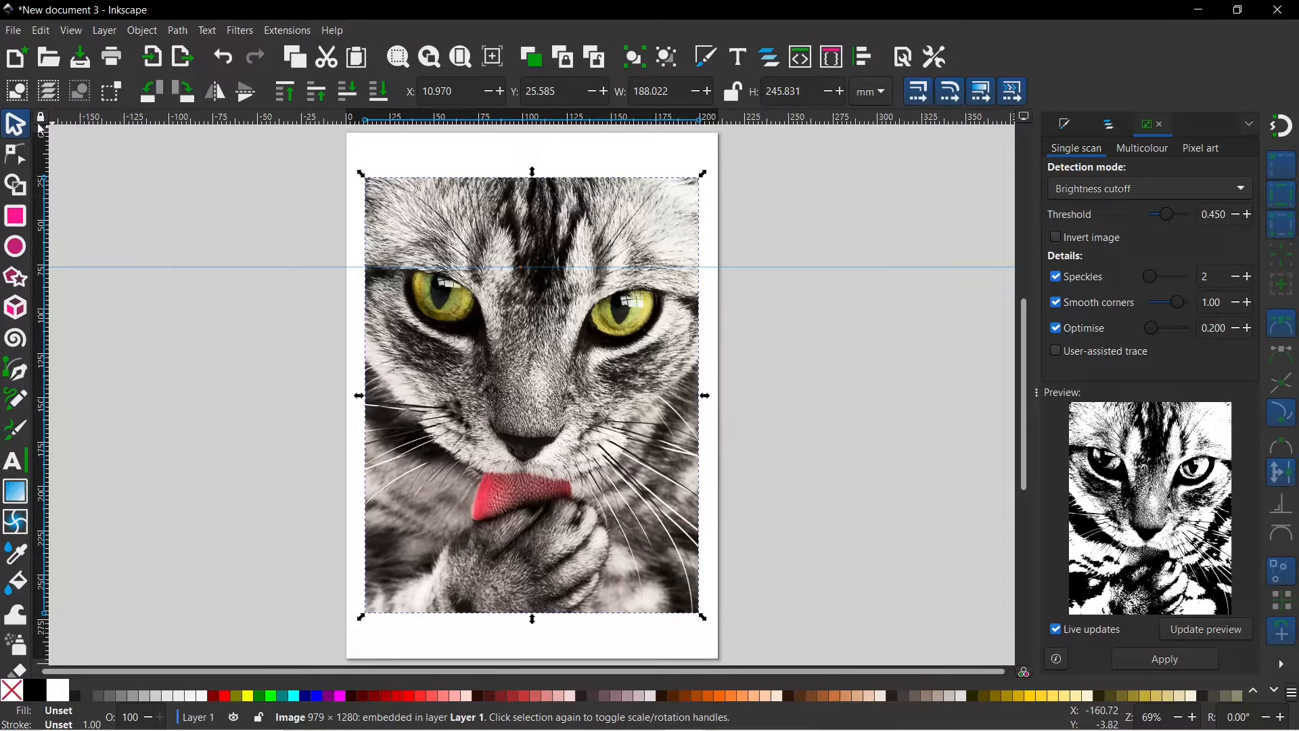
{"action": "left_click", "coordinate": [74, 33]}
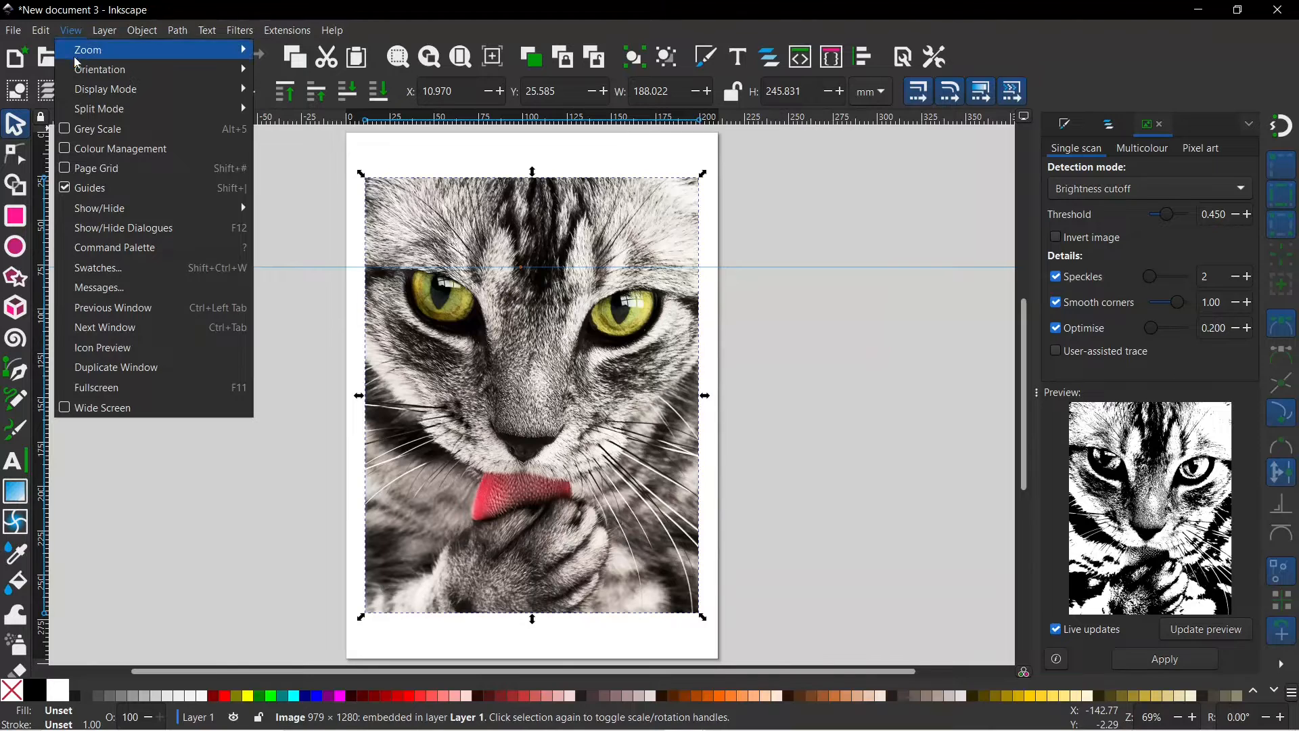
{"action": "mouse_move", "coordinate": [108, 215]}
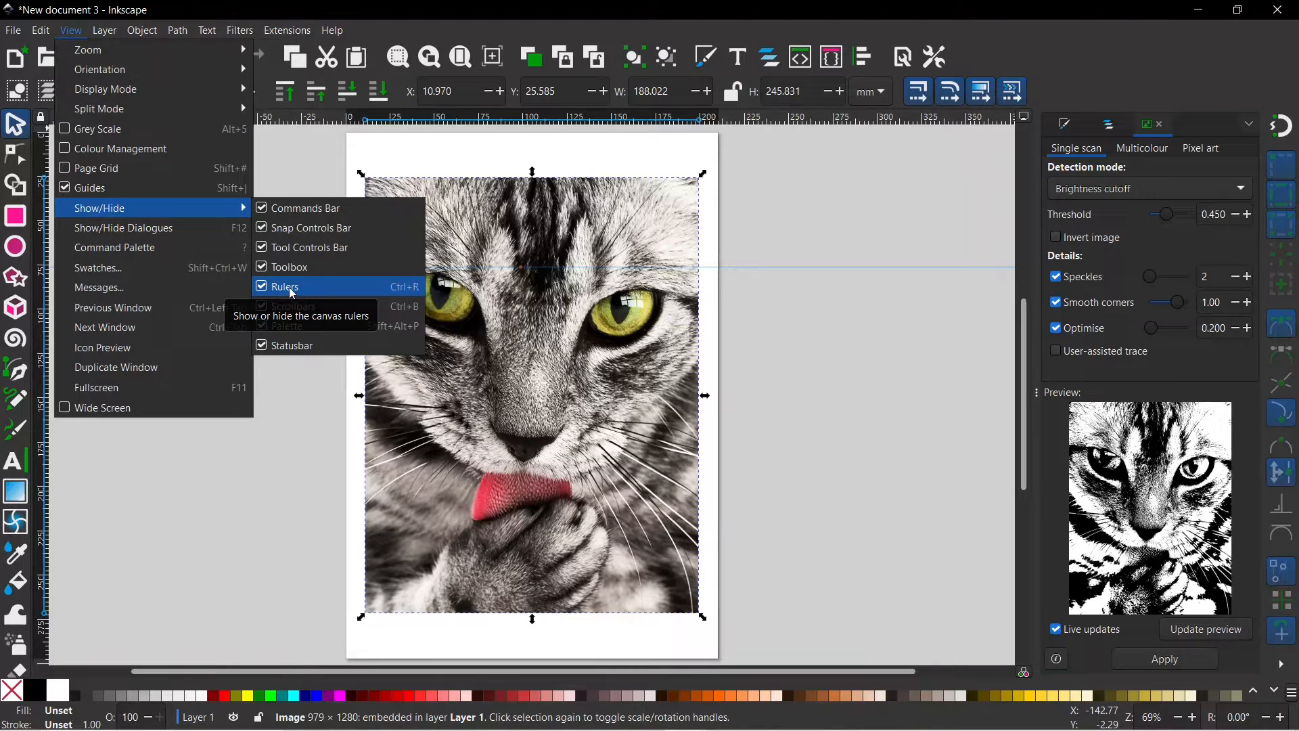
{"action": "left_click", "coordinate": [307, 152]}
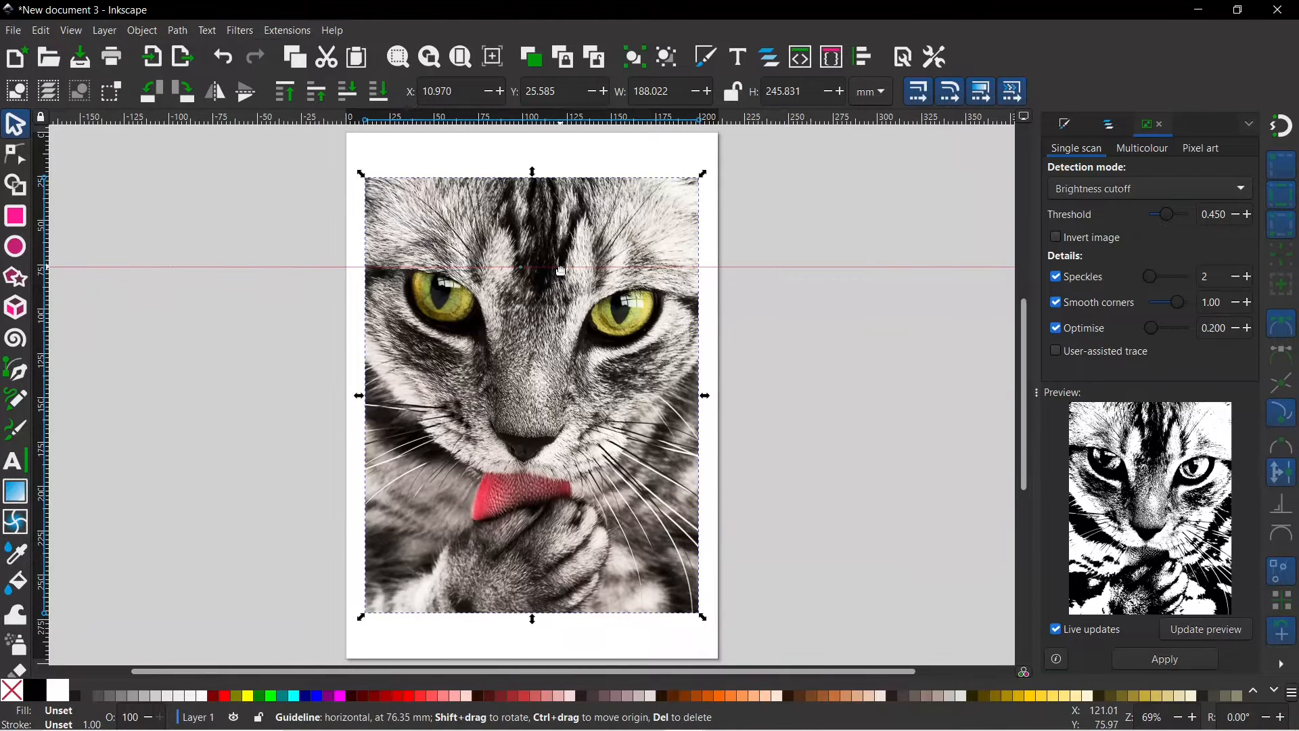
- Rotate the cat image slightly counterclockwise to level its eyes against the guide, and remove the guide
{"action": "left_click", "coordinate": [536, 338]}
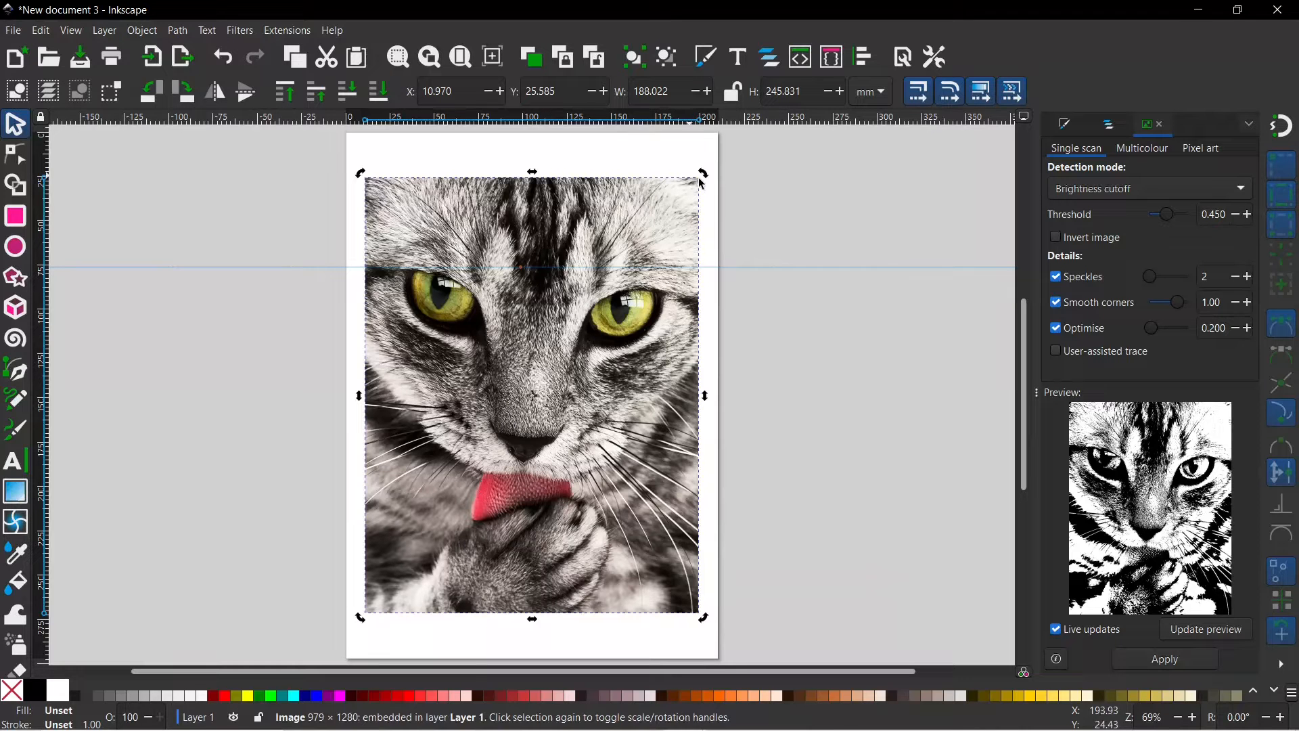
{"action": "left_click_drag", "start_coordinate": [708, 179], "coordinate": [686, 163]}
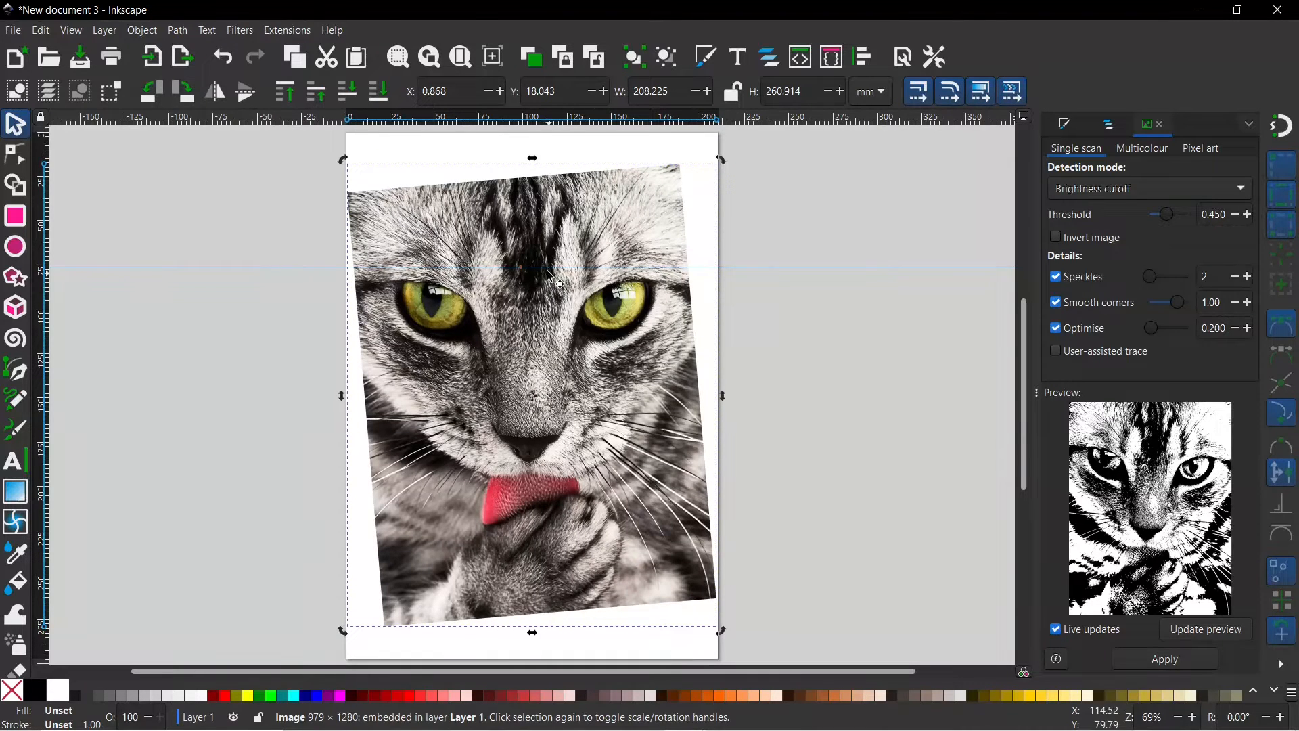
{"action": "left_click_drag", "start_coordinate": [539, 255], "coordinate": [551, 99]}
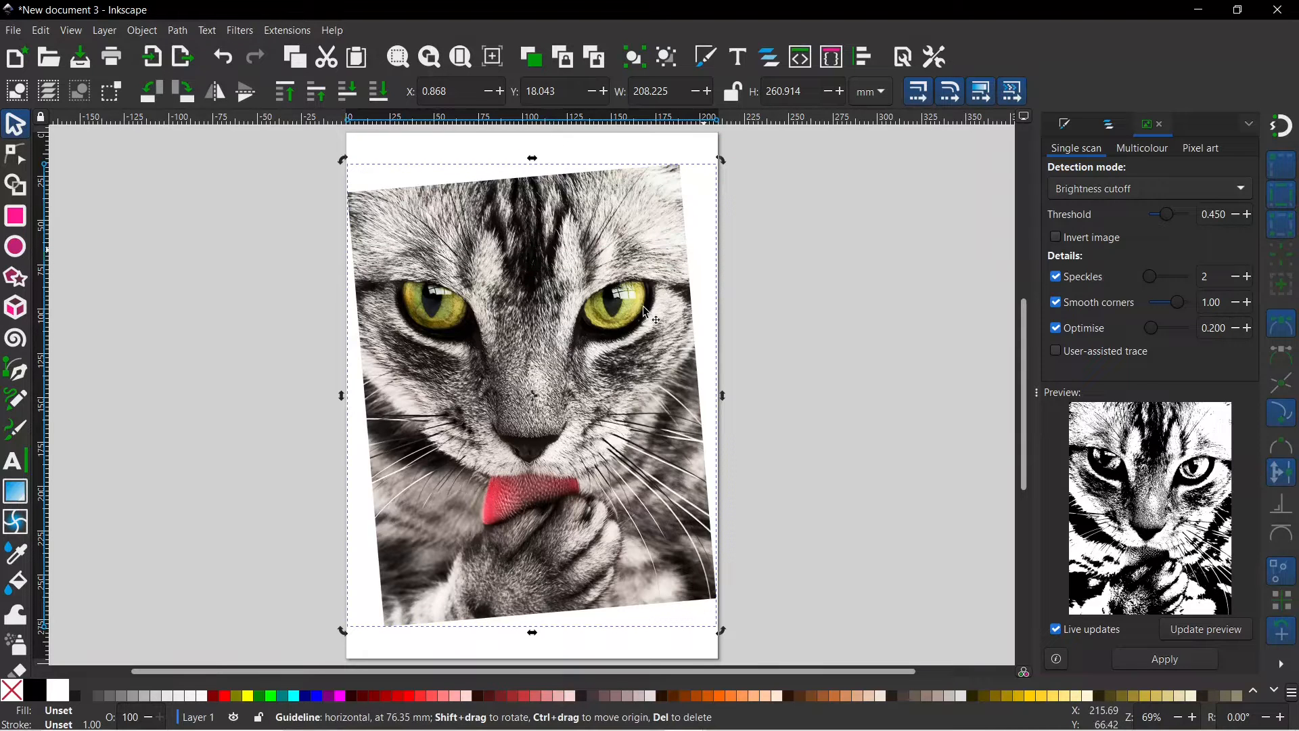
{"action": "left_click", "coordinate": [586, 357]}
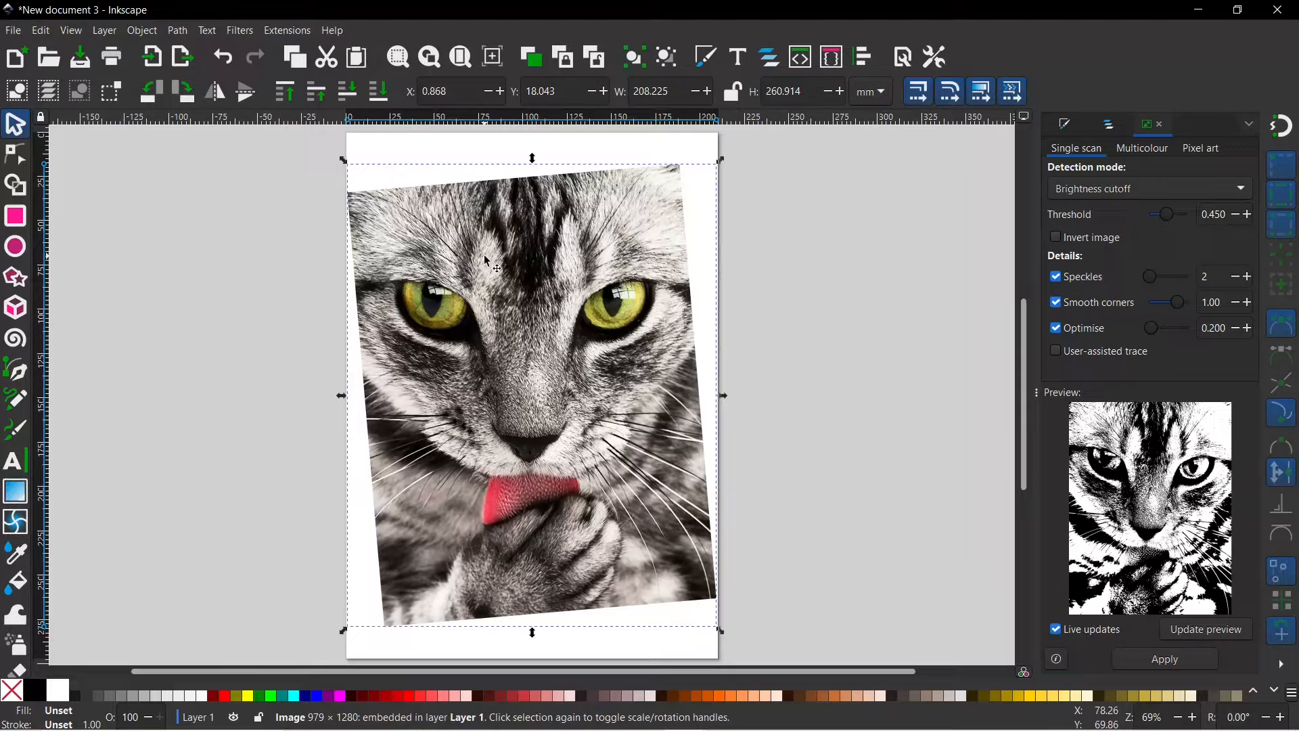
- Preview the Brilliance colour filter live on the cat image with brightness 1.00 and lightness 0.00
{"action": "left_click", "coordinate": [240, 31]}
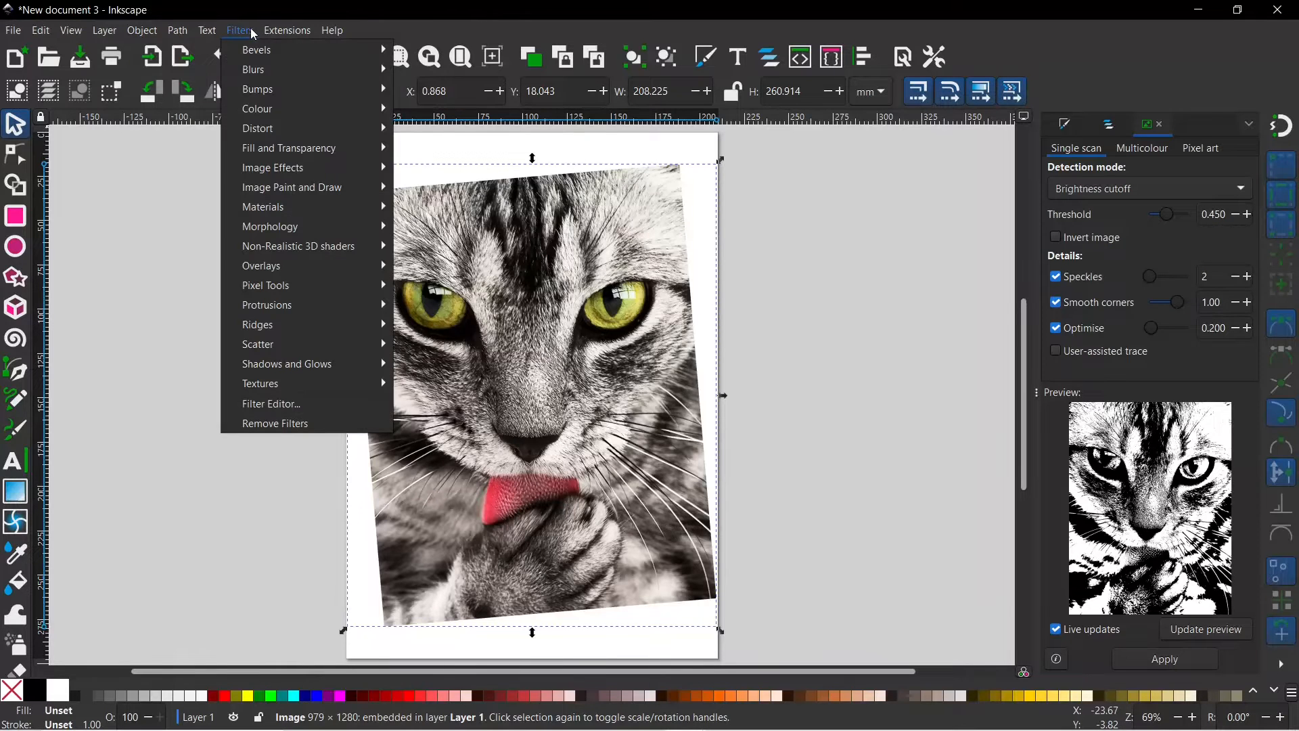
{"action": "mouse_move", "coordinate": [342, 109]}
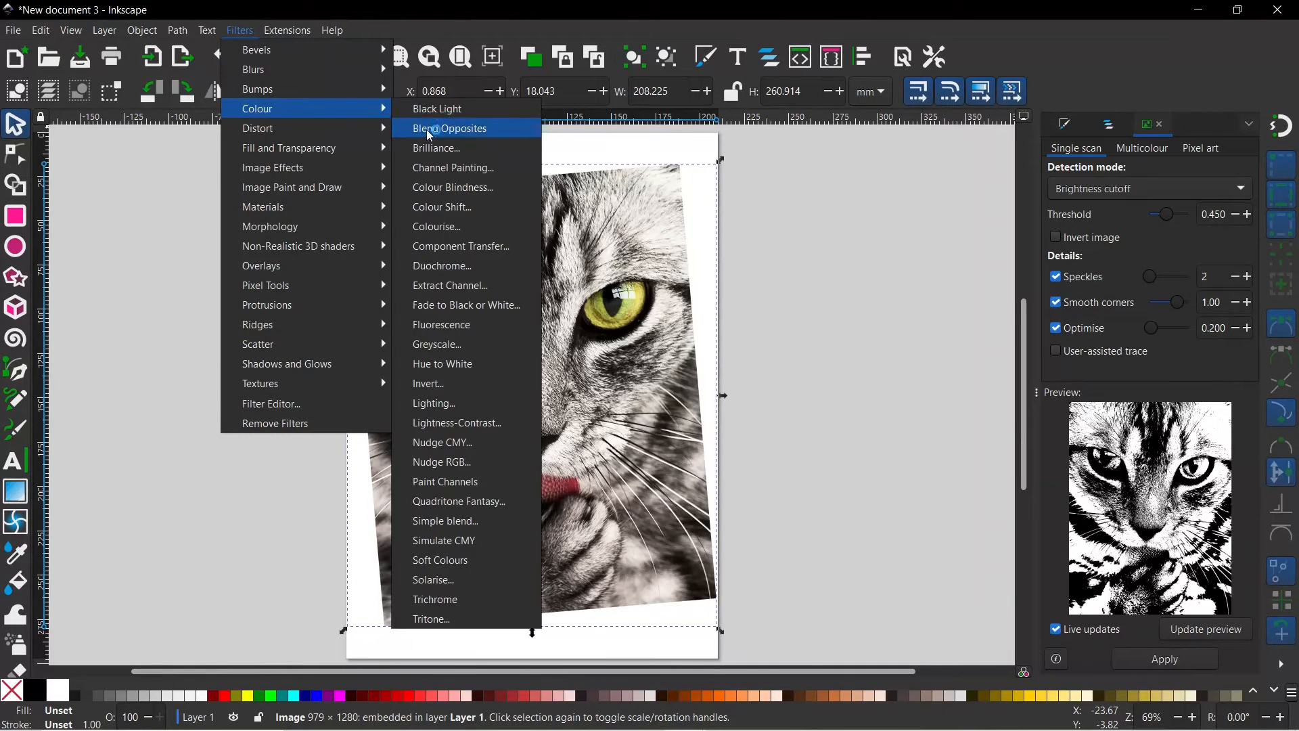
{"action": "left_click", "coordinate": [430, 152]}
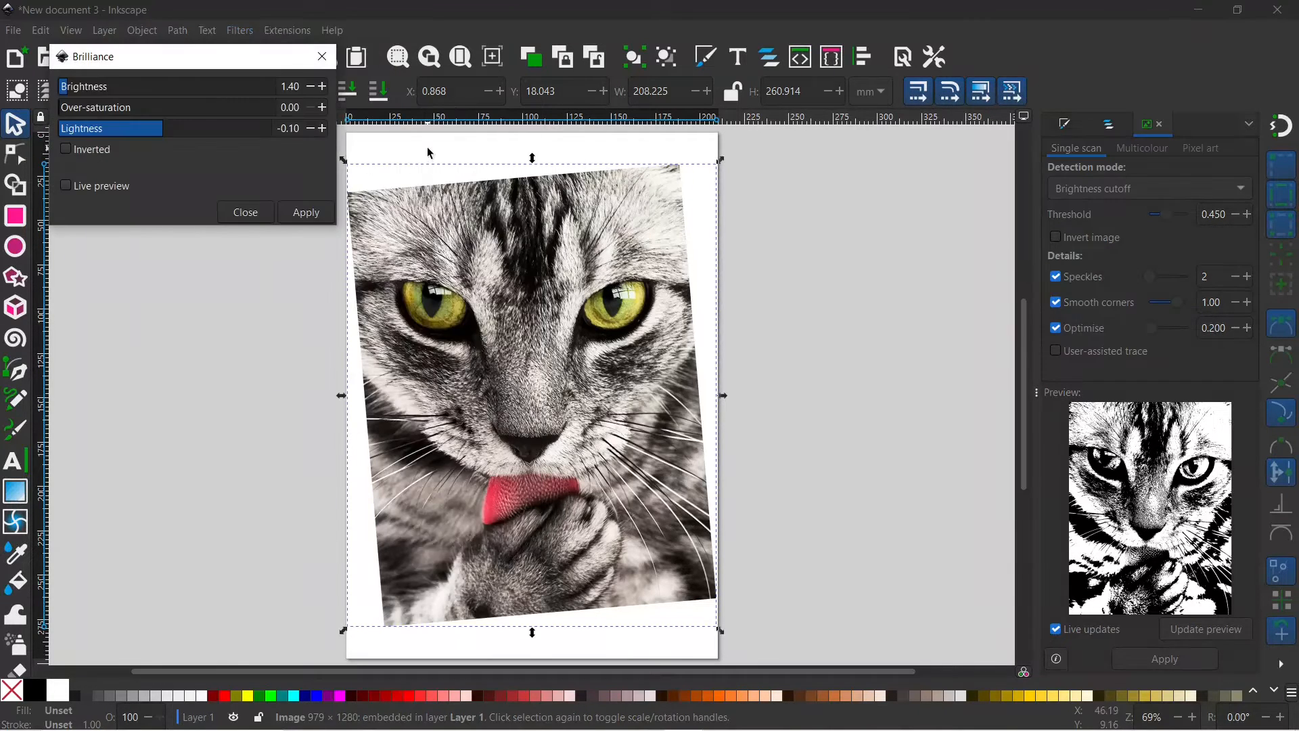
{"action": "left_click", "coordinate": [66, 186]}
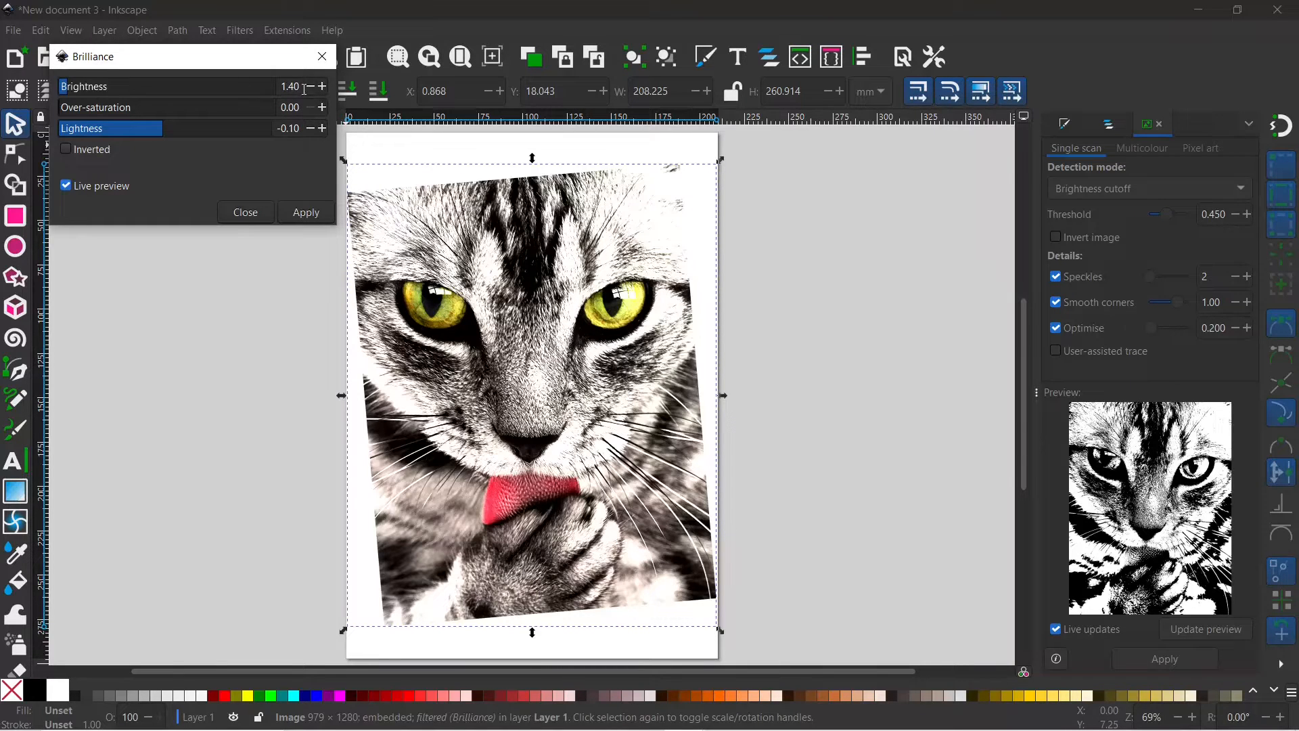
{"action": "left_click_drag", "start_coordinate": [302, 87], "coordinate": [278, 94]}
{"action": "type", "text": "0"}
{"action": "key", "text": "Return"}
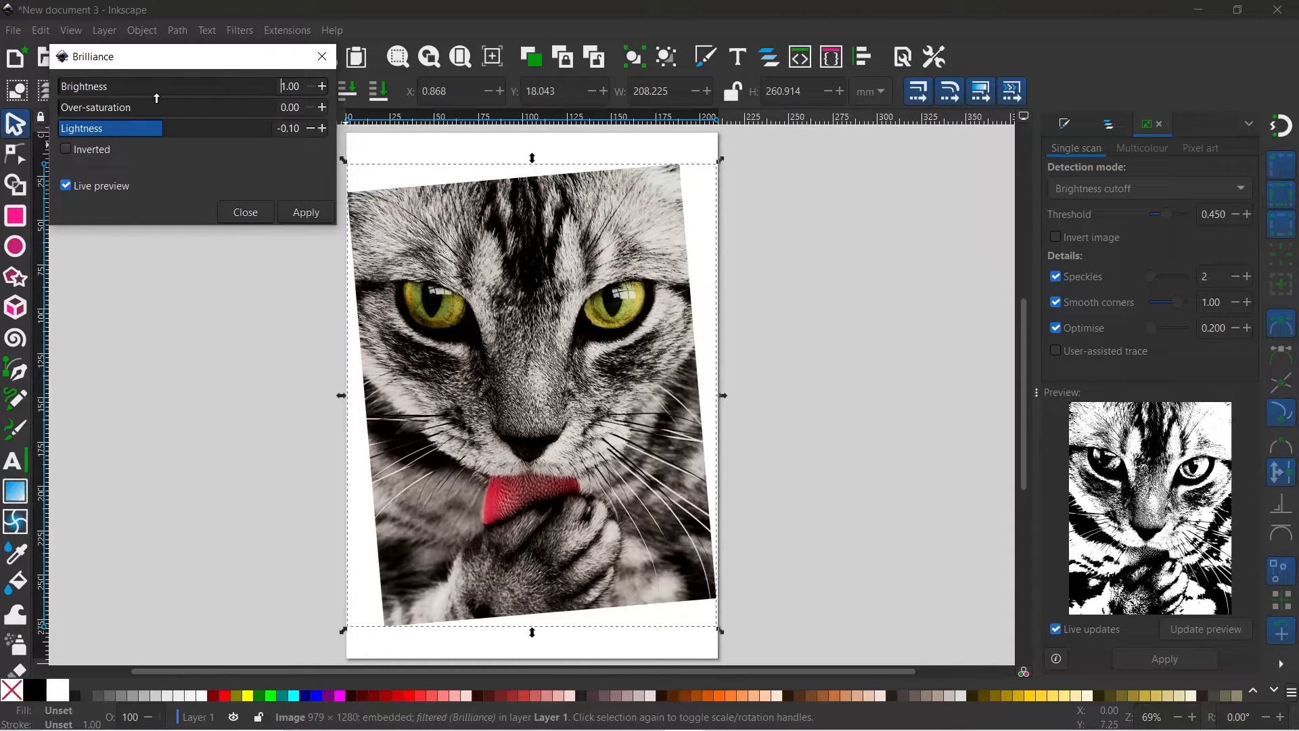
{"action": "left_click_drag", "start_coordinate": [303, 128], "coordinate": [259, 135]}
{"action": "key", "text": "Return"}
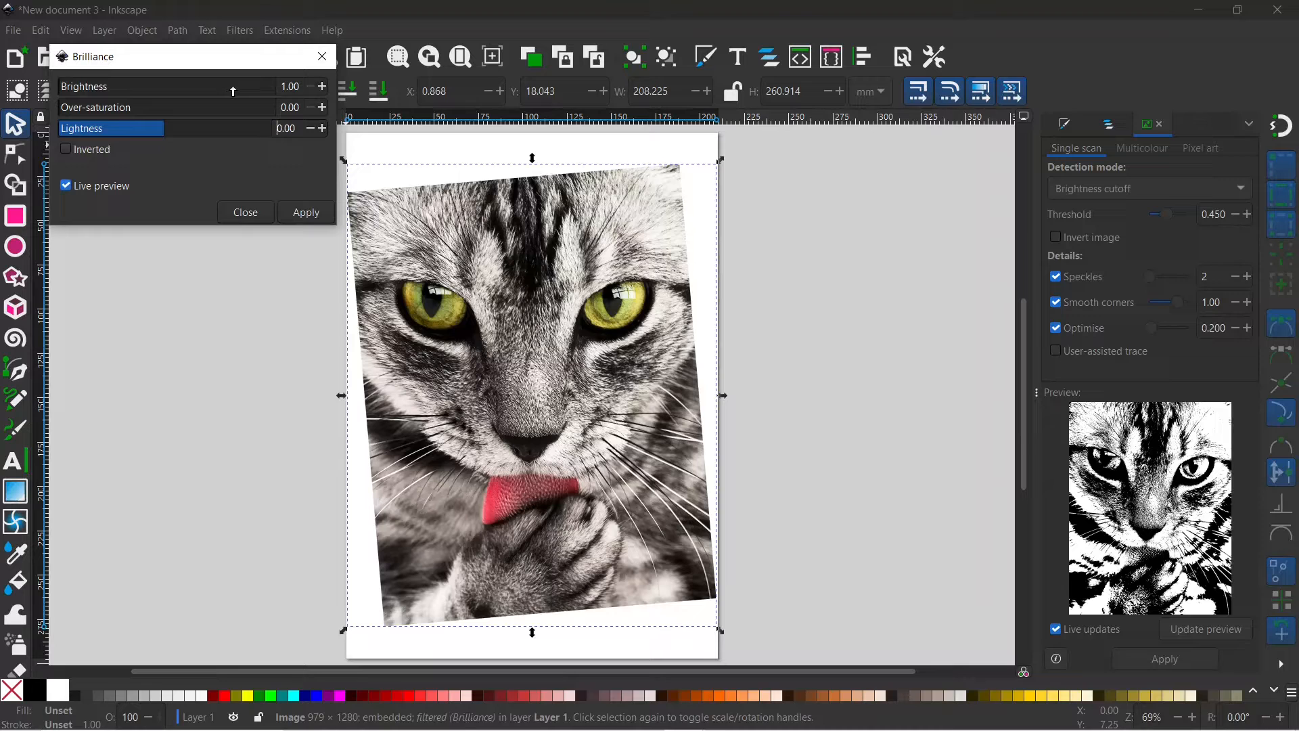
- Raise the Brilliance filter's brightness to 1.60, apply it to the cat image and close the filter settings
{"action": "left_click", "coordinate": [323, 86]}
{"action": "left_click", "coordinate": [323, 87]}
{"action": "left_click", "coordinate": [323, 87]}
{"action": "left_click", "coordinate": [323, 86]}
{"action": "left_click", "coordinate": [322, 87]}
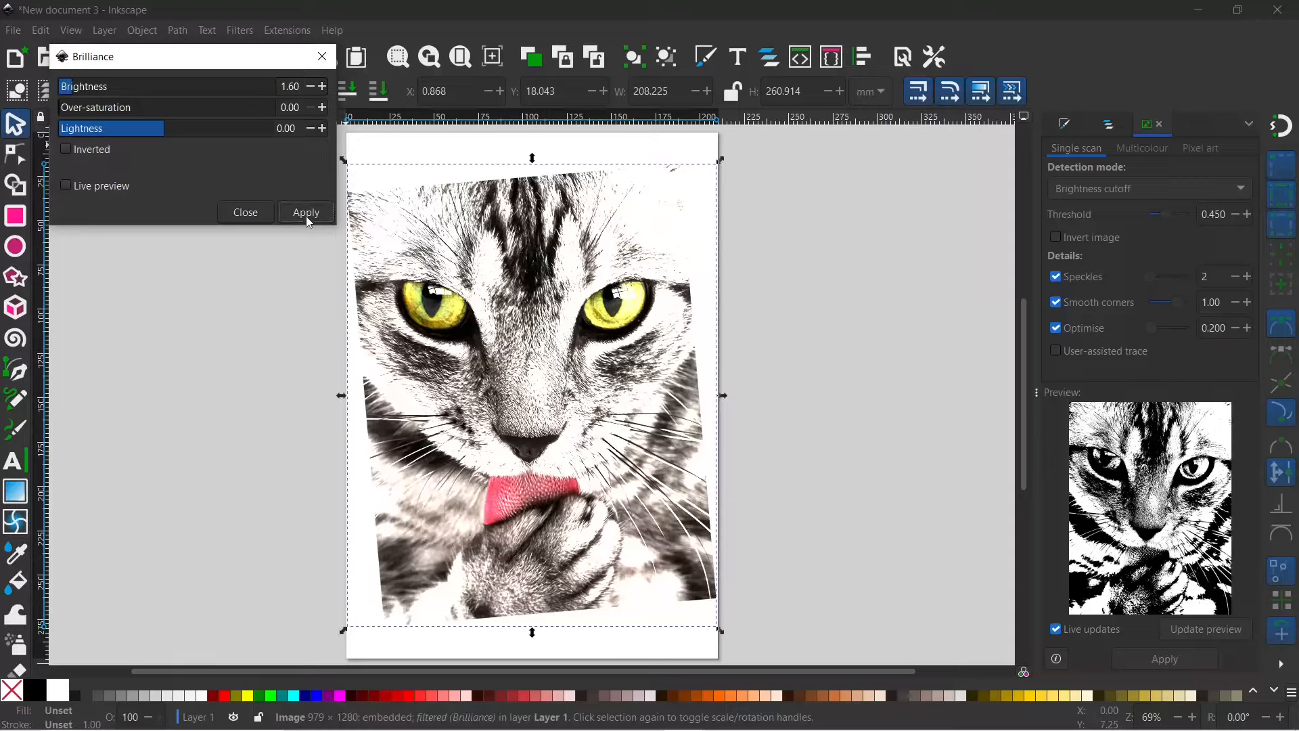
{"action": "left_click", "coordinate": [322, 57]}
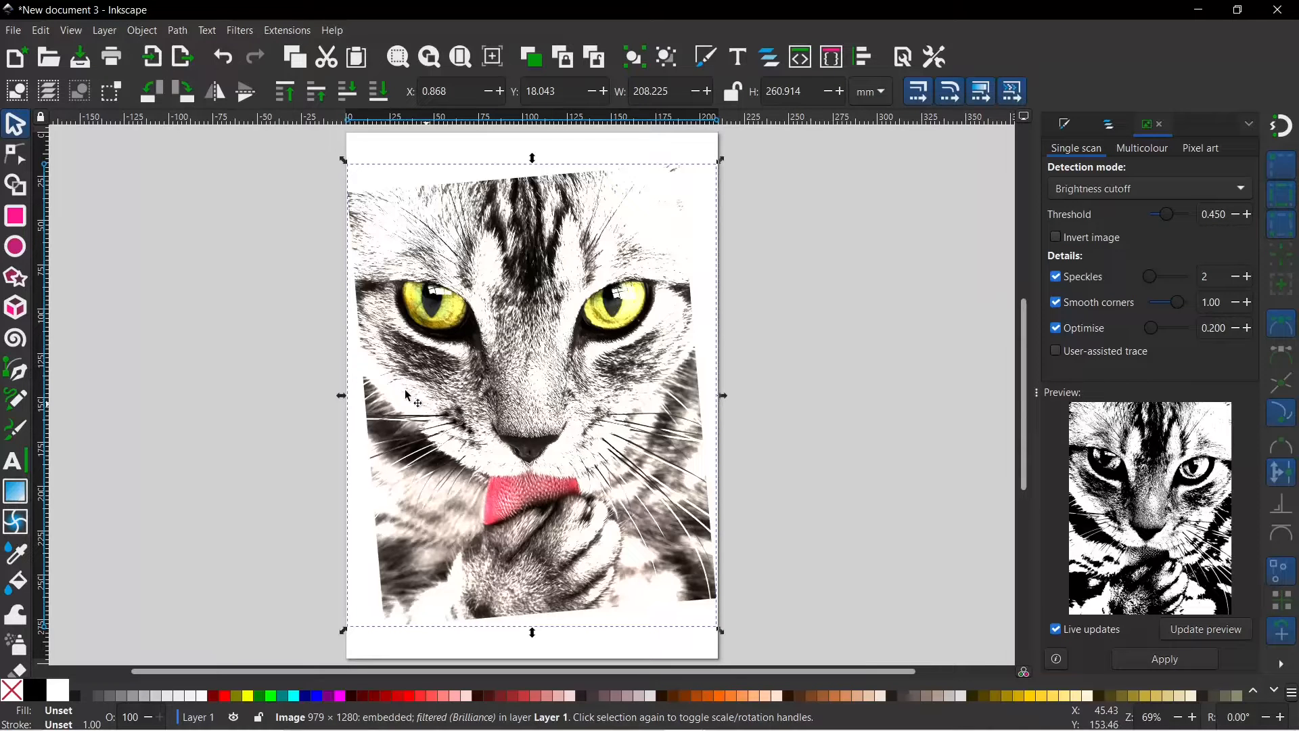
- Draw an ellipse about 149 by 235 mm over the cat's face with aqua fill, no stroke and 46.8% opacity
{"action": "left_click", "coordinate": [16, 250]}
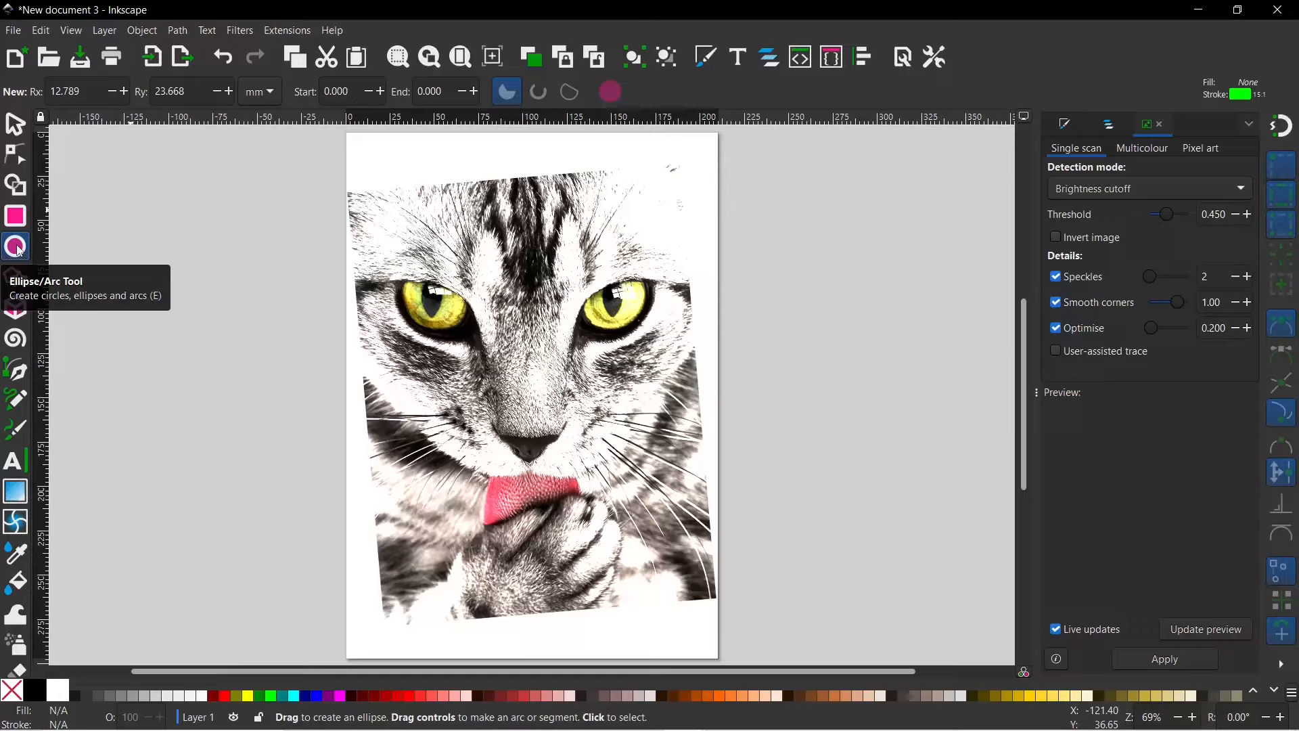
{"action": "left_click_drag", "start_coordinate": [439, 197], "coordinate": [706, 608]}
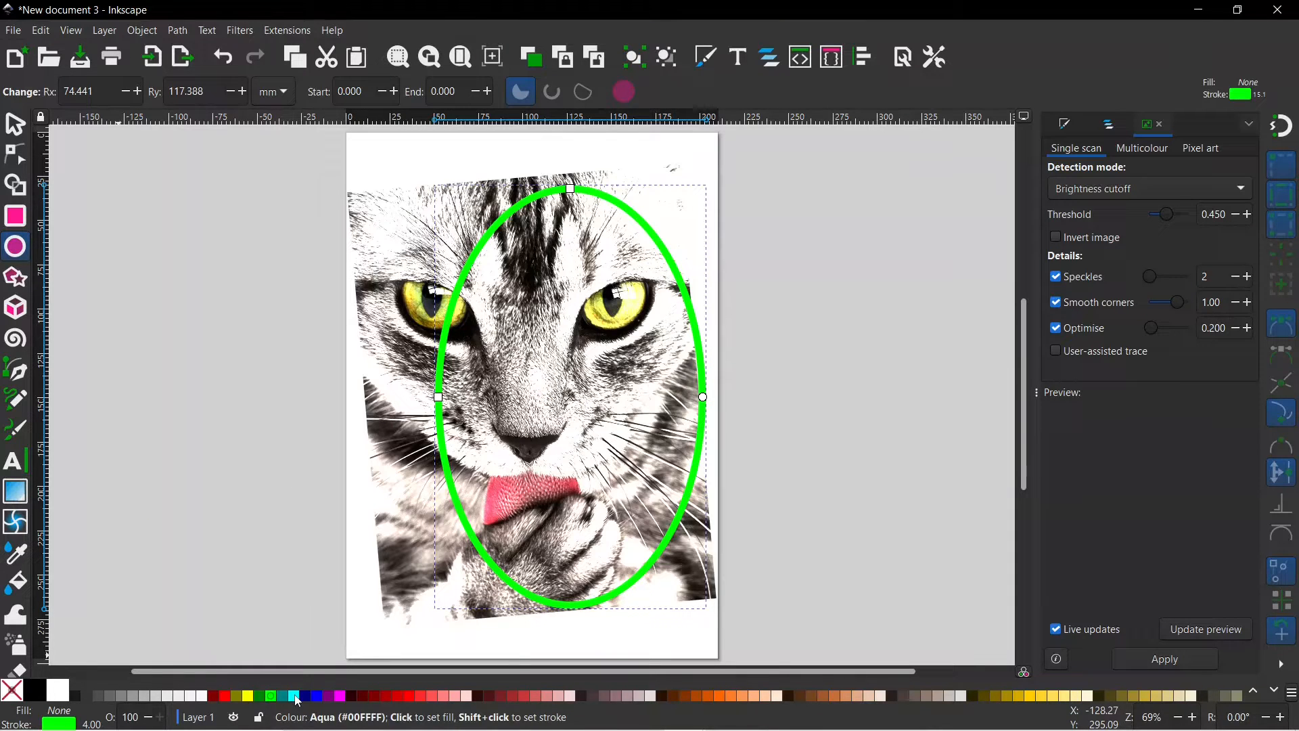
{"action": "left_click", "coordinate": [298, 700]}
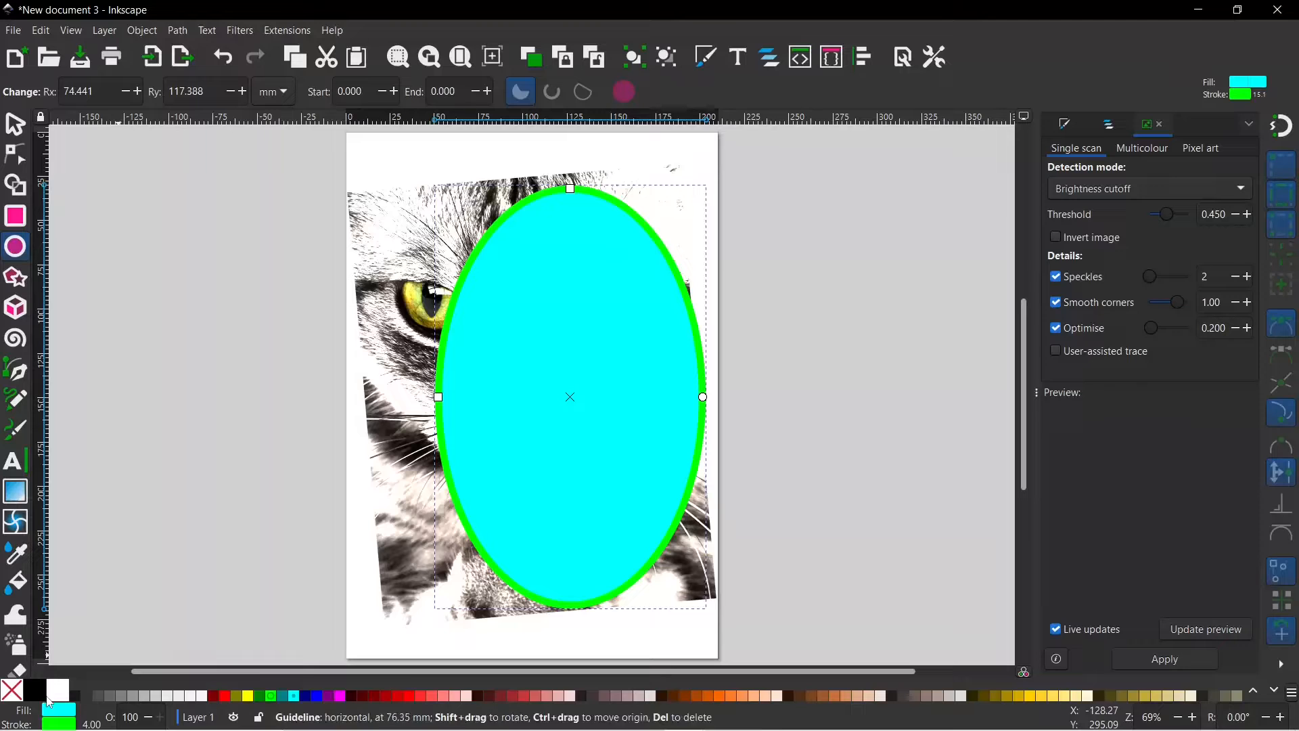
{"action": "left_click", "coordinate": [12, 698], "text": "shift"}
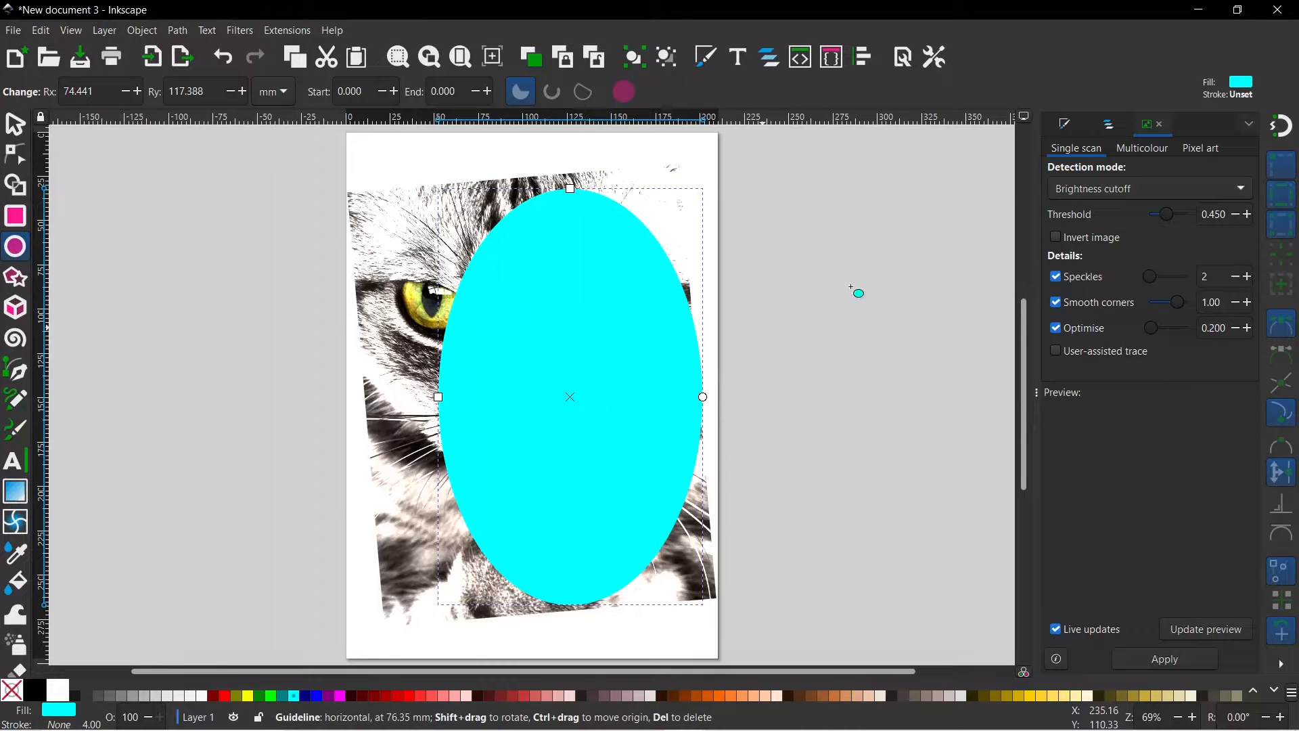
{"action": "left_click", "coordinate": [1066, 126]}
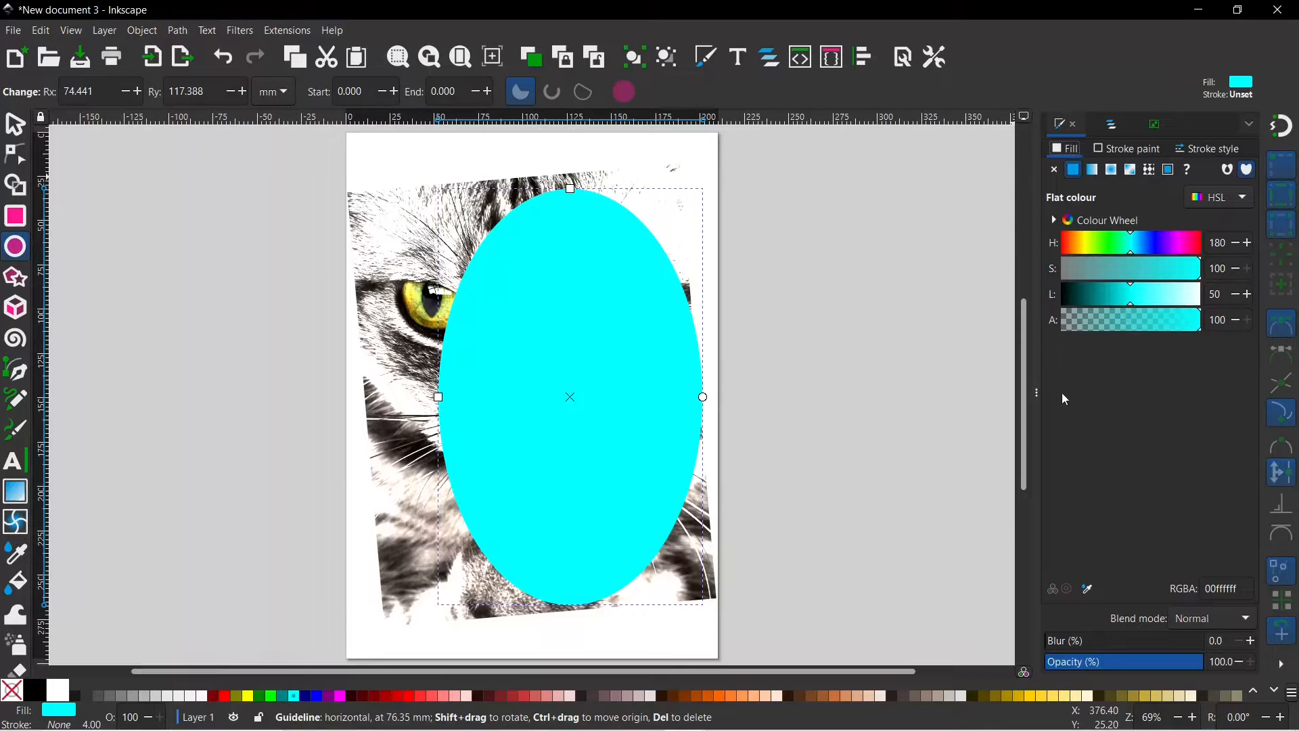
{"action": "left_click", "coordinate": [1120, 661]}
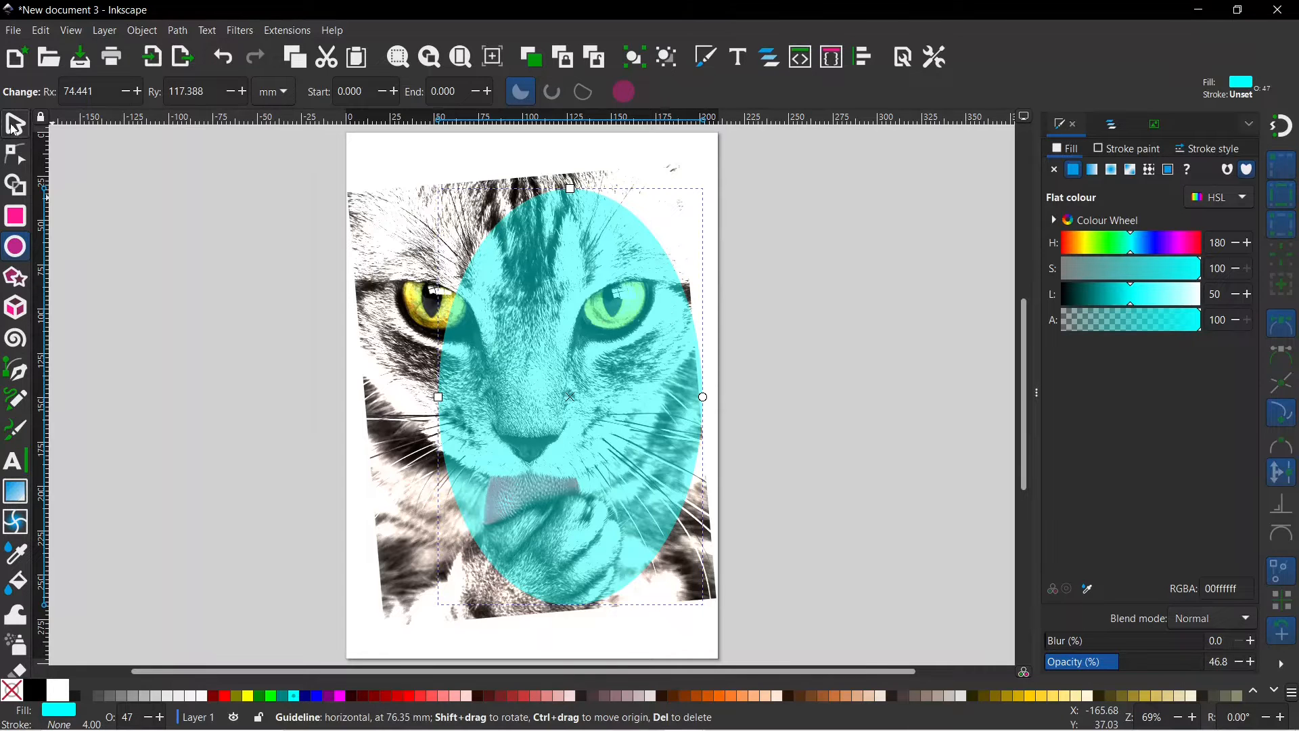
- Resize the aqua ellipse to about 158 by 229 mm and centre it over the cat's face
{"action": "left_click", "coordinate": [15, 127]}
{"action": "left_click_drag", "start_coordinate": [523, 386], "coordinate": [479, 391]}
{"action": "left_click_drag", "start_coordinate": [530, 617], "coordinate": [526, 603]}
{"action": "left_click_drag", "start_coordinate": [395, 397], "coordinate": [376, 400]}
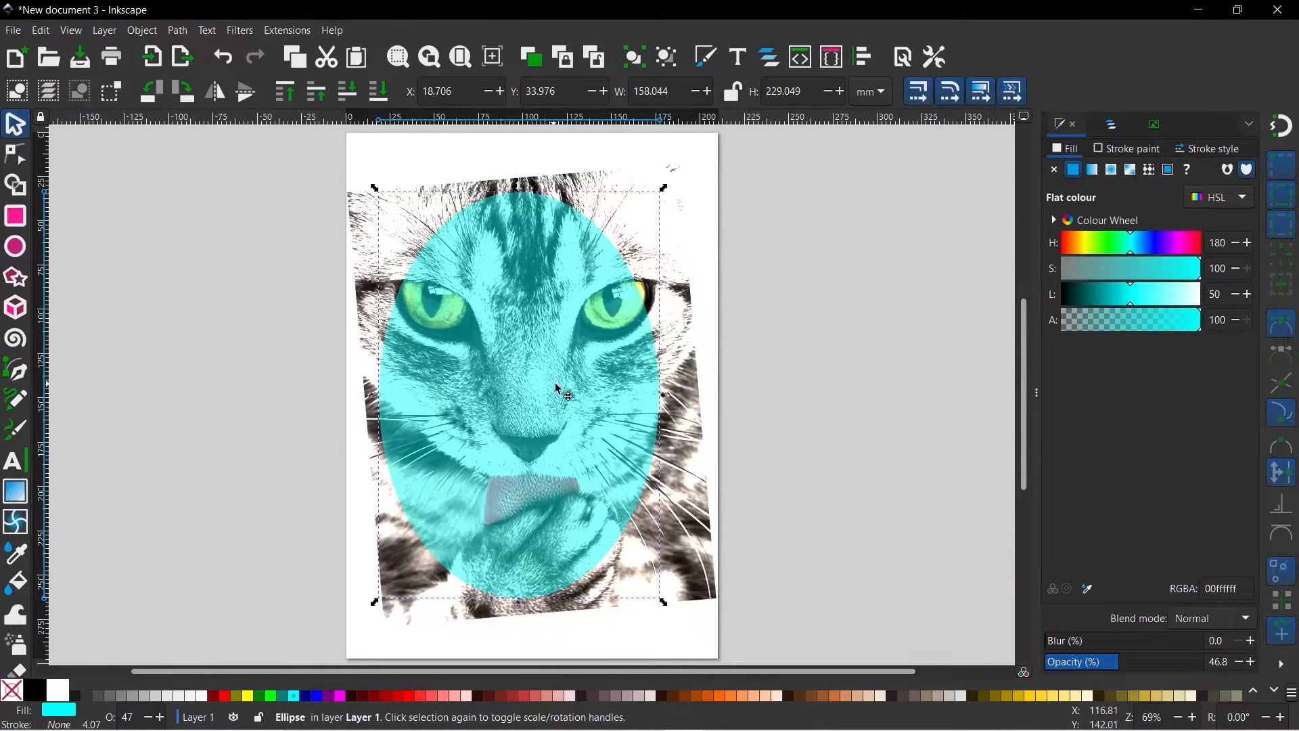
{"action": "left_click_drag", "start_coordinate": [558, 389], "coordinate": [570, 392]}
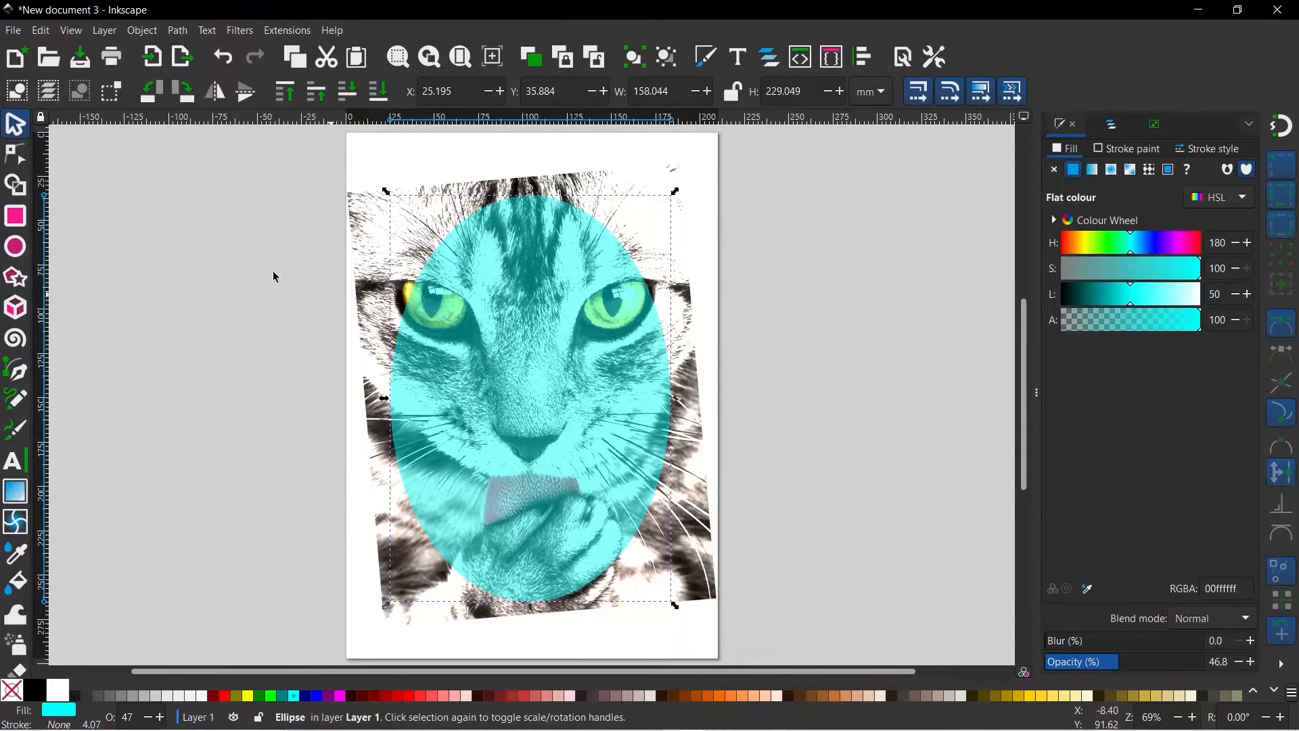
- Draw a second, wider ellipse about 173 by 131 mm and place it over the forehead and eyes
{"action": "left_click", "coordinate": [16, 249]}
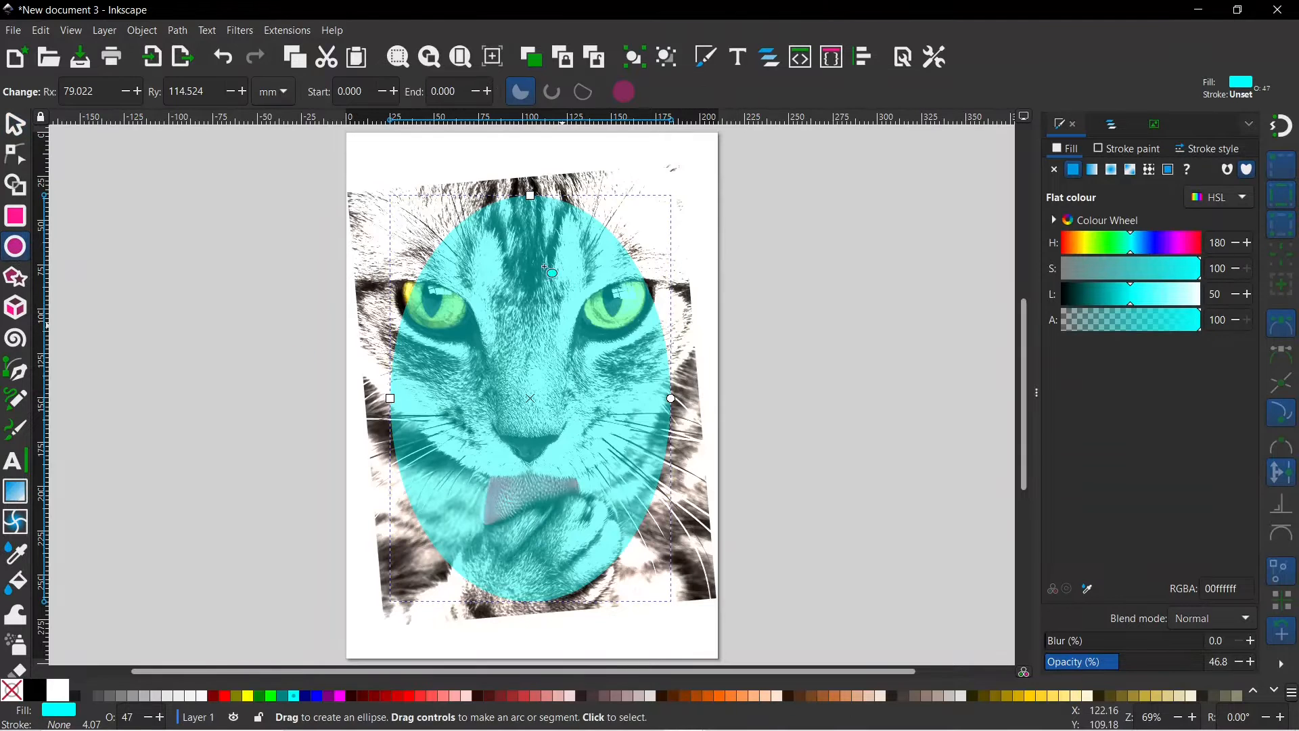
{"action": "left_click_drag", "start_coordinate": [512, 365], "coordinate": [692, 472]}
{"action": "left_click", "coordinate": [16, 126]}
{"action": "left_click_drag", "start_coordinate": [539, 380], "coordinate": [534, 326]}
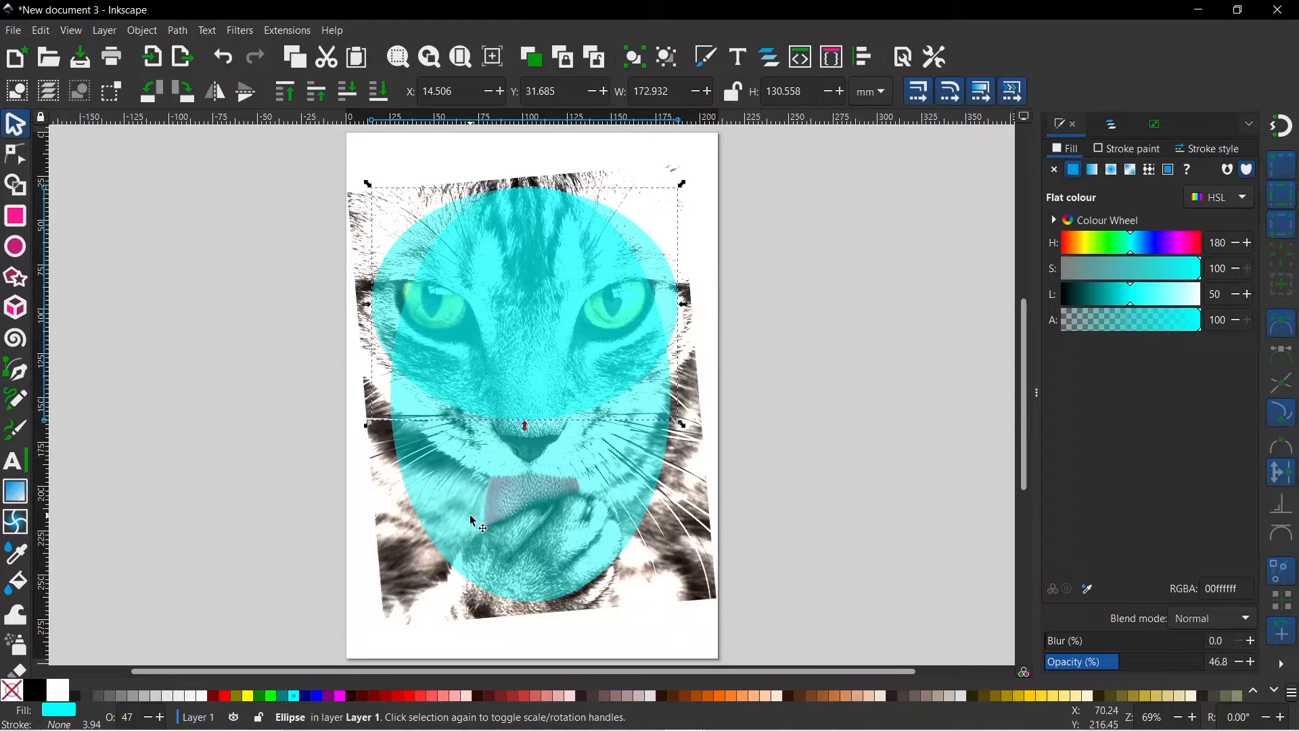
- Unite the two ellipses into a single face shape and blur it by 18.6%
{"action": "left_click", "coordinate": [452, 480], "text": "shift"}
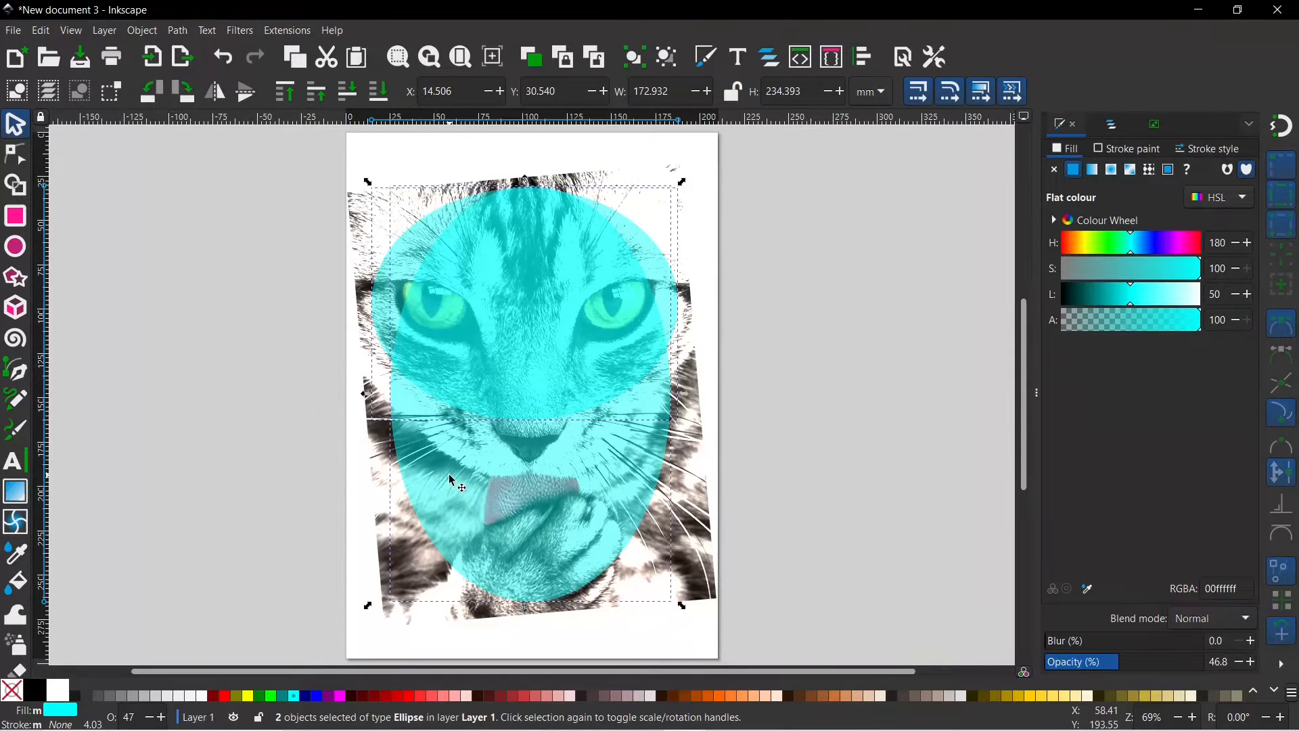
{"action": "left_click", "coordinate": [178, 31]}
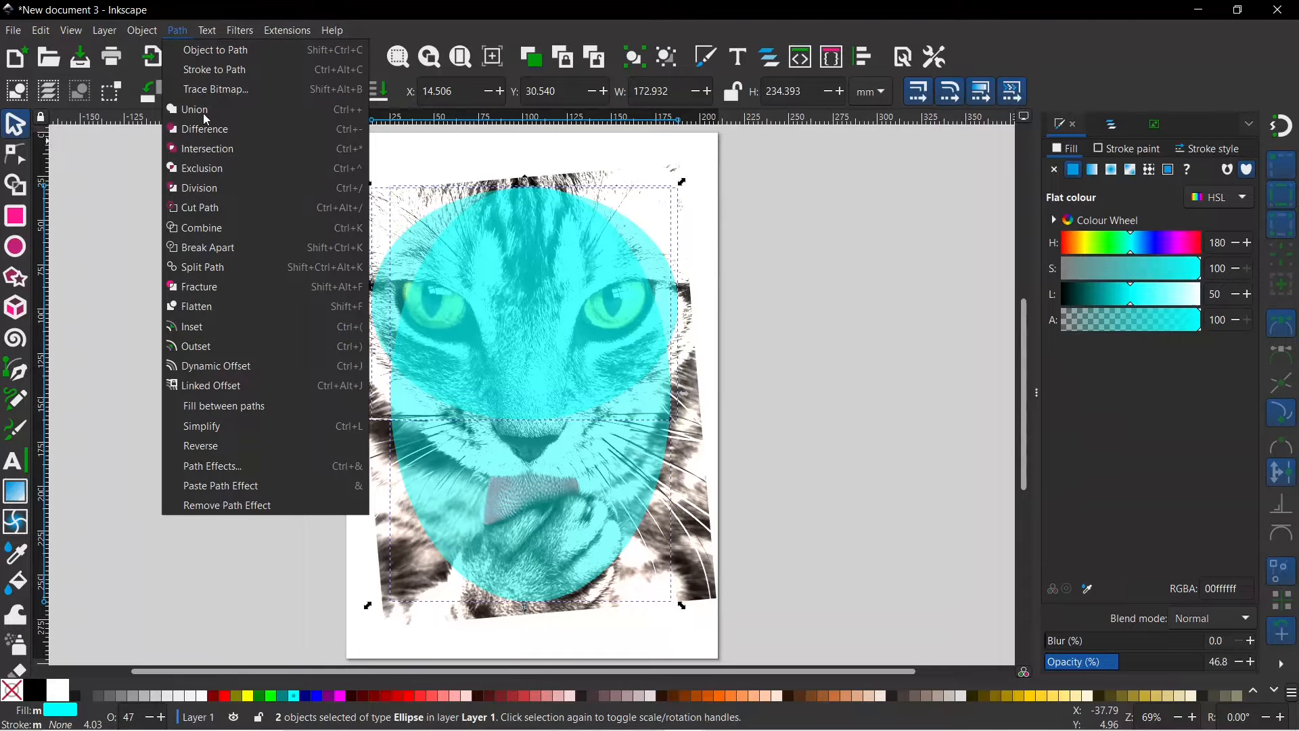
{"action": "left_click", "coordinate": [195, 109]}
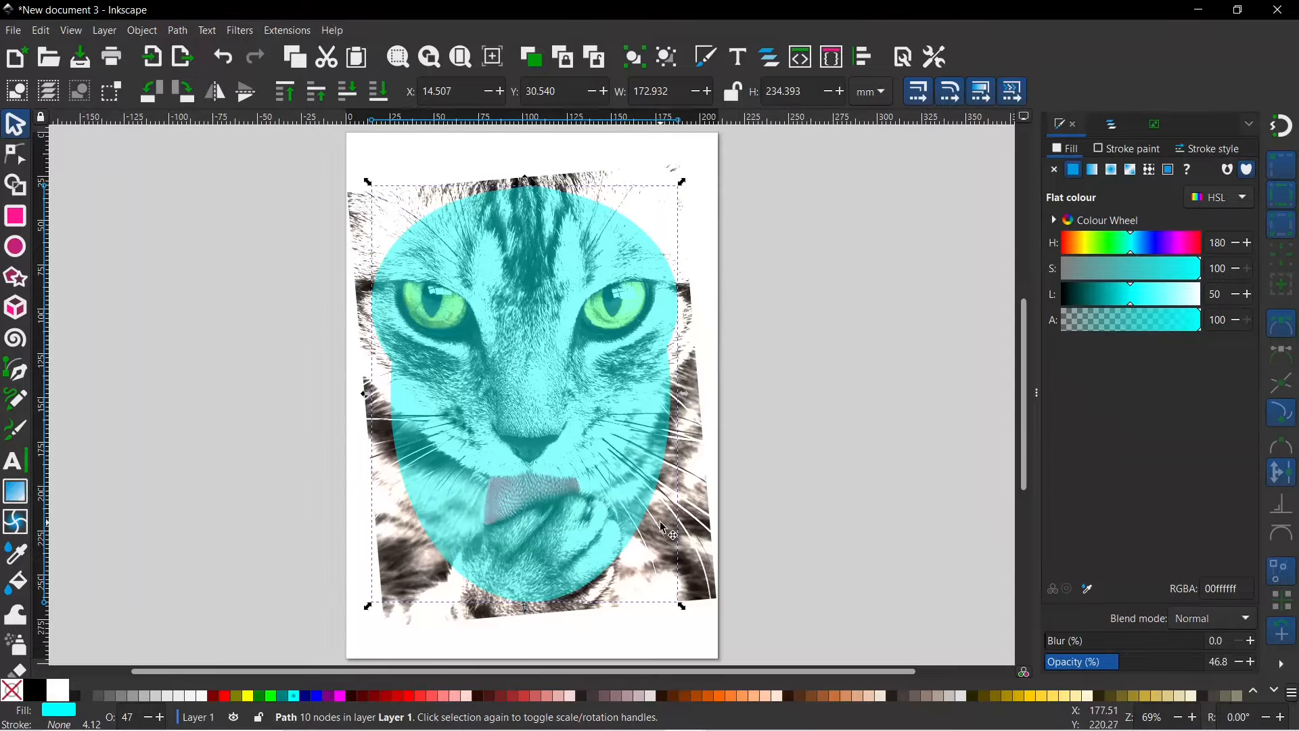
{"action": "left_click_drag", "start_coordinate": [1050, 641], "coordinate": [1075, 641]}
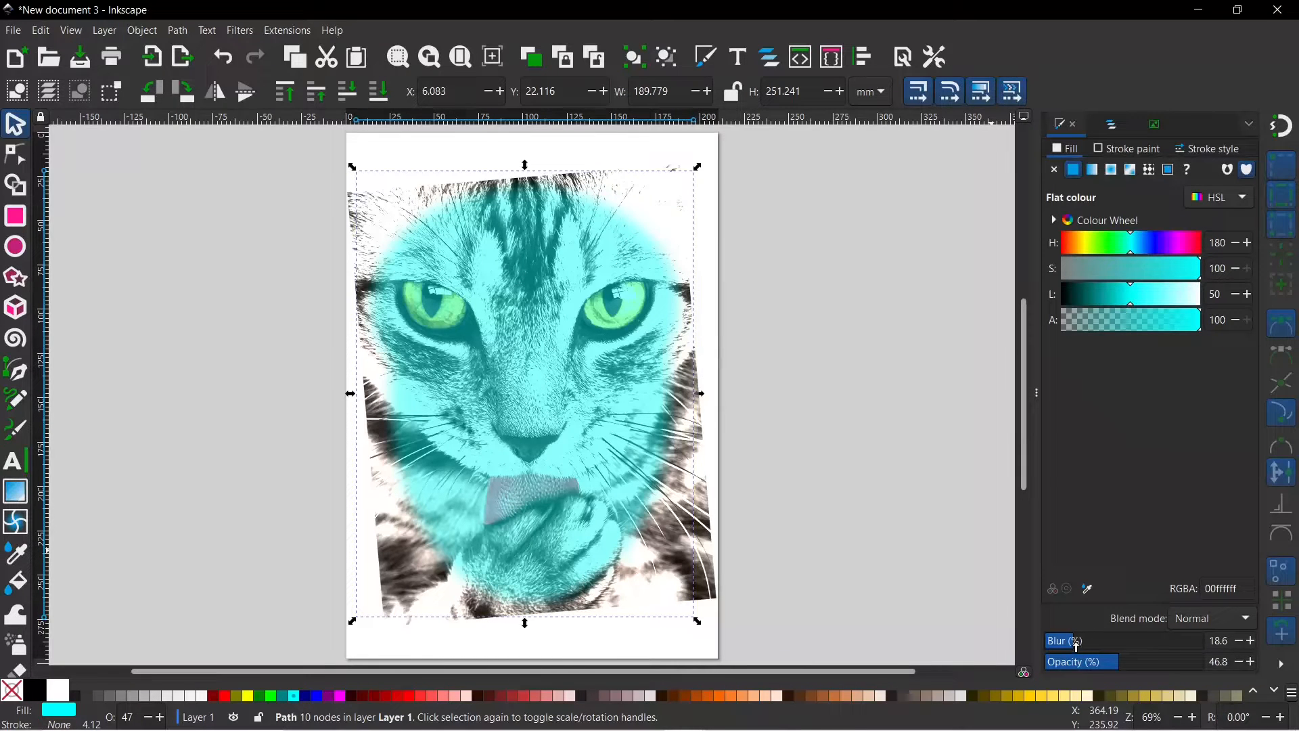
- Make the face shape solid white with 100% opacity, 26.2% blur and lightness 100
{"action": "left_click_drag", "start_coordinate": [1075, 640], "coordinate": [1214, 663]}
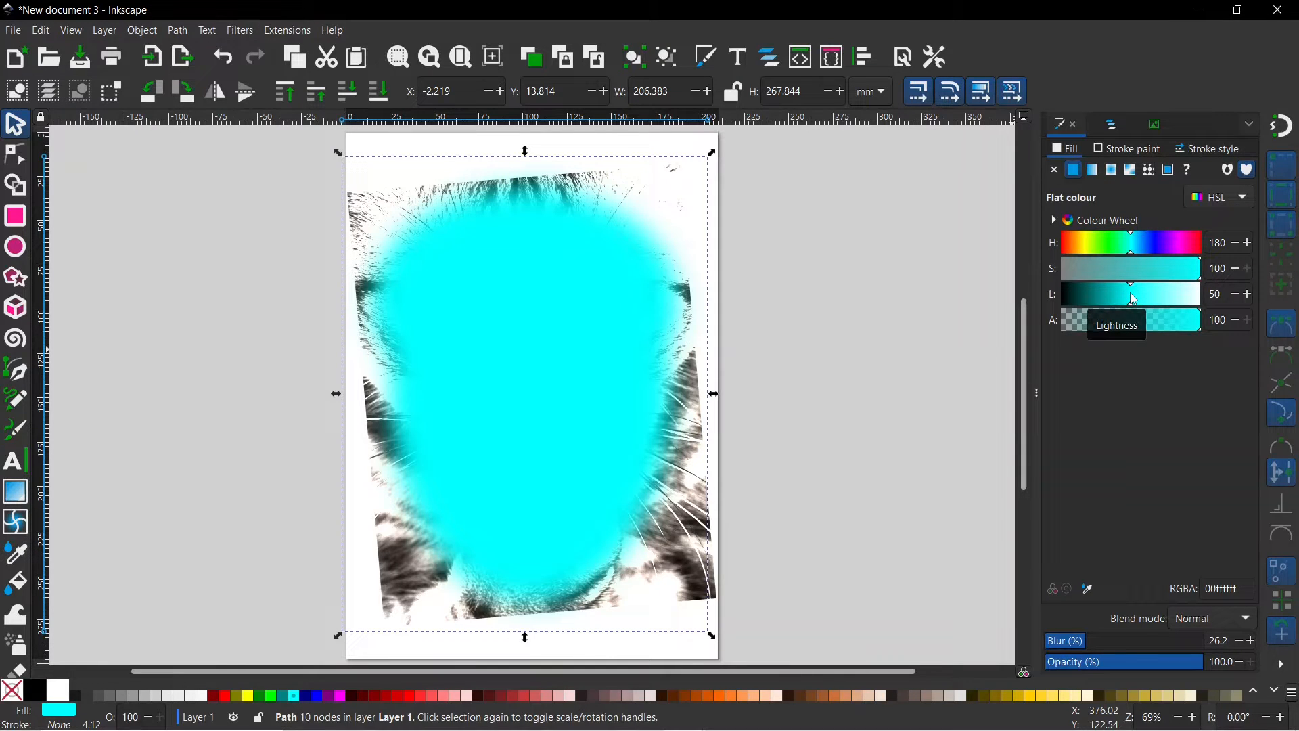
{"action": "left_click_drag", "start_coordinate": [1134, 299], "coordinate": [1215, 303]}
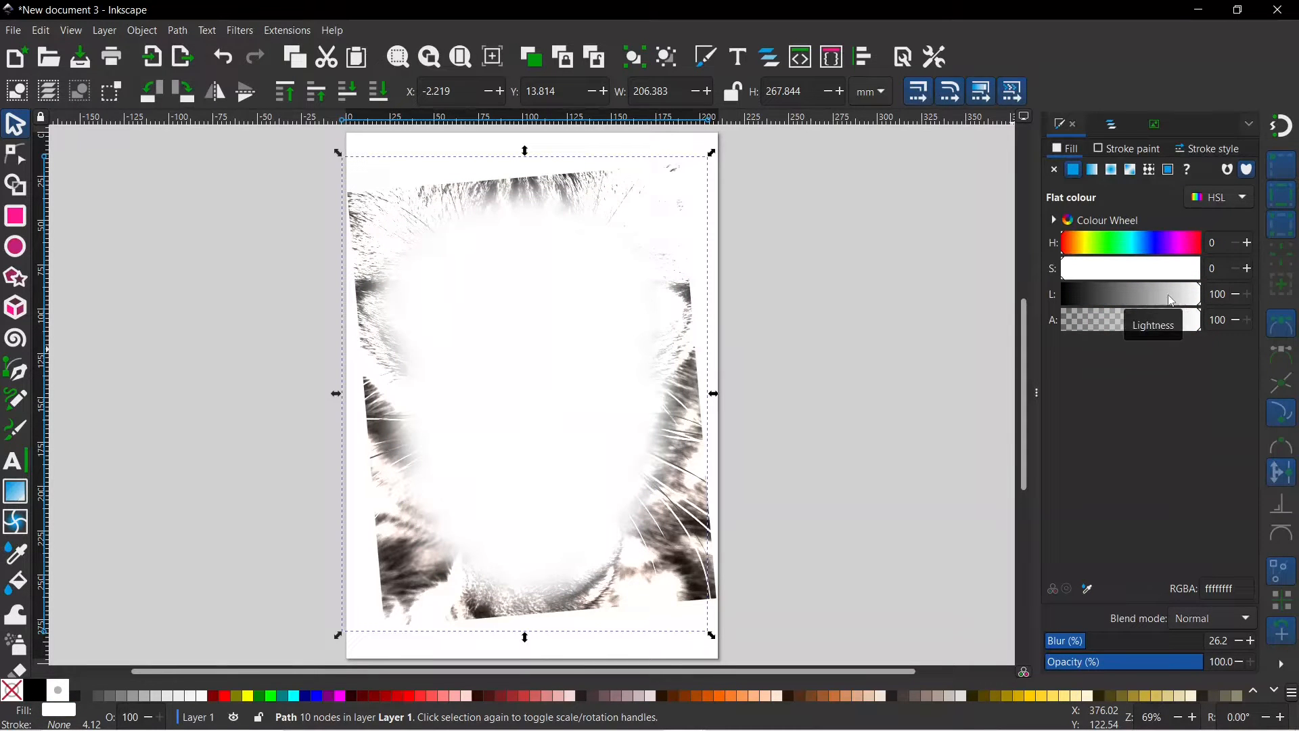
- Select the cat photo together with the blurred white shape and set the shape as its mask
{"action": "left_click", "coordinate": [399, 613], "text": "shift"}
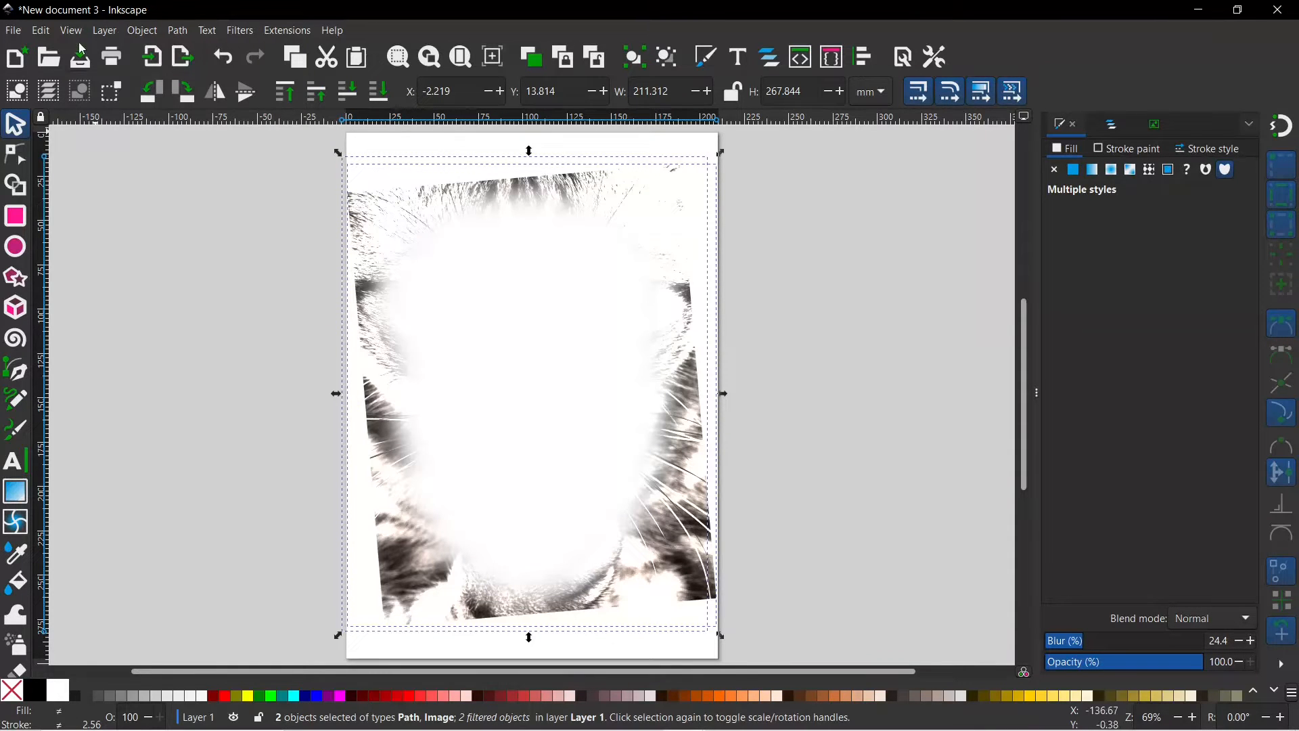
{"action": "left_click", "coordinate": [137, 31]}
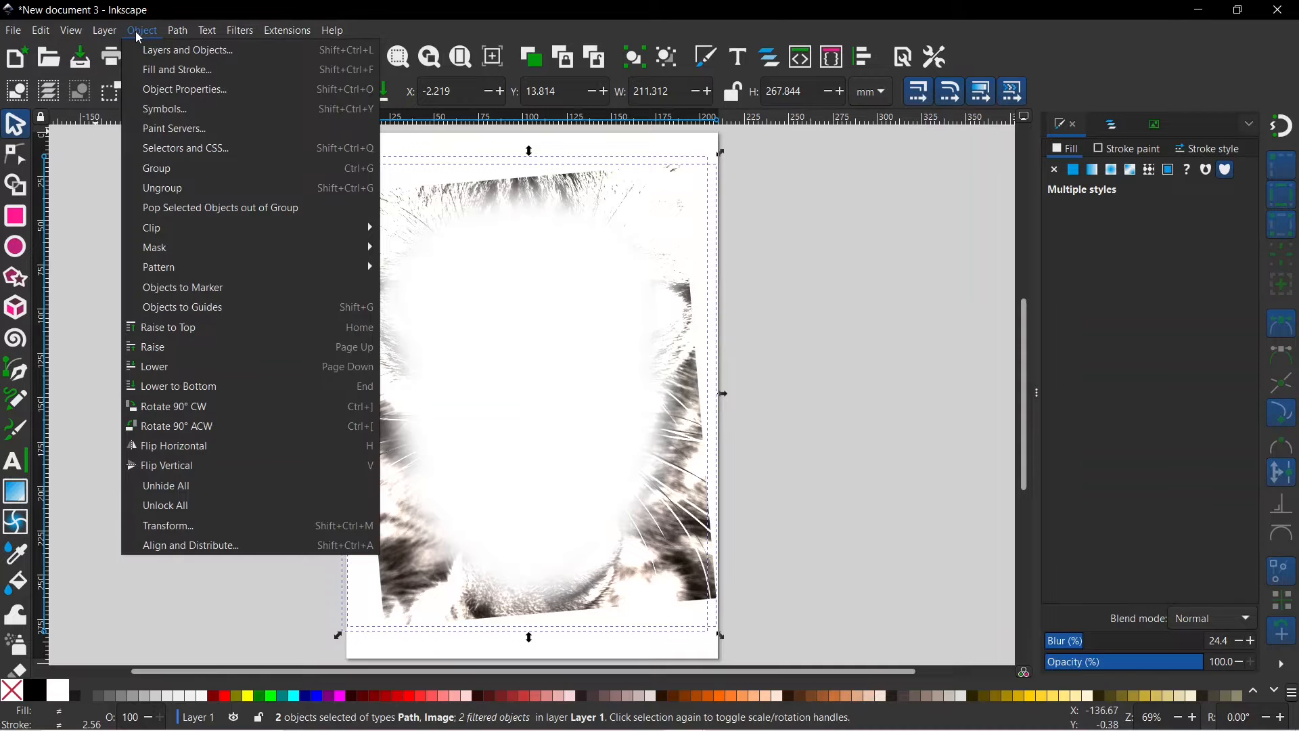
{"action": "mouse_move", "coordinate": [180, 251]}
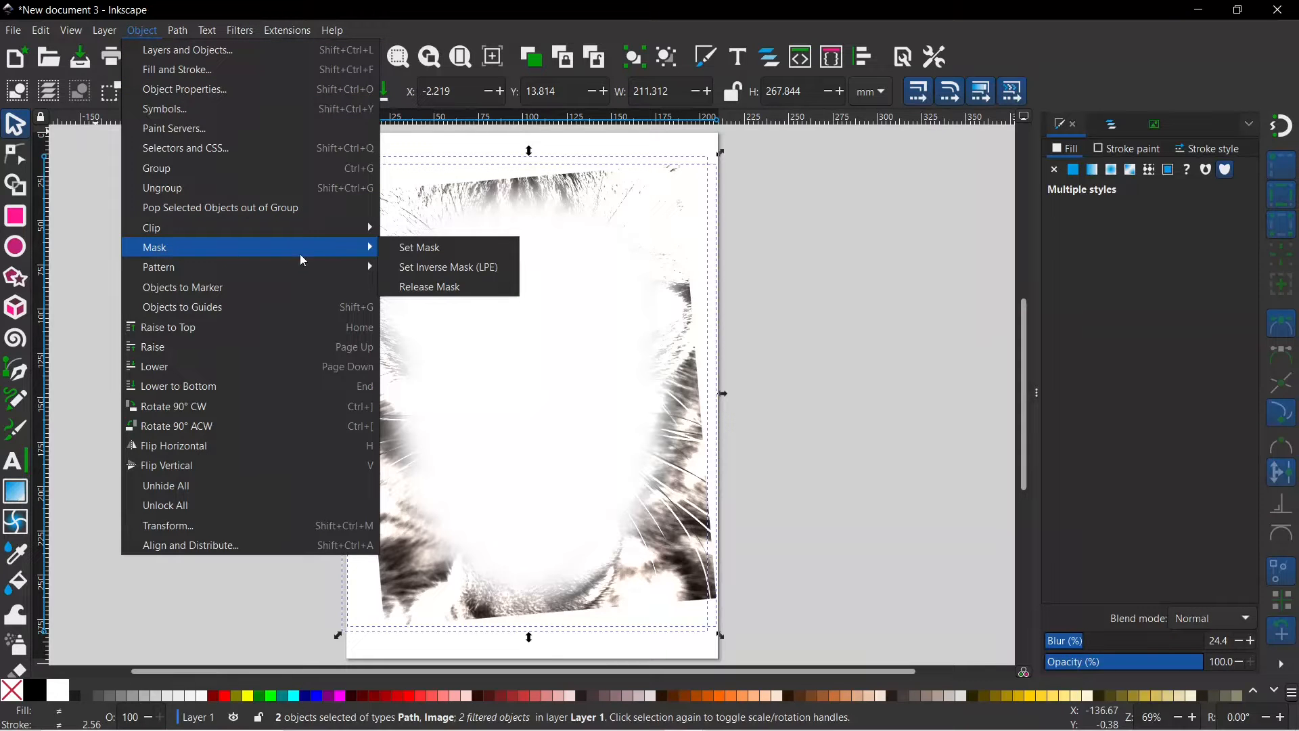
{"action": "left_click", "coordinate": [430, 254]}
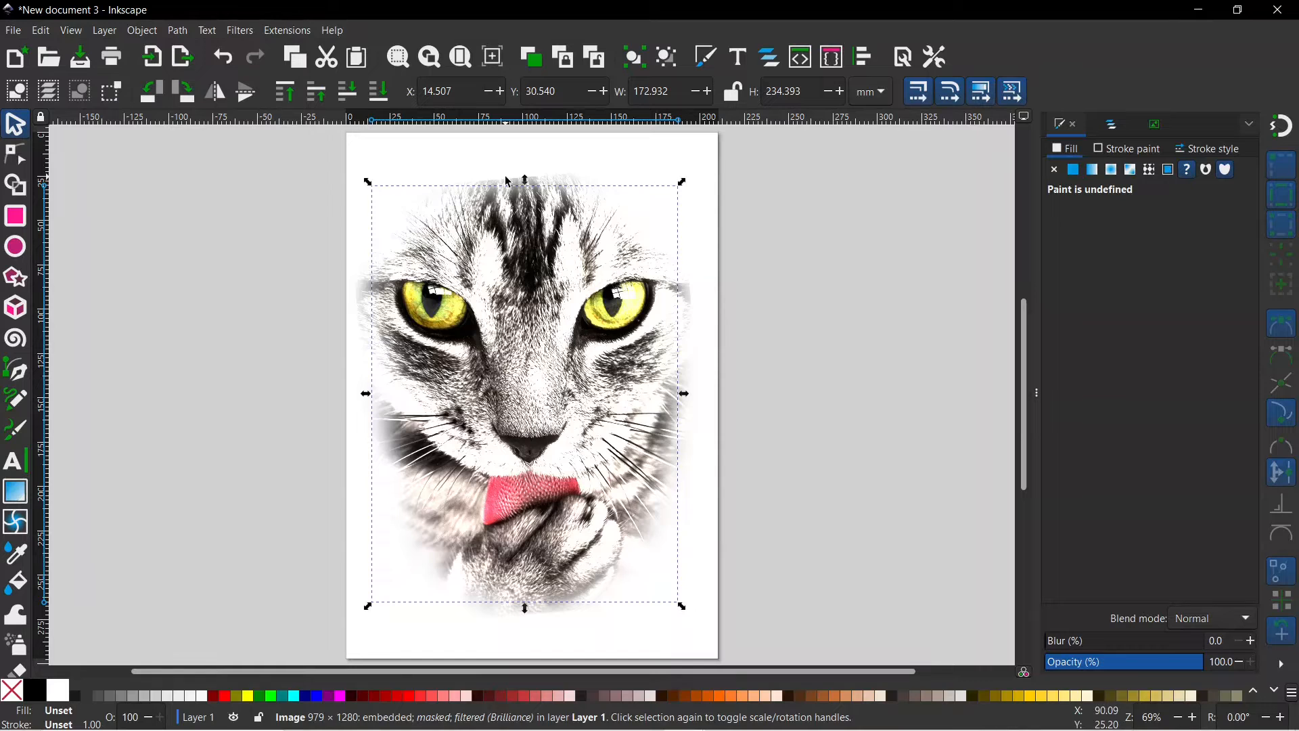
- Undo the mask on the cat photo and clear the selection
{"action": "key", "text": "ctrl+z"}
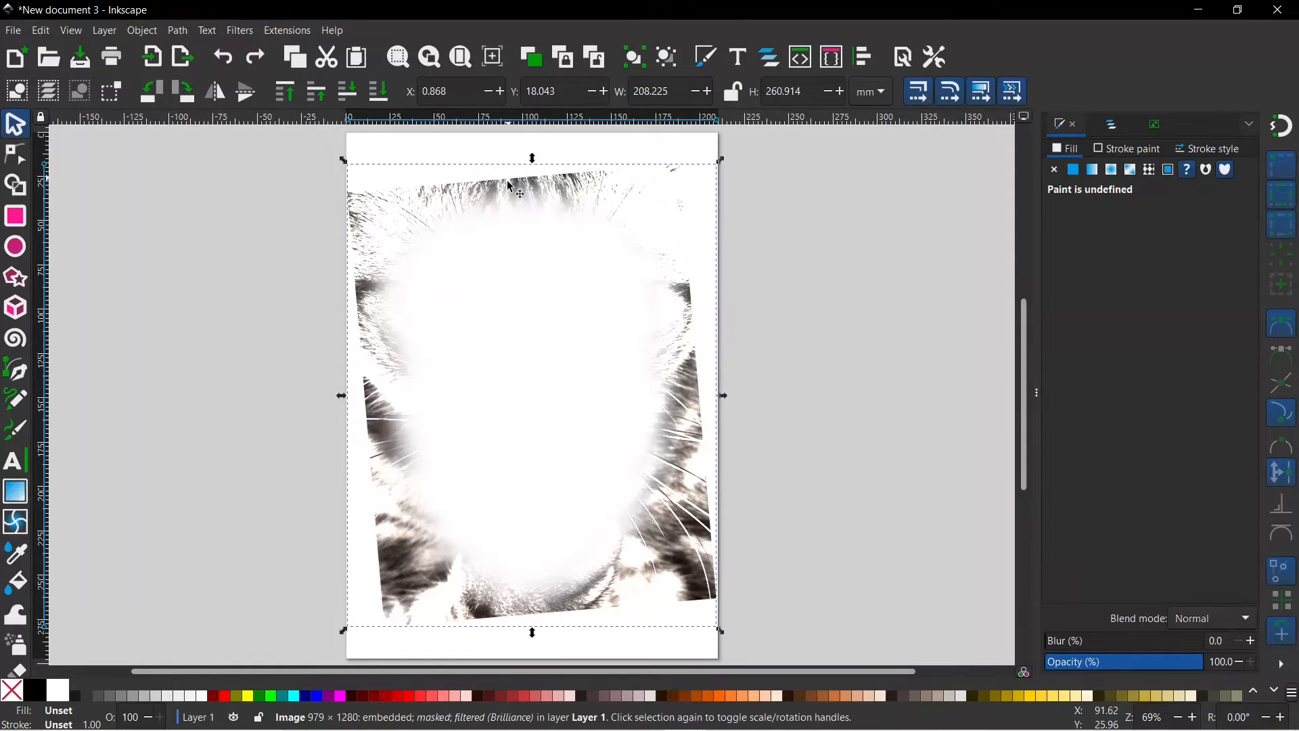
{"action": "left_click", "coordinate": [515, 230]}
{"action": "left_click", "coordinate": [229, 342]}
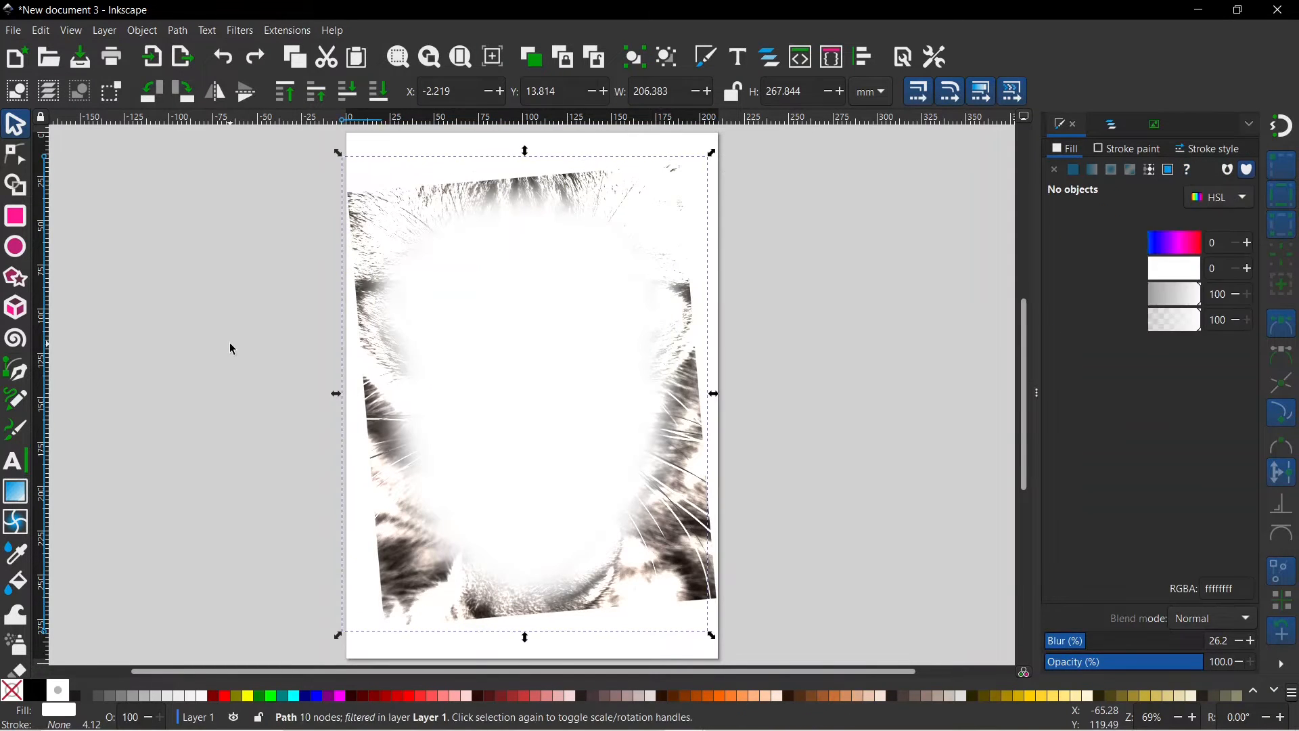
- Set the white face shape's blur to 19.4% and lower its upper edge so the shape is about 251 mm tall
{"action": "left_click", "coordinate": [548, 381]}
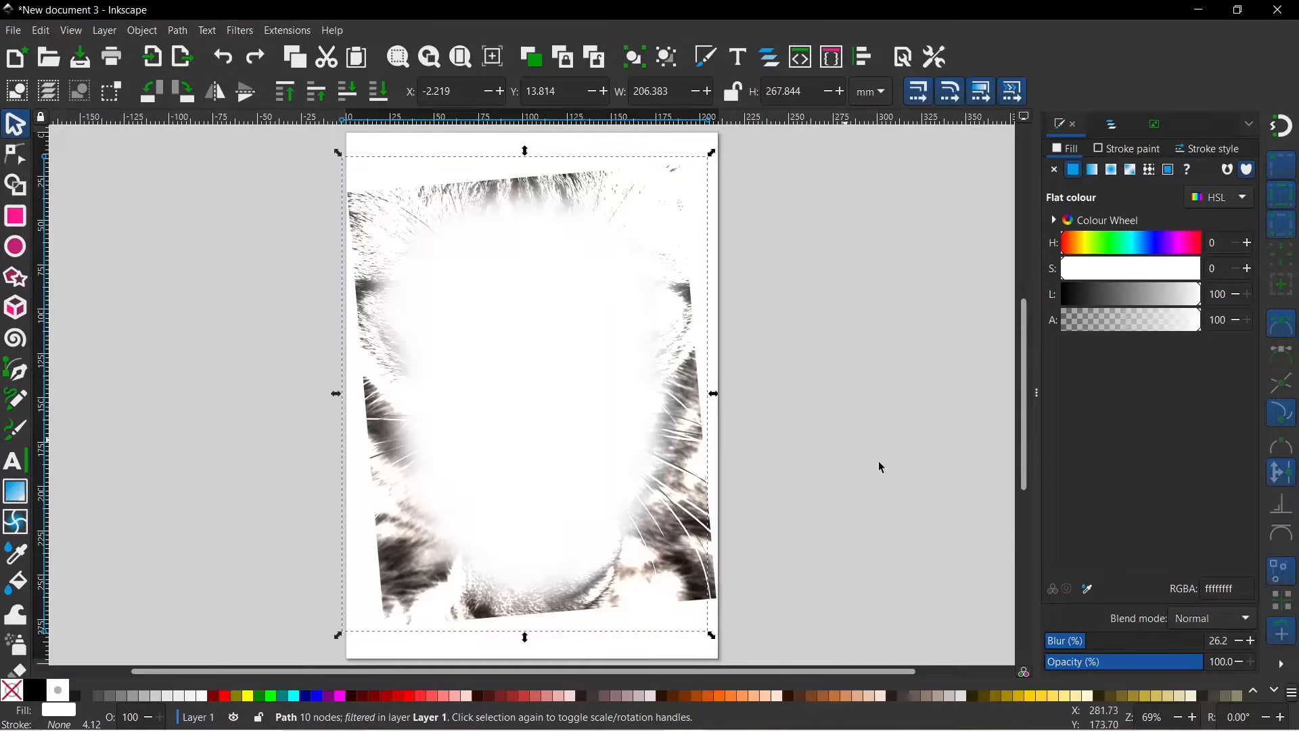
{"action": "left_click", "coordinate": [1085, 641]}
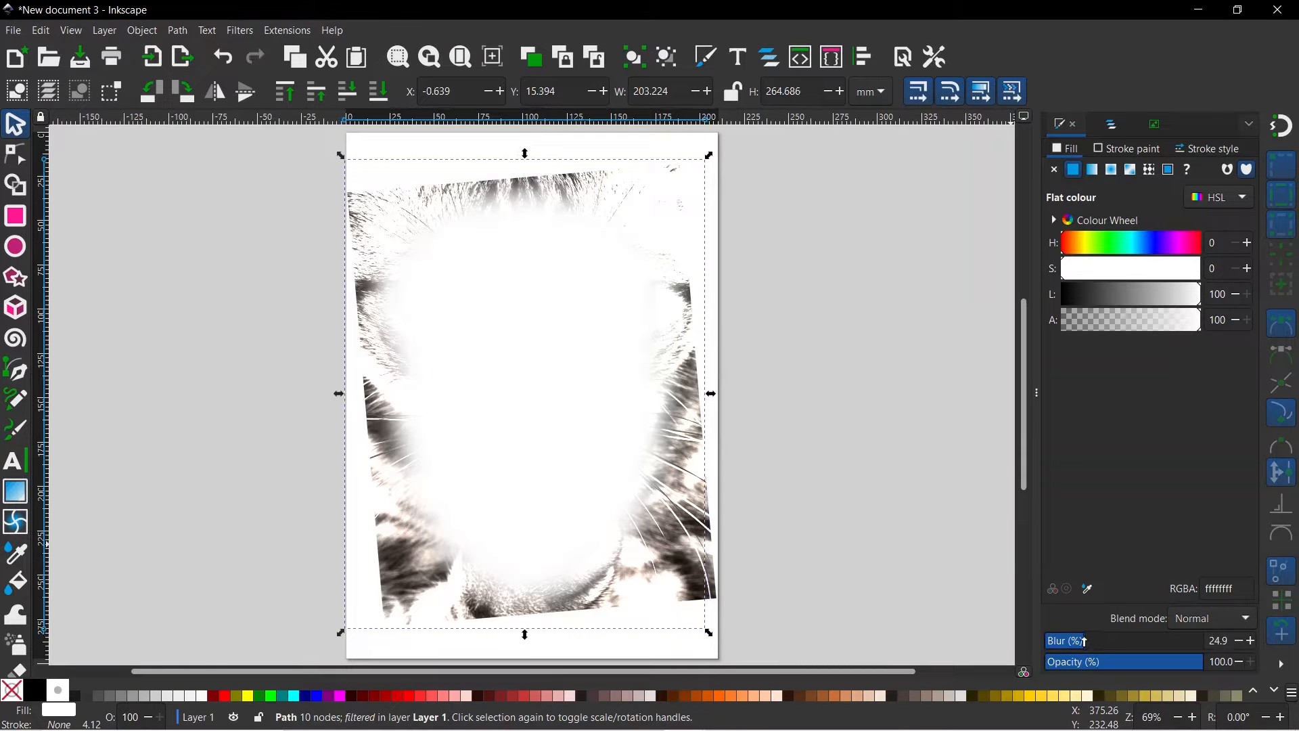
{"action": "left_click_drag", "start_coordinate": [1085, 641], "coordinate": [1076, 641]}
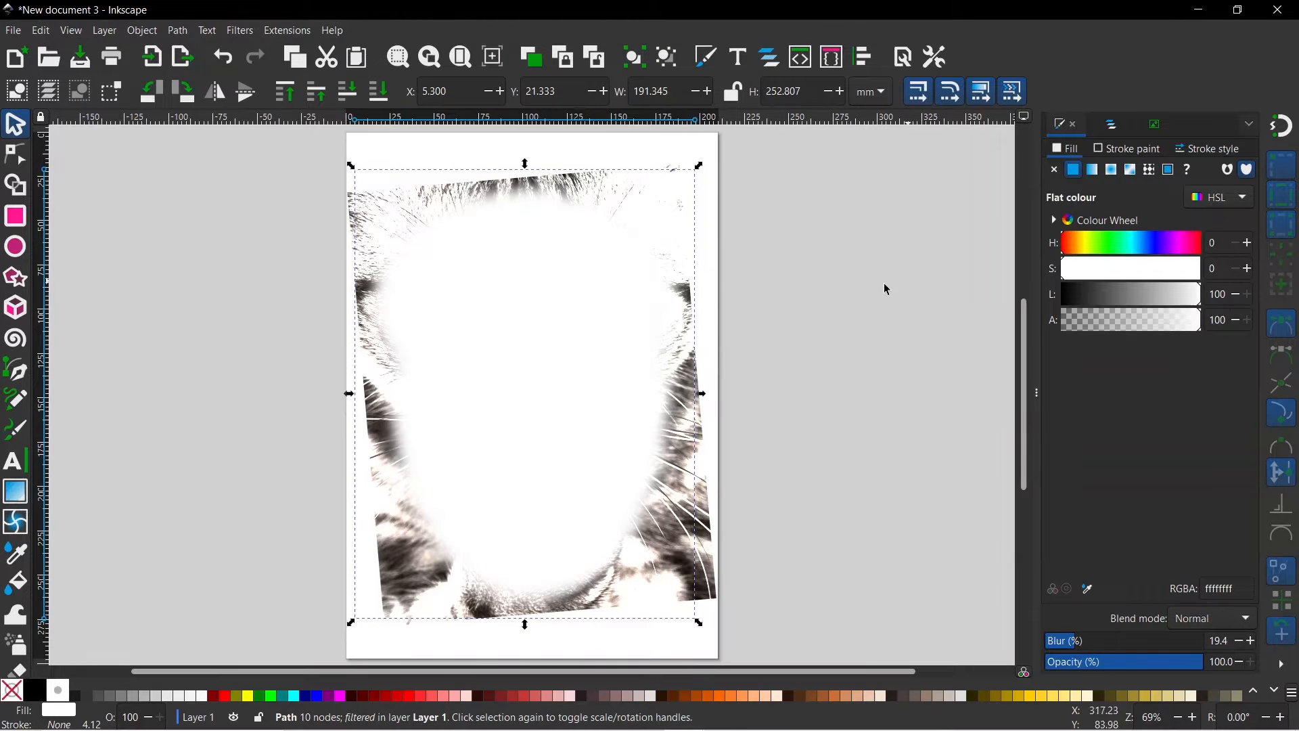
{"action": "left_click_drag", "start_coordinate": [527, 166], "coordinate": [527, 169]}
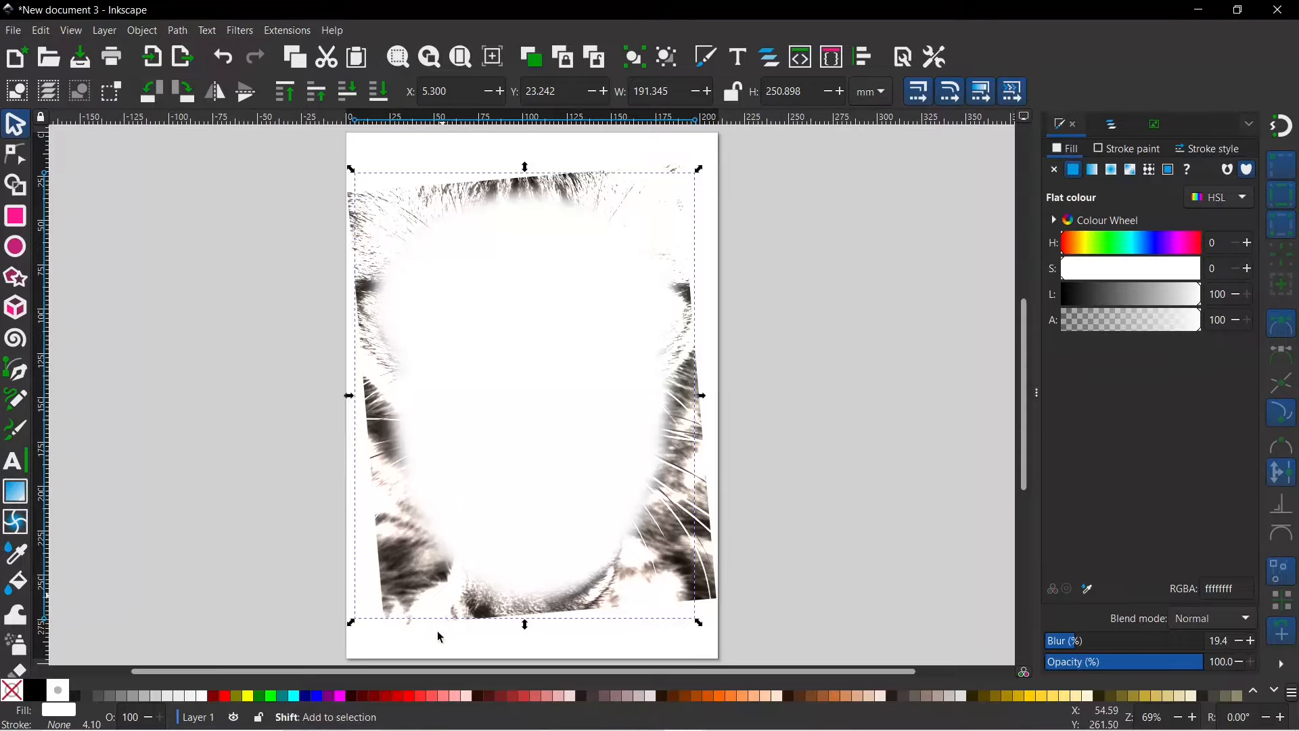
- Mask the cat photo with the adjusted white face shape
{"action": "left_click", "coordinate": [399, 609], "text": "shift"}
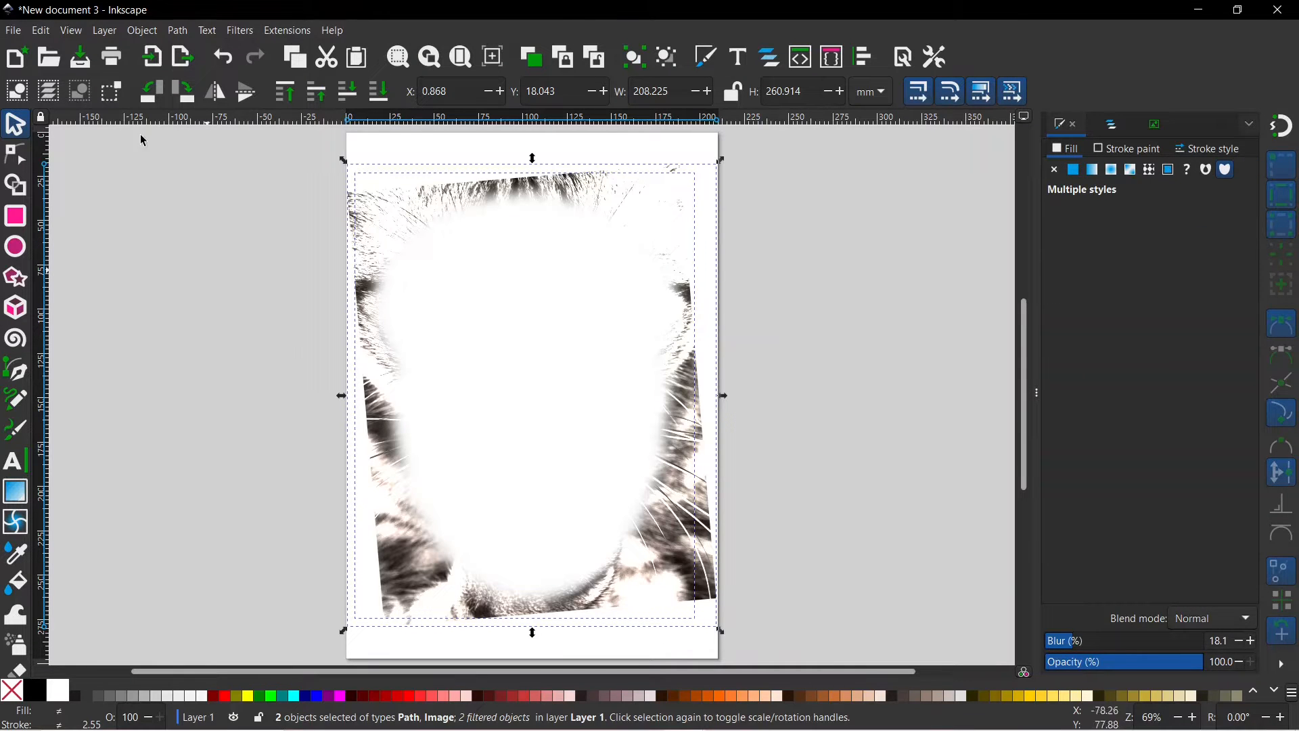
{"action": "left_click", "coordinate": [148, 29]}
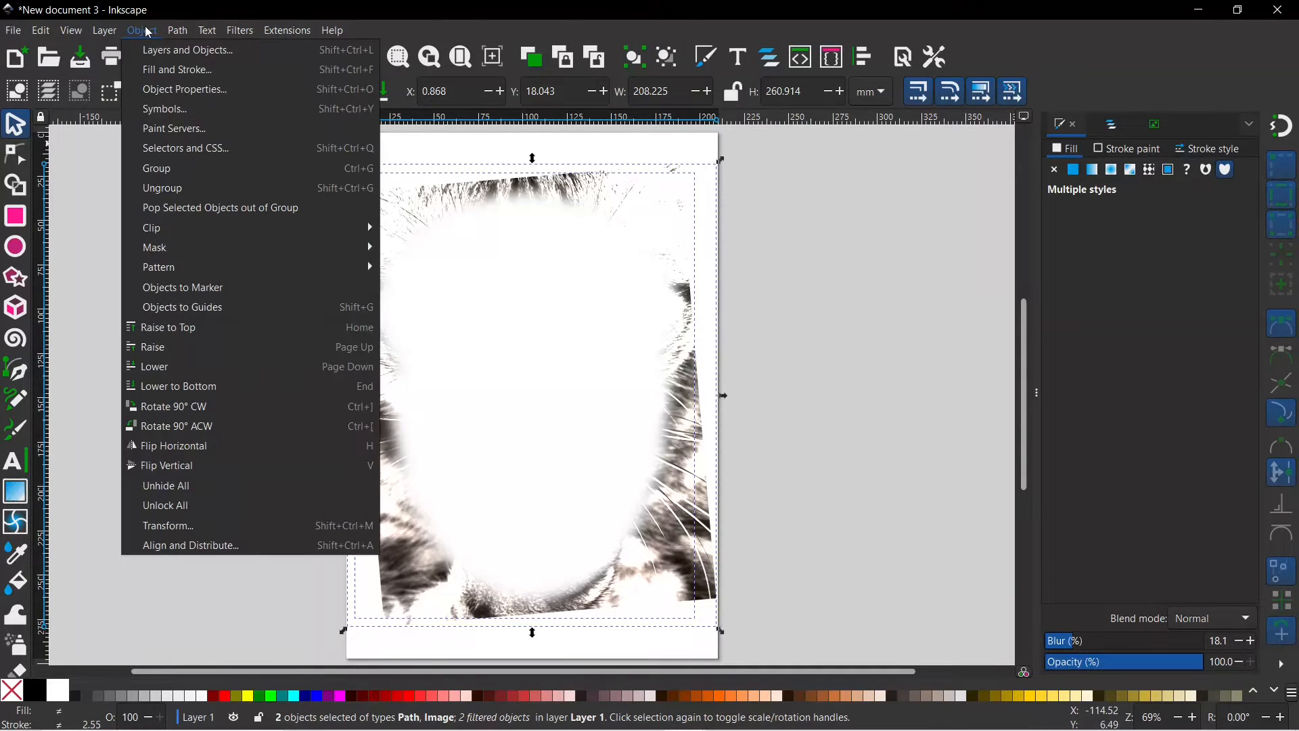
{"action": "mouse_move", "coordinate": [175, 249]}
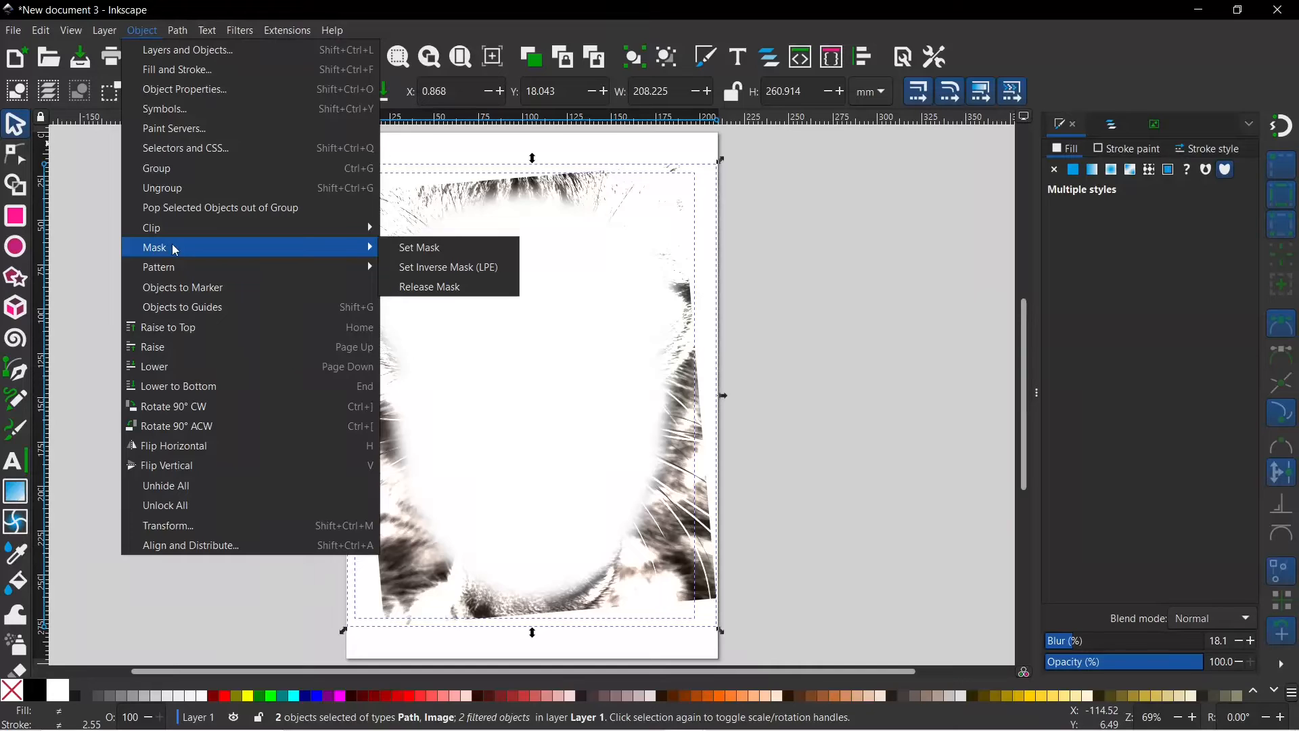
{"action": "left_click", "coordinate": [446, 257]}
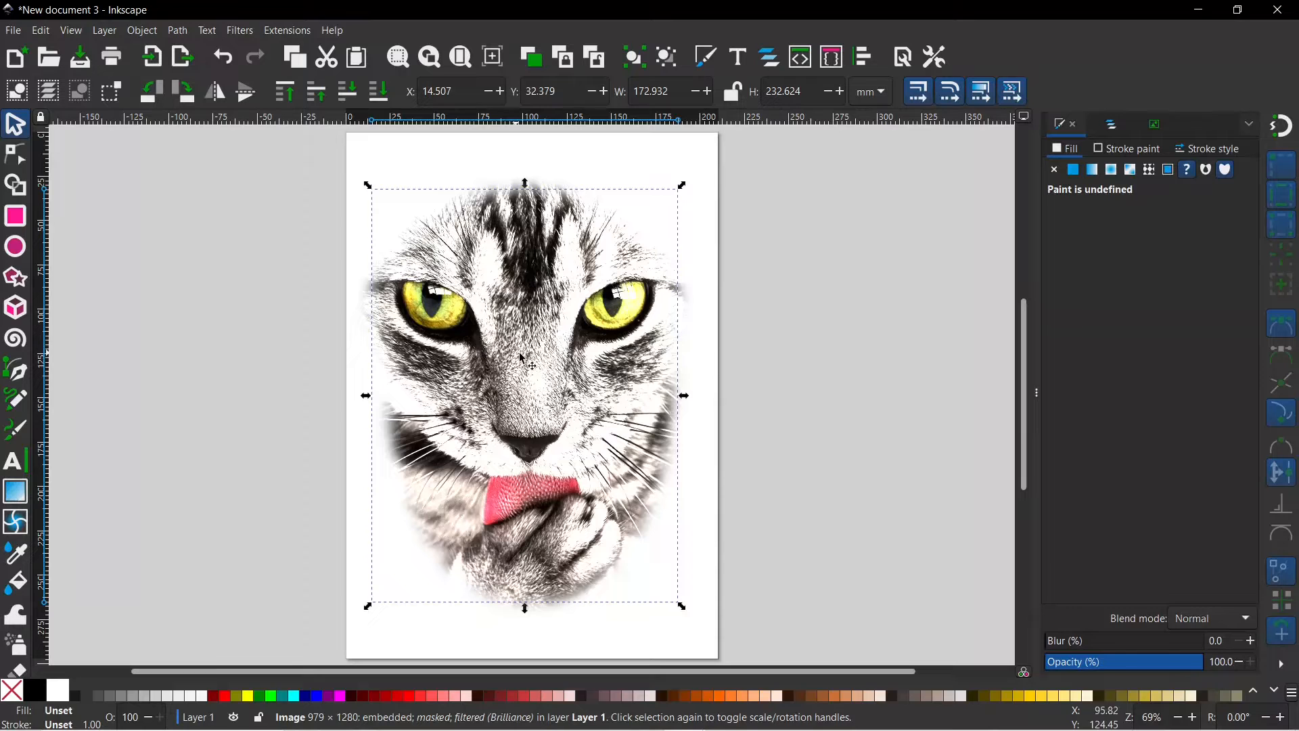
- Open the Trace Bitmap settings, make a bitmap copy of the masked cat photo and move the copy off the page beside it
{"action": "left_click", "coordinate": [1158, 125]}
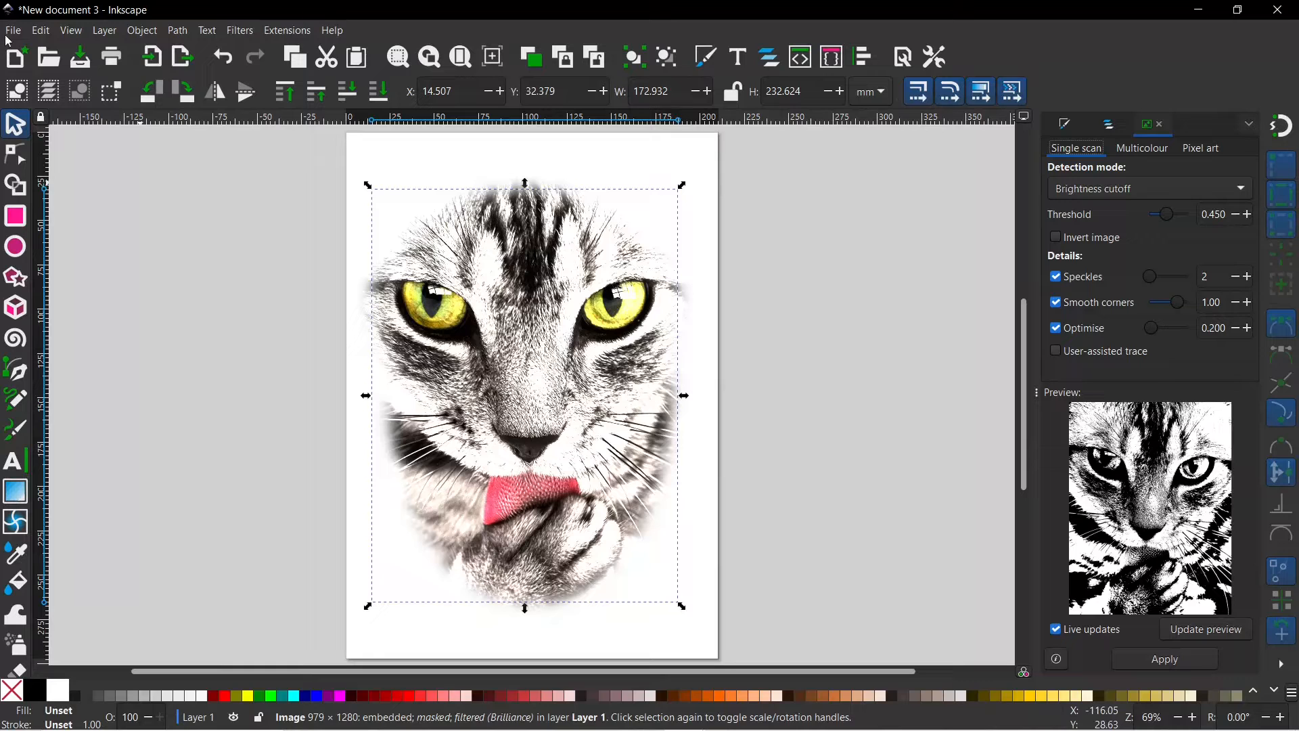
{"action": "left_click", "coordinate": [41, 31]}
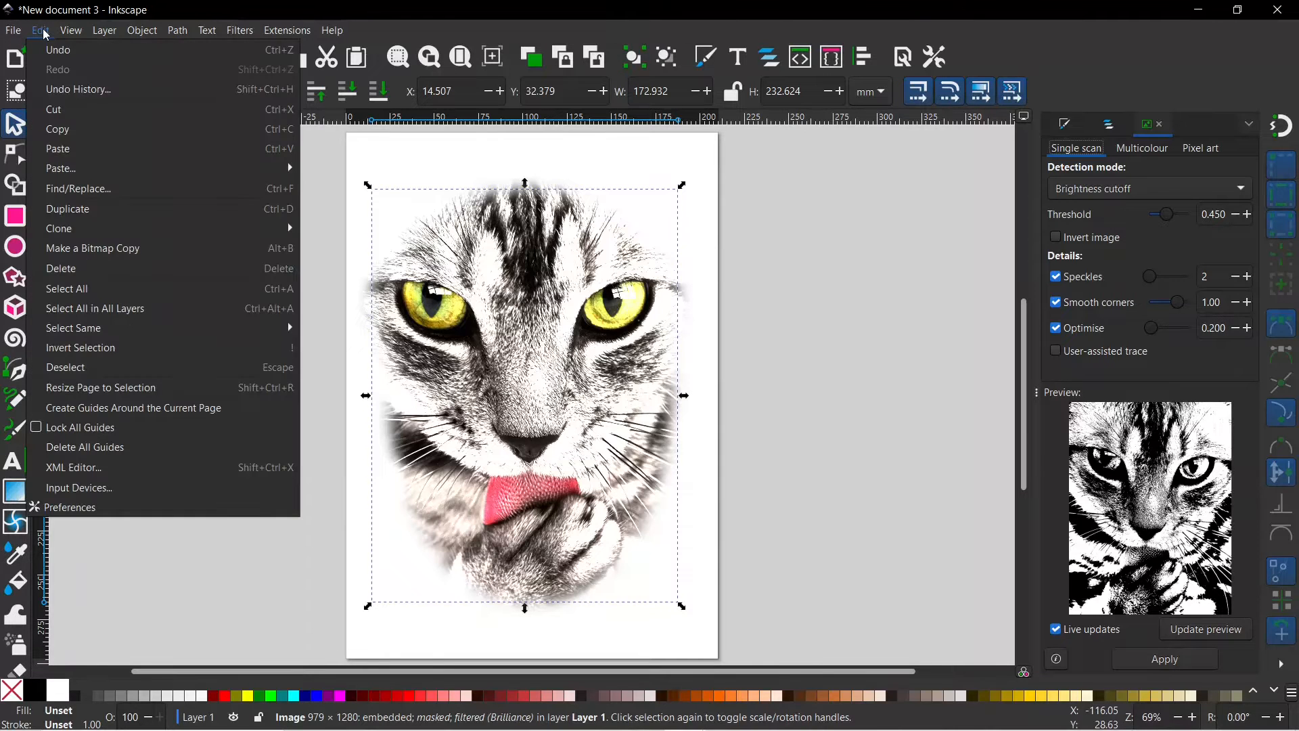
{"action": "left_click", "coordinate": [99, 248]}
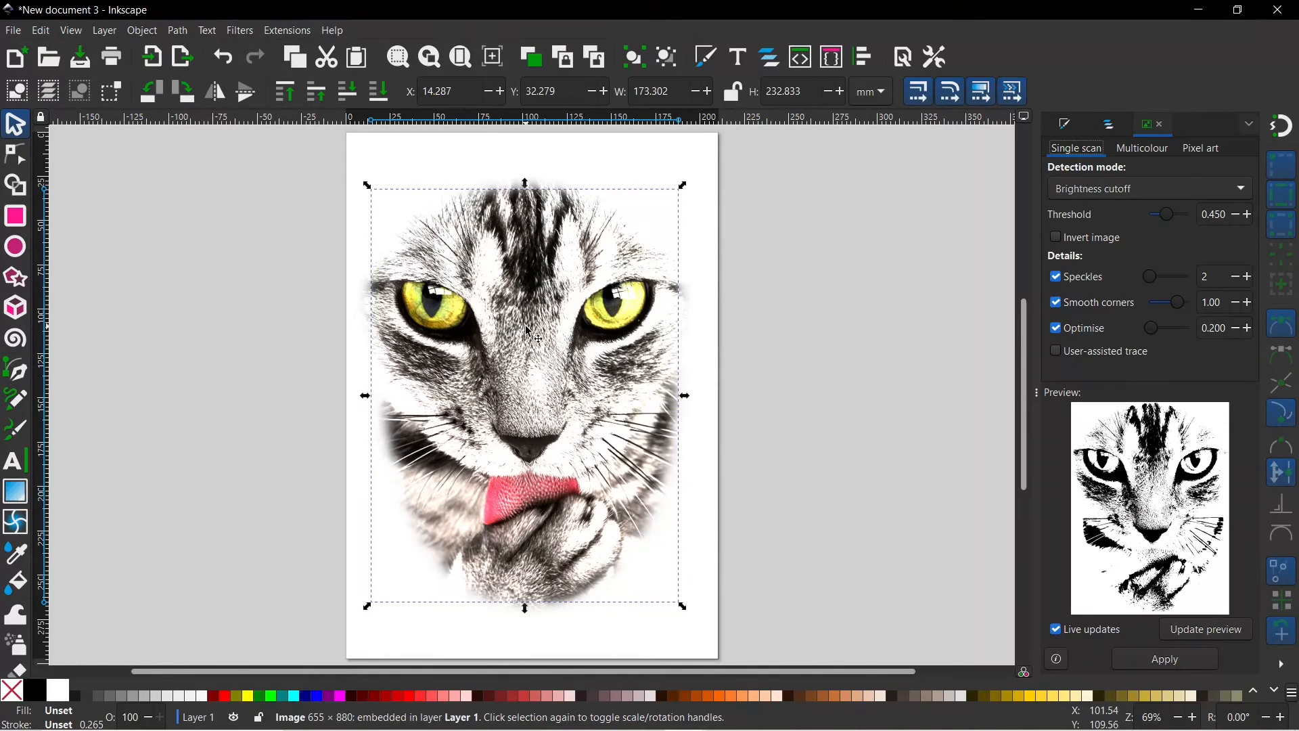
{"action": "left_click_drag", "start_coordinate": [531, 333], "coordinate": [207, 329]}
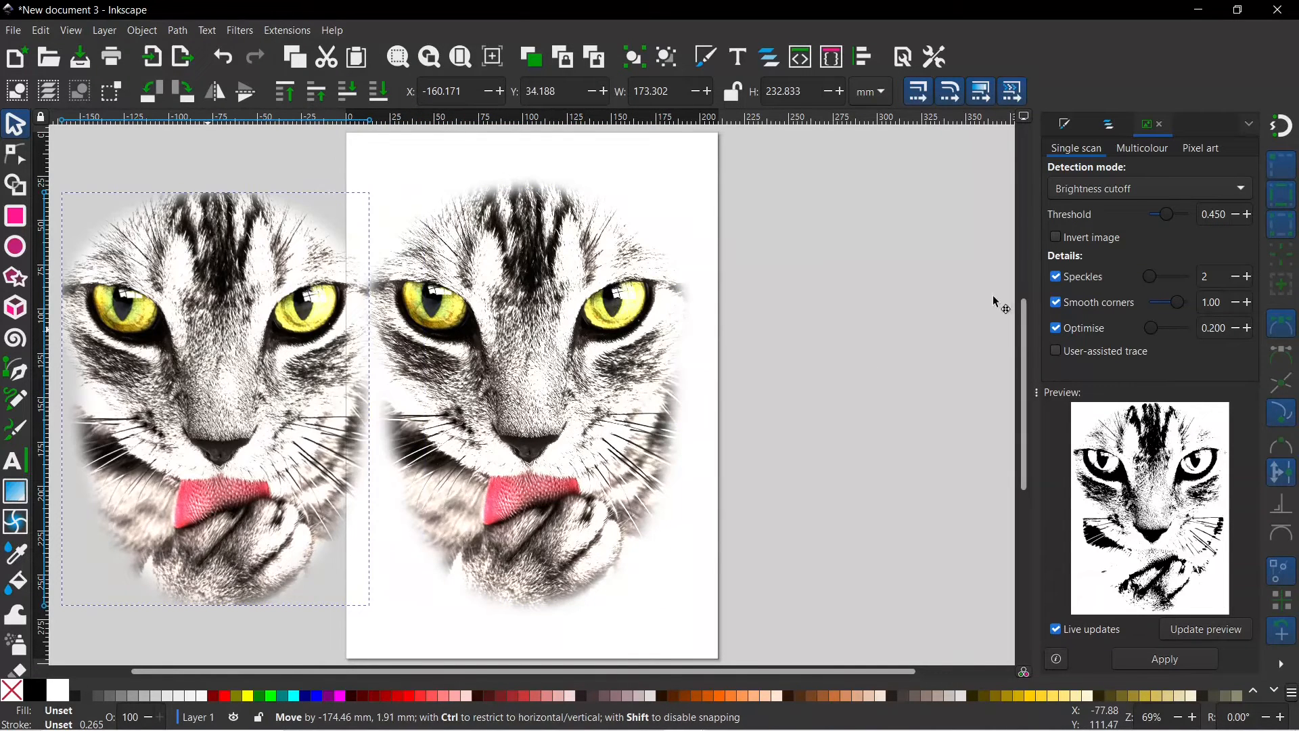
- Undo moving the bitmap copy of the cat's face and clear the selection
{"action": "left_click", "coordinate": [841, 287]}
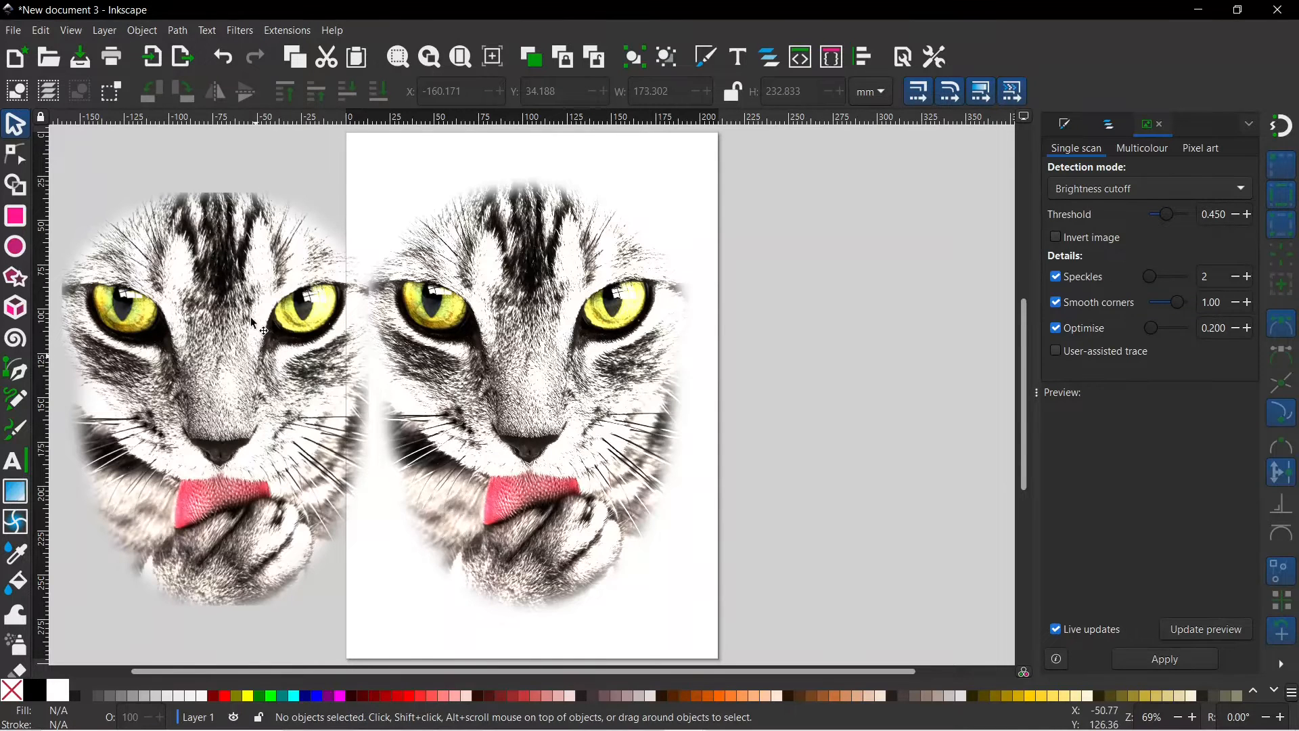
{"action": "key", "text": "ctrl+z"}
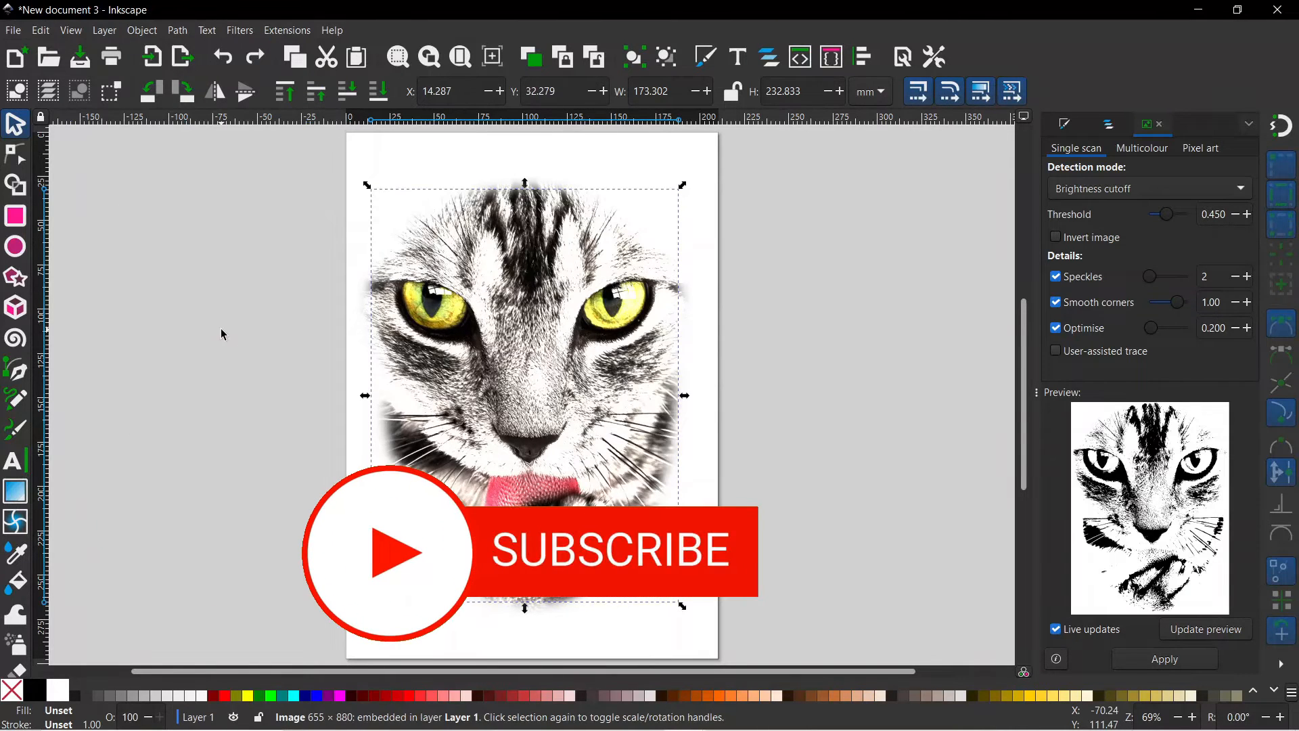
{"action": "left_click", "coordinate": [222, 330]}
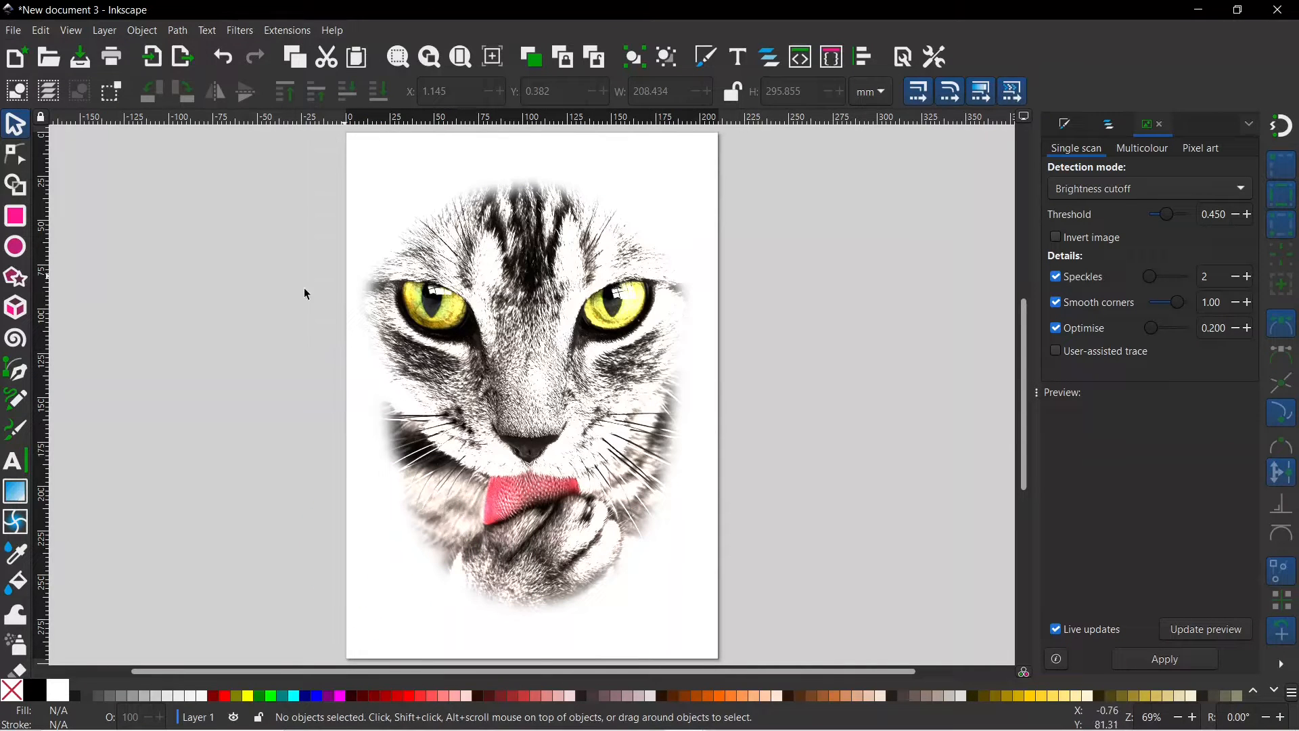
- Draw a white rectangle about 207 by 295 mm covering the page and lower it behind the cat photo
{"action": "left_click", "coordinate": [14, 219]}
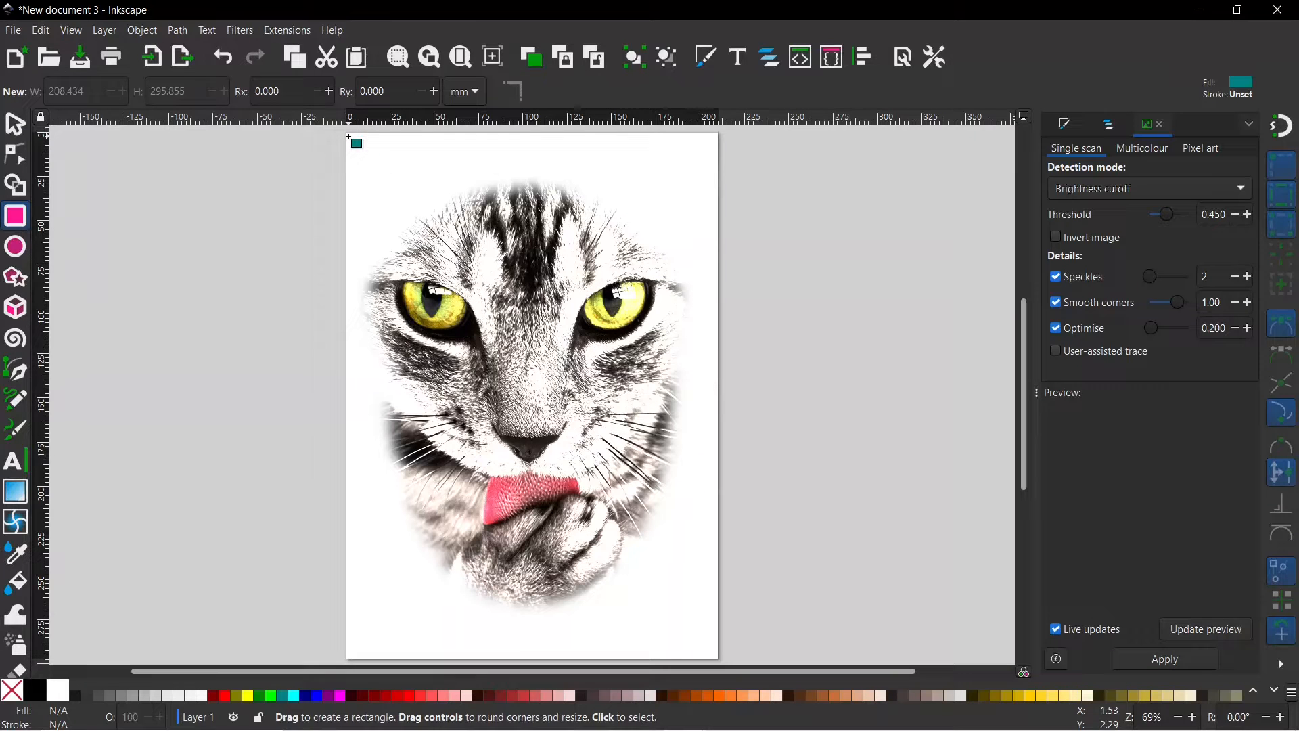
{"action": "left_click_drag", "start_coordinate": [348, 136], "coordinate": [718, 658]}
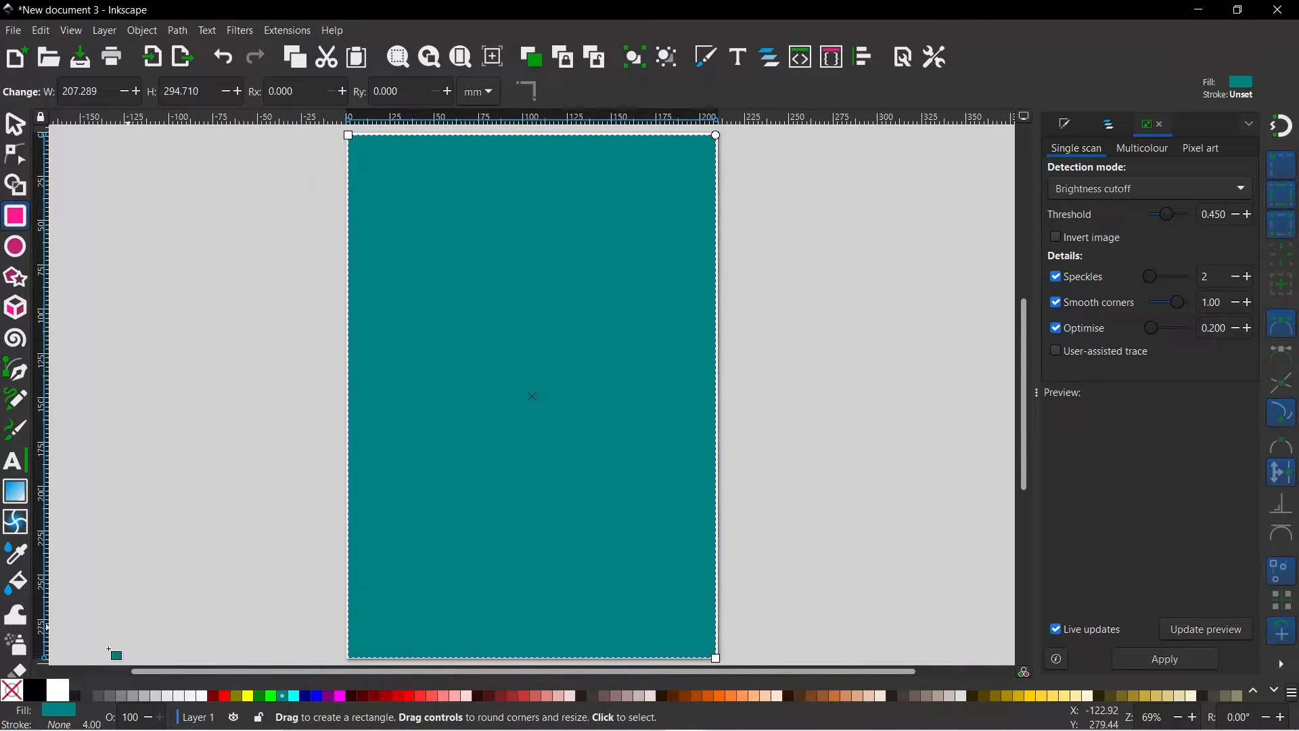
{"action": "left_click", "coordinate": [61, 696]}
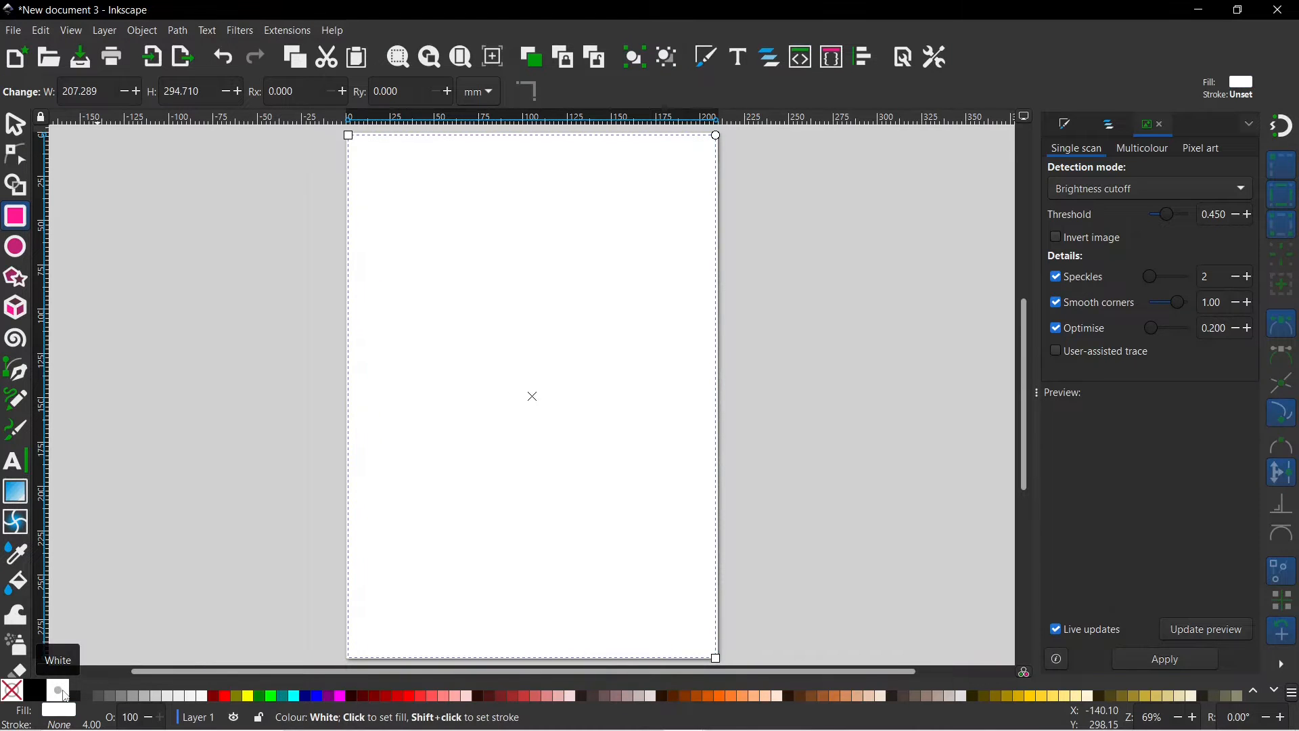
{"action": "left_click", "coordinate": [15, 126]}
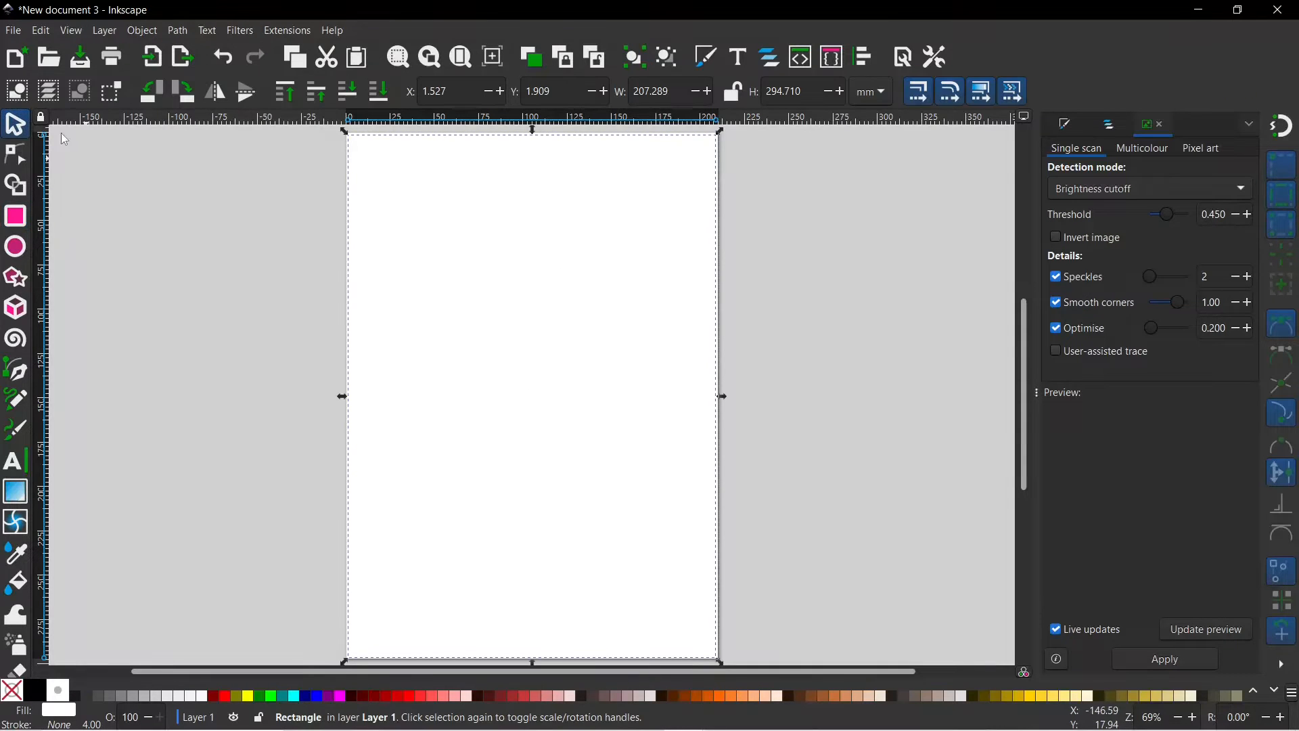
{"action": "left_click", "coordinate": [382, 98]}
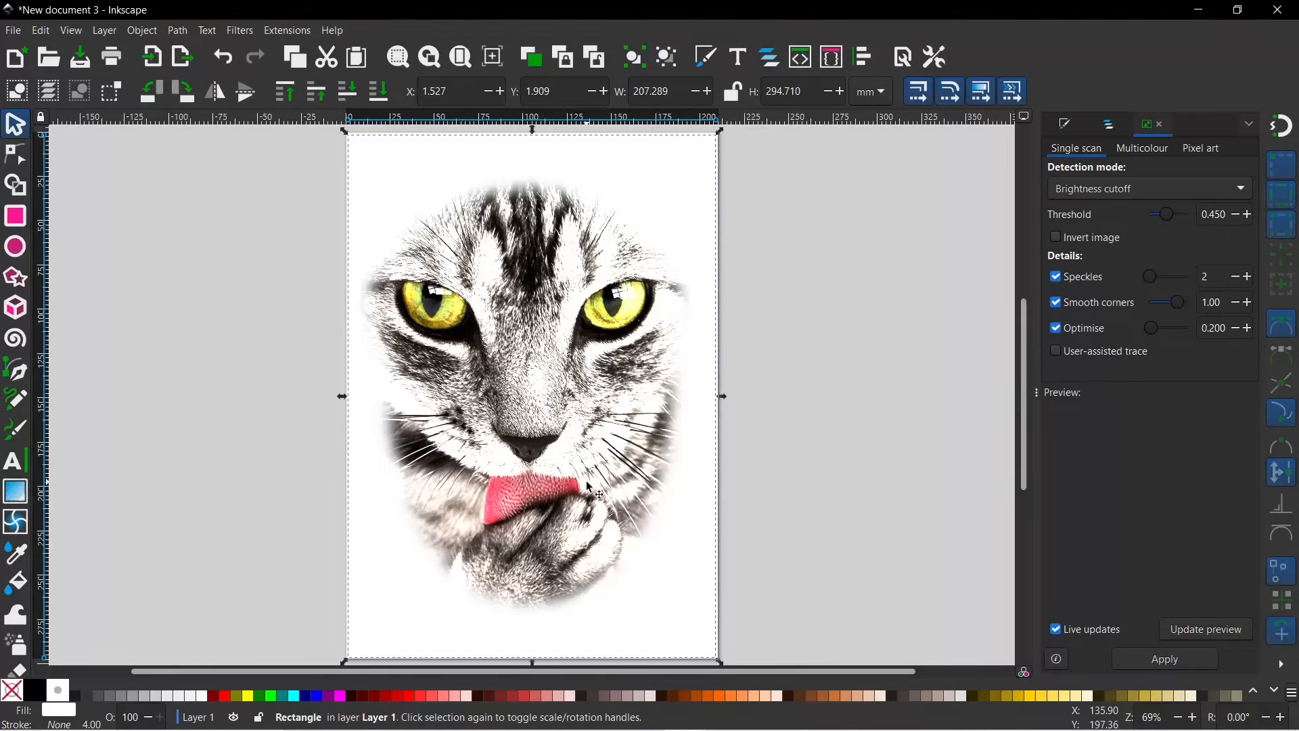
- Make one bitmap copy of the masked photo and white rectangle together, checking it by moving it aside and undoing the move
{"action": "left_click", "coordinate": [460, 270], "text": "shift"}
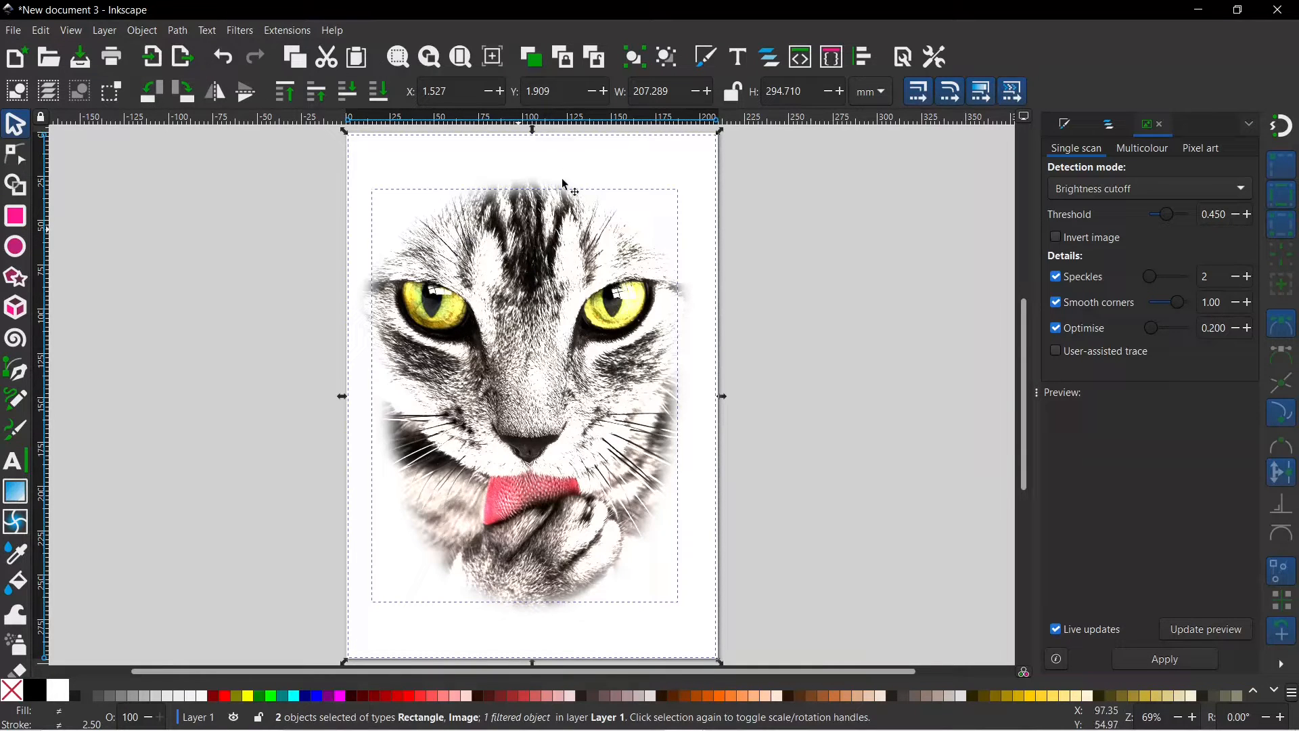
{"action": "left_click", "coordinate": [40, 31]}
{"action": "left_click", "coordinate": [86, 251]}
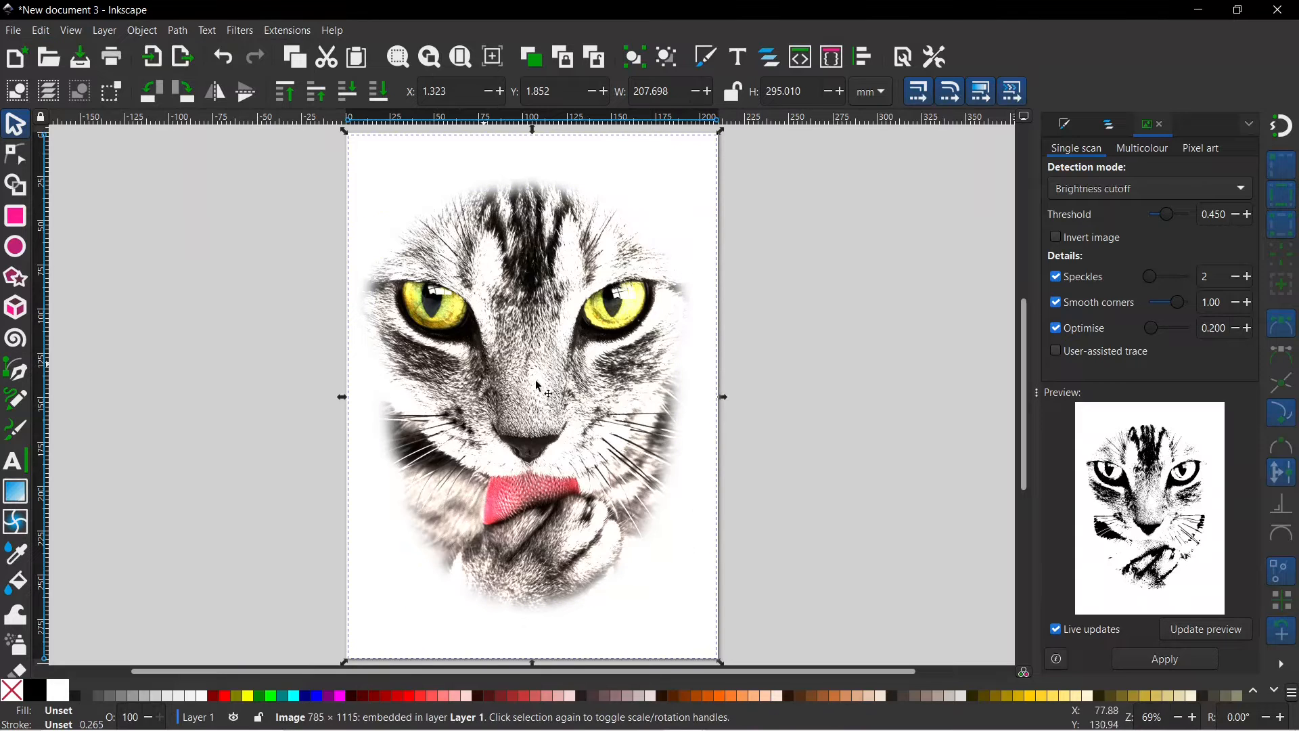
{"action": "left_click_drag", "start_coordinate": [555, 362], "coordinate": [182, 374]}
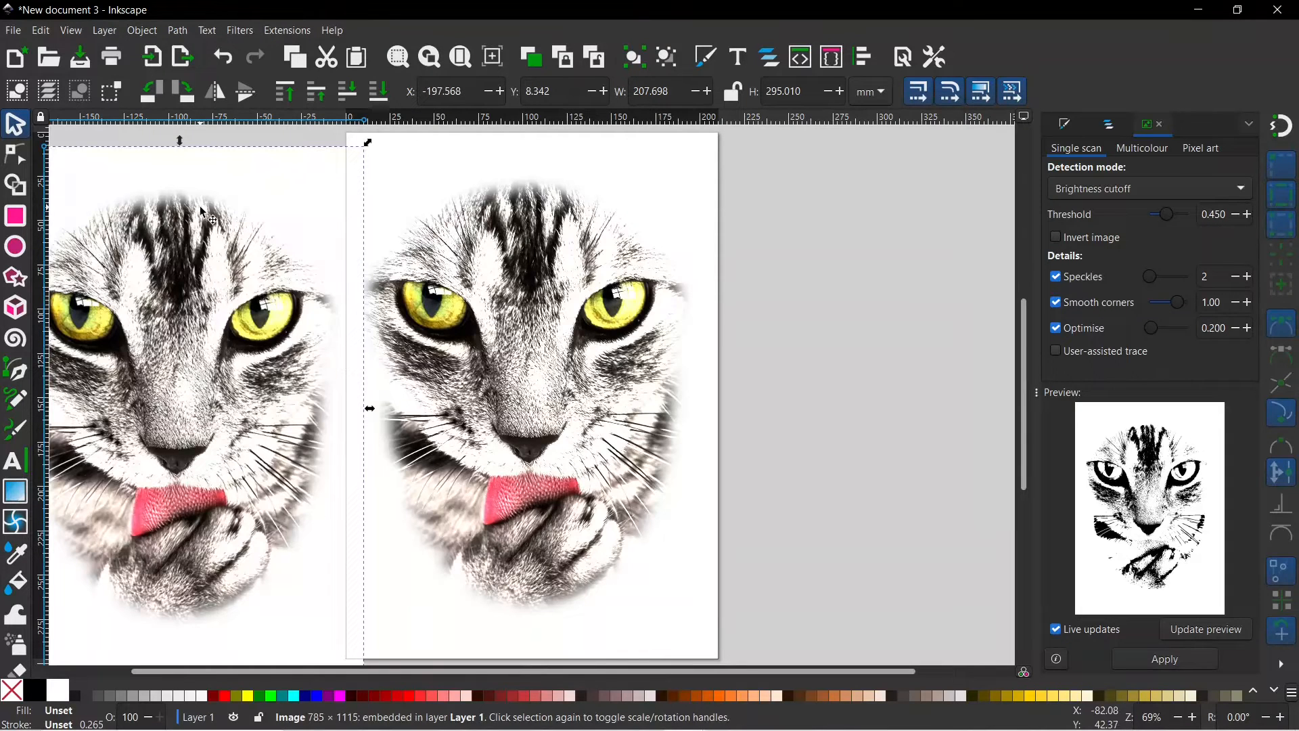
{"action": "key", "text": "ctrl+z"}
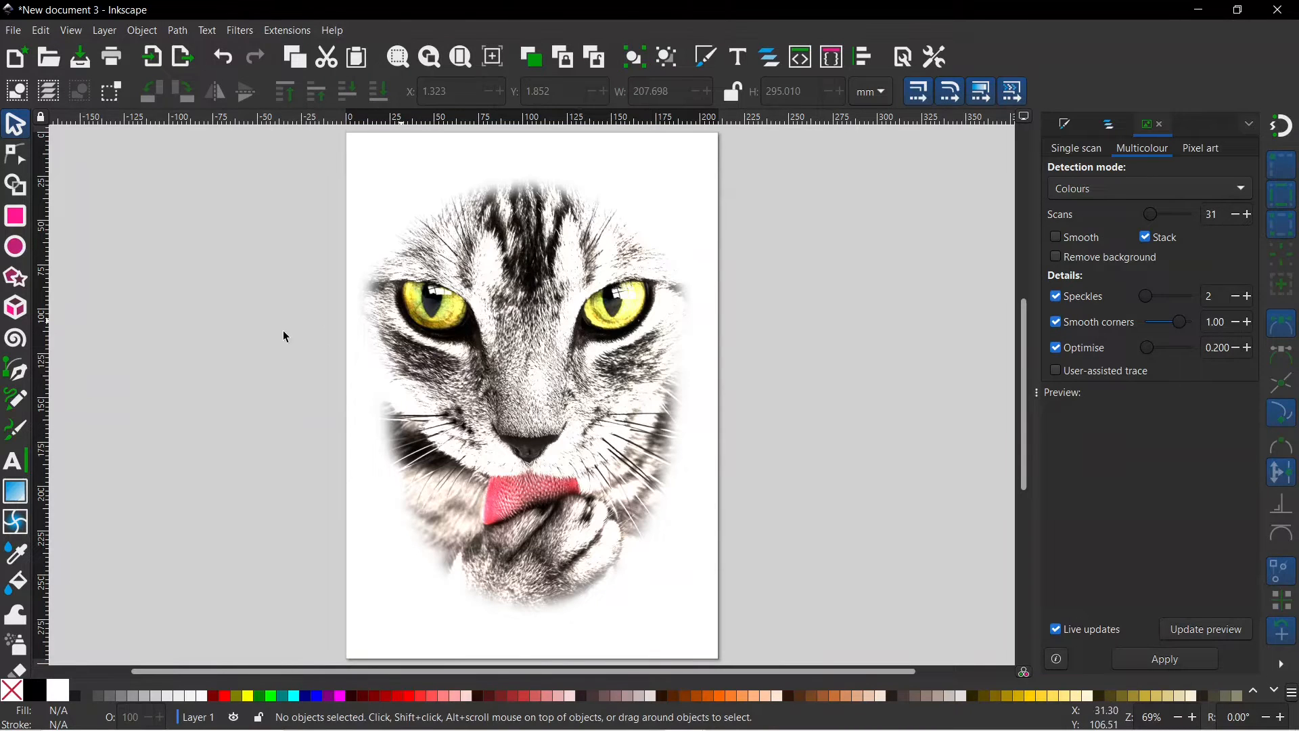
- Trace the cat's left-hand eye with the Pen tool as a closed curved shape following the edge of the iris
{"action": "left_click", "coordinate": [24, 377]}
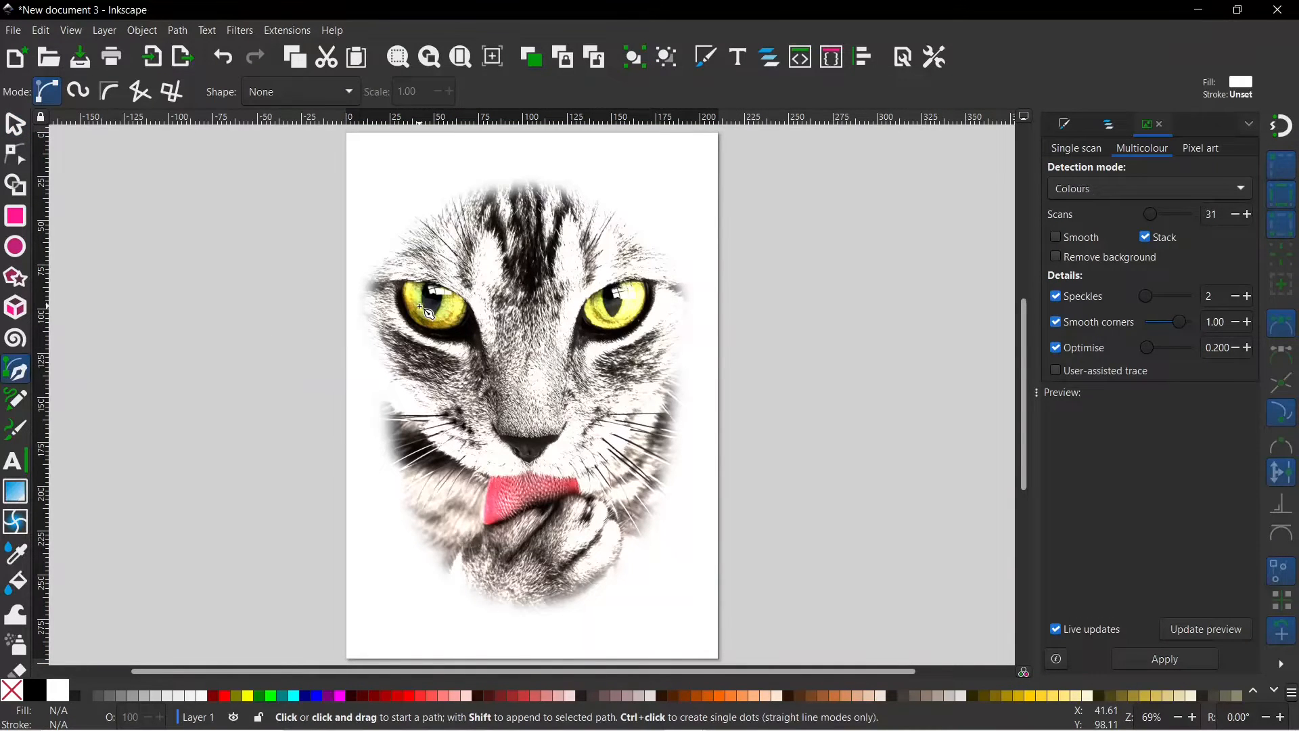
{"action": "scroll", "coordinate": [466, 328], "scroll_direction": "up", "scroll_amount": 1, "text": "ctrl"}
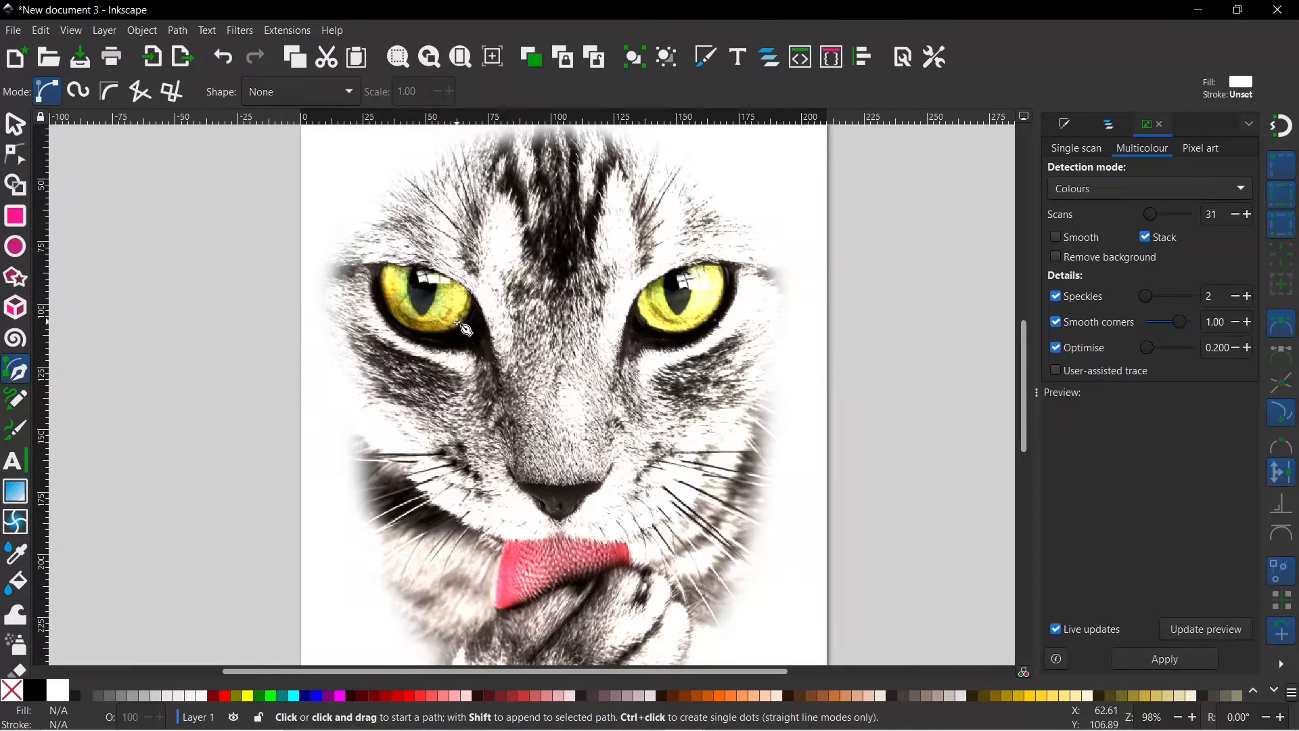
{"action": "scroll", "coordinate": [466, 329], "scroll_direction": "up", "scroll_amount": 1, "text": "ctrl"}
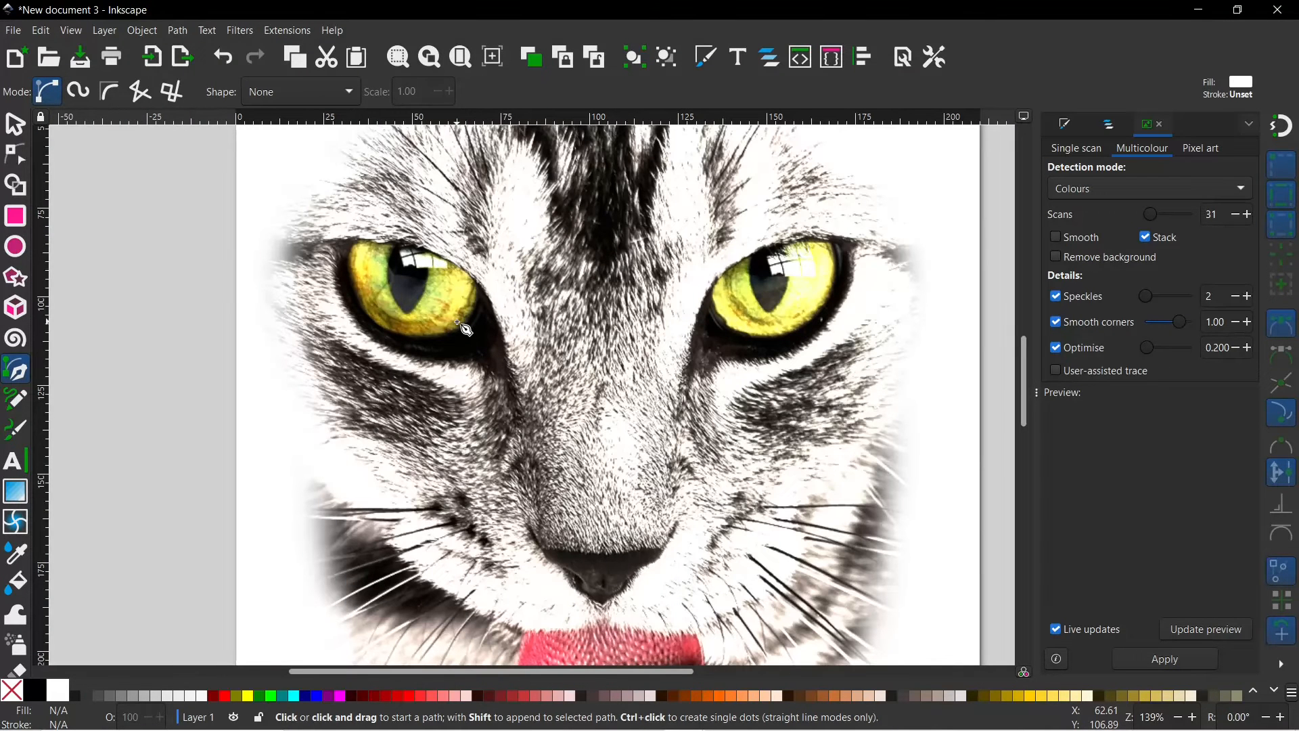
{"action": "left_click", "coordinate": [344, 244]}
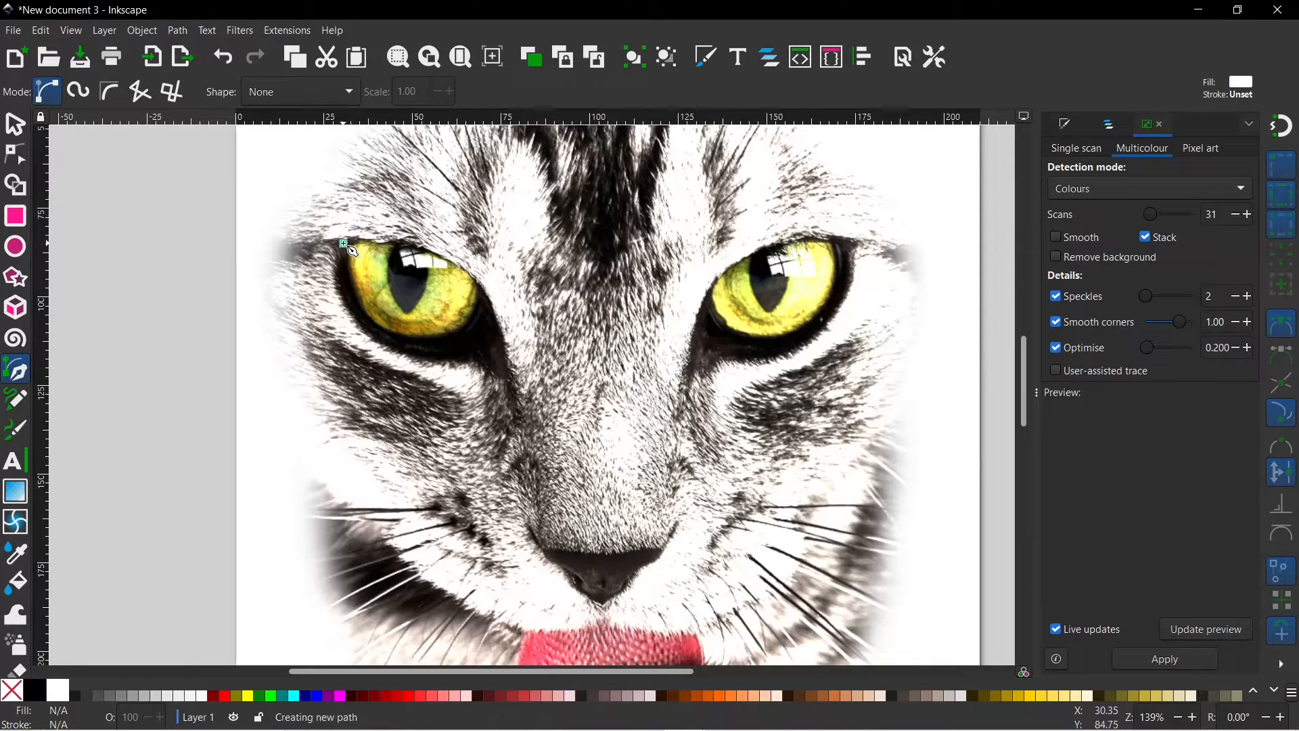
{"action": "left_click_drag", "start_coordinate": [406, 244], "coordinate": [453, 342]}
{"action": "left_click_drag", "start_coordinate": [374, 326], "coordinate": [363, 315]}
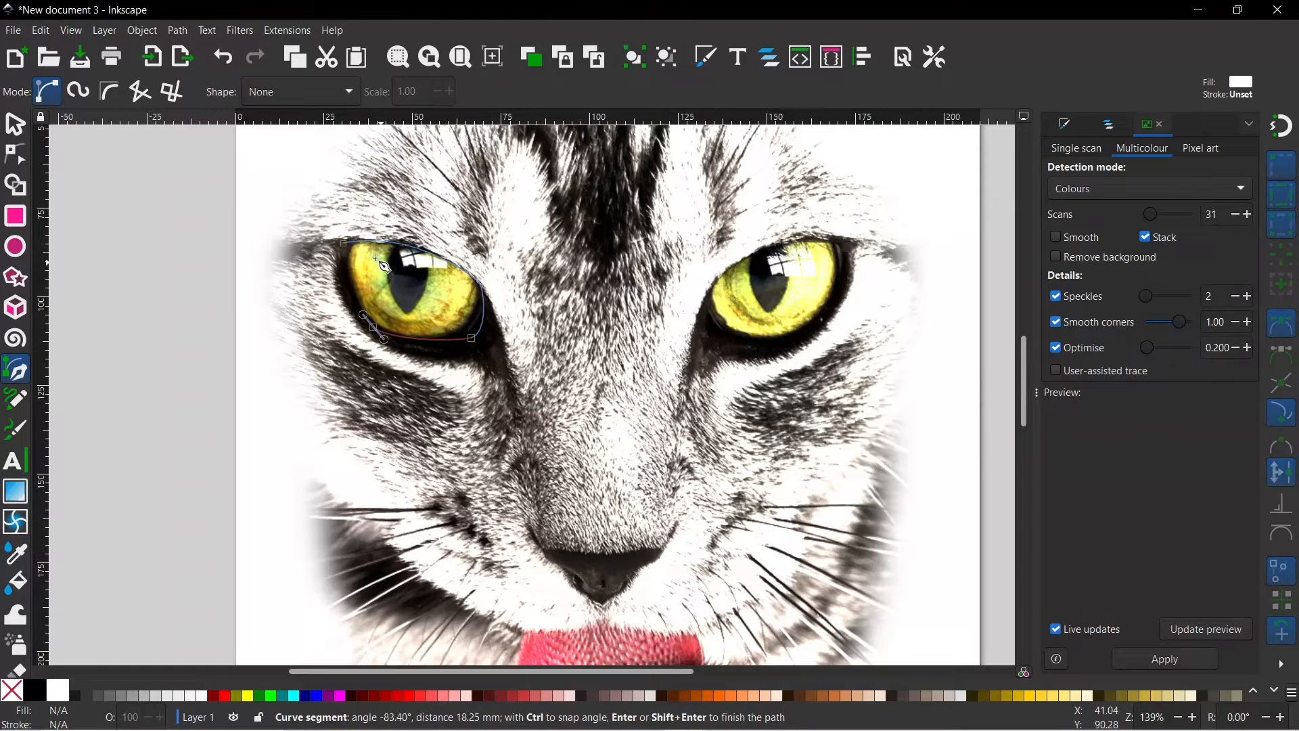
{"action": "left_click", "coordinate": [344, 243]}
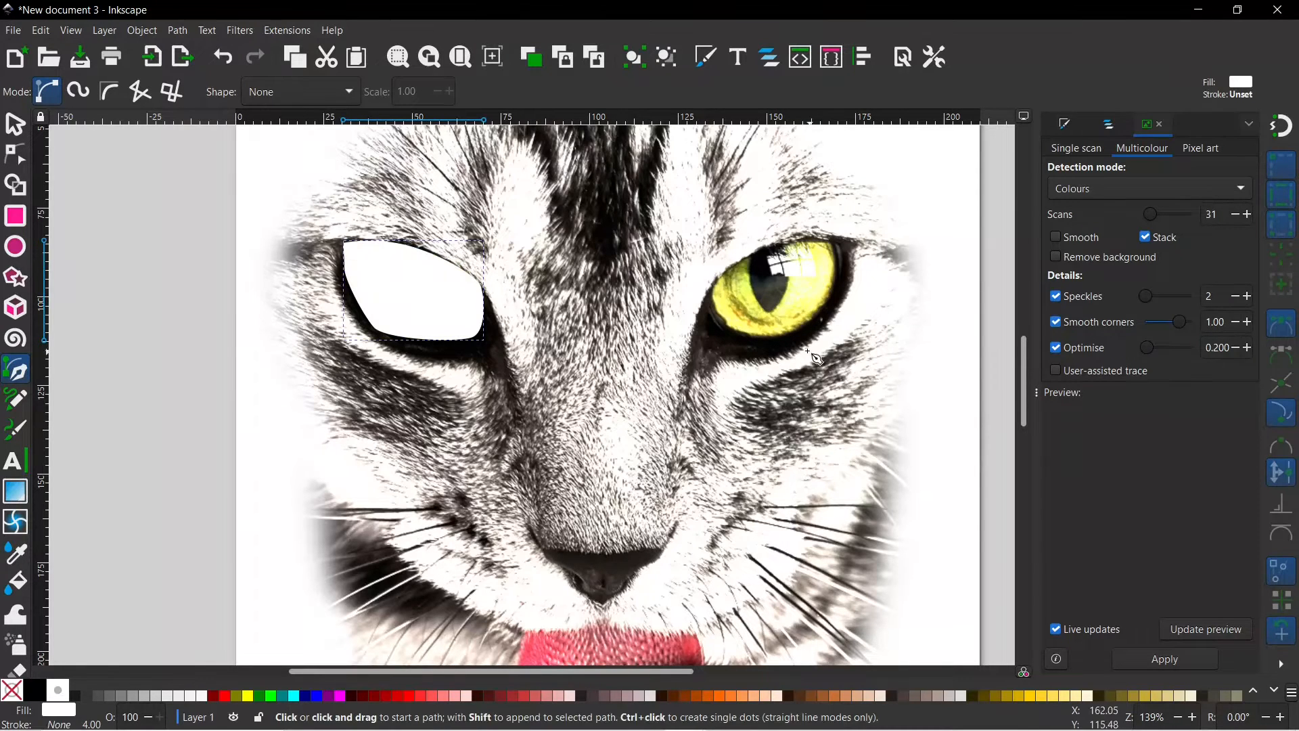
- Trace the cat's right-hand eye as a closed curved shape about 37.5 by 29.8 mm
{"action": "left_click_drag", "start_coordinate": [711, 318], "coordinate": [795, 241]}
{"action": "left_click", "coordinate": [835, 241]}
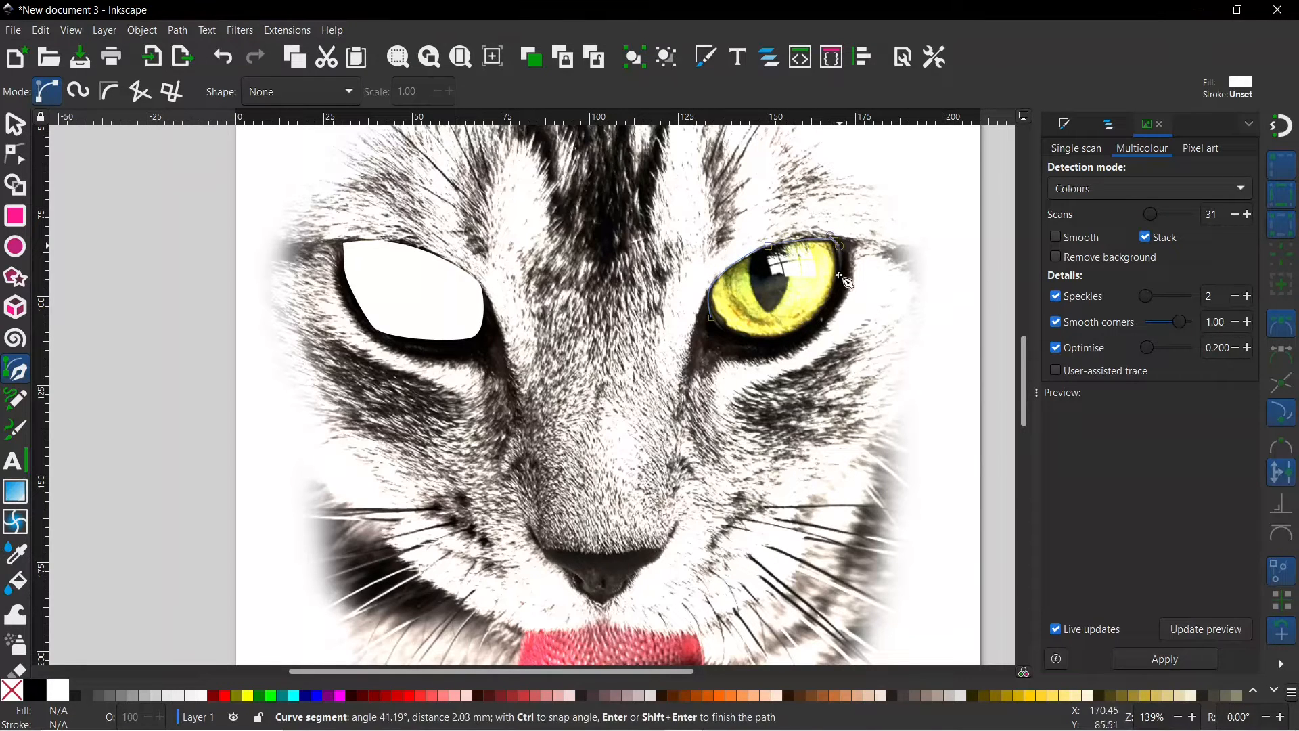
{"action": "left_click_drag", "start_coordinate": [817, 326], "coordinate": [725, 332]}
{"action": "left_click", "coordinate": [712, 318]}
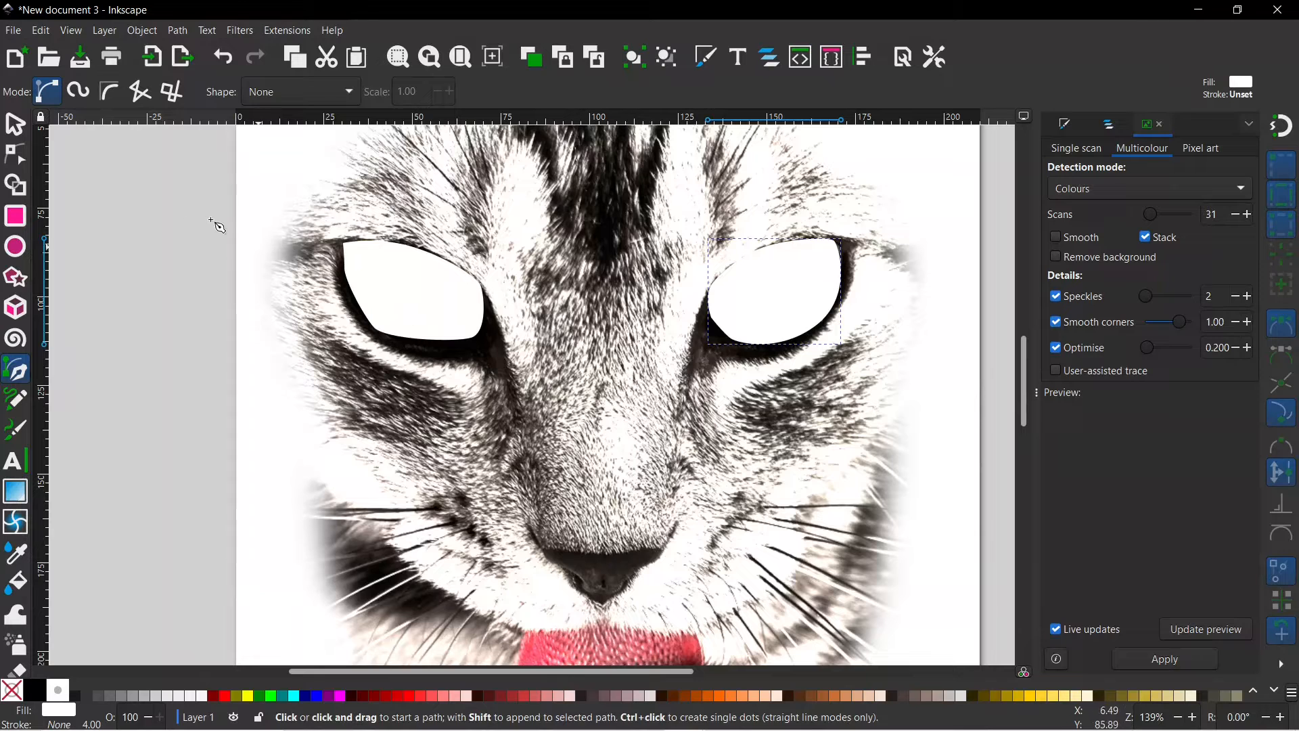
- Join the two eye shapes into a single path and fill it with cyan (00ffff)
{"action": "left_click", "coordinate": [15, 124]}
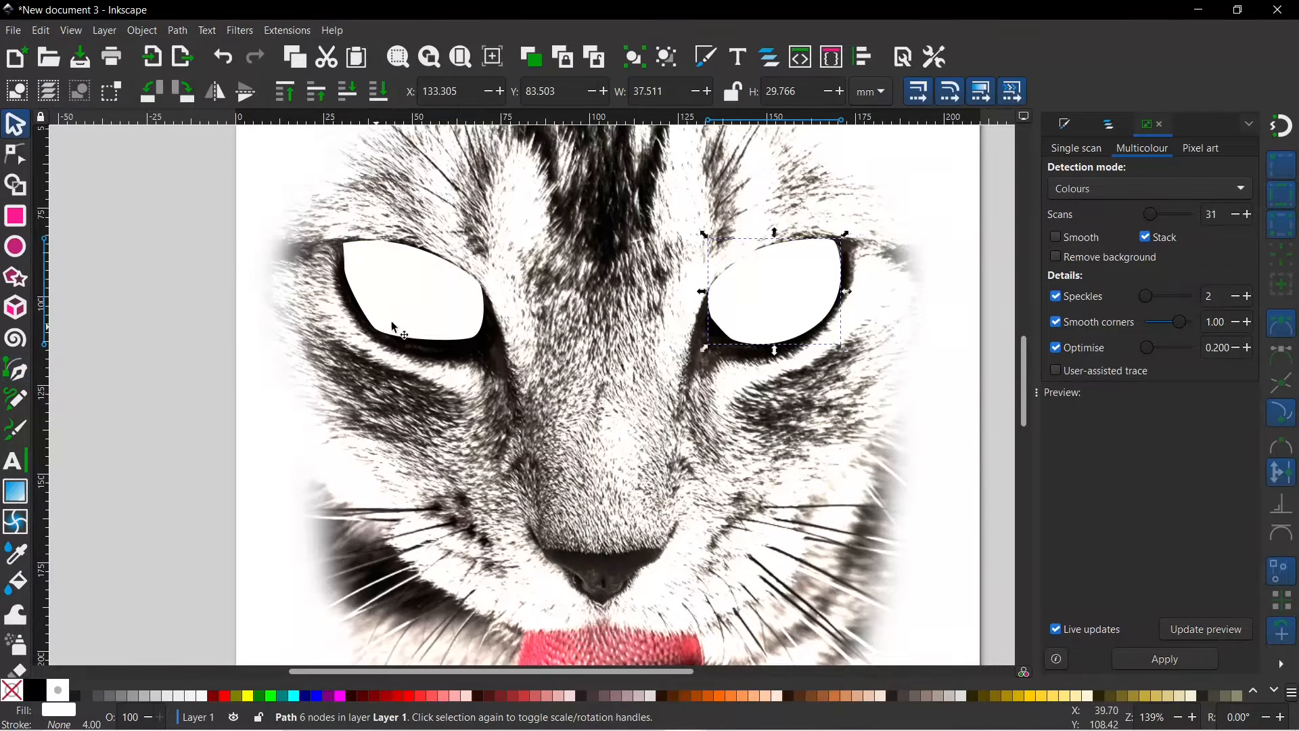
{"action": "left_click", "coordinate": [436, 298], "text": "shift"}
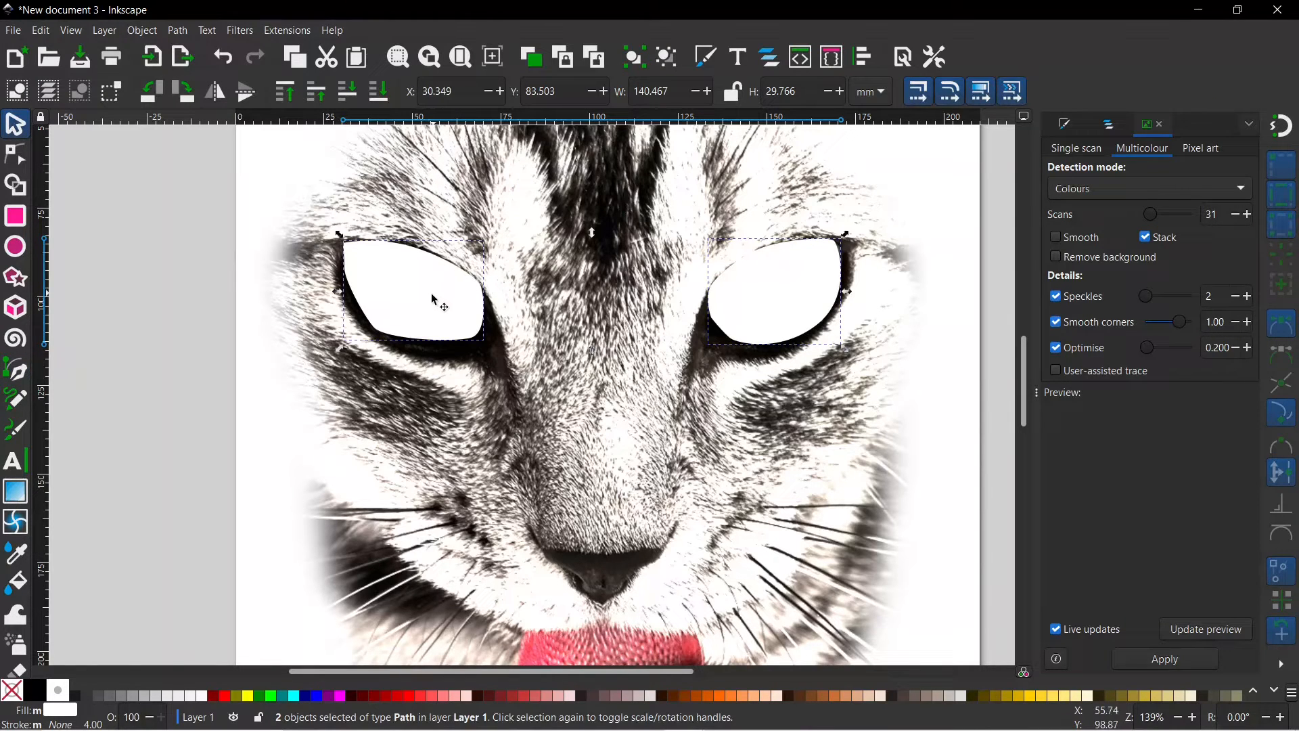
{"action": "left_click", "coordinate": [181, 29]}
{"action": "left_click", "coordinate": [191, 112]}
{"action": "left_click", "coordinate": [293, 697]}
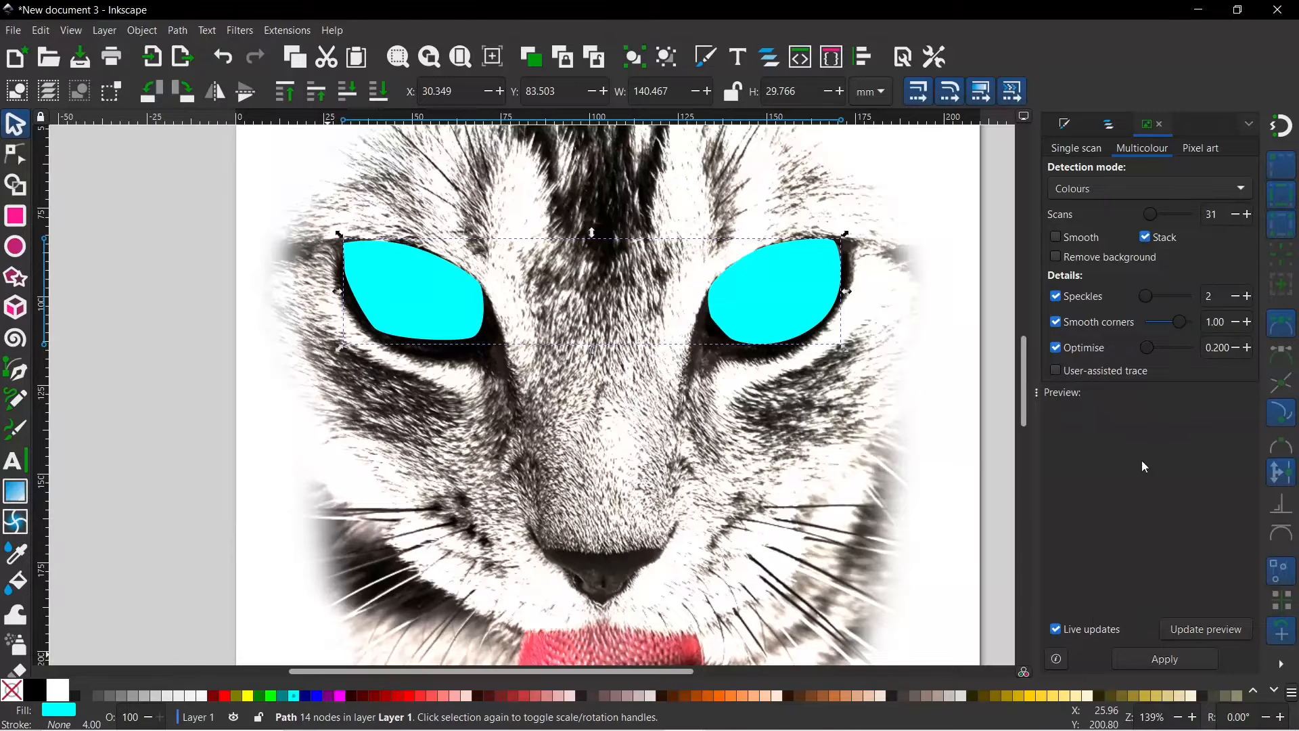
- Lower the eye path's opacity to about 52% and fit the left-hand eye's lower nodes and curve to the iris edge
{"action": "left_click", "coordinate": [1066, 126]}
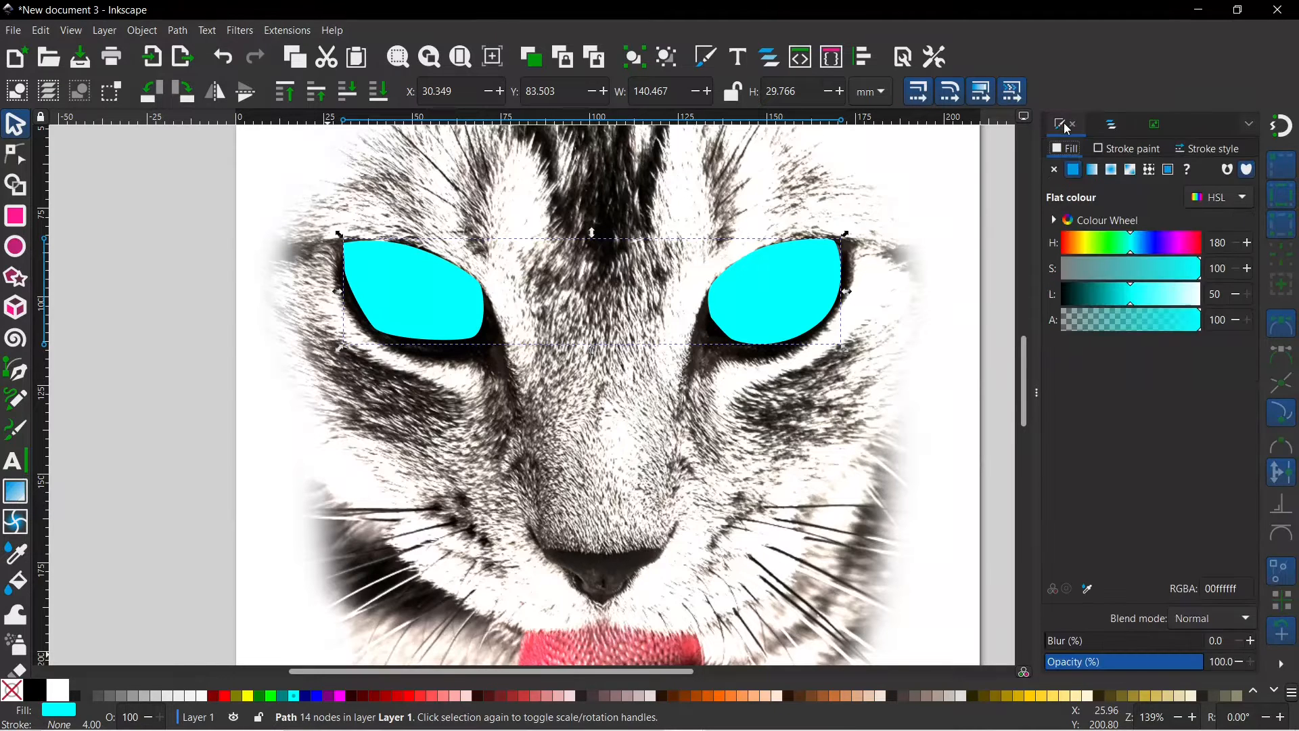
{"action": "left_click", "coordinate": [1127, 663]}
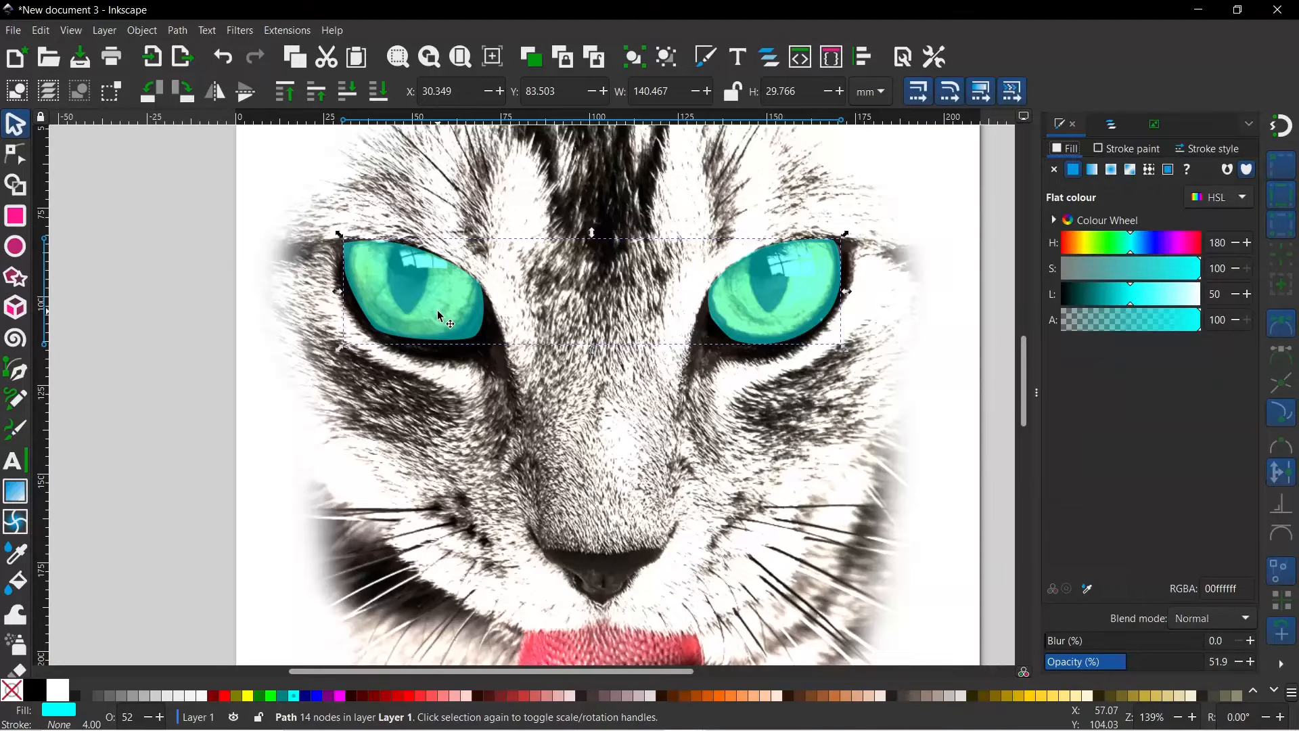
{"action": "left_click", "coordinate": [16, 155]}
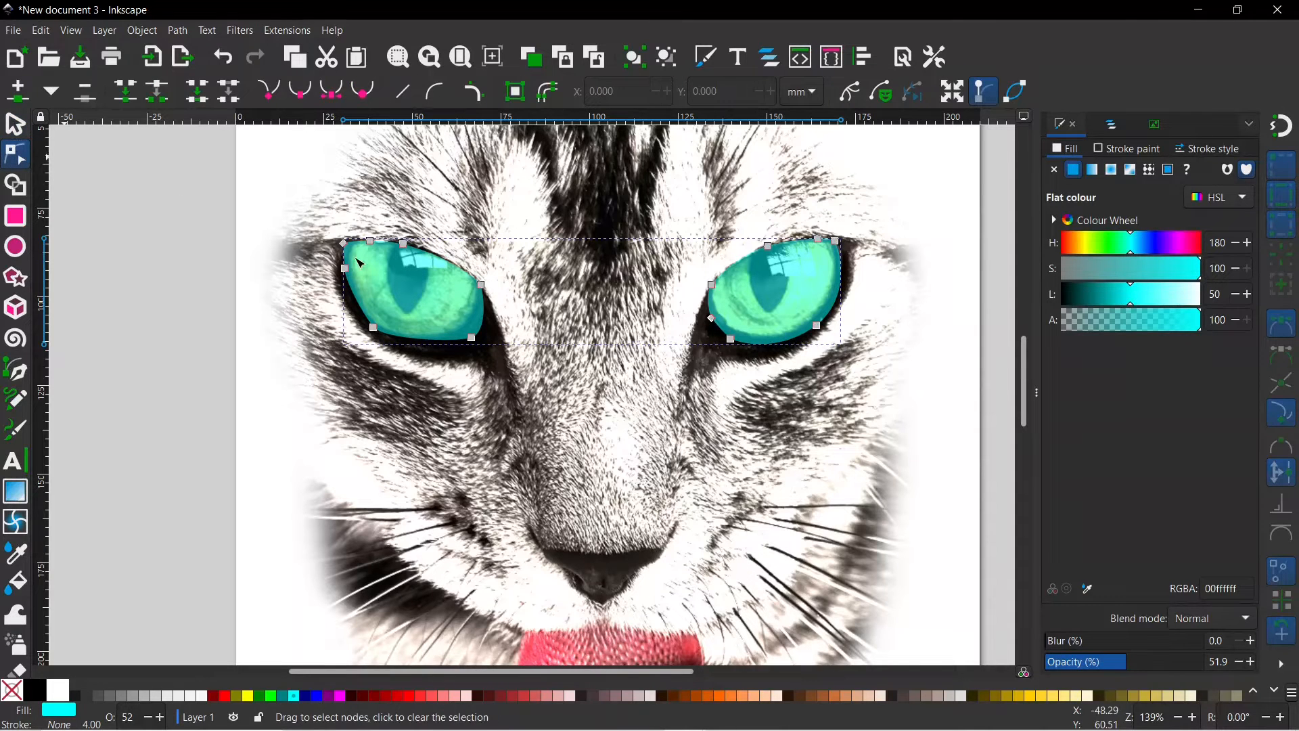
{"action": "left_click_drag", "start_coordinate": [475, 339], "coordinate": [464, 337]}
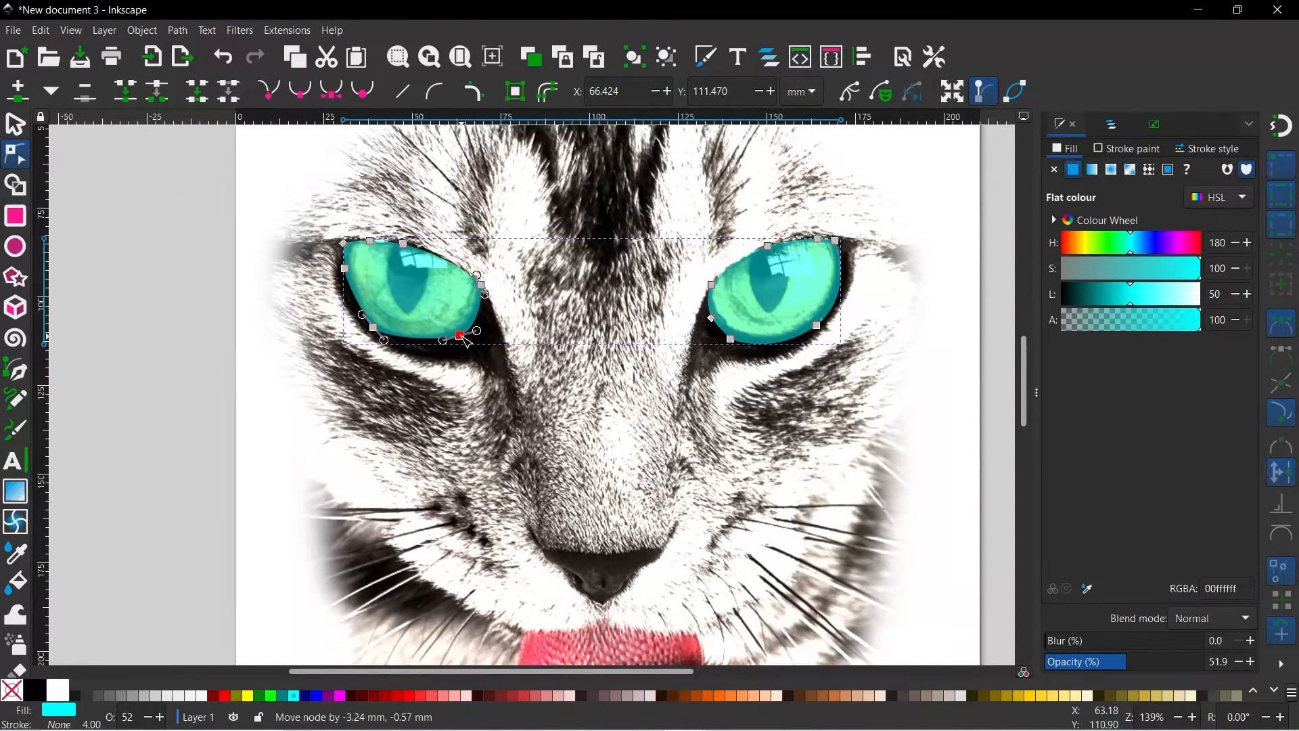
{"action": "left_click", "coordinate": [405, 244]}
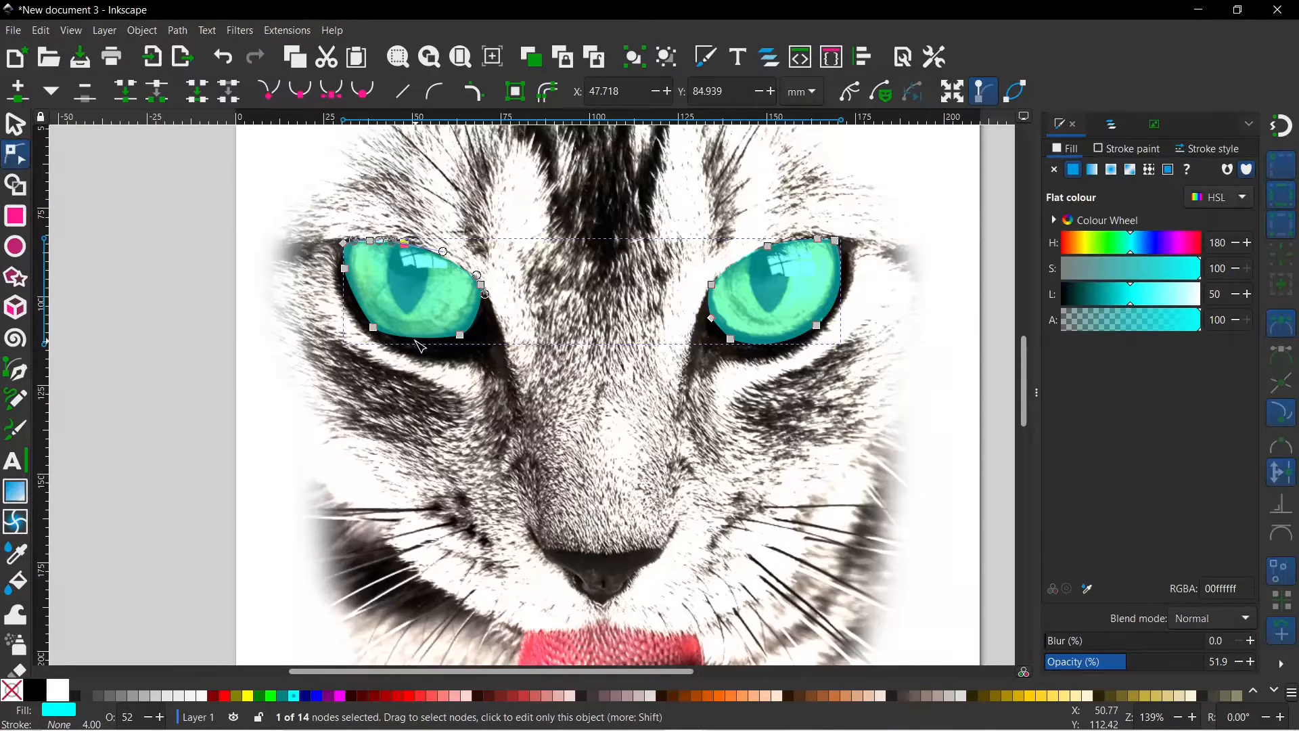
{"action": "left_click", "coordinate": [374, 328]}
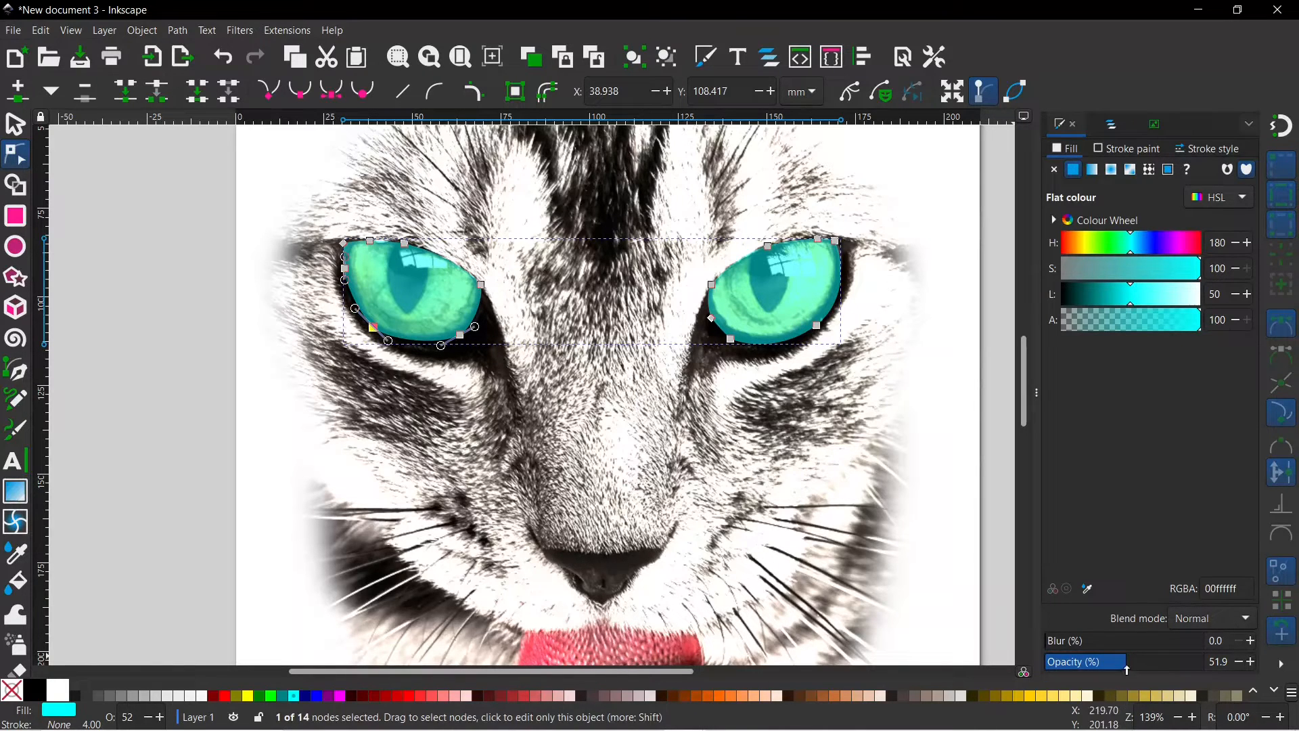
- Restore the eye path's opacity to 100% and rename the object to "Eye mask"
{"action": "left_click_drag", "start_coordinate": [1159, 665], "coordinate": [1213, 664]}
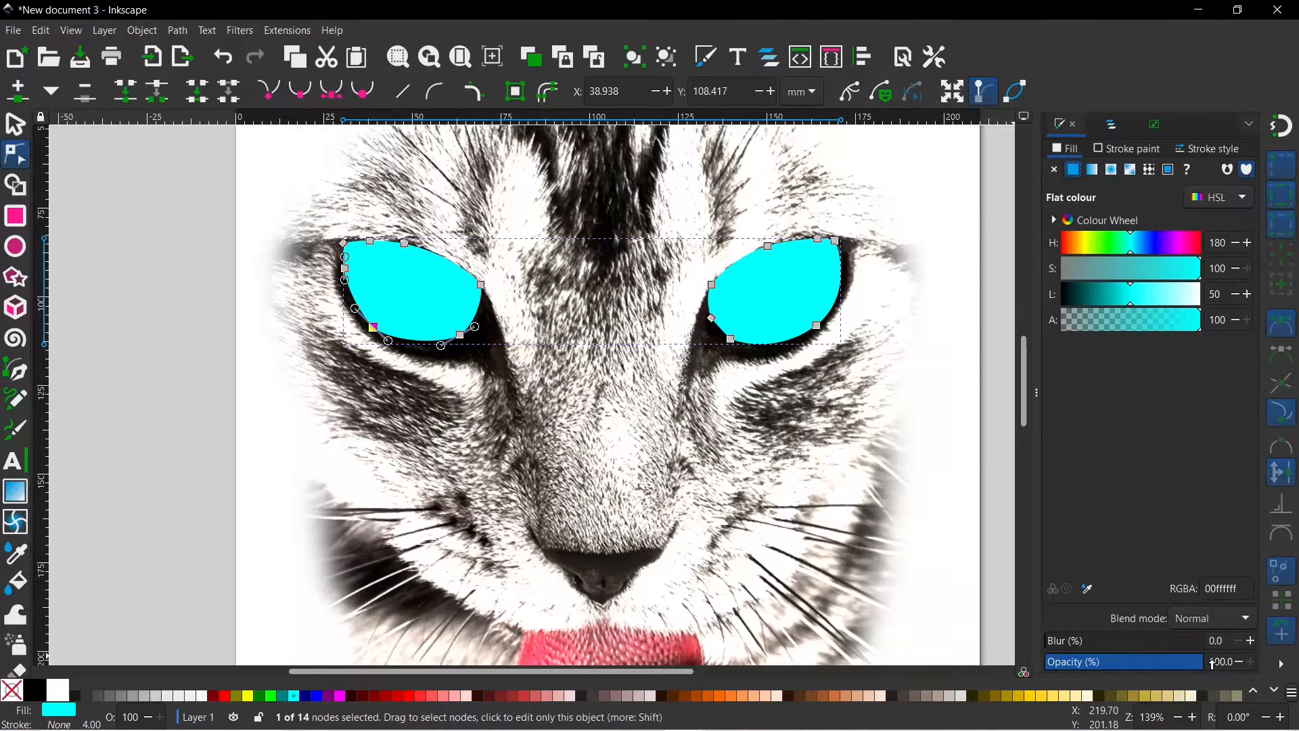
{"action": "left_click", "coordinate": [1114, 126]}
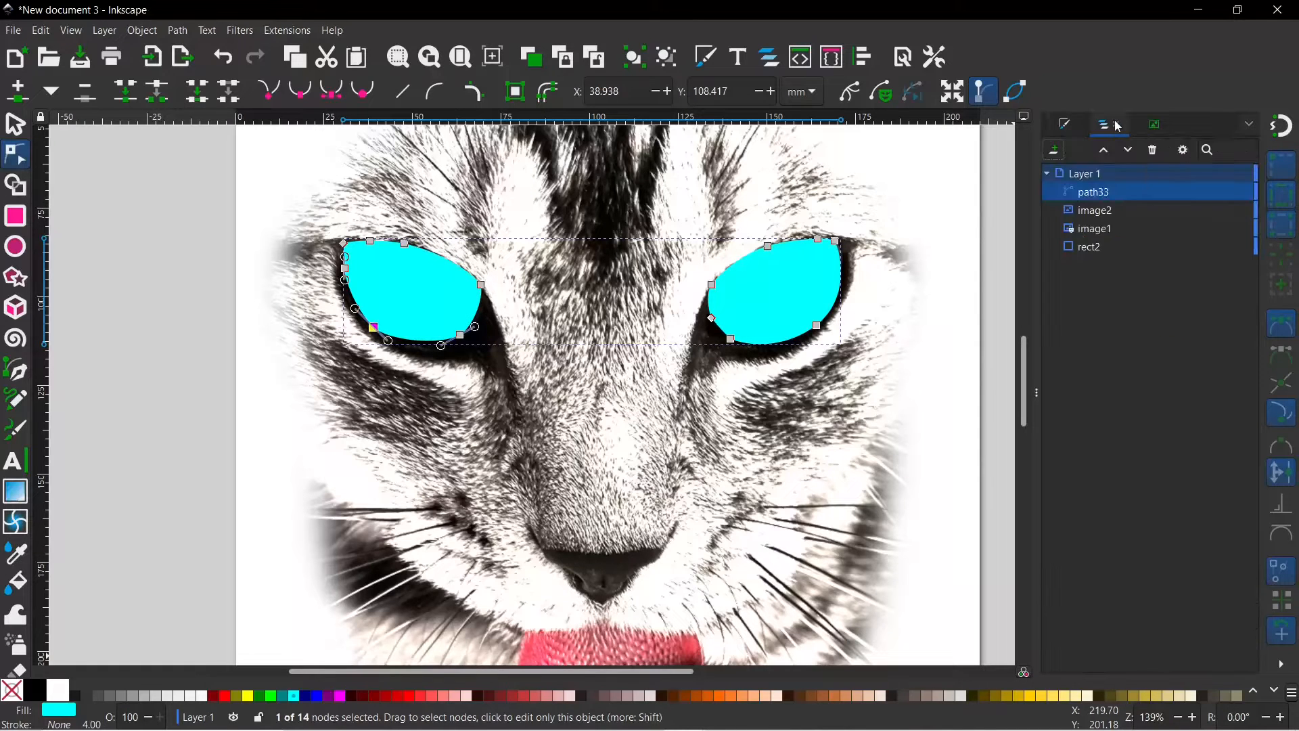
{"action": "double_click", "coordinate": [1089, 196]}
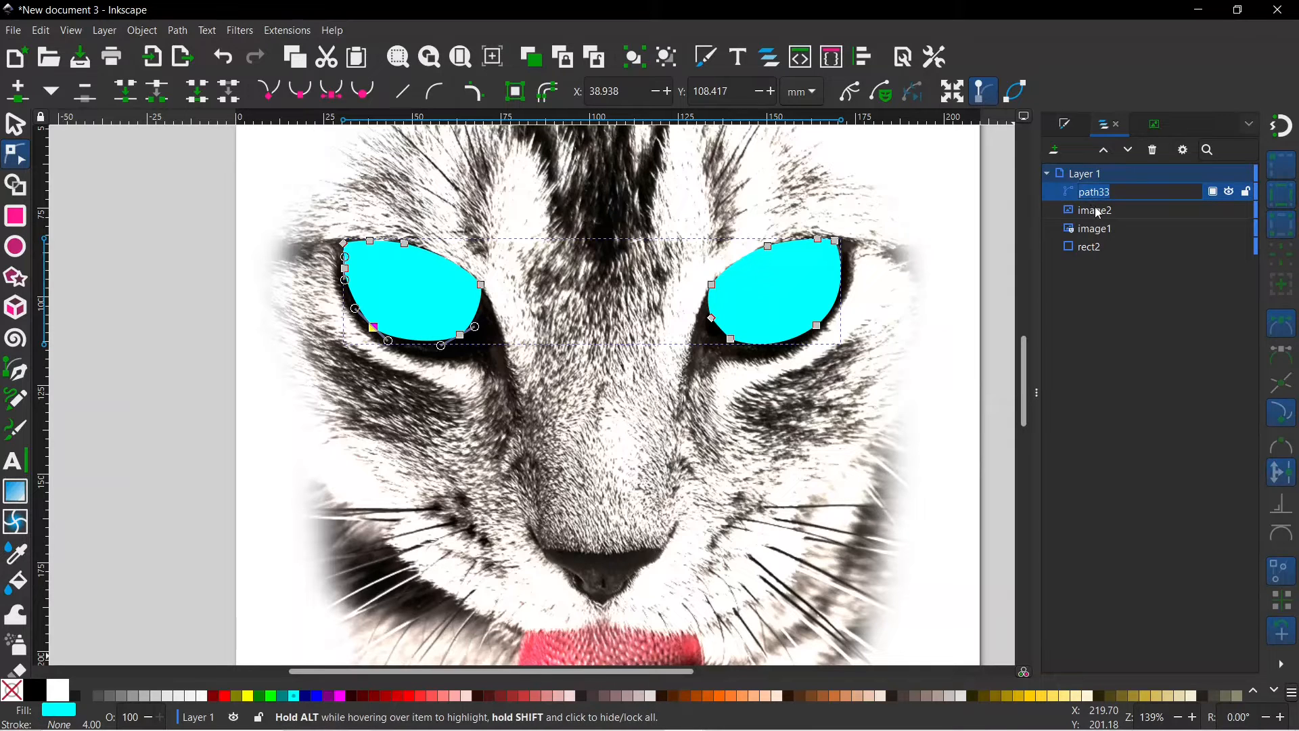
{"action": "type", "text": "Eye mask"}
{"action": "key", "text": "Return"}
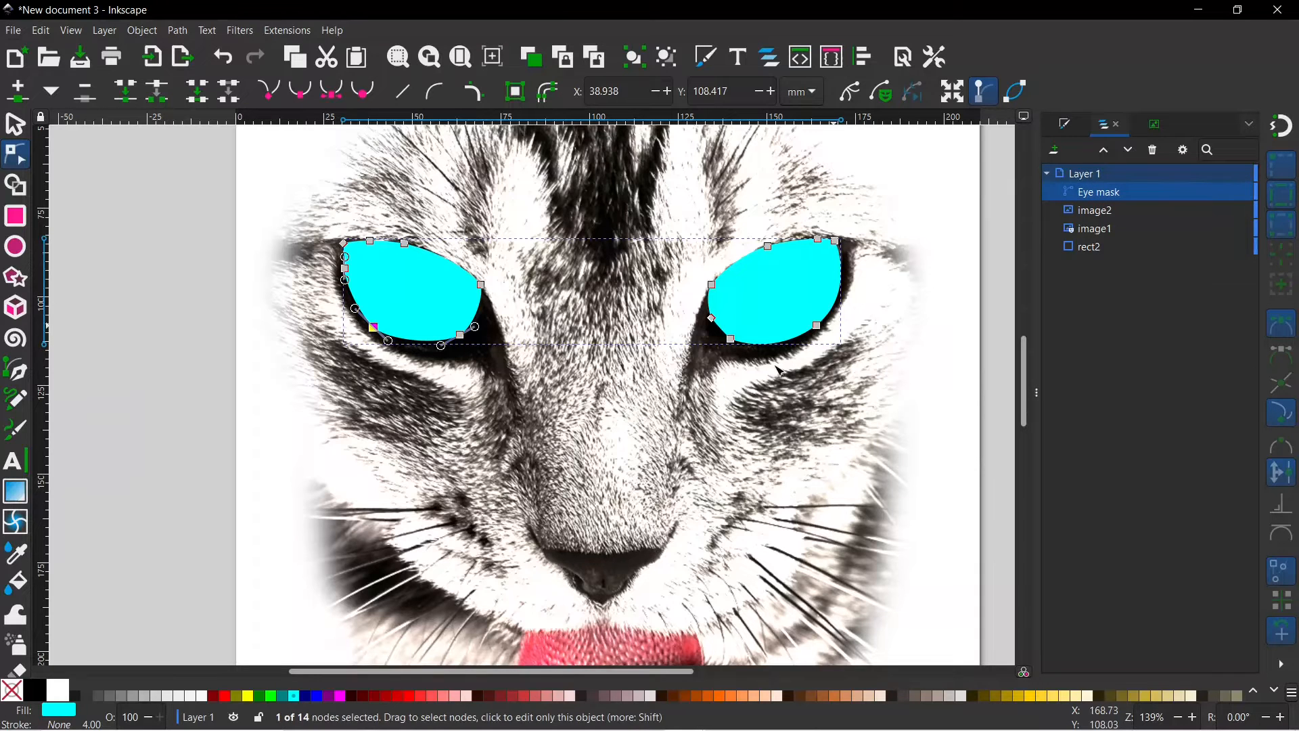
- Trace the cat's pink tongue with the Pen tool as a closed cyan shape about 55 by 32 mm
{"action": "scroll", "coordinate": [617, 494], "scroll_direction": "down", "scroll_amount": 3}
{"action": "scroll", "coordinate": [615, 495], "scroll_direction": "down", "scroll_amount": 3}
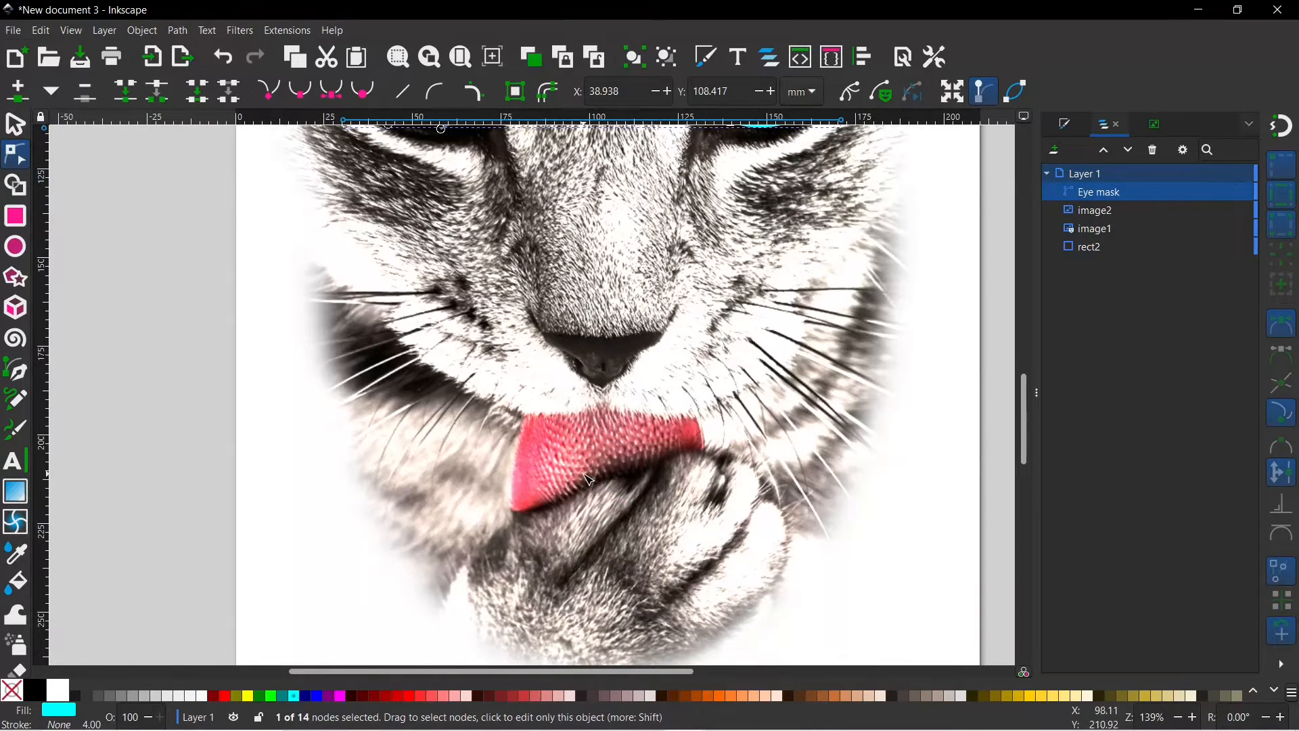
{"action": "left_click", "coordinate": [17, 374]}
{"action": "left_click", "coordinate": [512, 515]}
{"action": "left_click_drag", "start_coordinate": [516, 456], "coordinate": [712, 410]}
{"action": "left_click", "coordinate": [600, 403]}
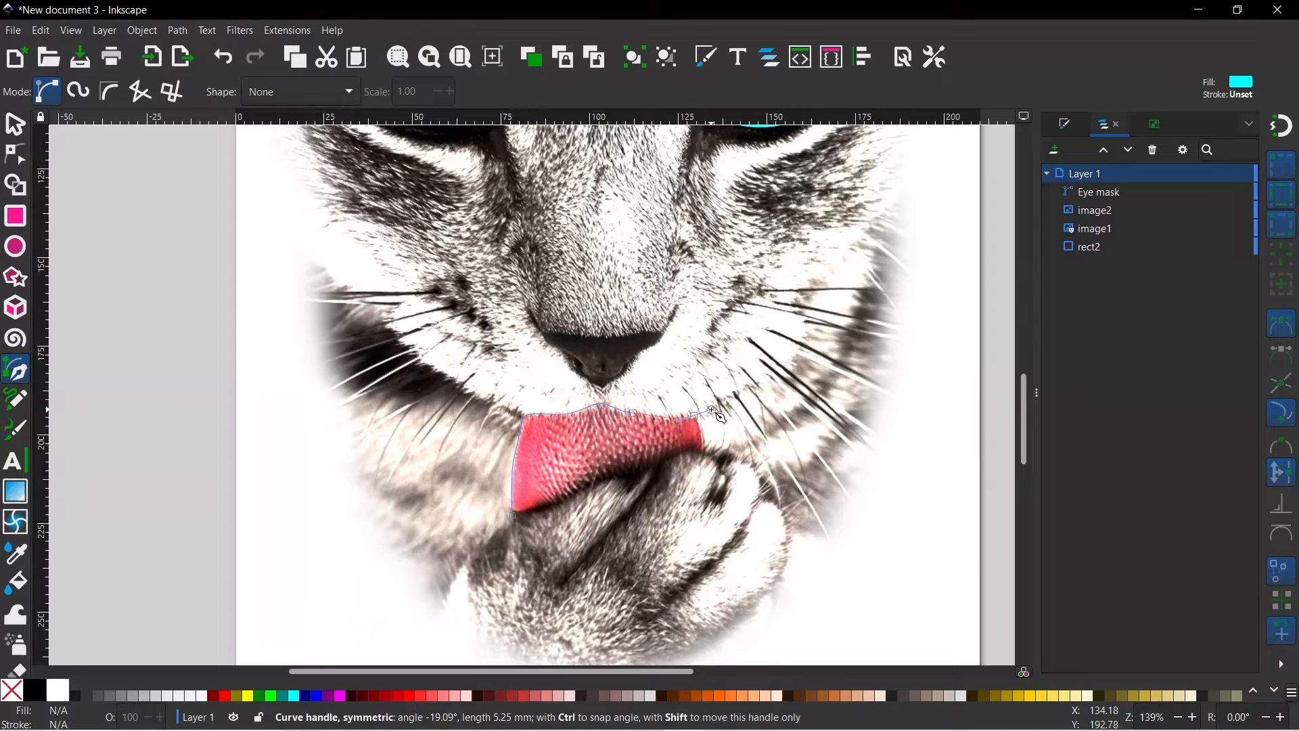
{"action": "left_click_drag", "start_coordinate": [711, 409], "coordinate": [706, 430]}
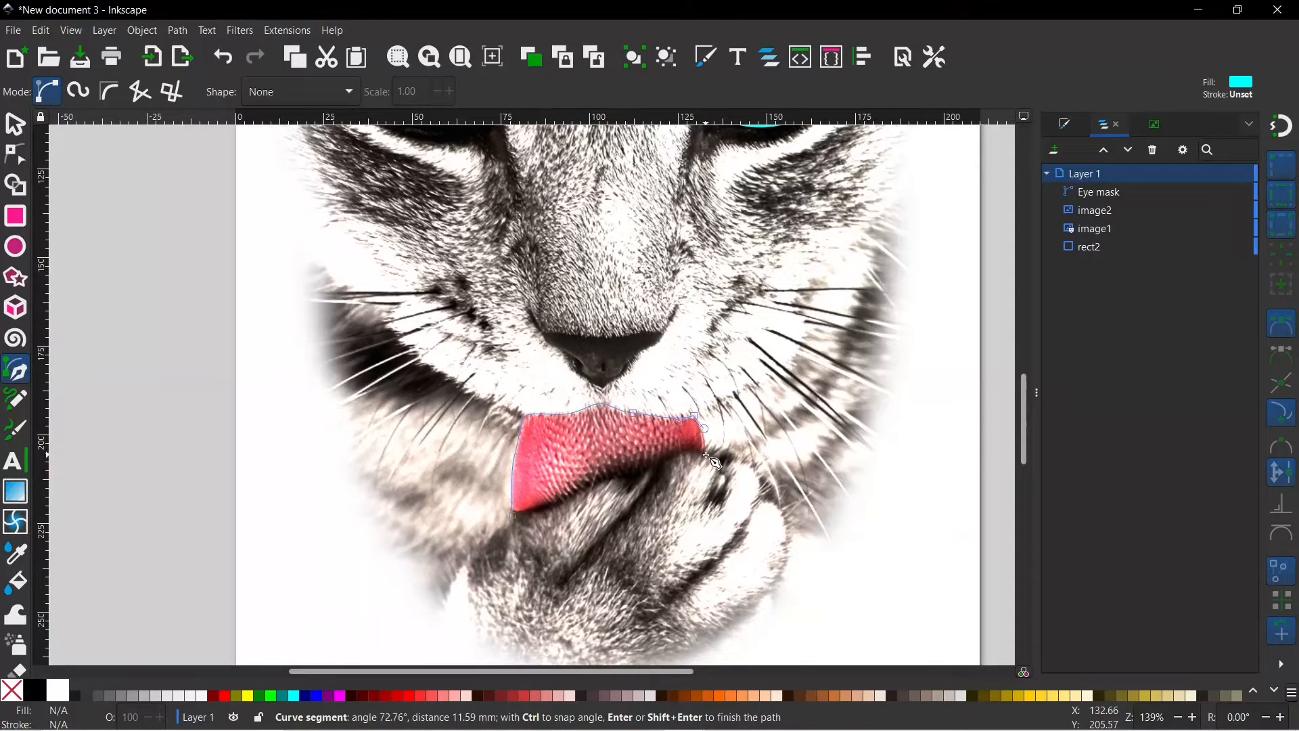
{"action": "left_click_drag", "start_coordinate": [706, 456], "coordinate": [522, 507]}
{"action": "left_click", "coordinate": [508, 508]}
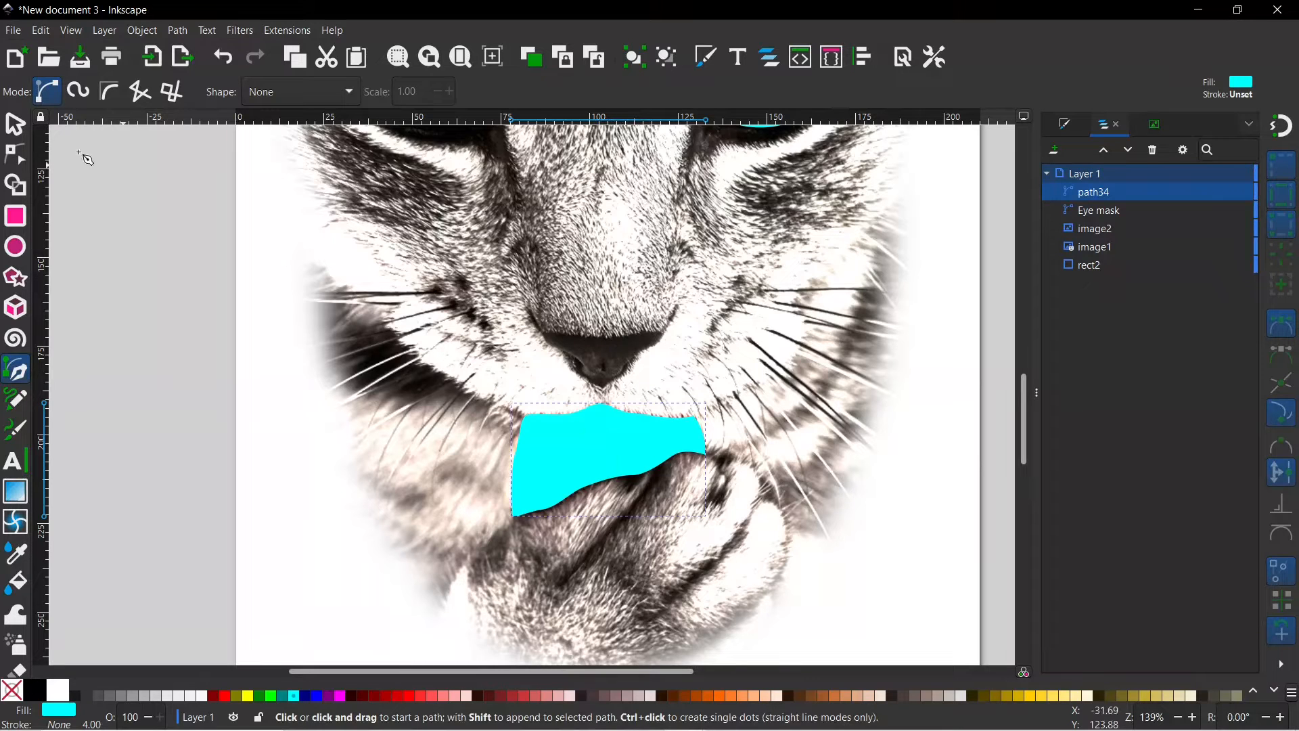
- Reduce the tongue shape's opacity to about 24.5% so the photo shows through
{"action": "left_click", "coordinate": [16, 124]}
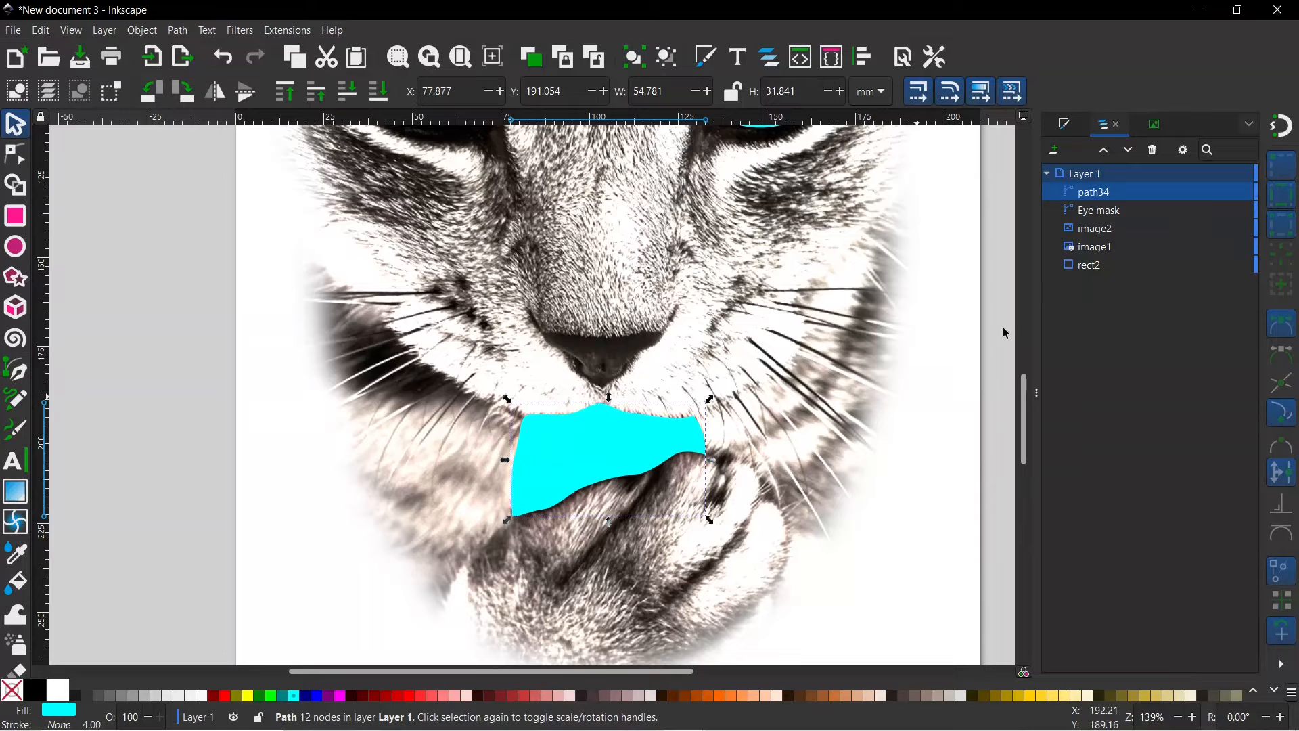
{"action": "left_click", "coordinate": [1065, 127]}
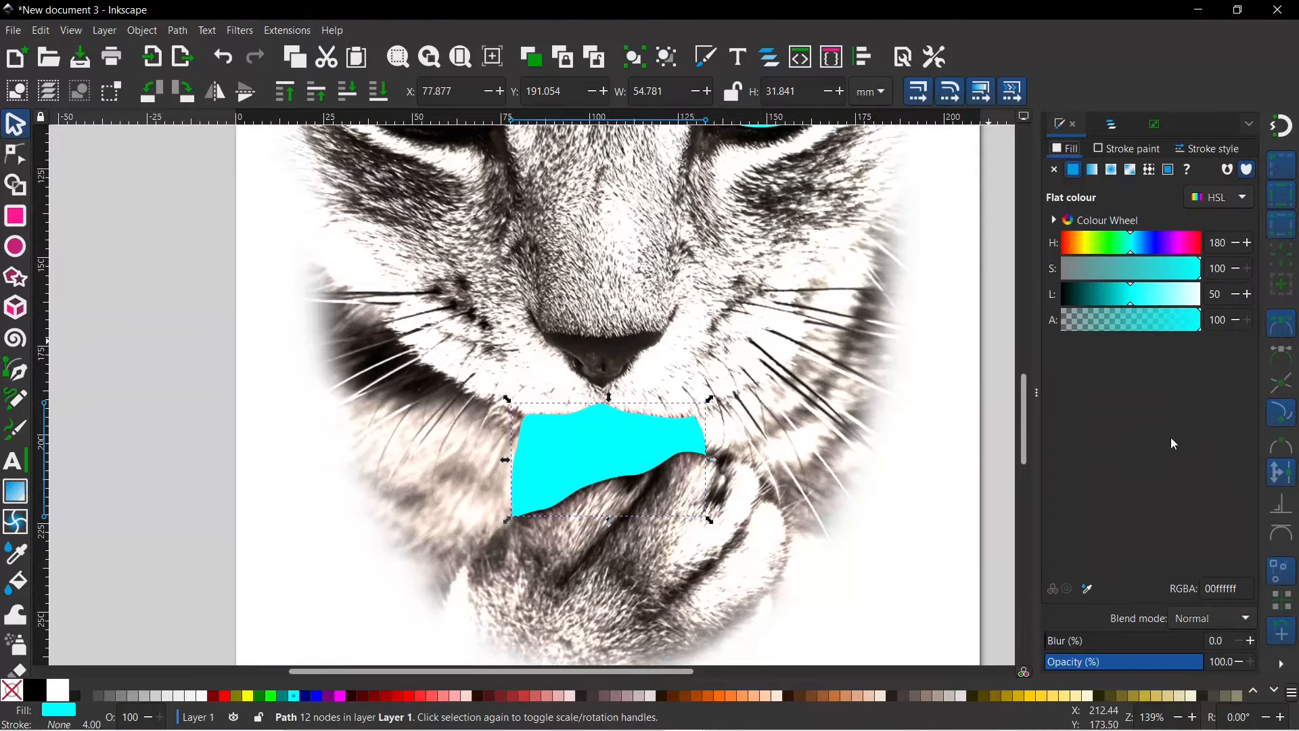
{"action": "left_click", "coordinate": [1123, 661]}
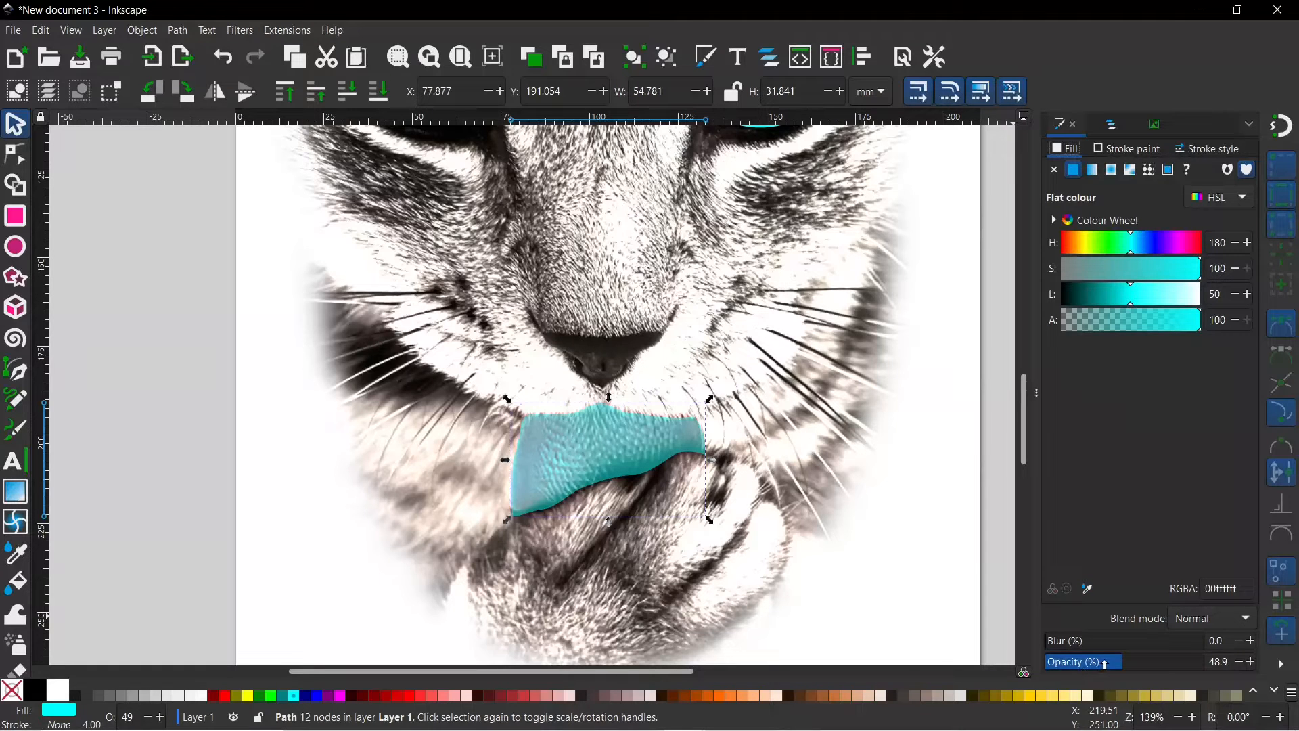
{"action": "left_click", "coordinate": [1083, 663]}
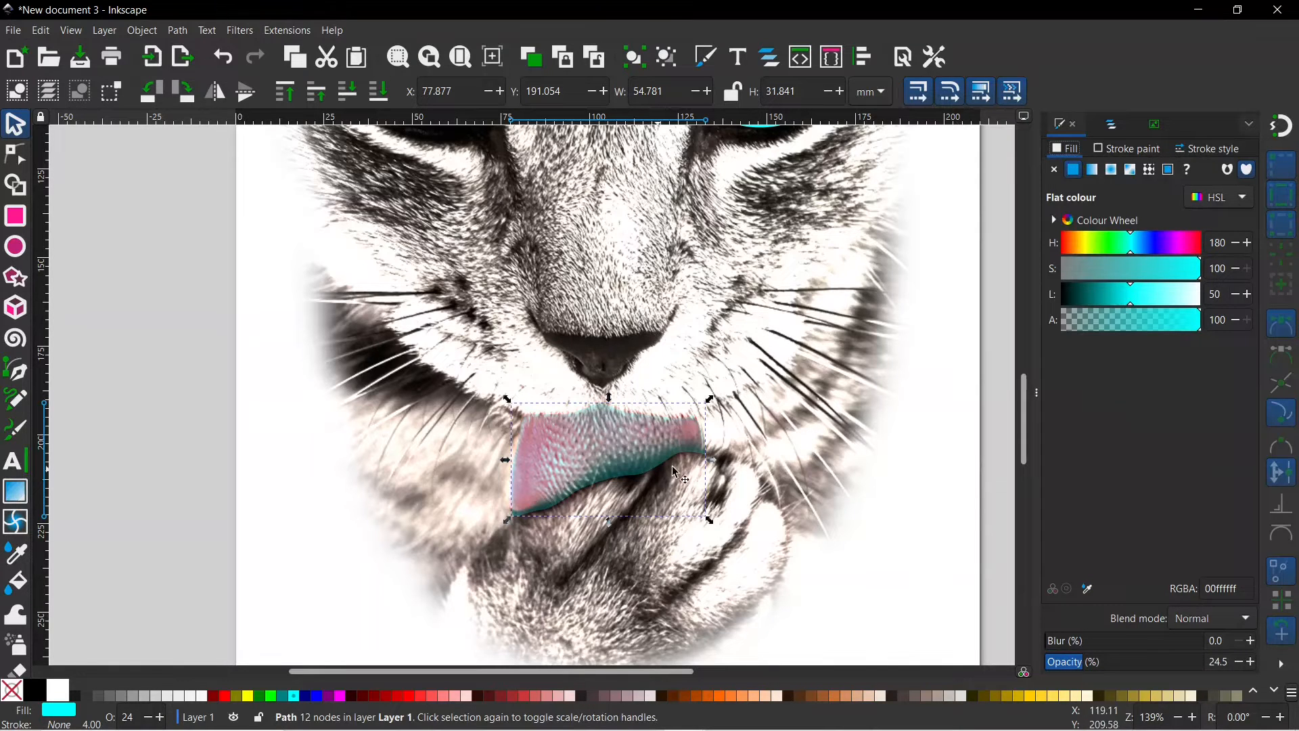
- Fine-tune the nodes along the tongue shape's upper edge and right-hand corners to match the tongue's contour
{"action": "key", "text": "n"}
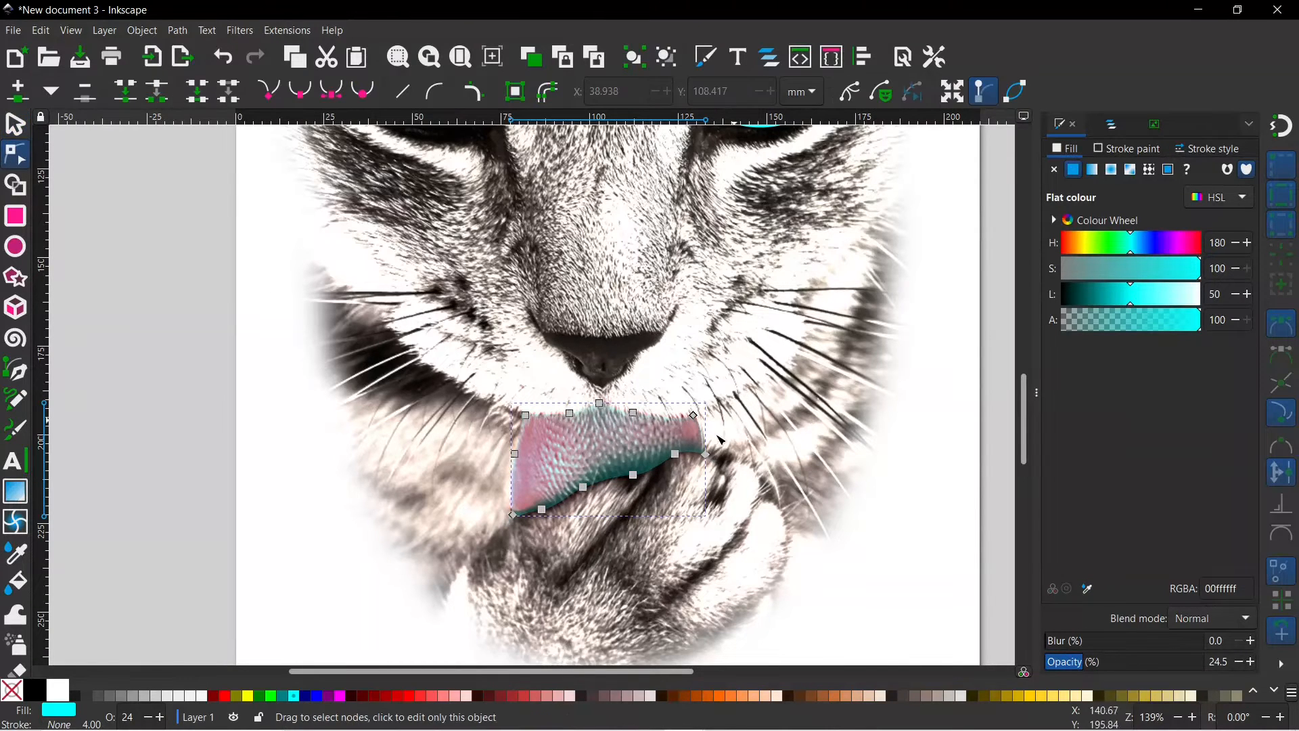
{"action": "left_click_drag", "start_coordinate": [709, 457], "coordinate": [707, 456]}
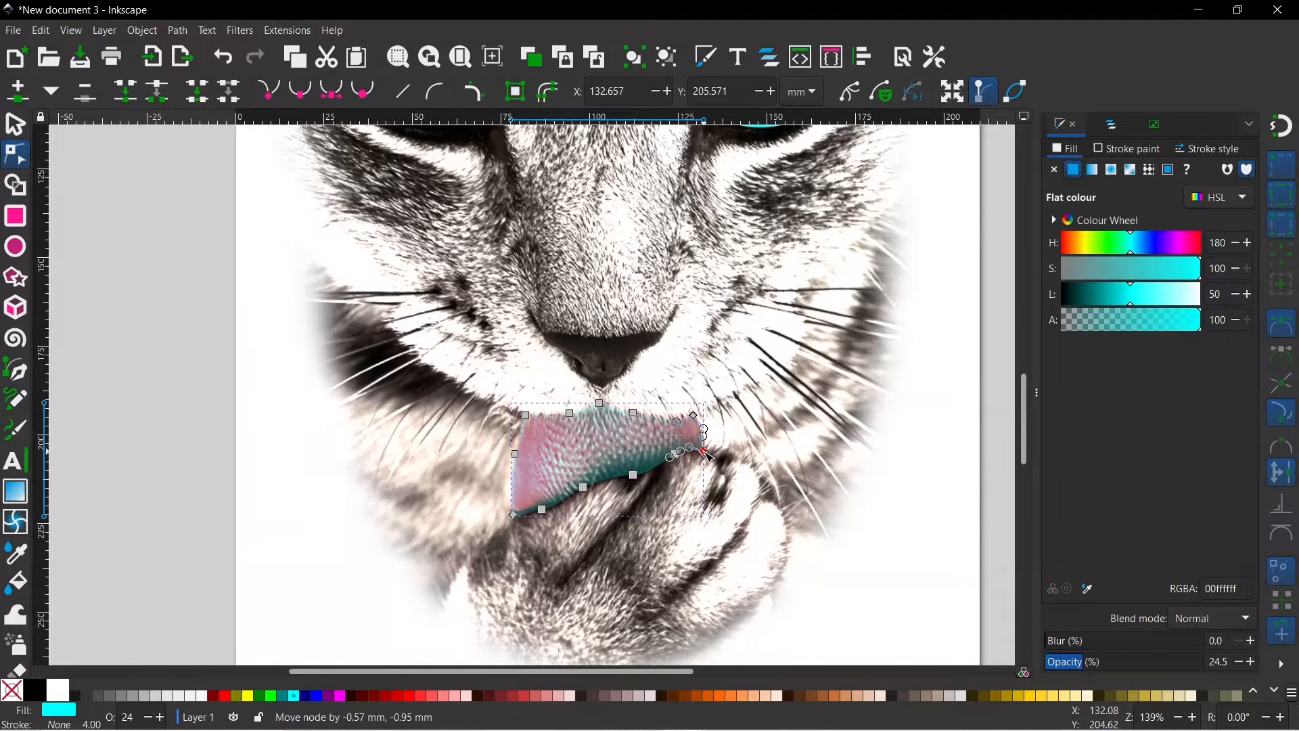
{"action": "left_click", "coordinate": [776, 443]}
{"action": "left_click", "coordinate": [599, 477]}
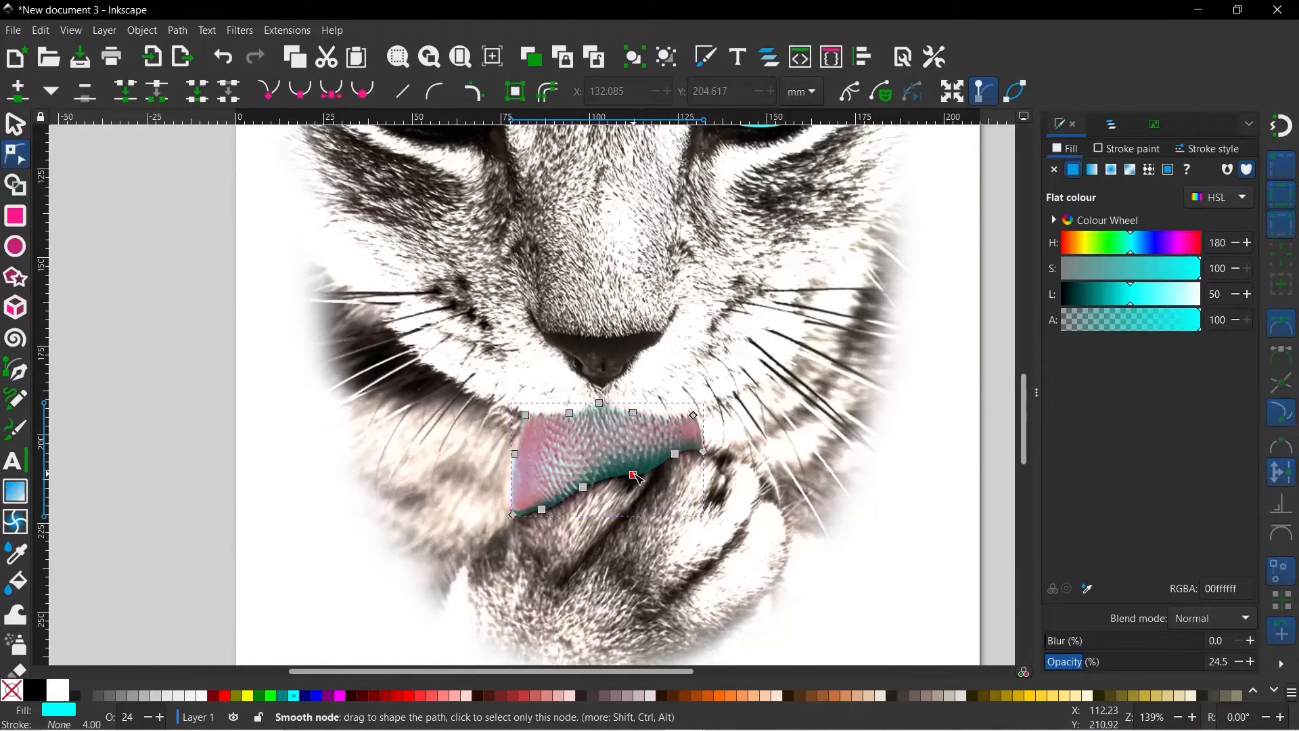
{"action": "left_click", "coordinate": [635, 476]}
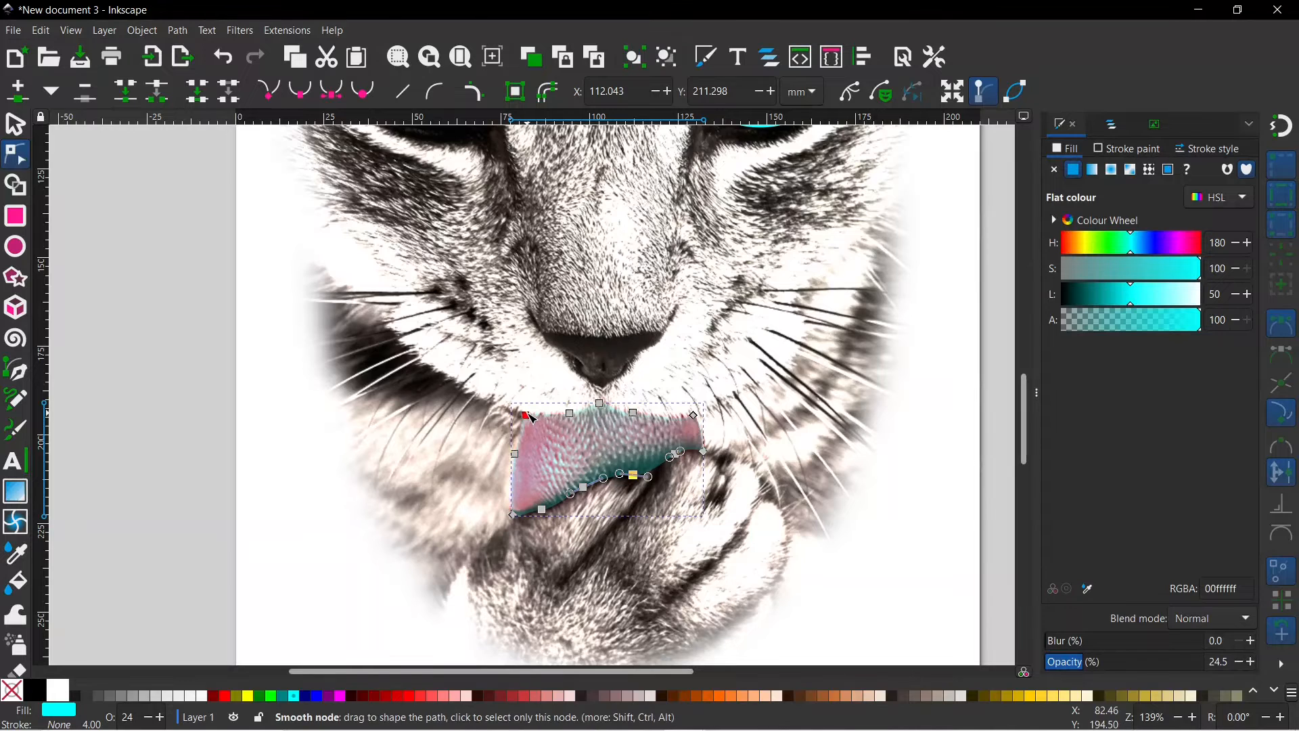
{"action": "left_click", "coordinate": [570, 410]}
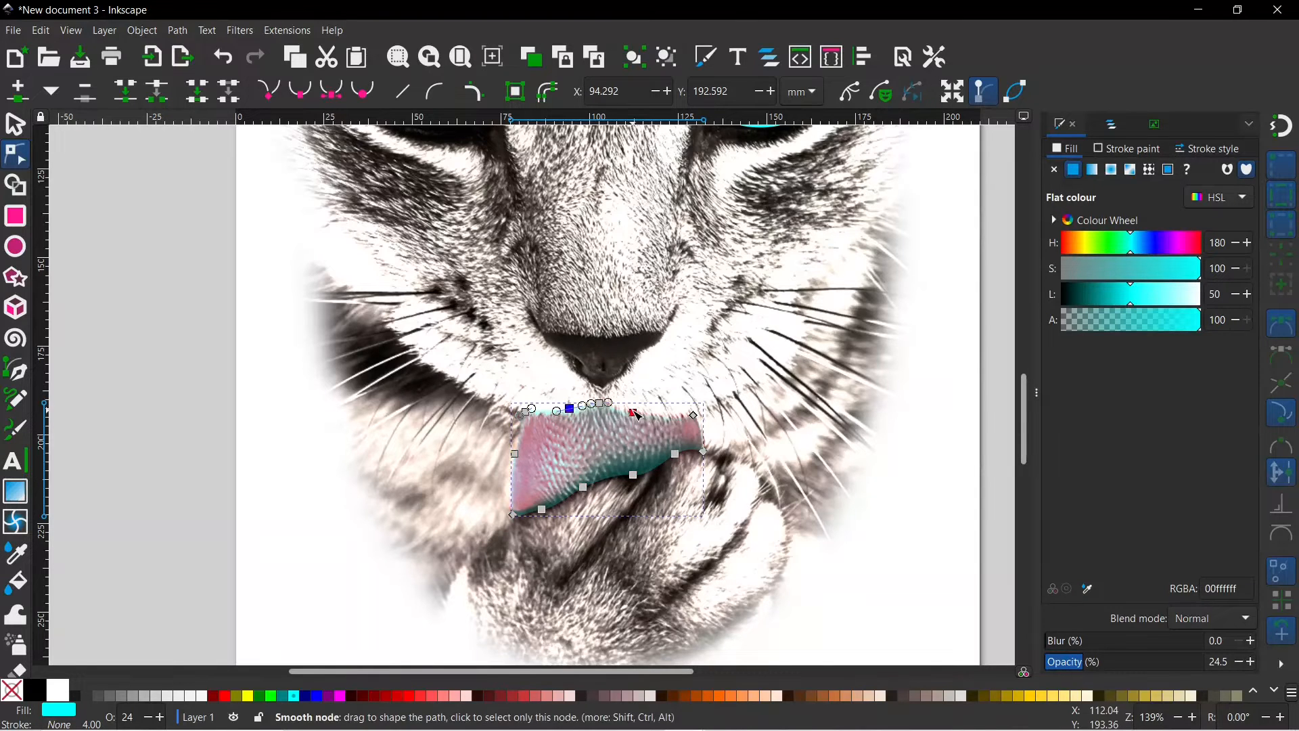
{"action": "left_click", "coordinate": [694, 414]}
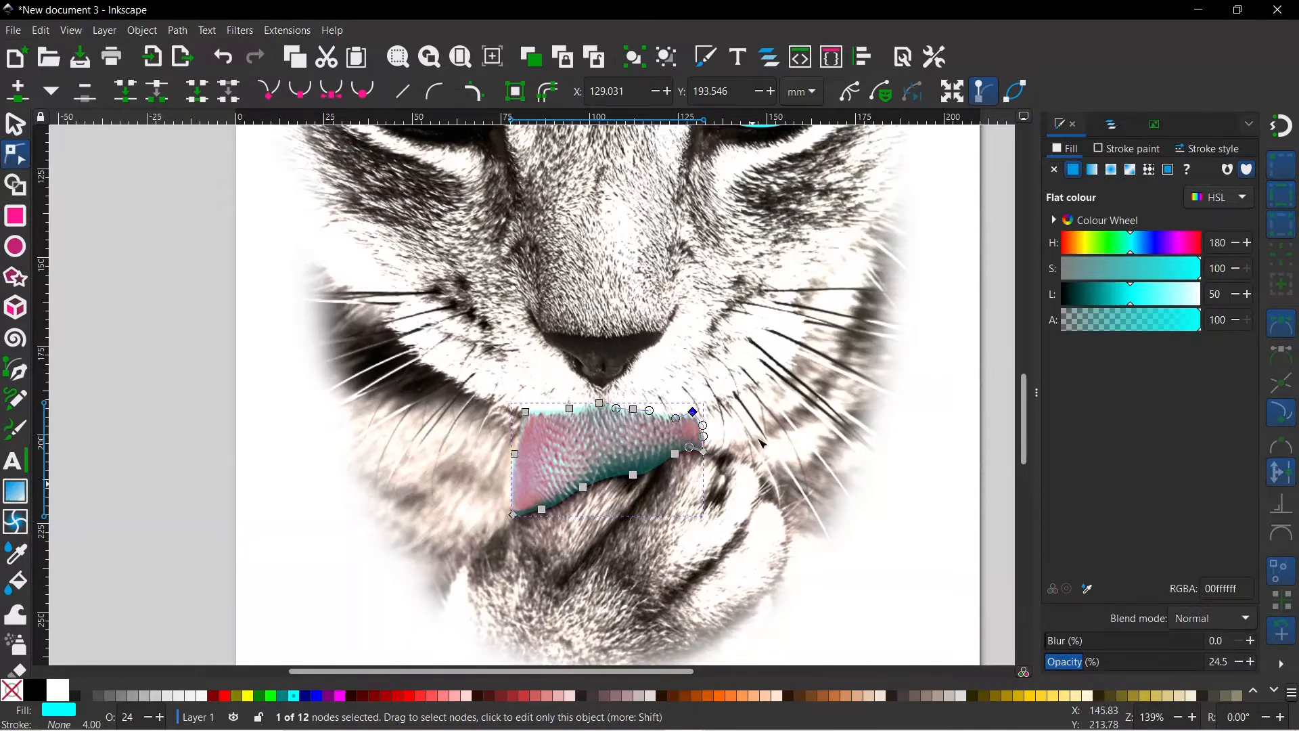
- Restore the tongue shape's opacity to 100% and change its fill to white
{"action": "left_click_drag", "start_coordinate": [1102, 661], "coordinate": [1223, 666]}
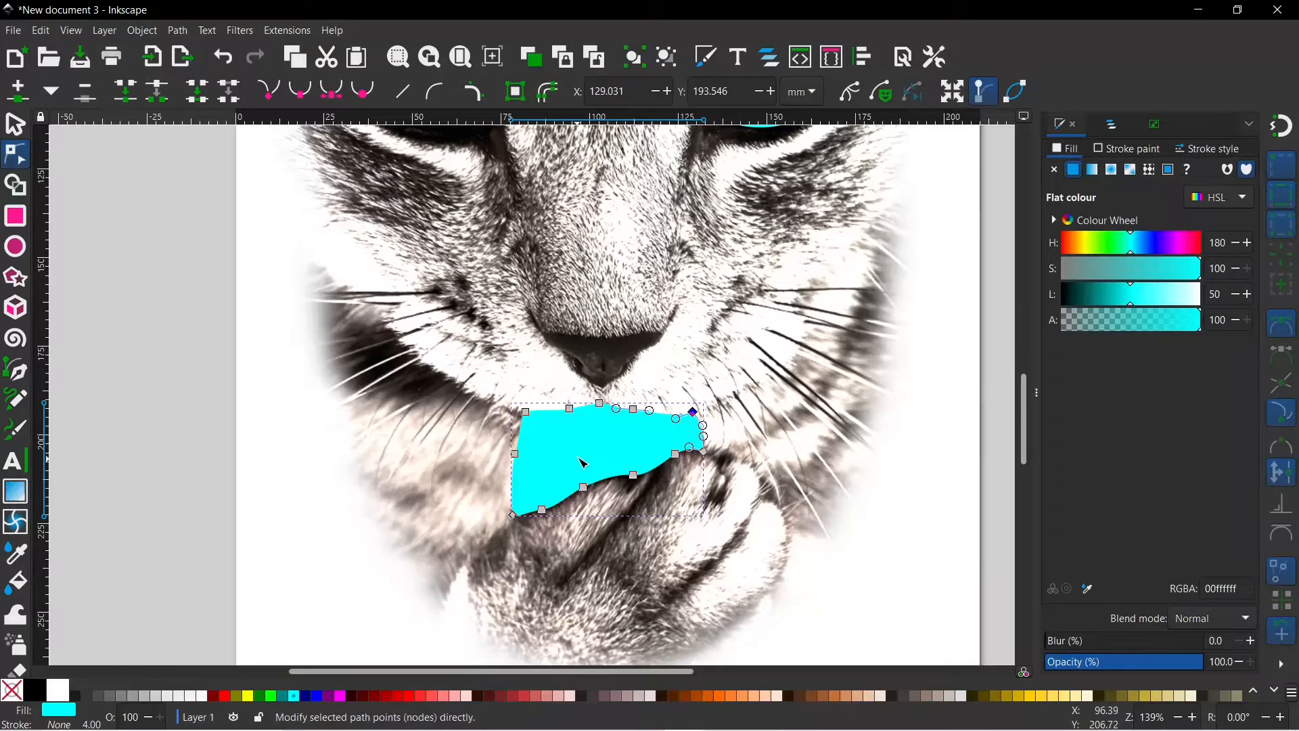
{"action": "left_click_drag", "start_coordinate": [1134, 299], "coordinate": [1218, 307]}
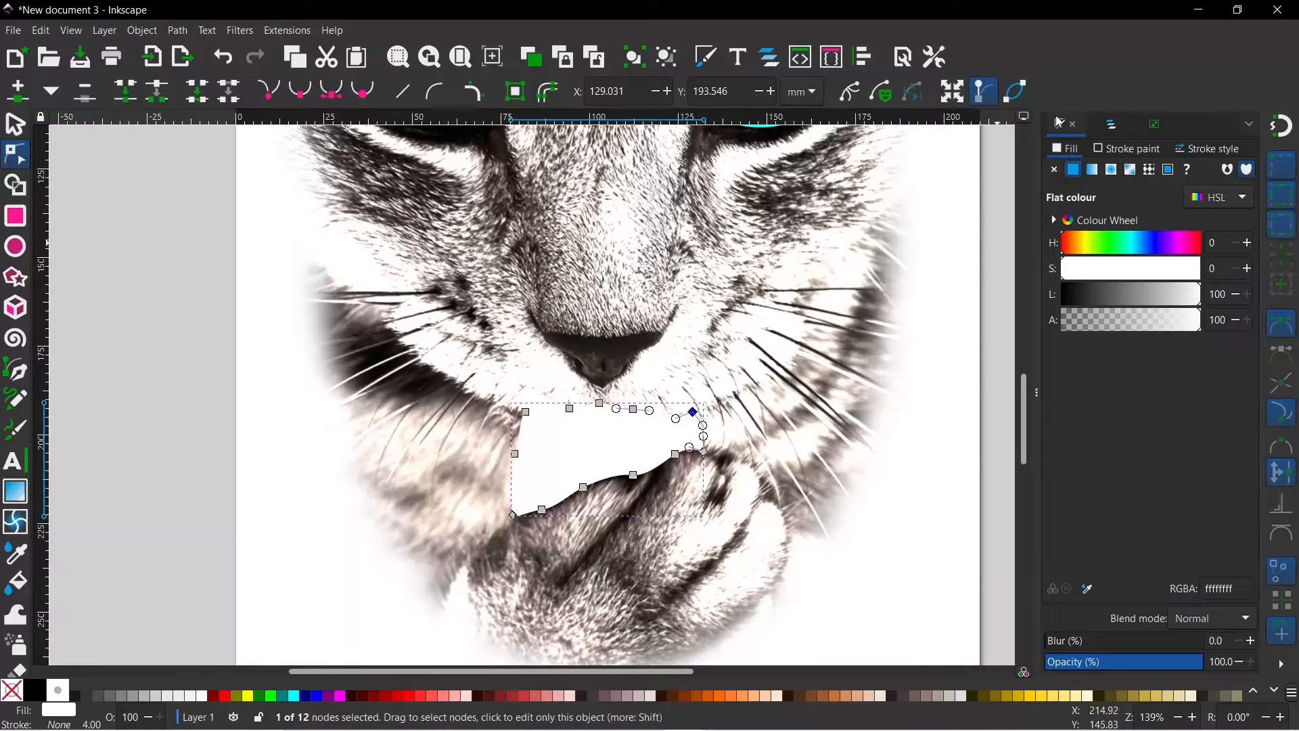
- Rename the tongue path object to "tongue mask"
{"action": "left_click", "coordinate": [1113, 125]}
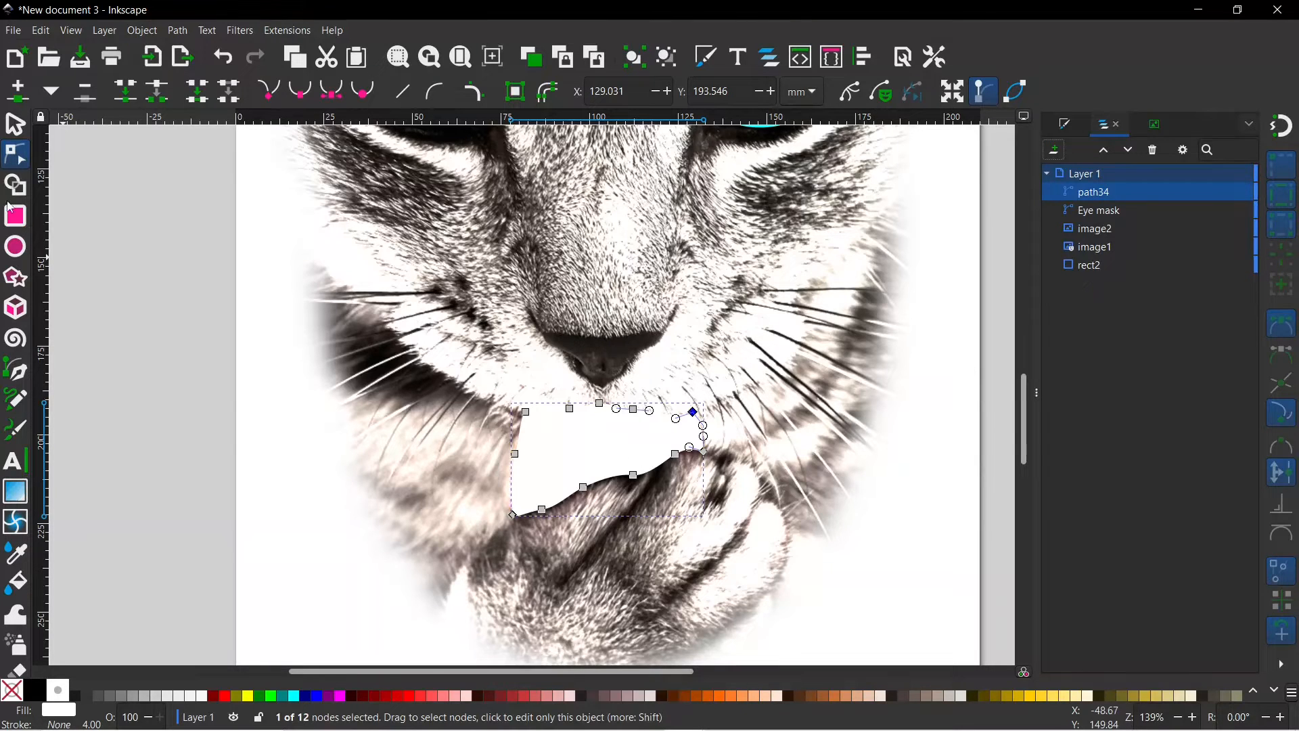
{"action": "left_click", "coordinate": [16, 131]}
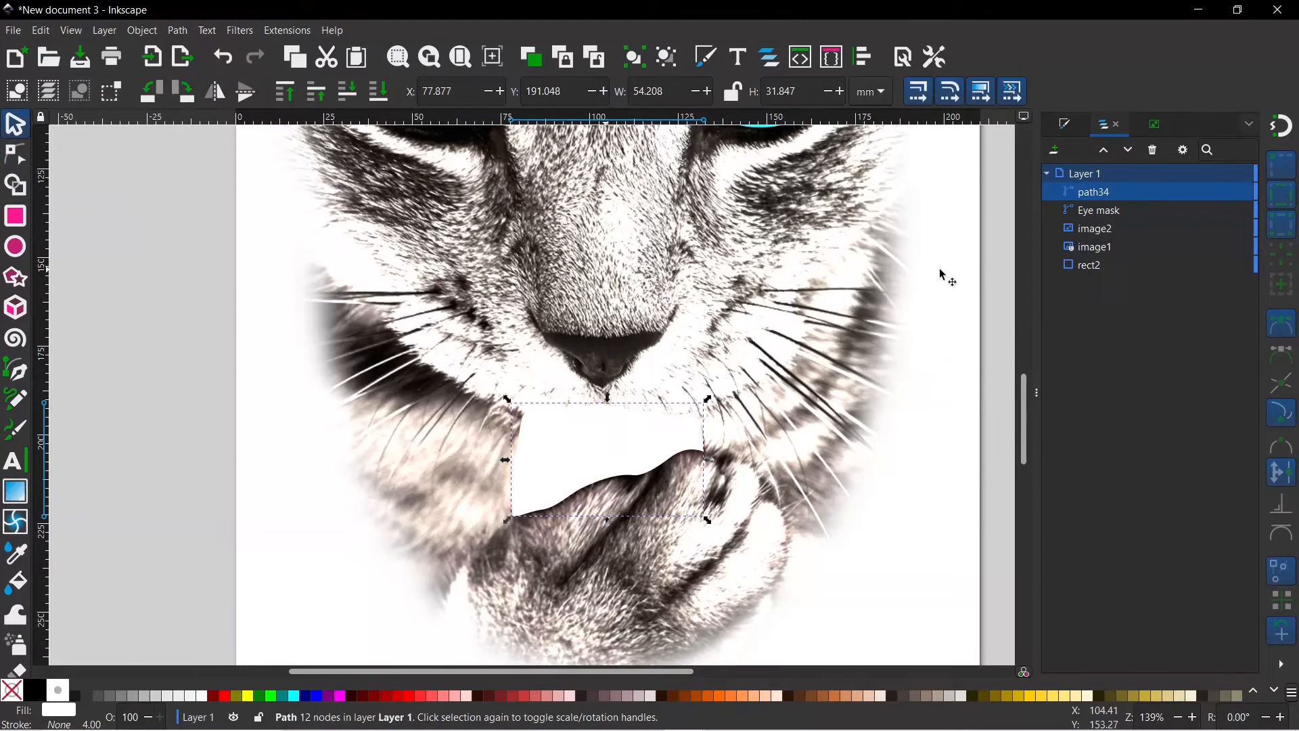
{"action": "left_click", "coordinate": [1096, 192]}
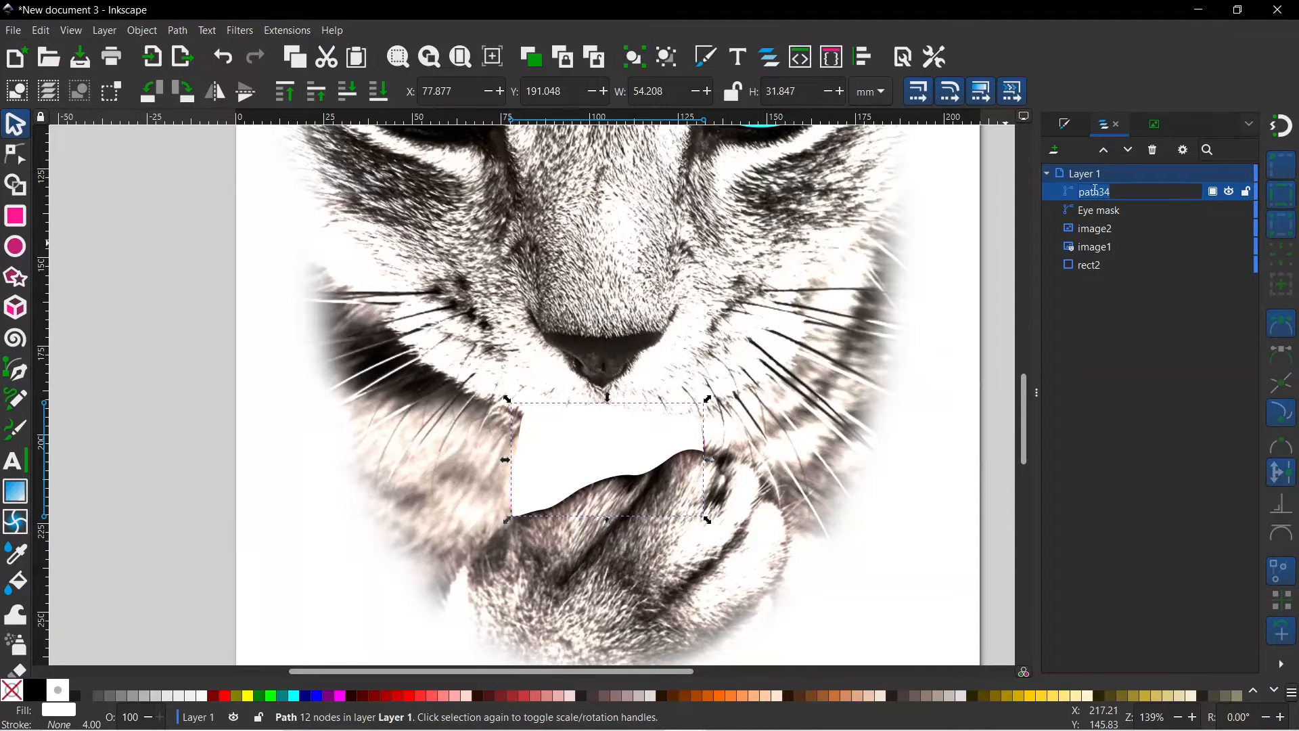
{"action": "type", "text": "ti"}
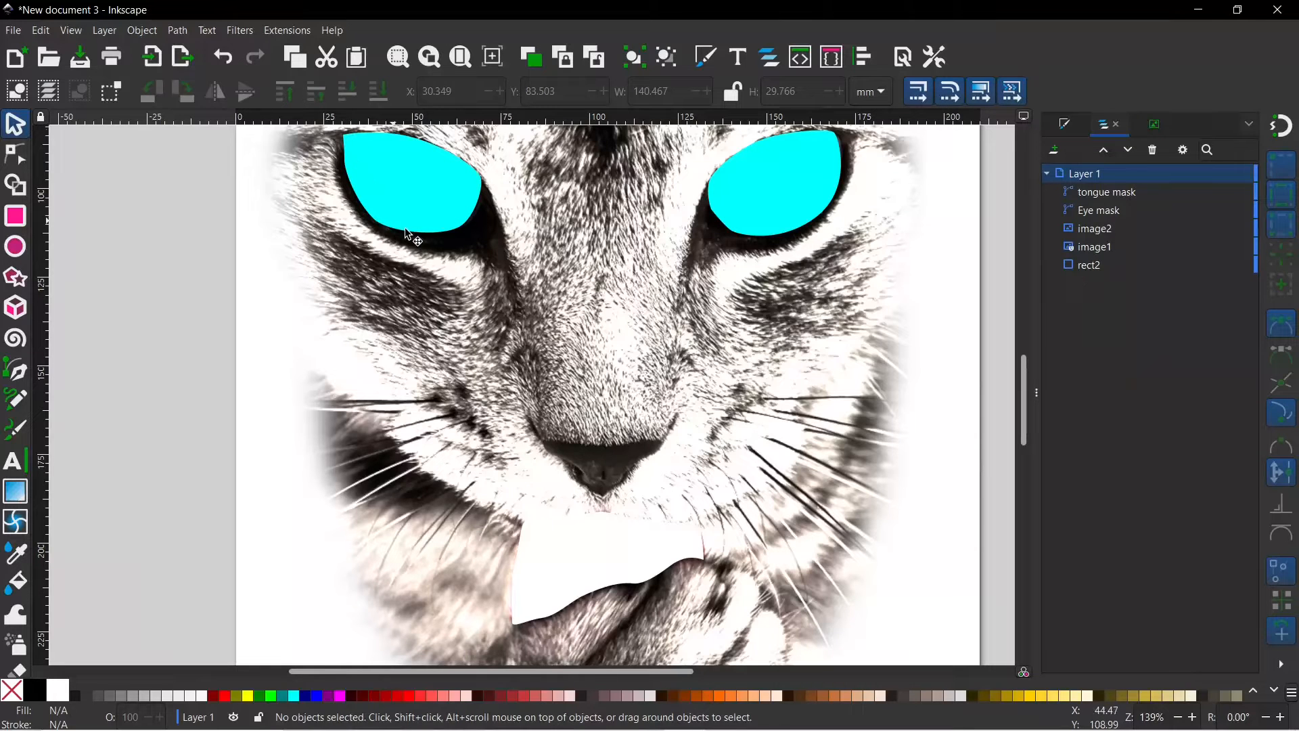
- Clip the bitmap copy of the cat, image2, to the Eye mask shape
{"action": "left_click", "coordinate": [408, 189]}
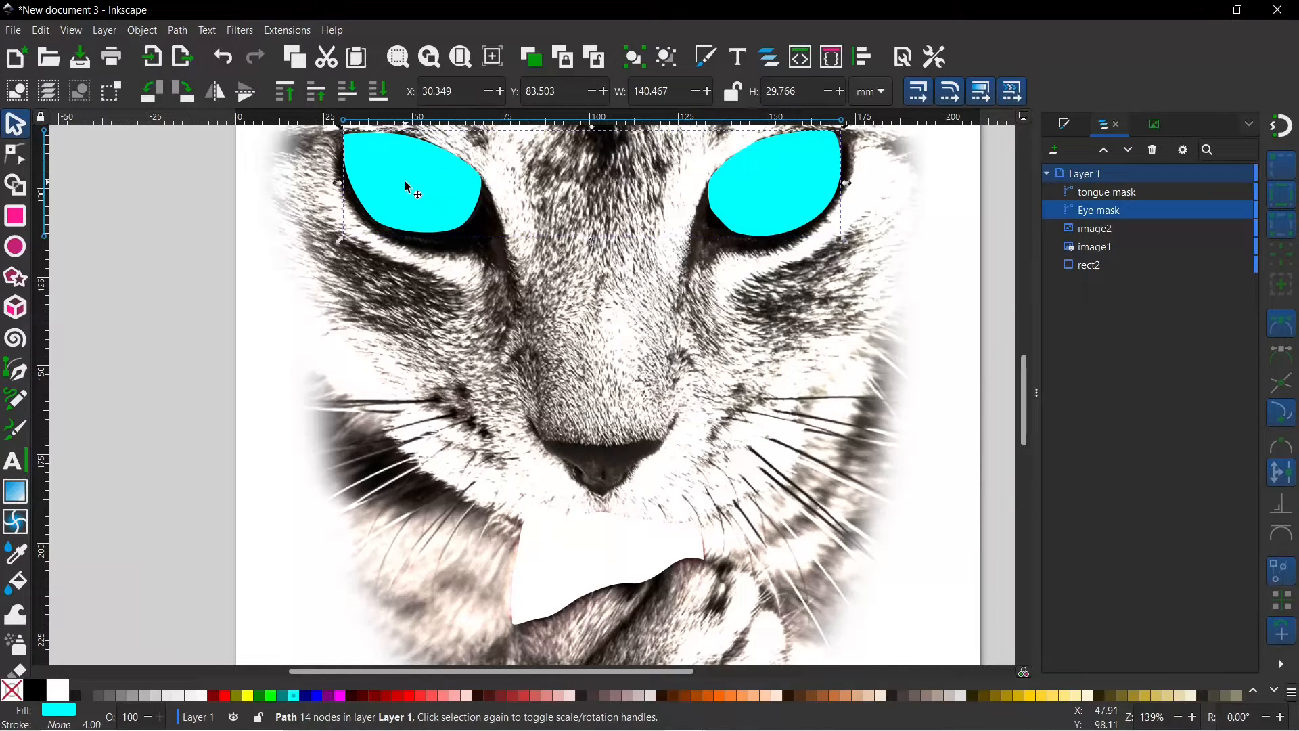
{"action": "left_click", "coordinate": [361, 298], "text": "shift"}
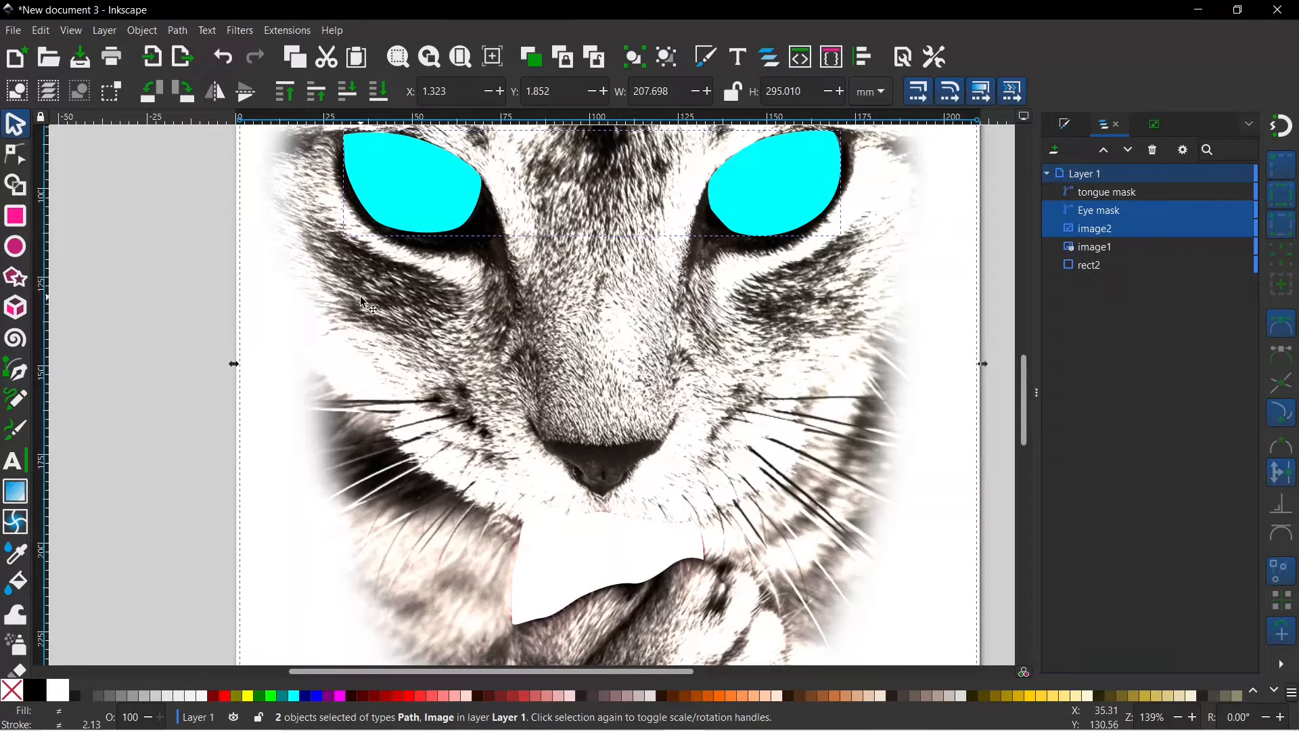
{"action": "left_click", "coordinate": [145, 30]}
{"action": "mouse_move", "coordinate": [164, 232]}
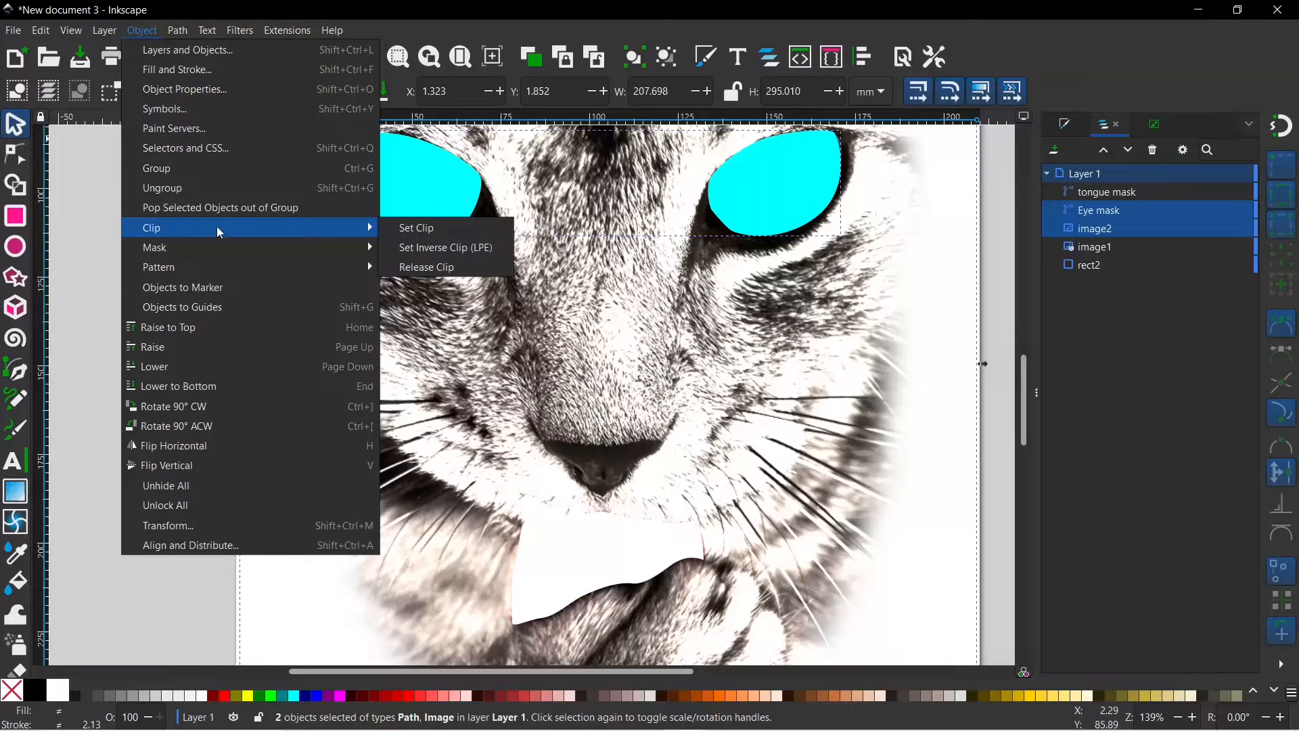
{"action": "left_click", "coordinate": [416, 228]}
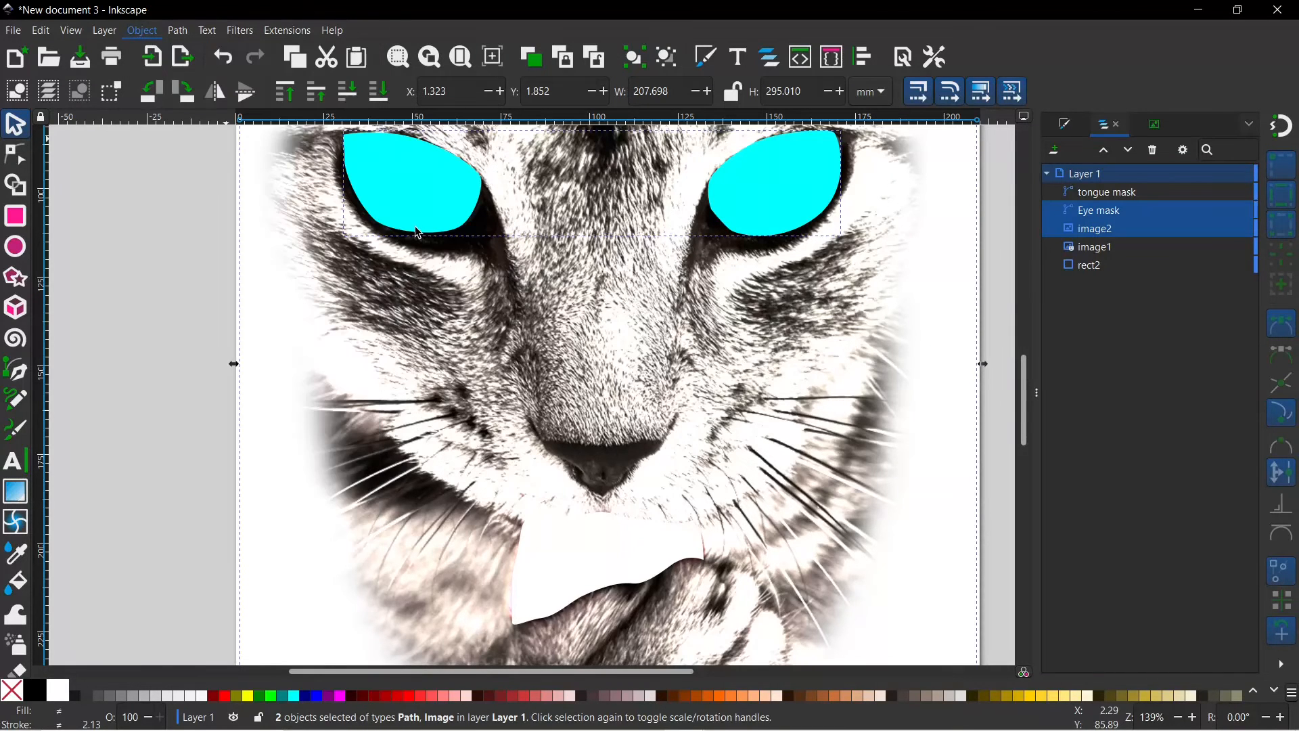
{"action": "left_click_drag", "start_coordinate": [415, 258], "coordinate": [416, 327]}
{"action": "key", "text": "ctrl+z"}
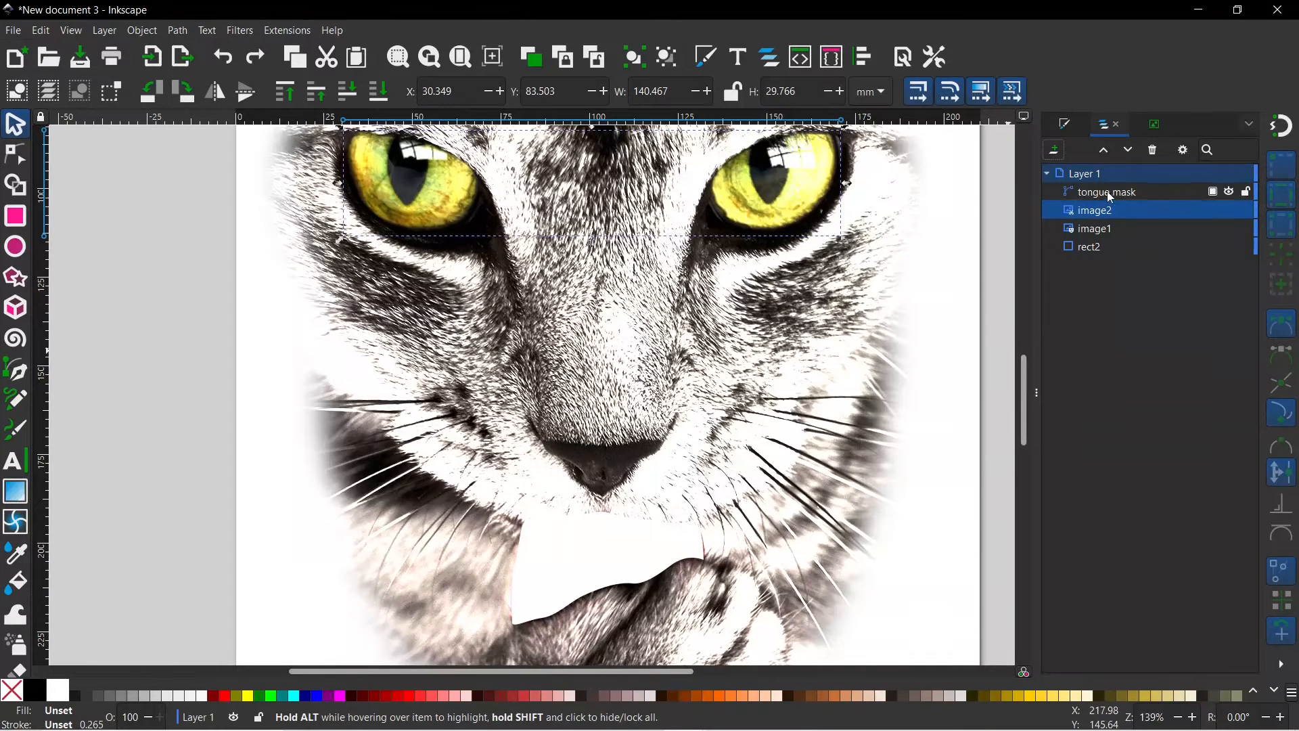
- Hide the tongue mask and image1, keeping the clipped eyes of image2 shown
{"action": "left_click", "coordinate": [1228, 191]}
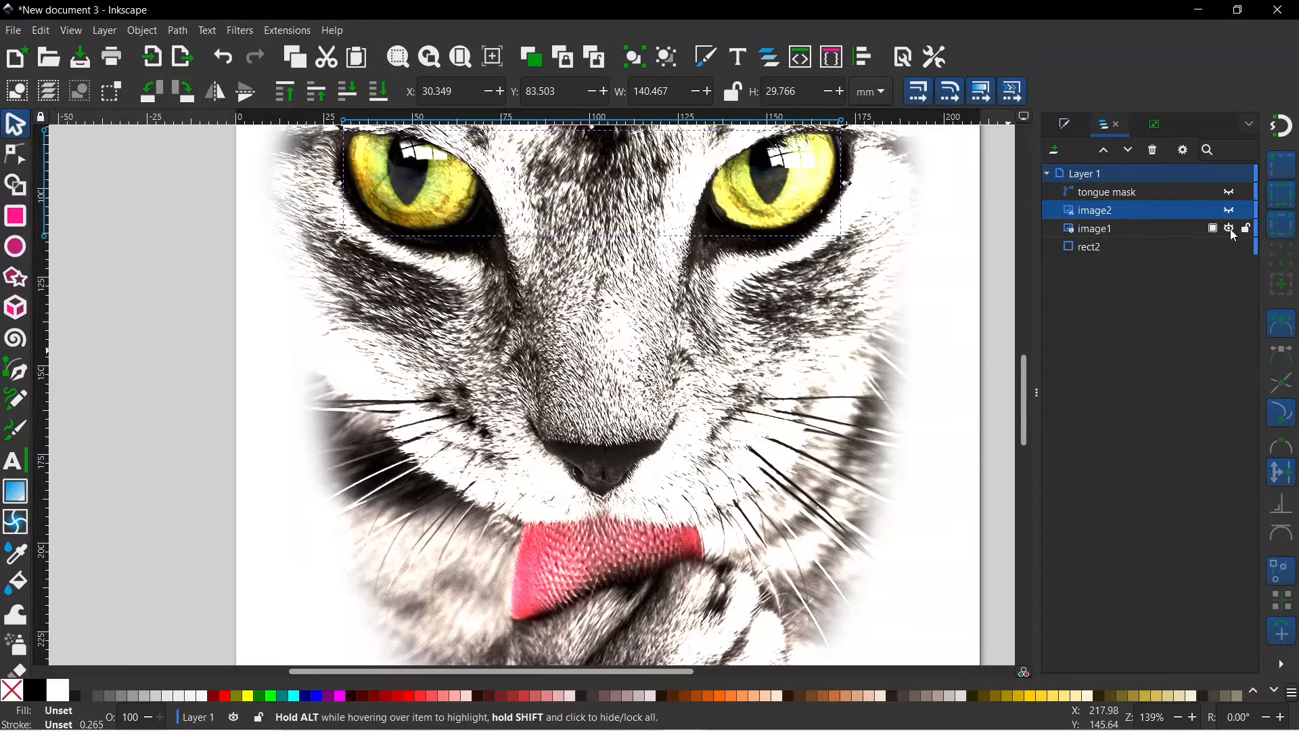
{"action": "left_click", "coordinate": [1231, 229]}
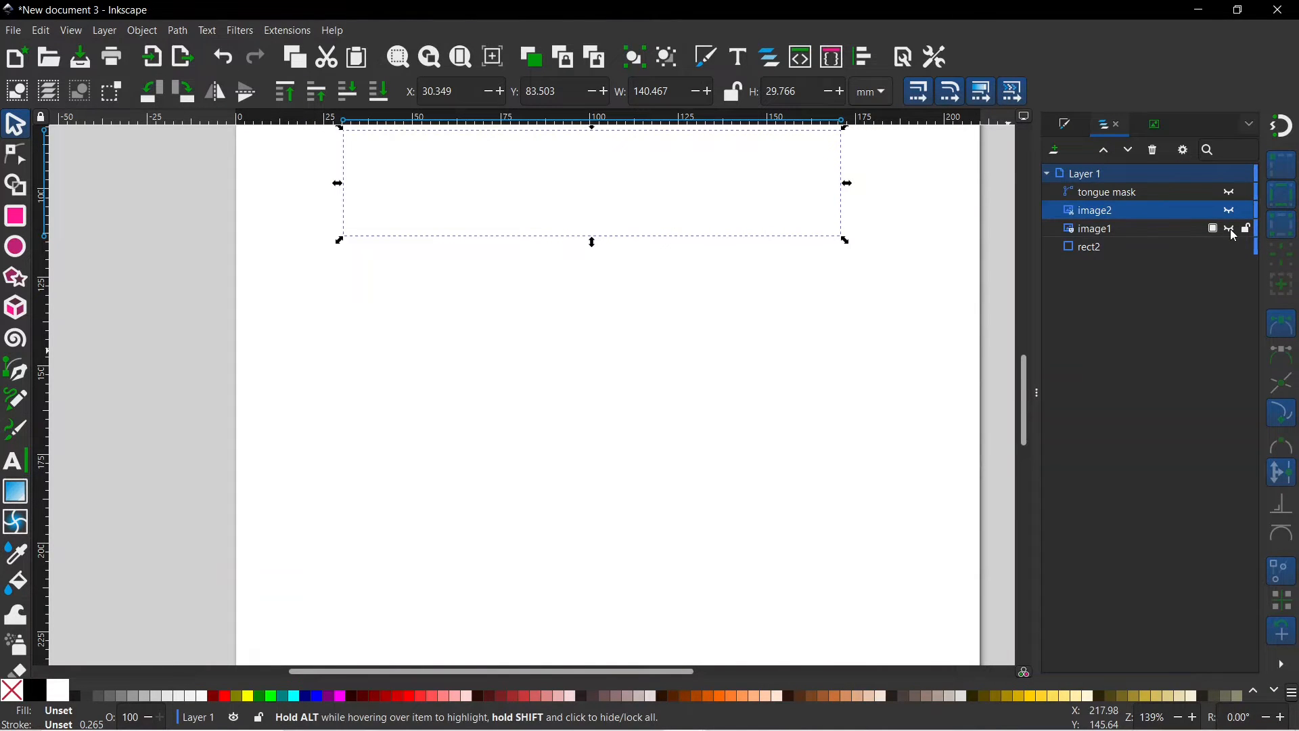
{"action": "left_click", "coordinate": [1231, 211]}
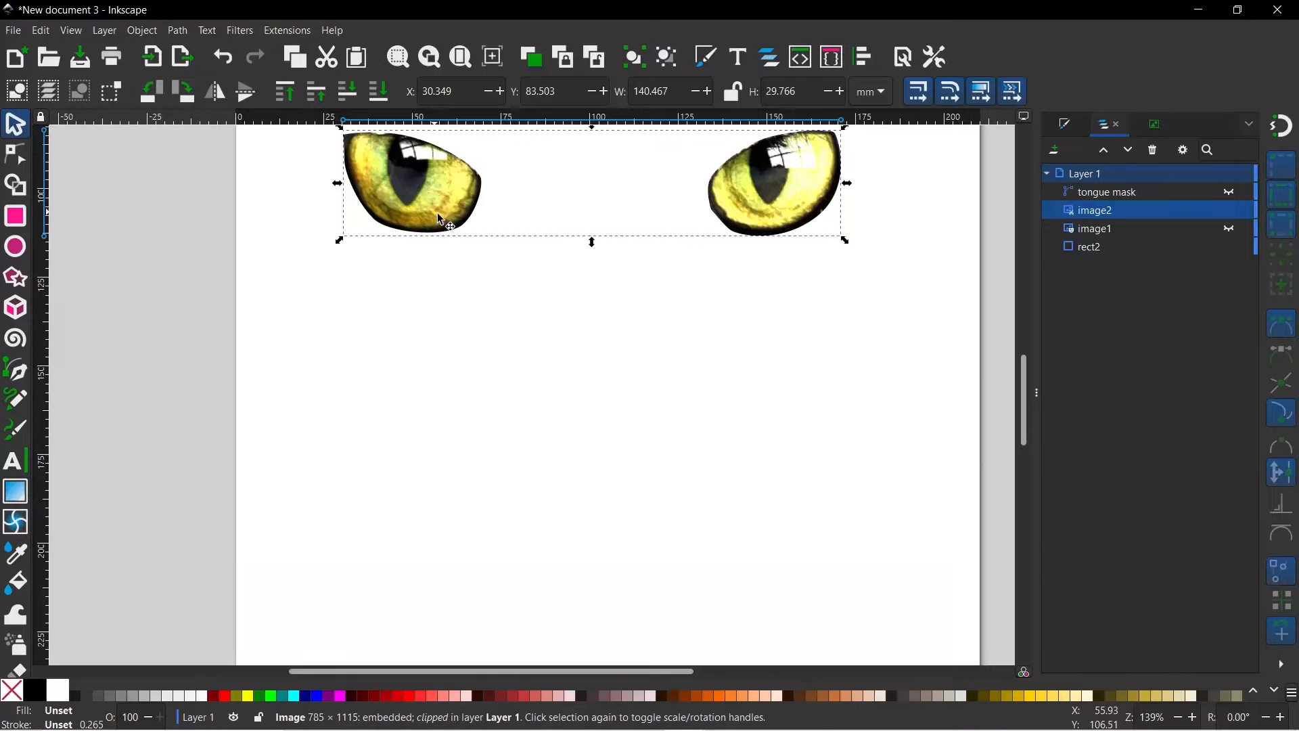
- Make a bitmap copy of the clipped eyes for tracing
{"action": "left_click", "coordinate": [1158, 127]}
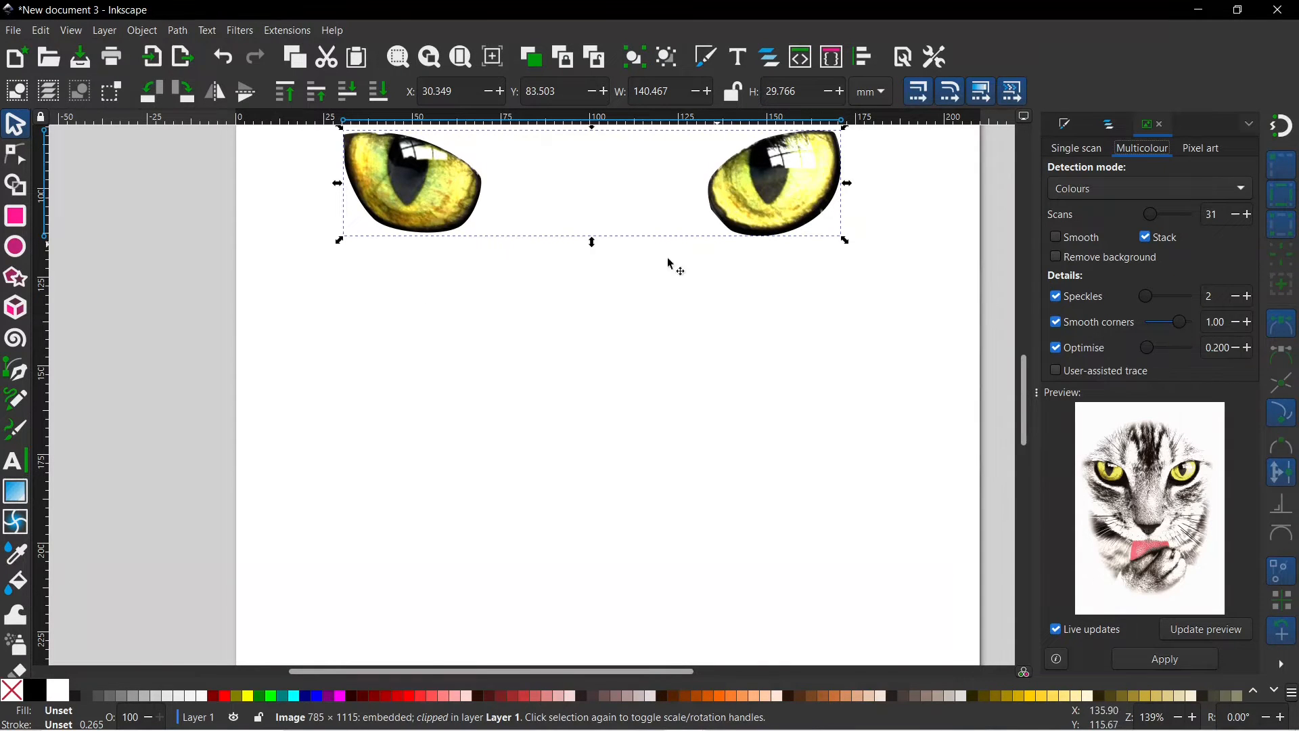
{"action": "left_click", "coordinate": [42, 31]}
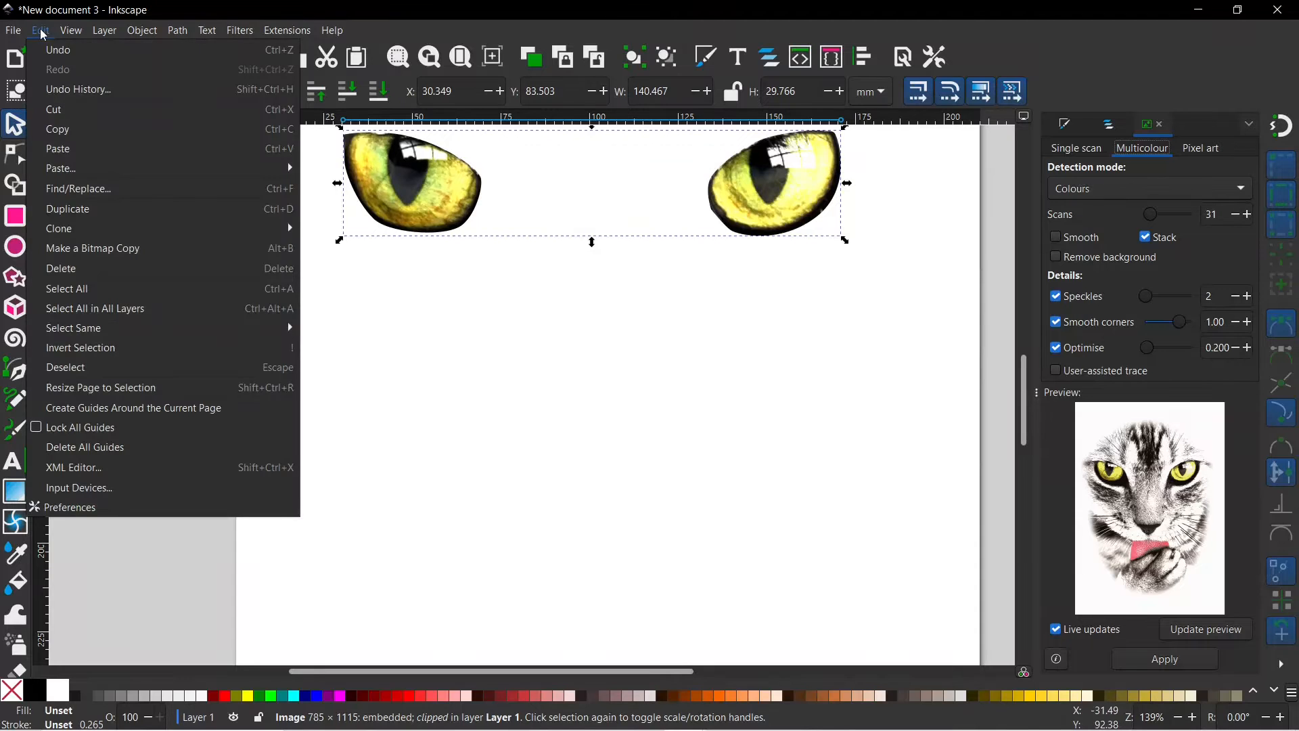
{"action": "left_click", "coordinate": [82, 251]}
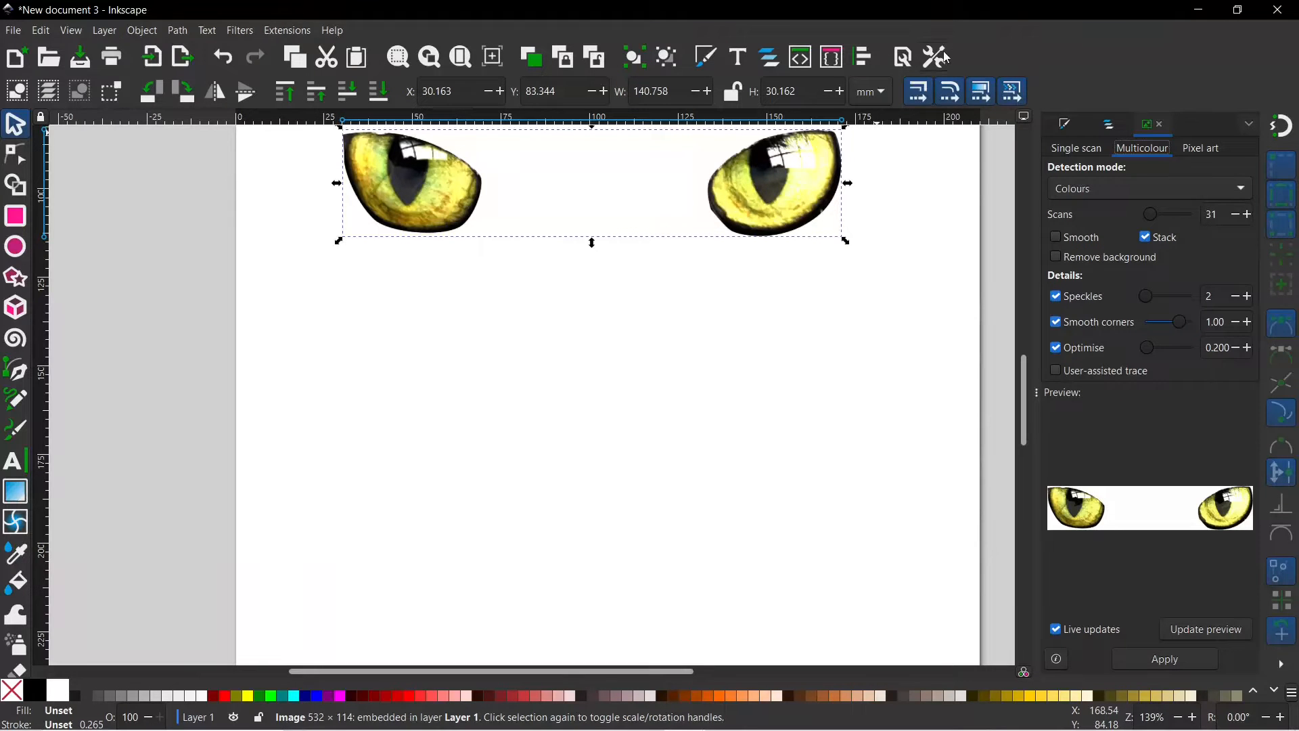
- Check the resolution for bitmap copies in the Imported Images preferences
{"action": "left_click", "coordinate": [42, 31]}
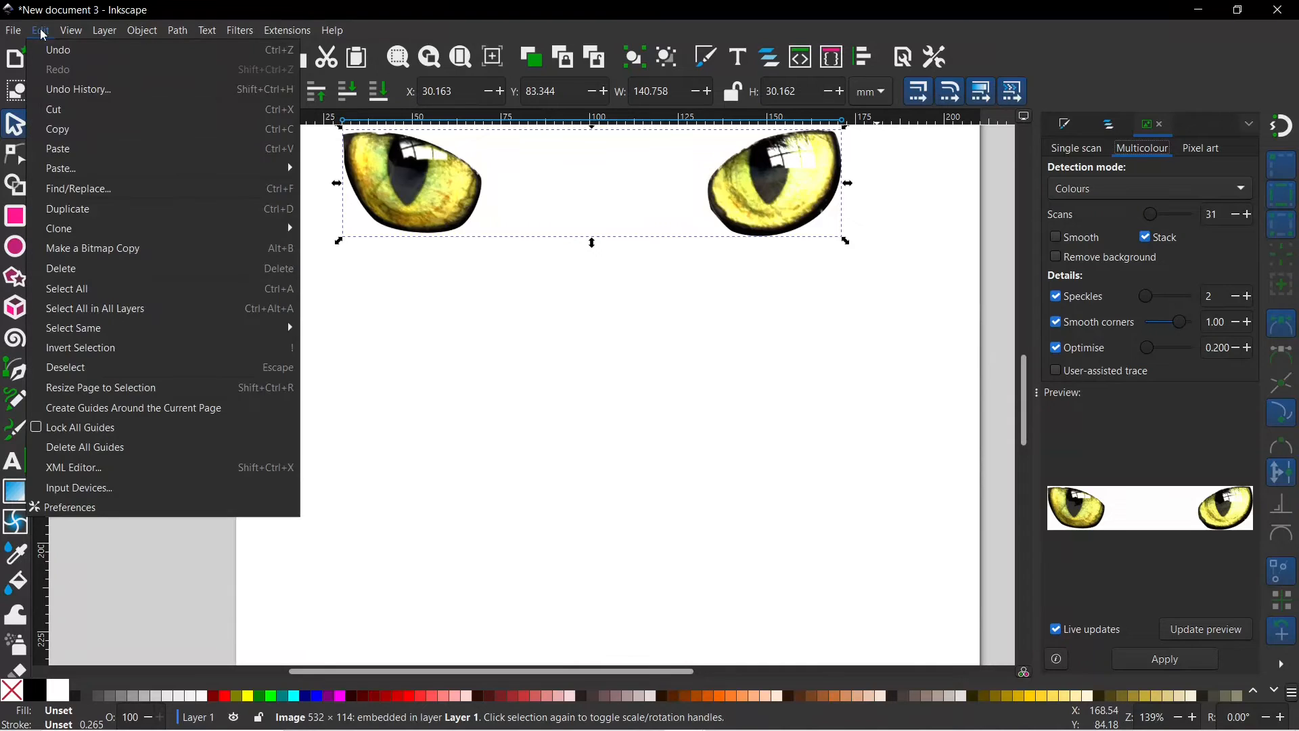
{"action": "left_click", "coordinate": [58, 507]}
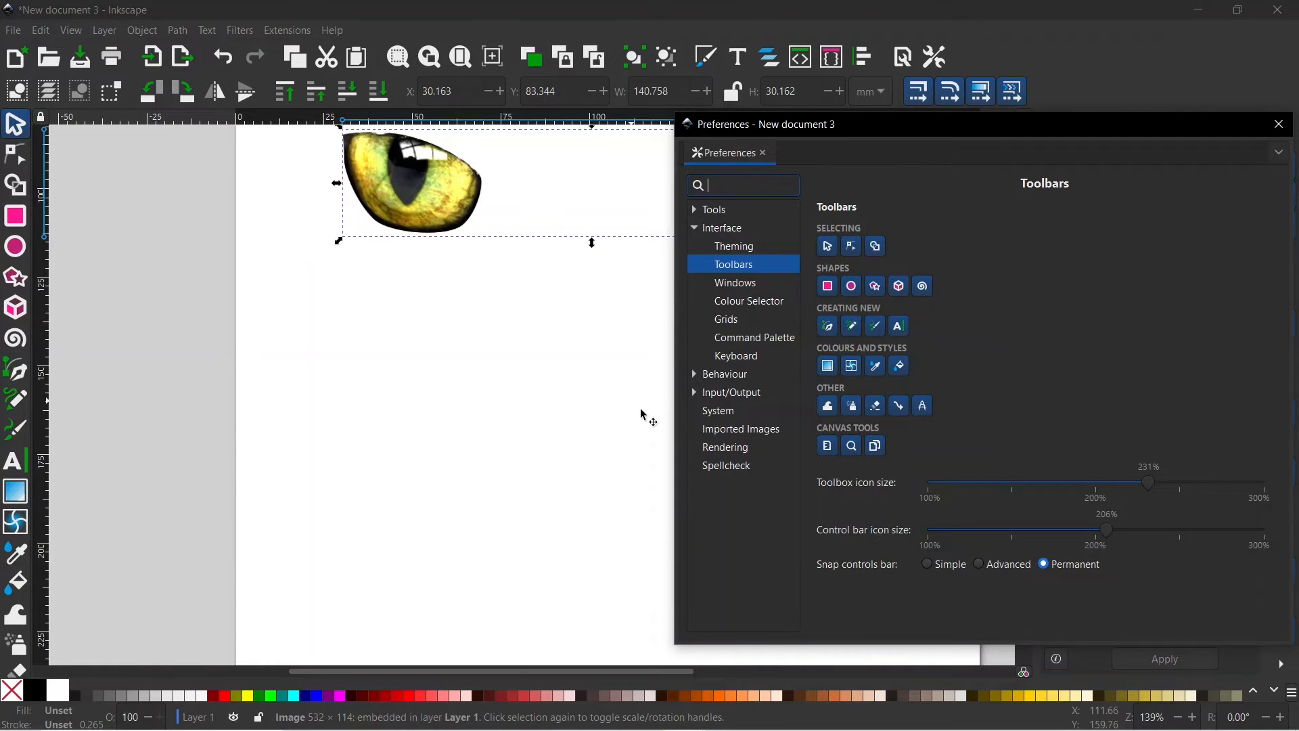
{"action": "left_click", "coordinate": [739, 432]}
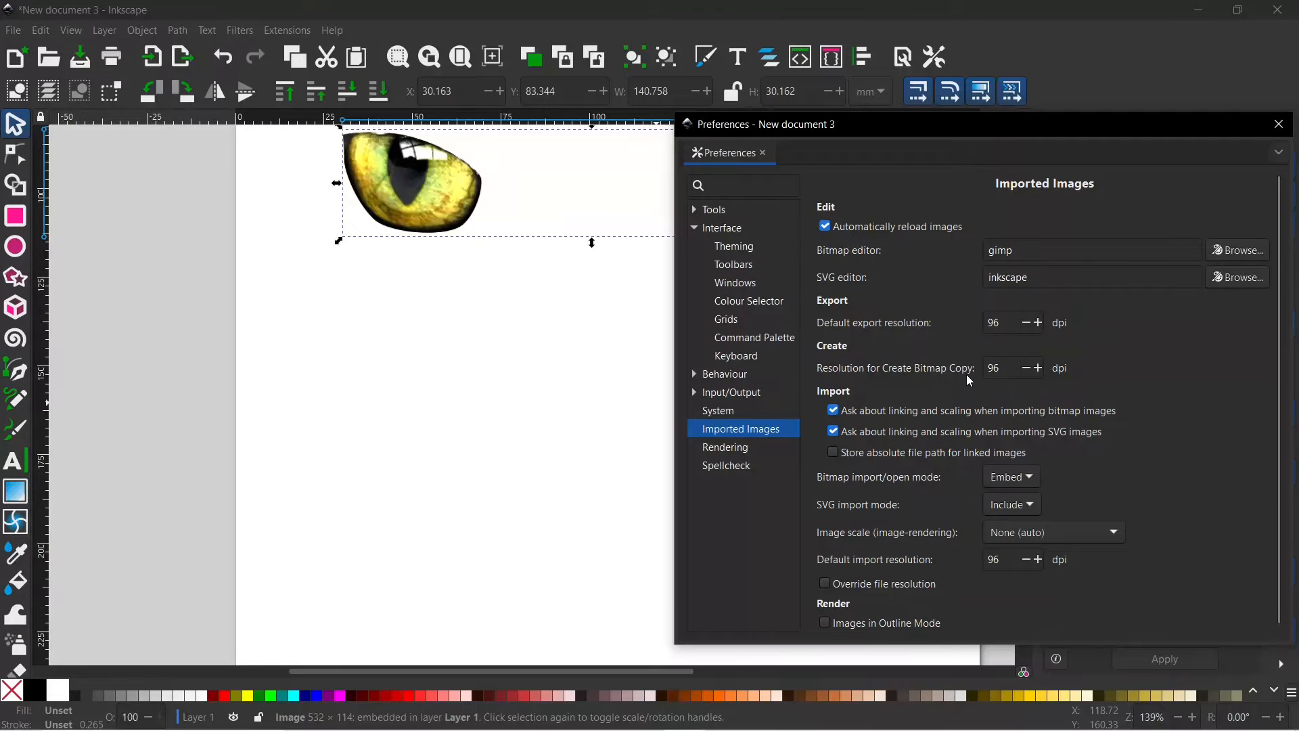
{"action": "left_click", "coordinate": [1279, 124]}
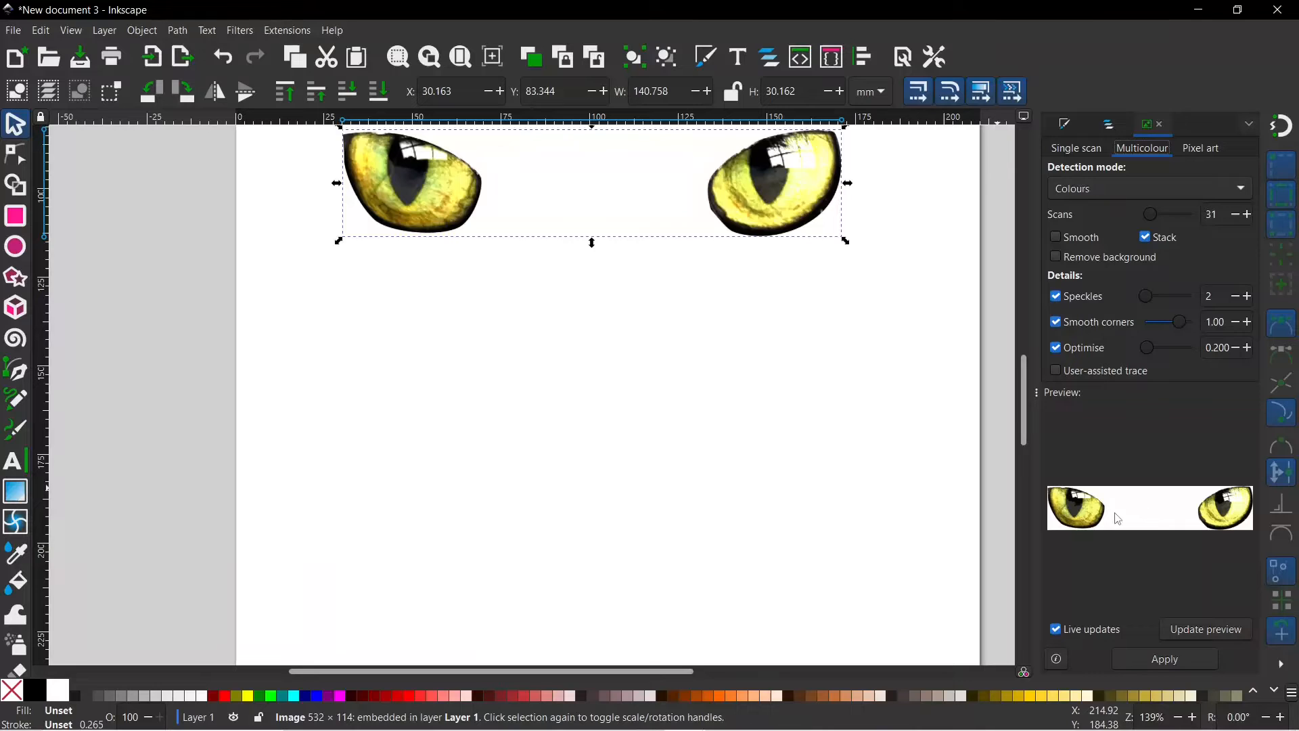
- Enable background removal for the multicolour trace and reduce the number of scans to 16, checking the enlarged preview
{"action": "left_click", "coordinate": [1059, 261]}
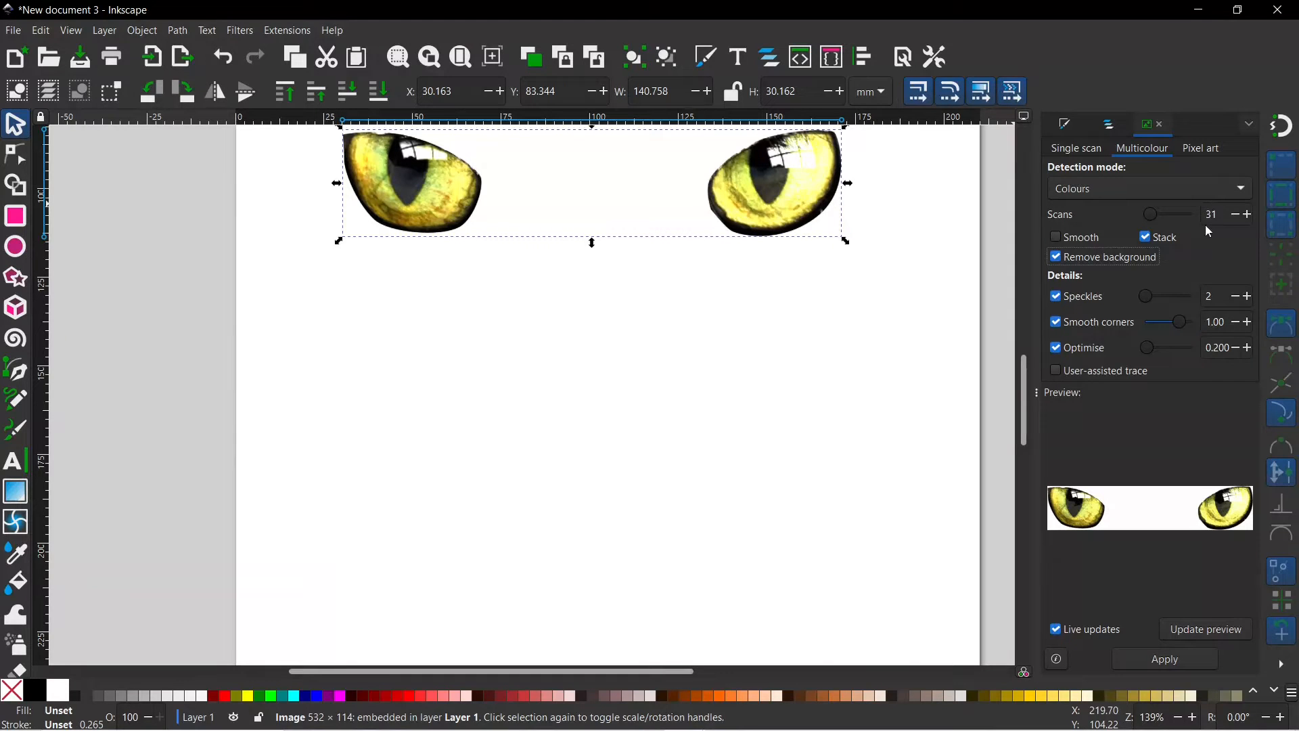
{"action": "left_click", "coordinate": [1238, 215]}
{"action": "left_click", "coordinate": [1236, 215]}
{"action": "left_click", "coordinate": [1236, 216]}
{"action": "left_click", "coordinate": [1236, 217]}
{"action": "left_click", "coordinate": [1237, 219]}
{"action": "left_click", "coordinate": [1237, 220]}
{"action": "left_click_drag", "start_coordinate": [1035, 396], "coordinate": [743, 406]}
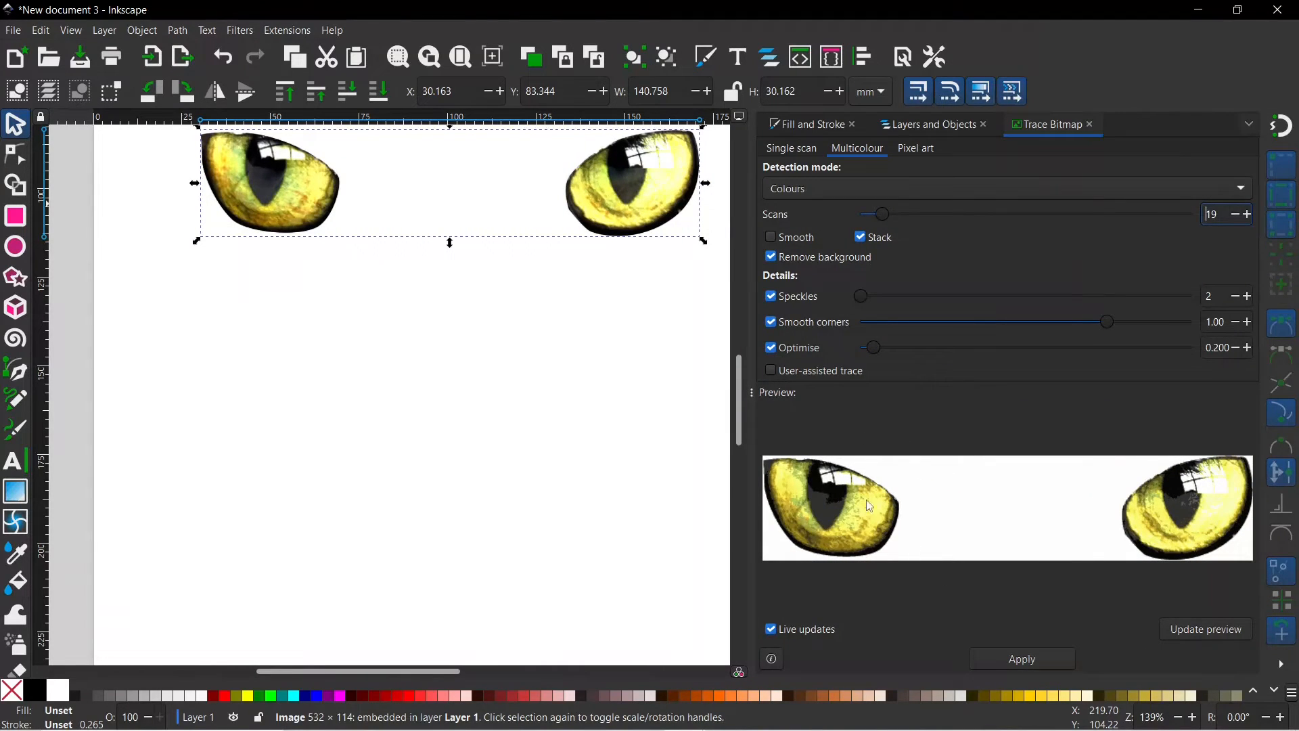
{"action": "left_click", "coordinate": [1239, 215]}
{"action": "left_click", "coordinate": [1239, 215]}
{"action": "left_click", "coordinate": [1249, 215]}
{"action": "left_click", "coordinate": [1248, 215]}
{"action": "left_click", "coordinate": [1236, 215]}
{"action": "left_click", "coordinate": [1236, 215]}
{"action": "left_click", "coordinate": [1236, 215]}
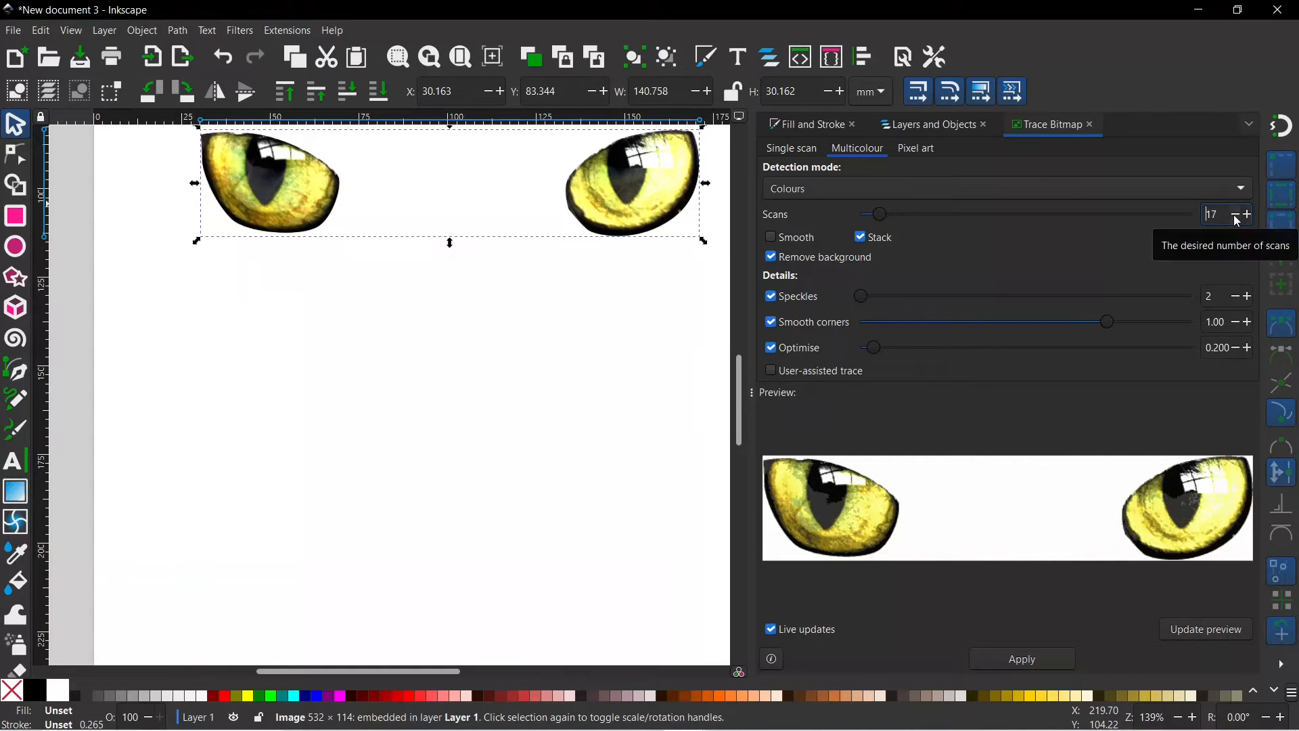
{"action": "left_click", "coordinate": [861, 237]}
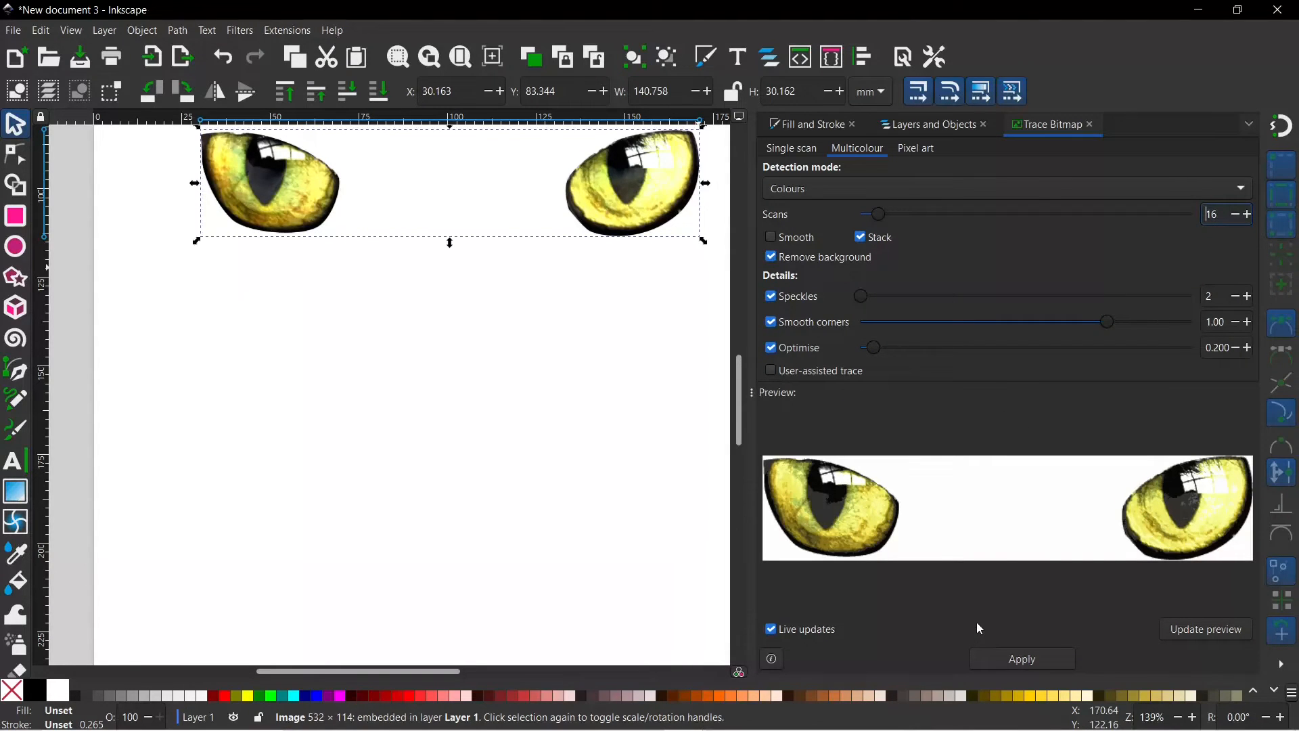
- Trace the eyes bitmap with these settings and move the traced group just below the bitmap eyes
{"action": "left_click", "coordinate": [1025, 662]}
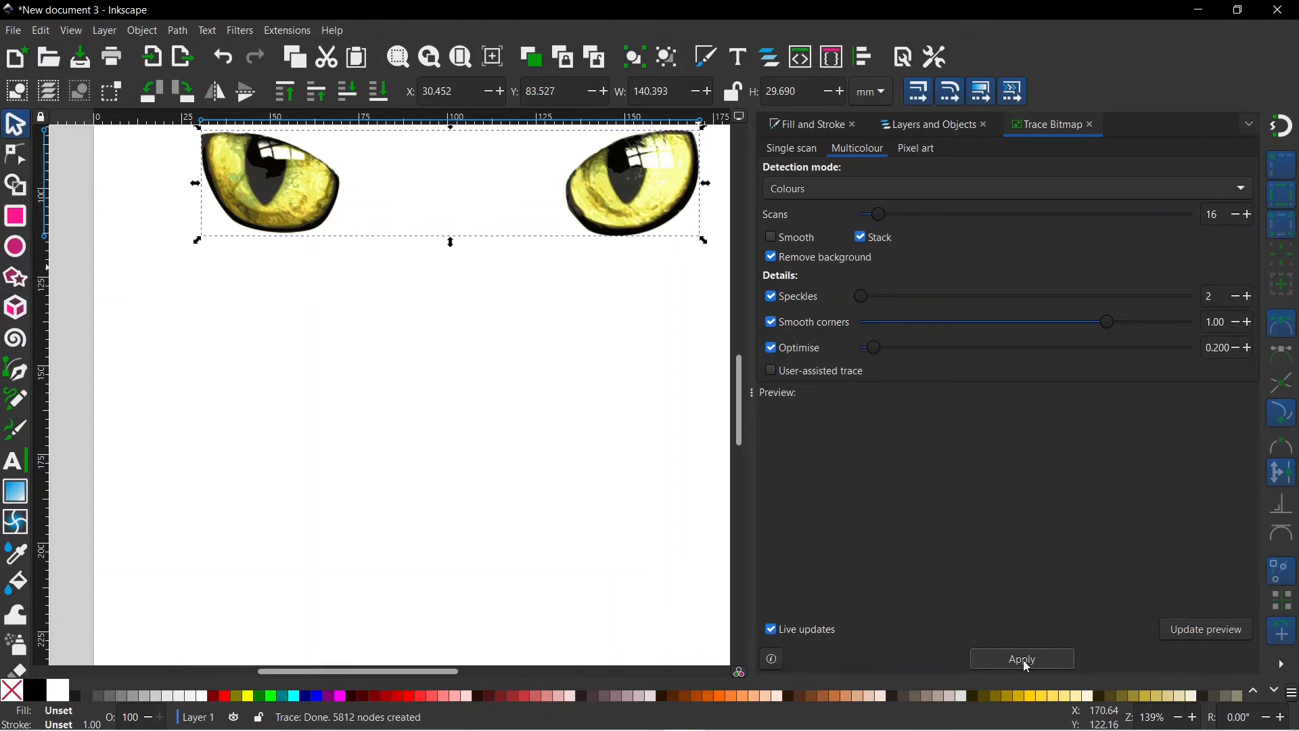
{"action": "left_click_drag", "start_coordinate": [301, 197], "coordinate": [318, 339]}
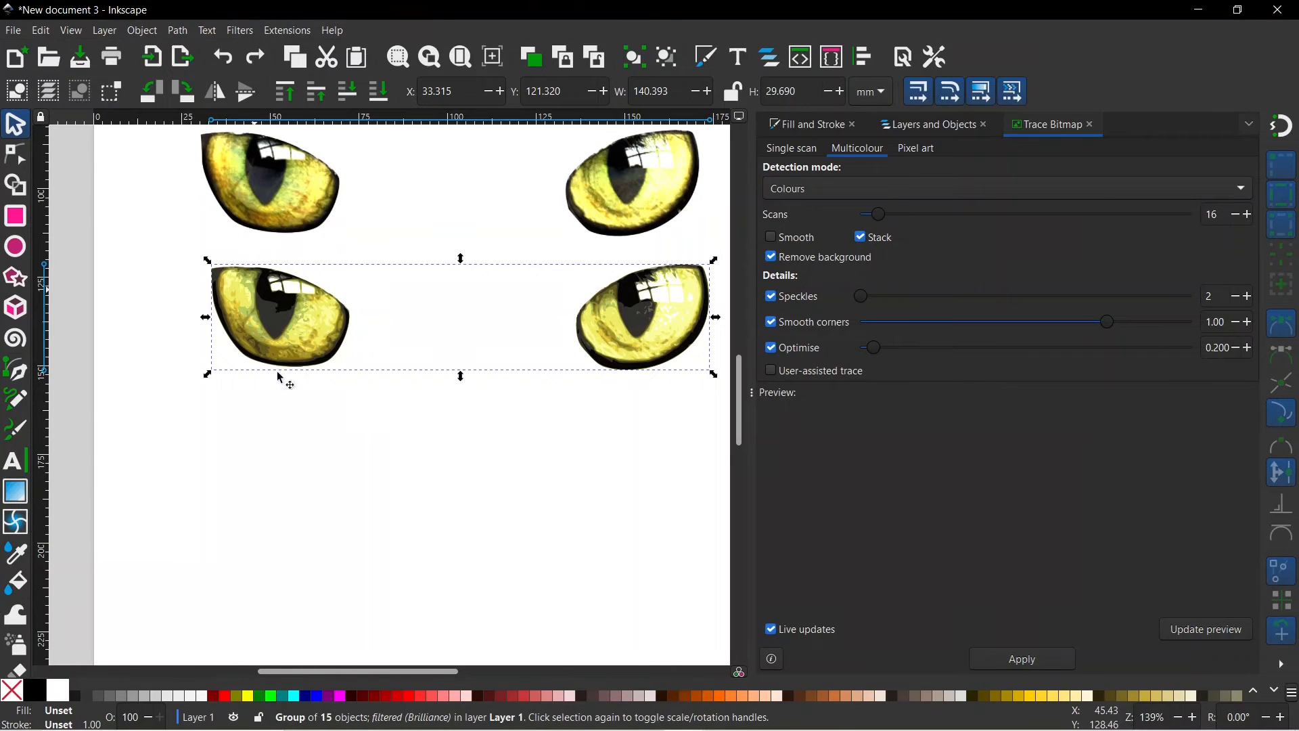
- Apply the Brilliance filter to the traced eyes with brightness 1.10 and over-saturation 0.07
{"action": "left_click", "coordinate": [240, 30]}
{"action": "mouse_move", "coordinate": [266, 113]}
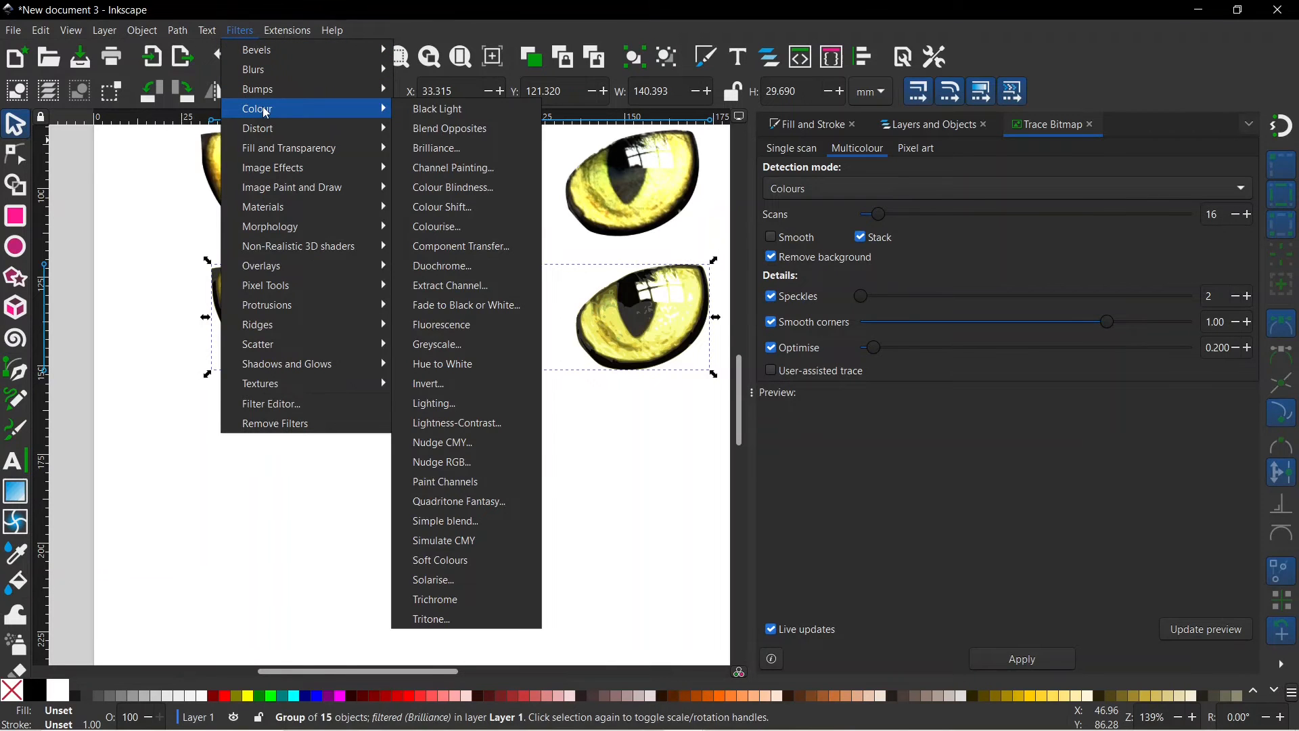
{"action": "left_click", "coordinate": [448, 148]}
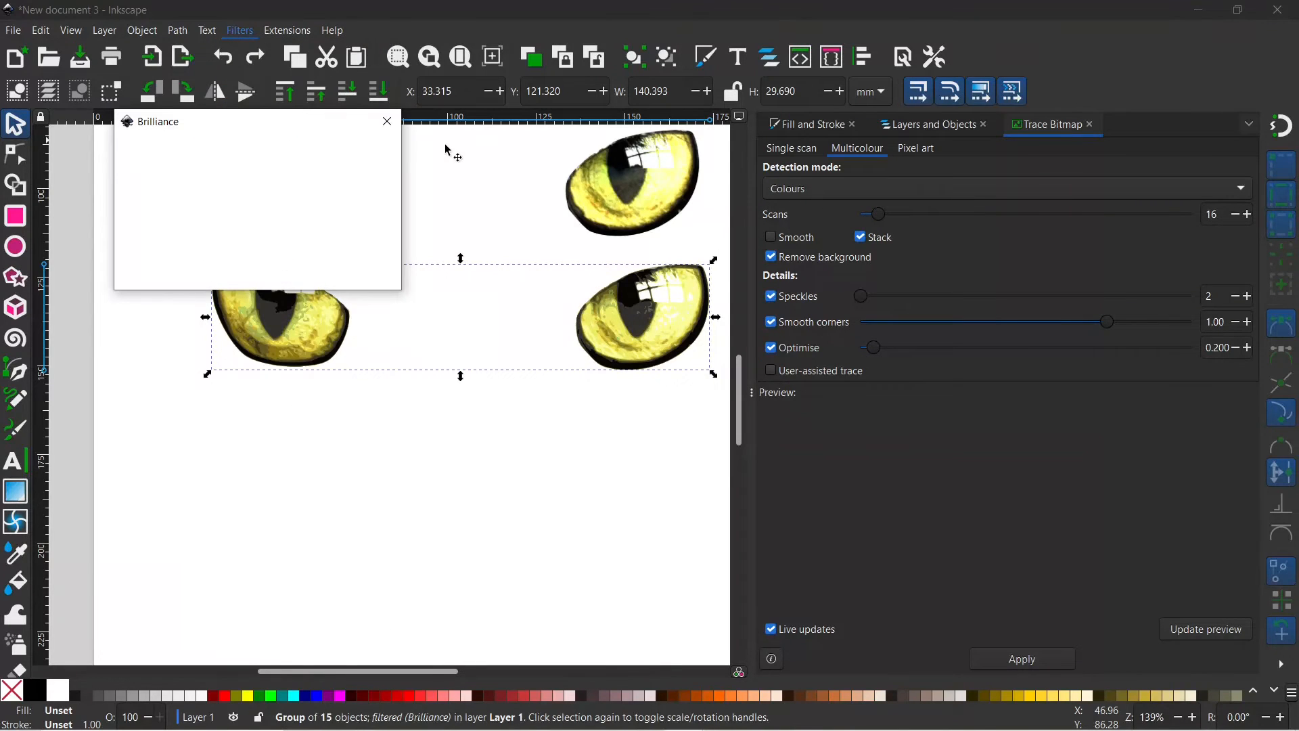
{"action": "left_click_drag", "start_coordinate": [272, 130], "coordinate": [388, 429]}
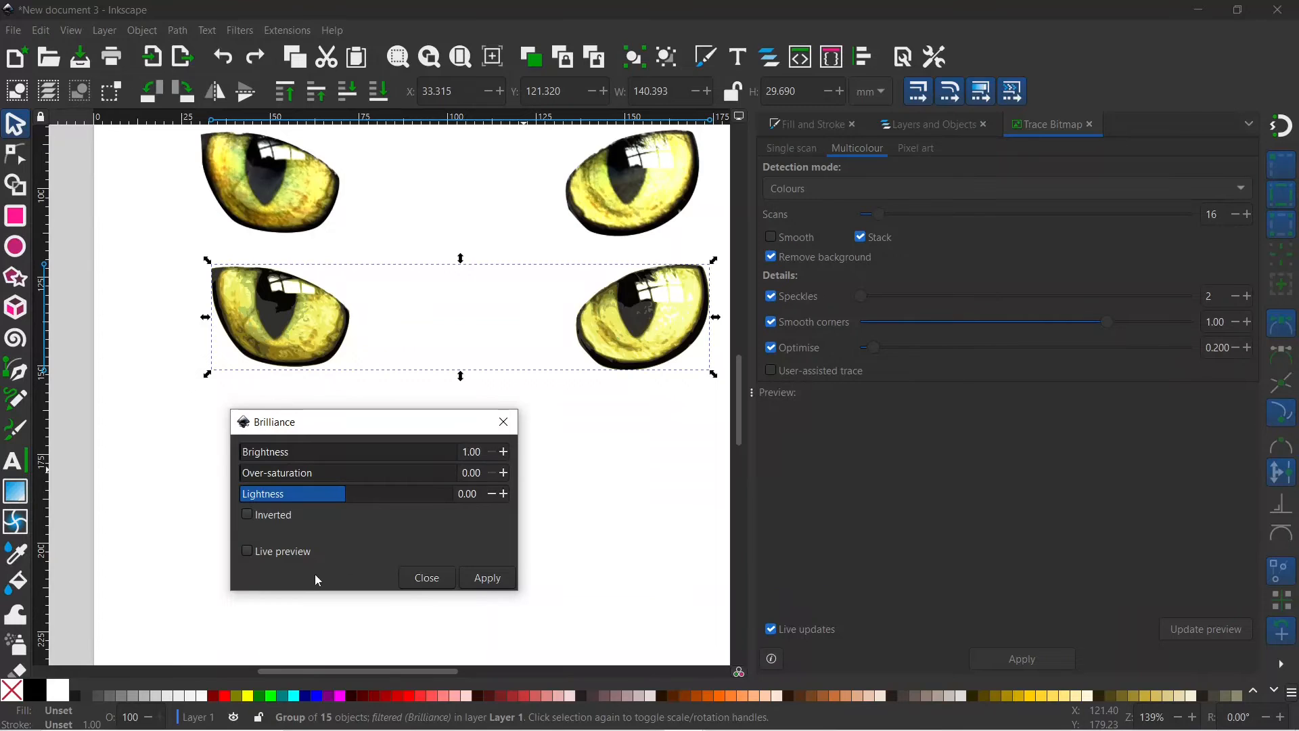
{"action": "left_click", "coordinate": [247, 551]}
{"action": "left_click", "coordinate": [503, 475]}
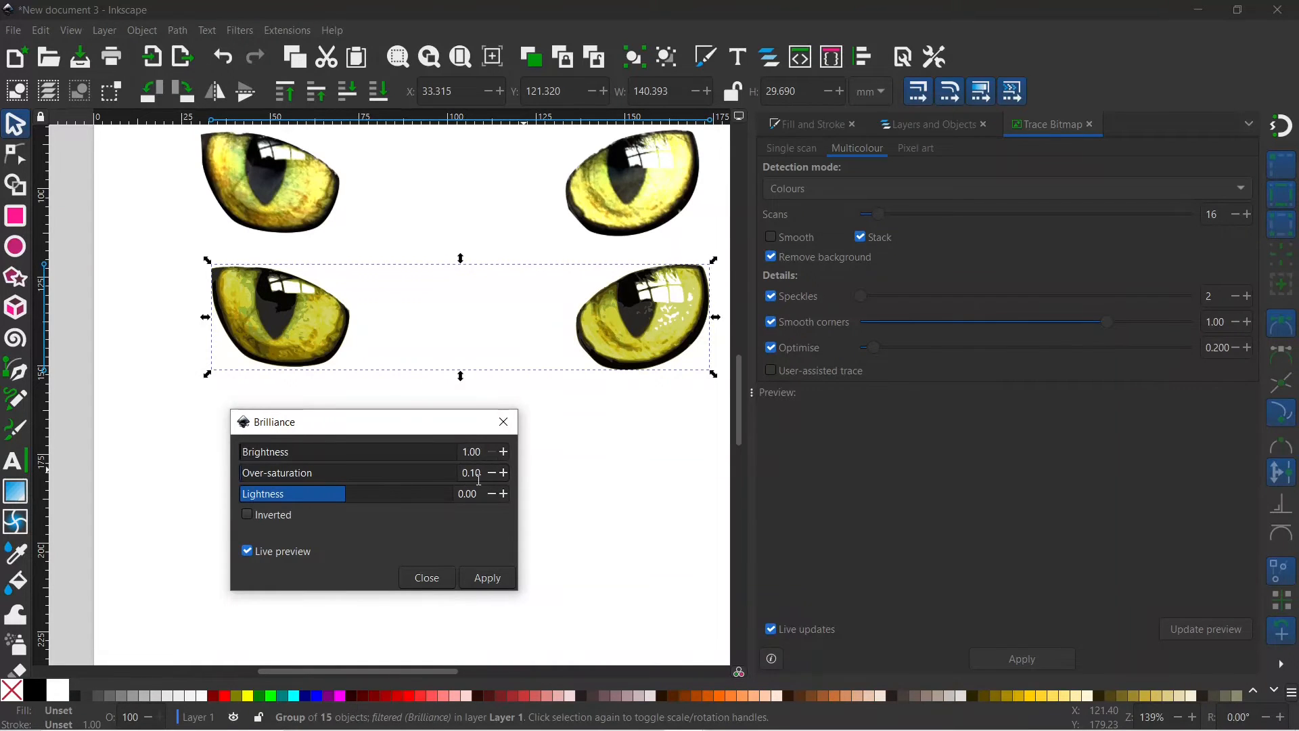
{"action": "left_click", "coordinate": [506, 452]}
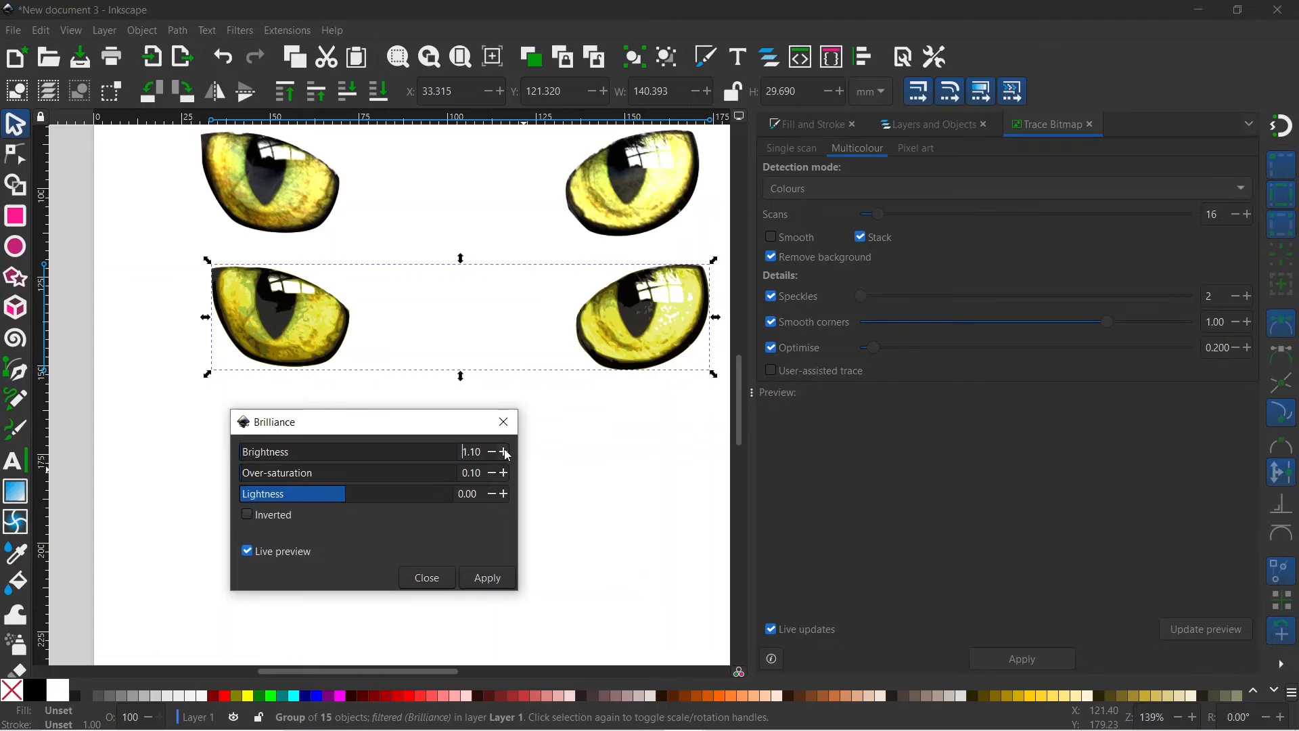
{"action": "left_click_drag", "start_coordinate": [482, 476], "coordinate": [476, 477]}
{"action": "type", "text": "07"}
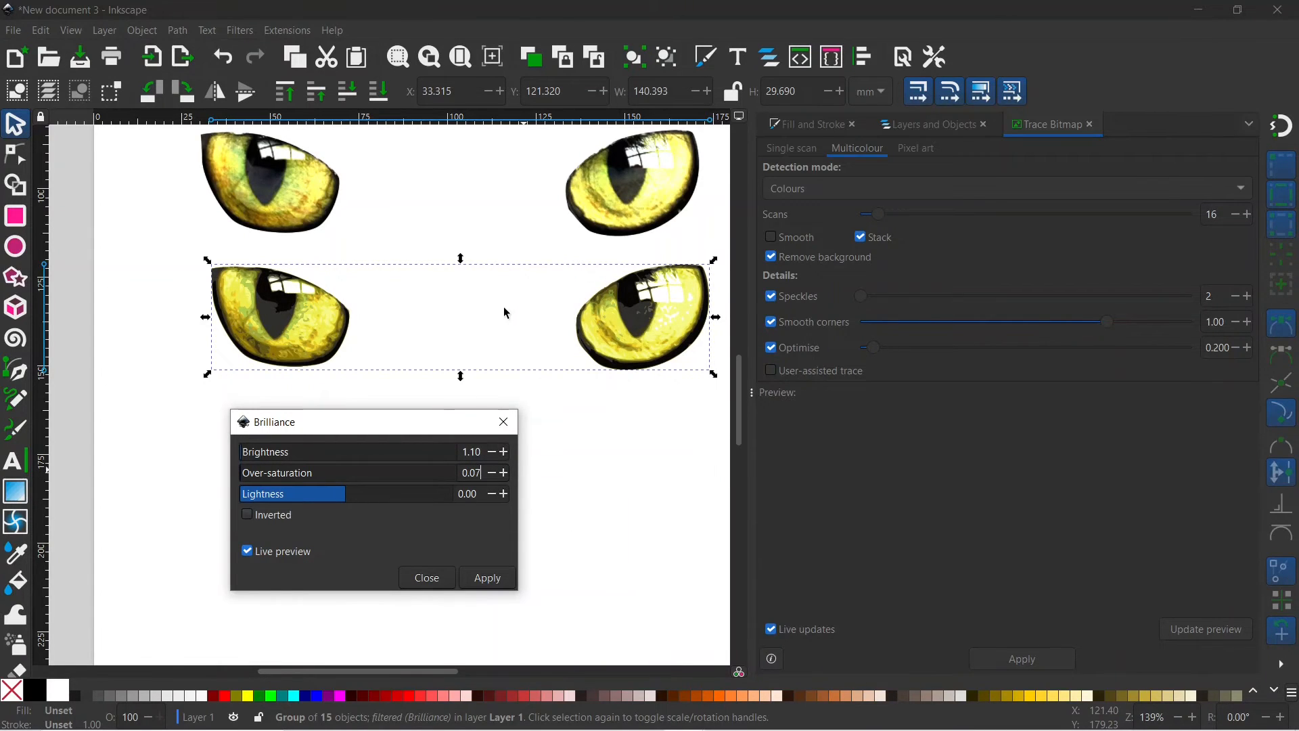
{"action": "left_click", "coordinate": [494, 578]}
{"action": "left_click", "coordinate": [503, 421]}
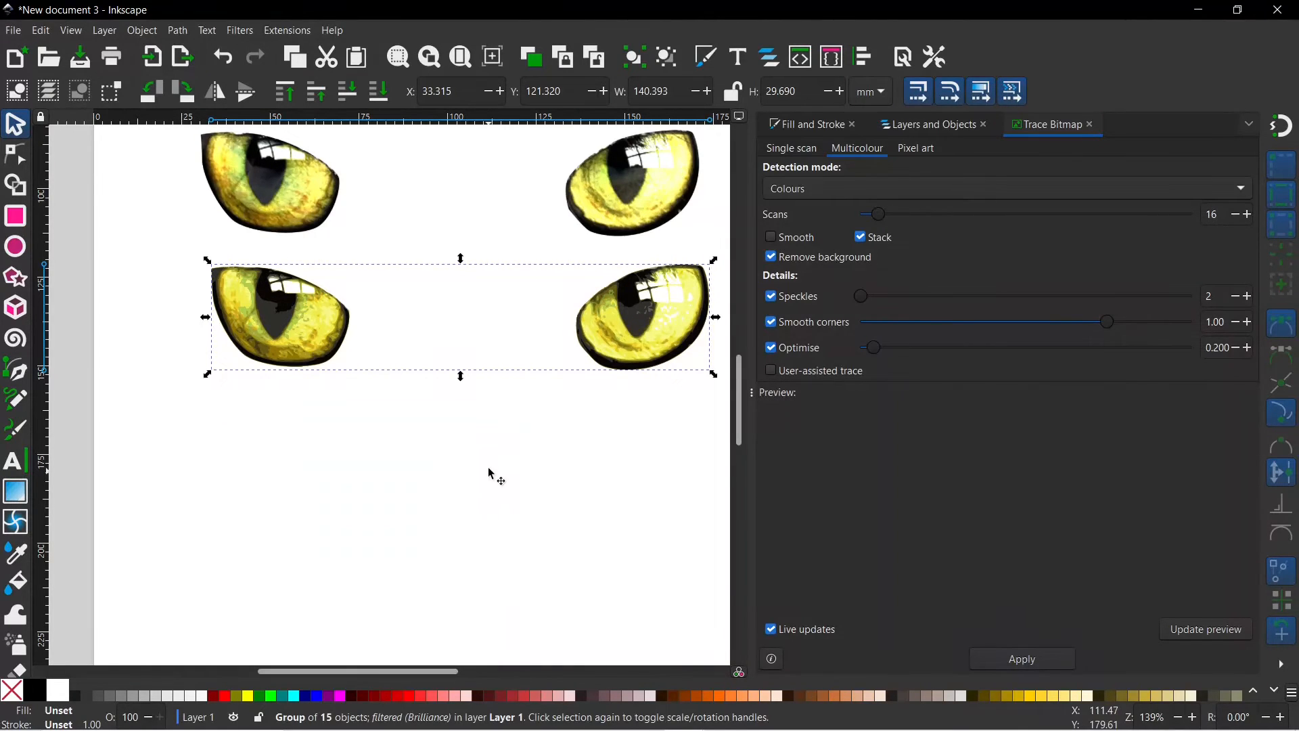
{"action": "scroll", "coordinate": [485, 534], "scroll_direction": "up", "scroll_amount": 3}
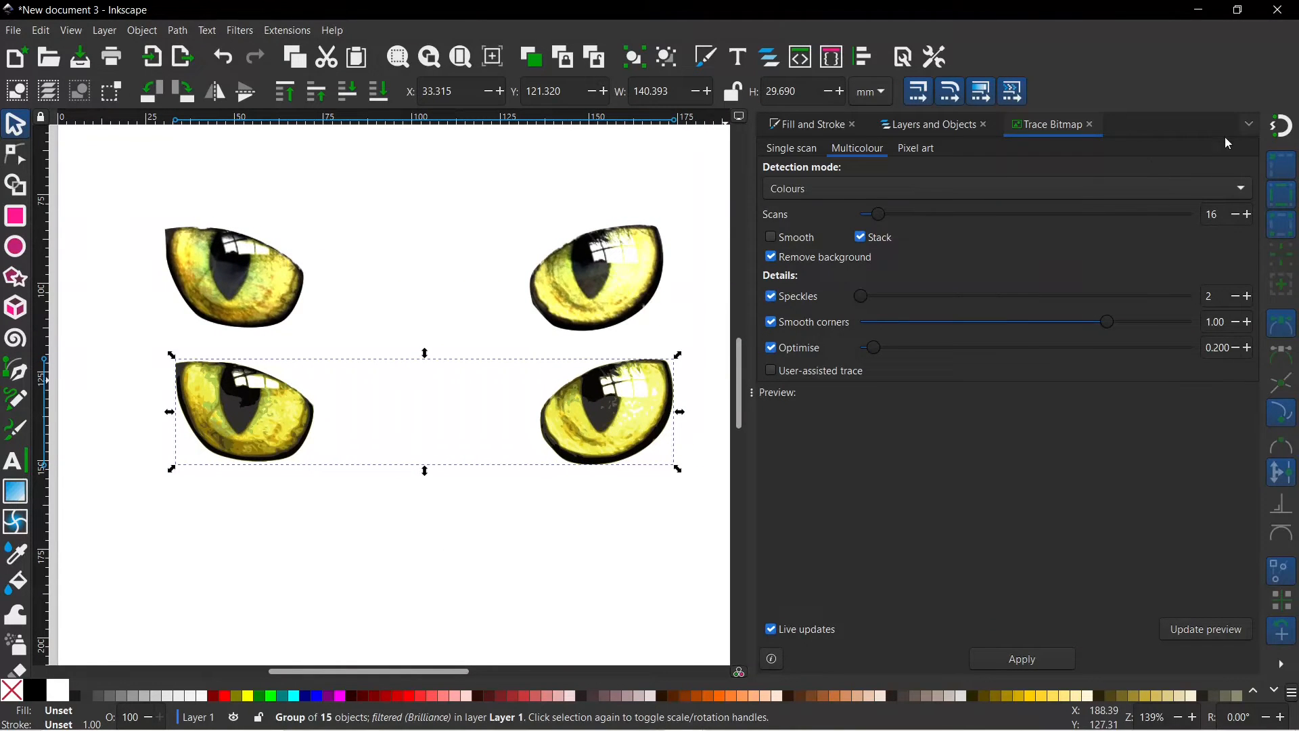
- Enable snapping and check the snap controls bar mode in the Toolbars section of the interface preferences
{"action": "left_click", "coordinate": [1285, 130]}
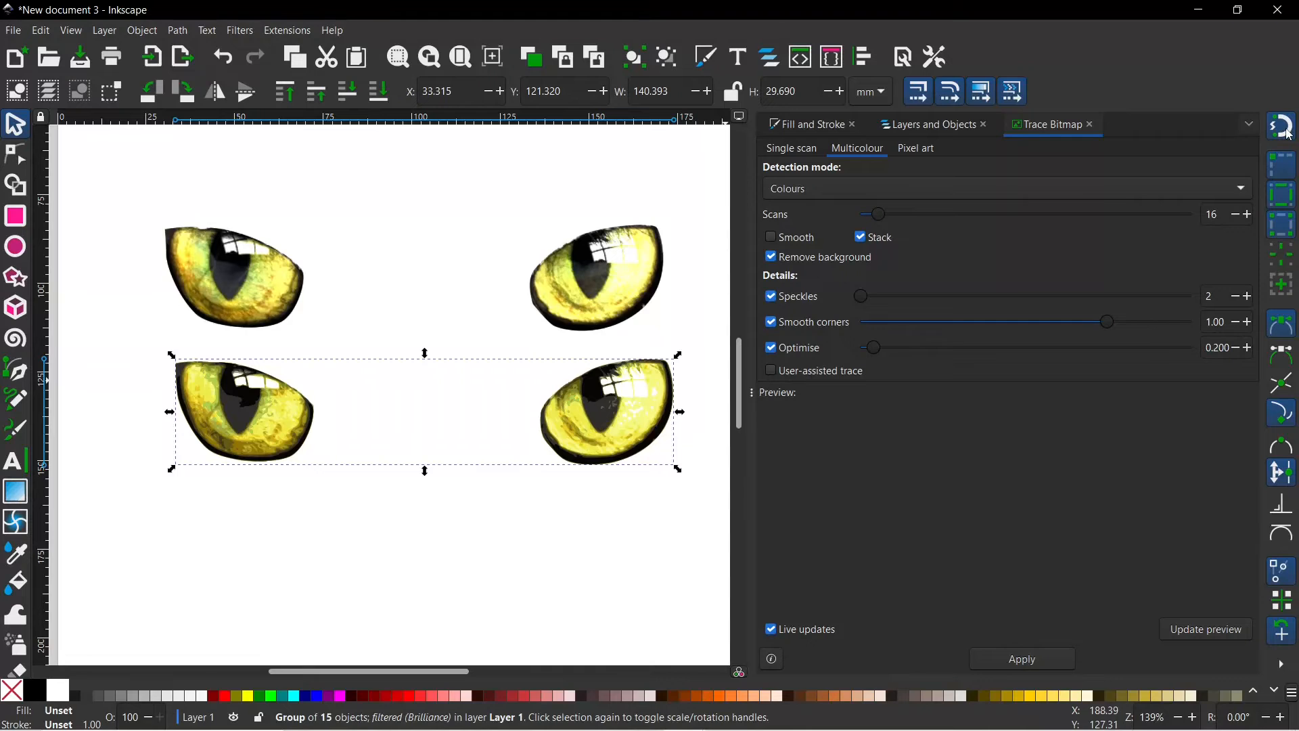
{"action": "left_click", "coordinate": [934, 57]}
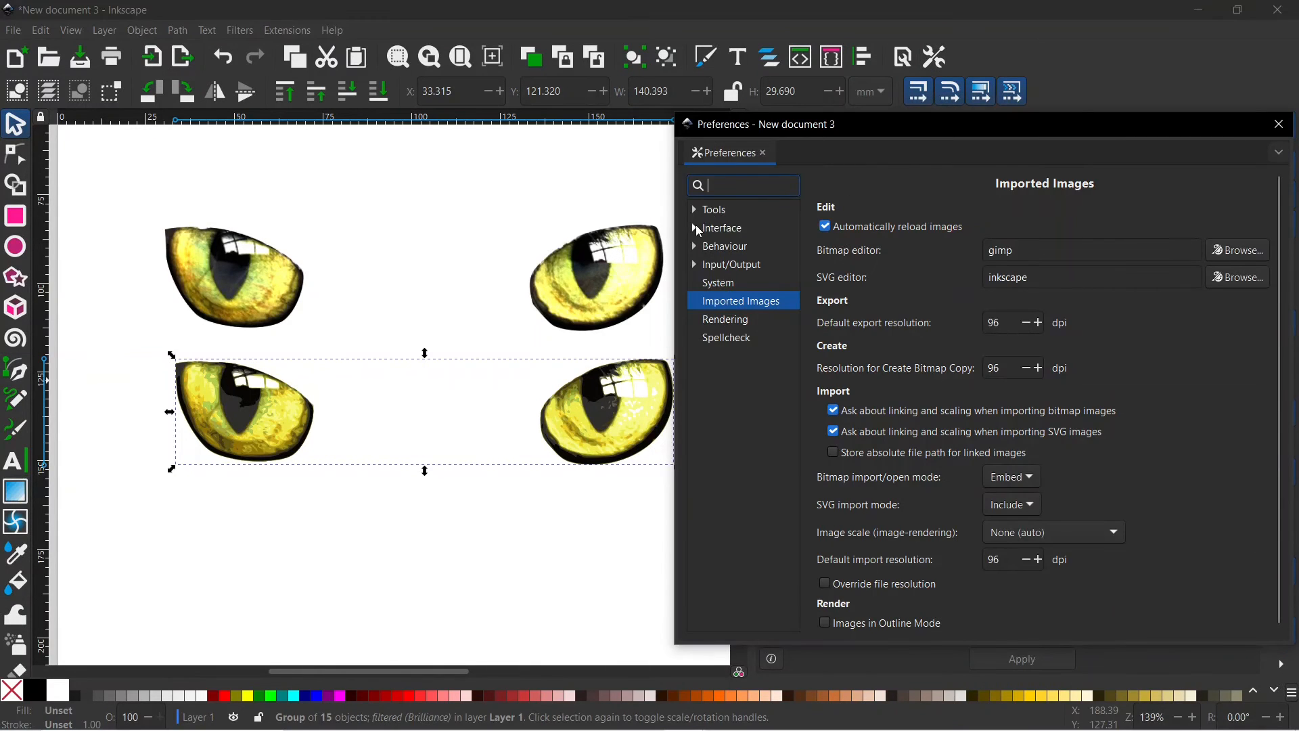
{"action": "left_click", "coordinate": [696, 229]}
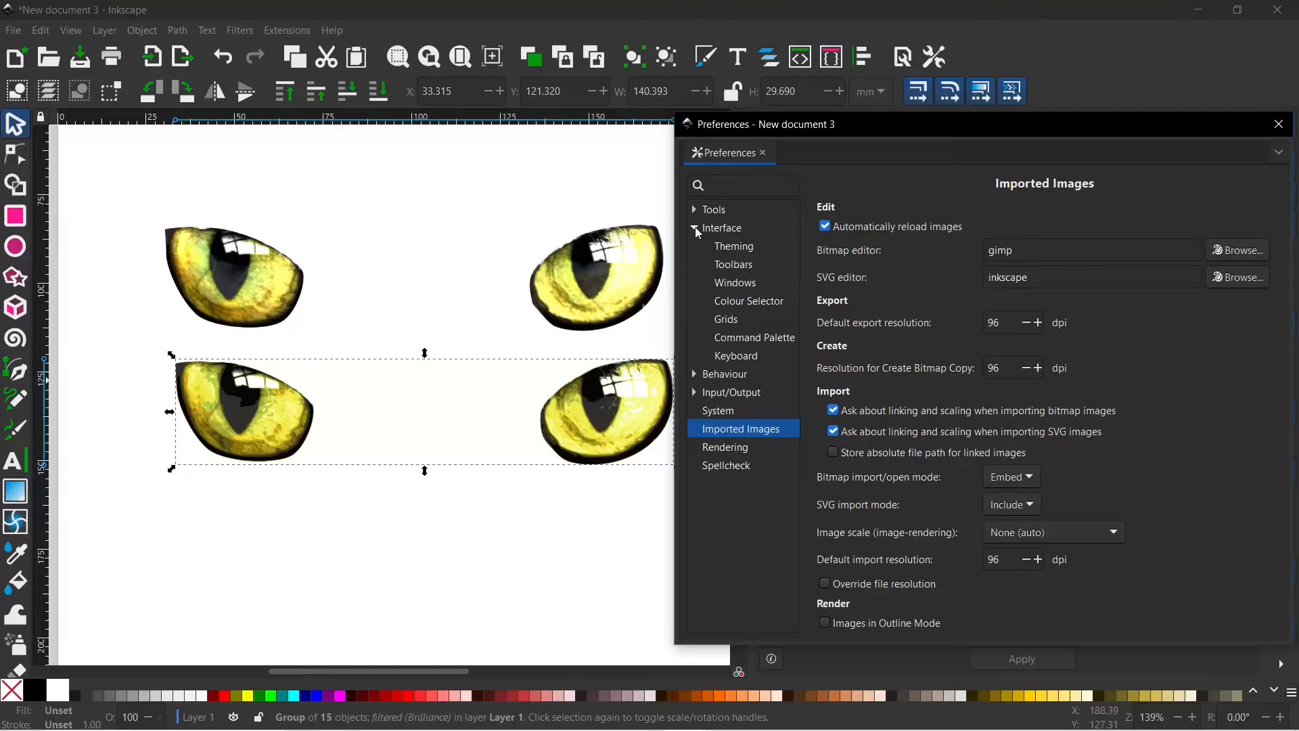
{"action": "left_click", "coordinate": [737, 267]}
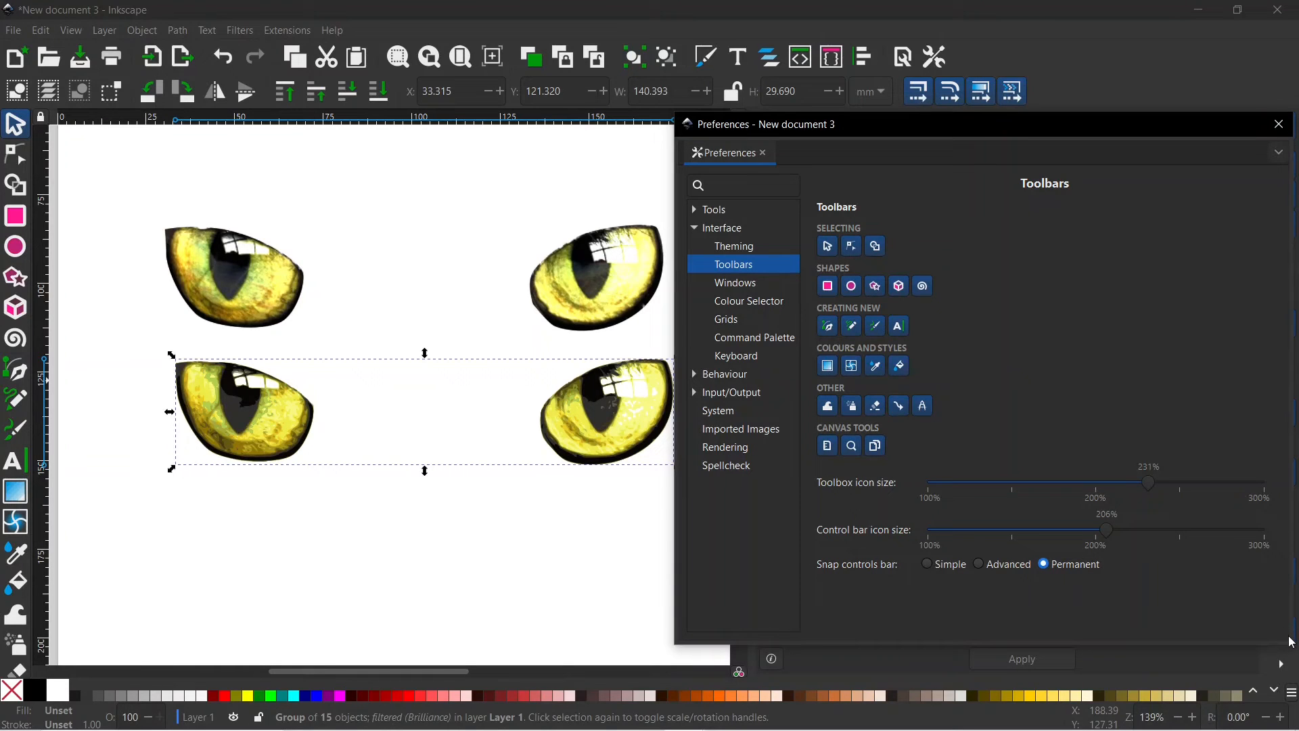
{"action": "left_click", "coordinate": [1284, 133]}
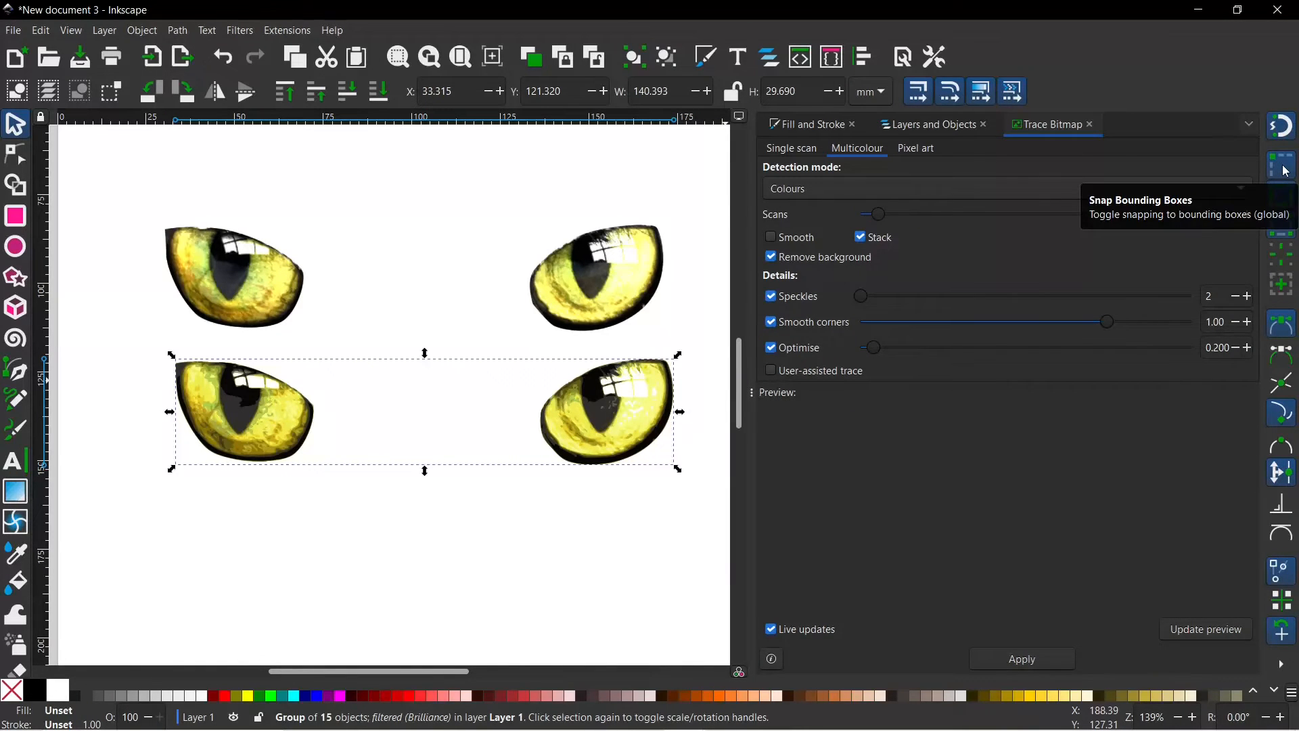
- Snap the traced eyes group exactly over the bitmap eyes and rename the group "vector eyes"
{"action": "left_click_drag", "start_coordinate": [209, 404], "coordinate": [242, 294]}
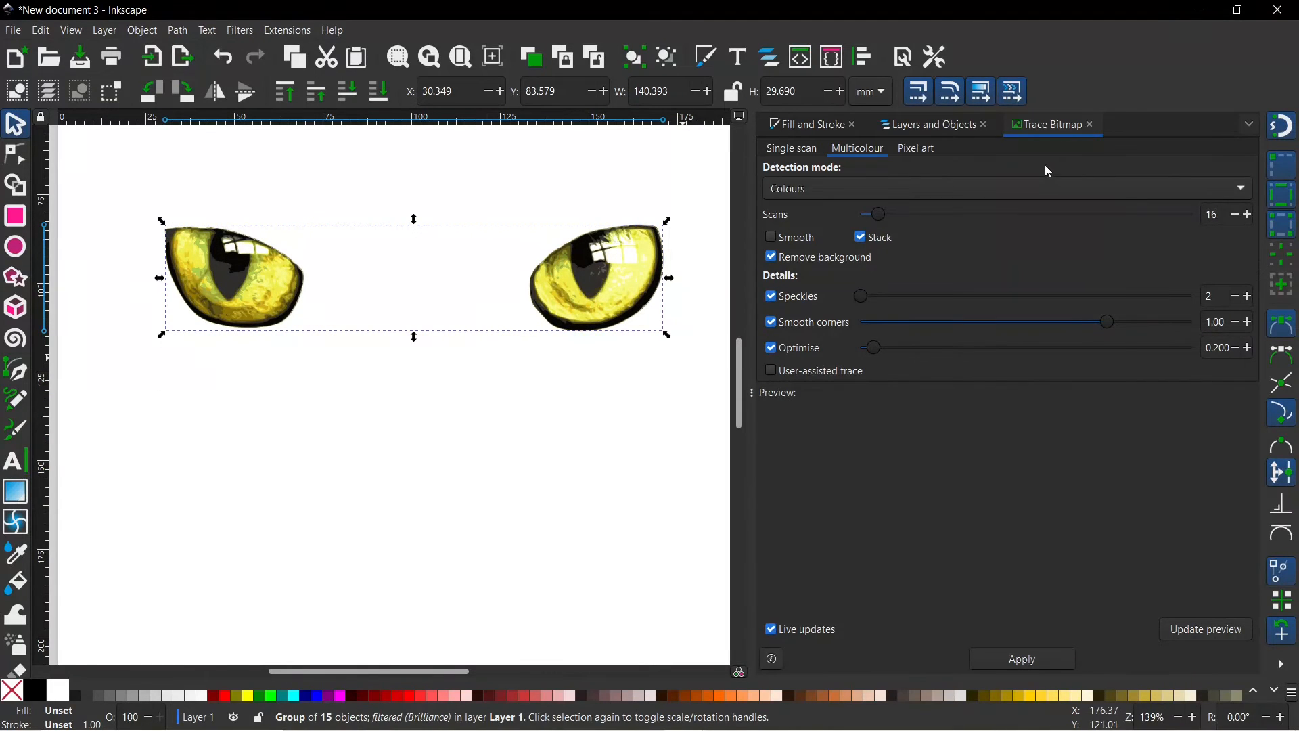
{"action": "left_click", "coordinate": [926, 128]}
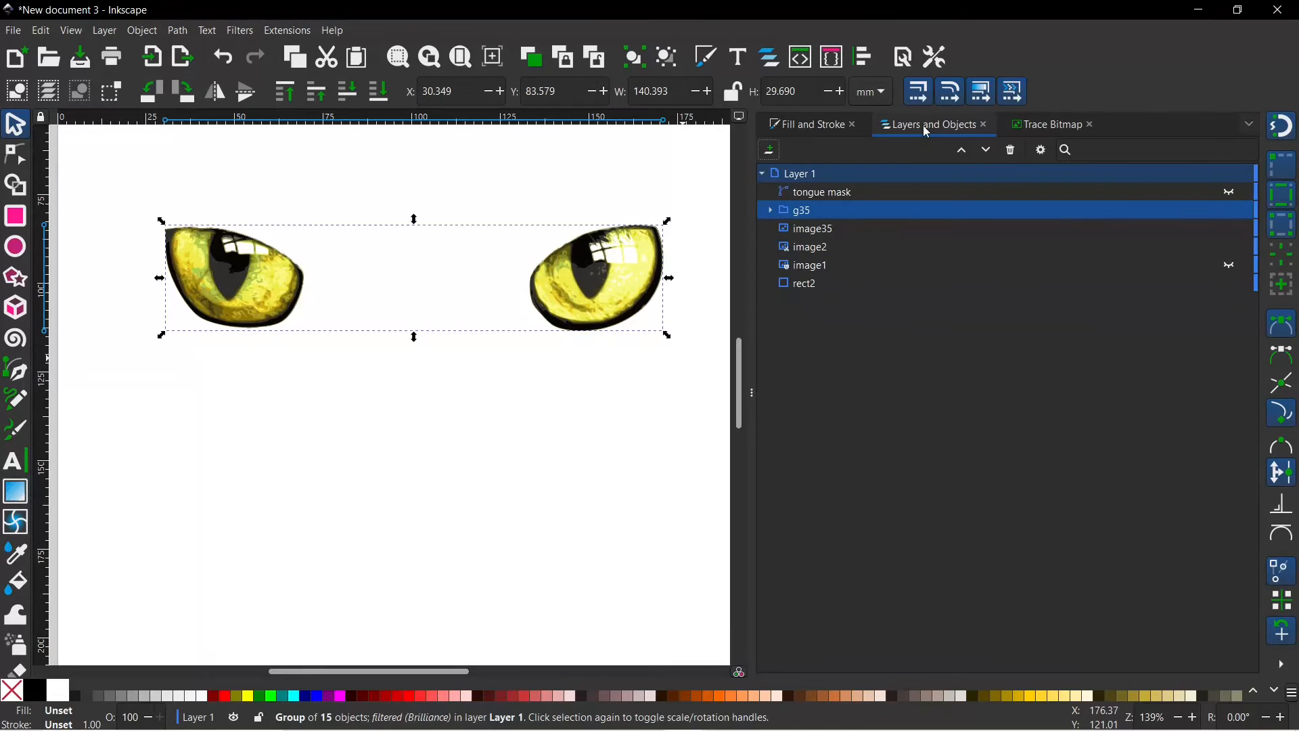
{"action": "double_click", "coordinate": [806, 211]}
{"action": "type", "text": "vector eyes"}
{"action": "key", "text": "Return"}
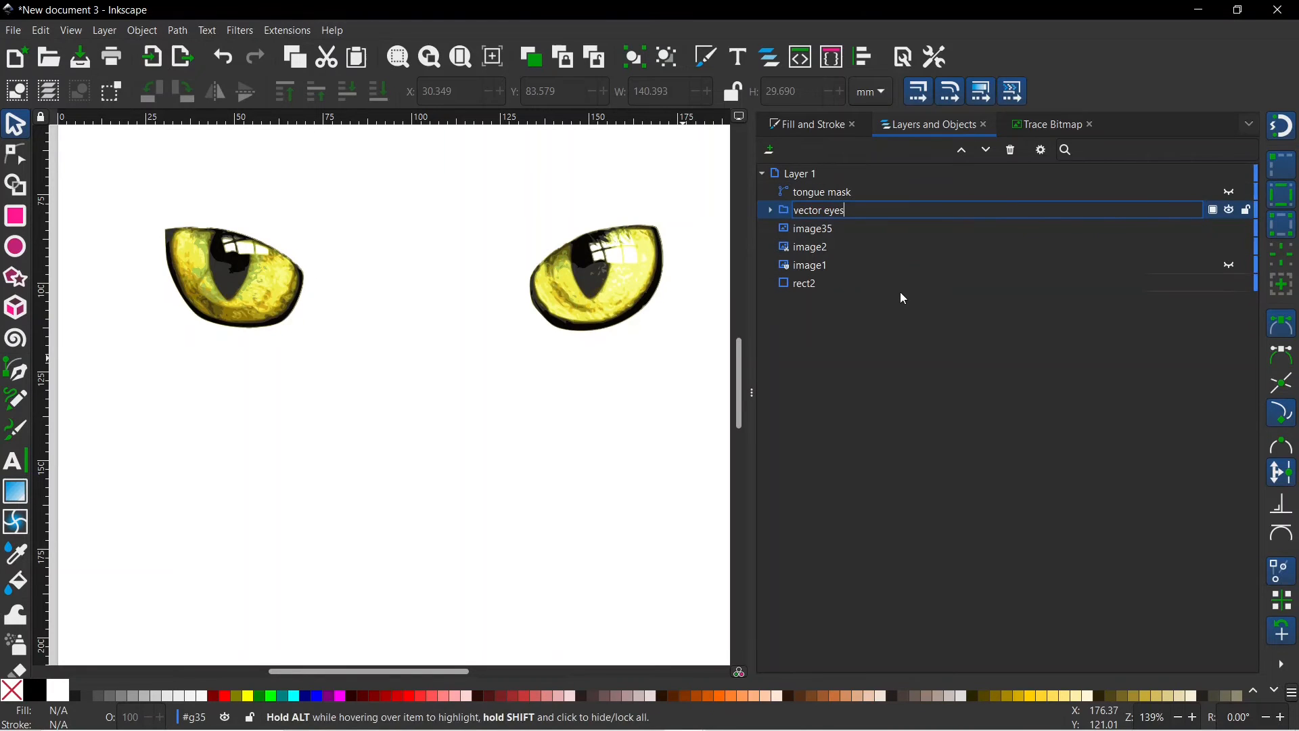
- Hide the vector eyes group and the eyes' bitmap copy, and release the clip from the cat photo image2
{"action": "left_click", "coordinate": [1228, 229]}
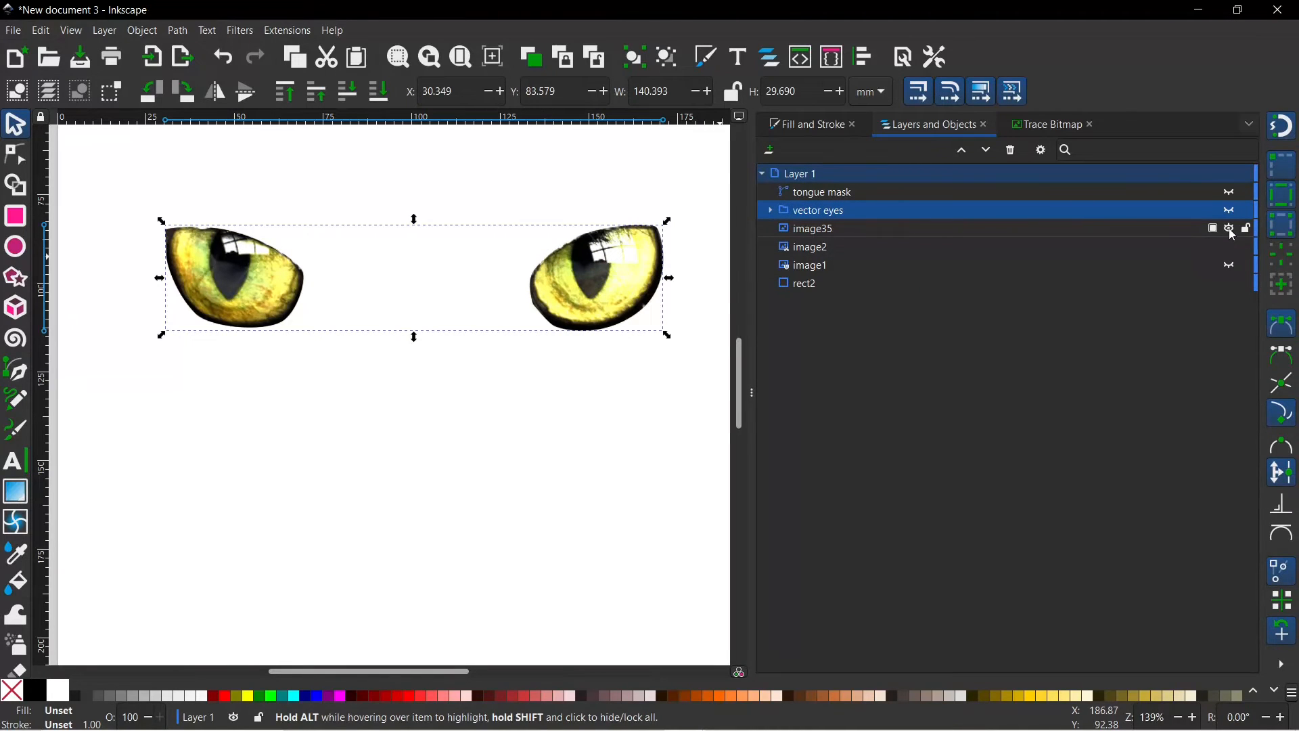
{"action": "left_click", "coordinate": [804, 247]}
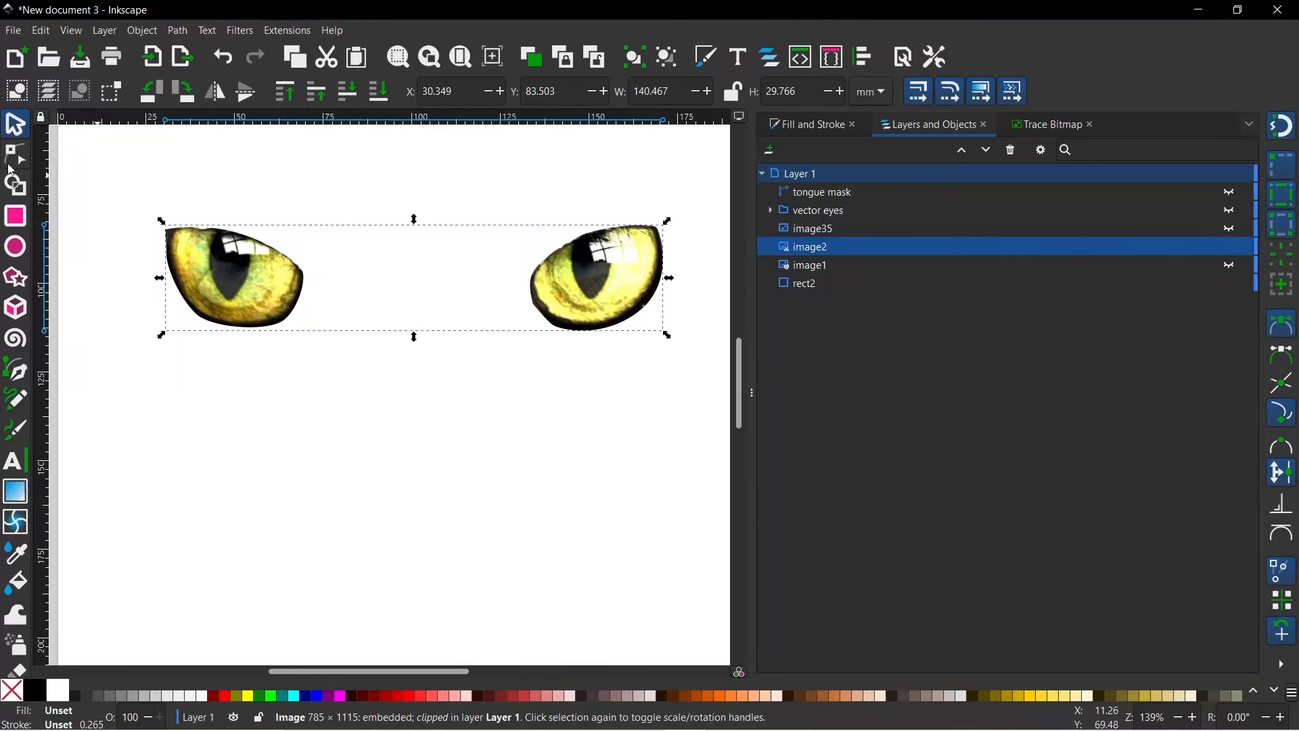
{"action": "left_click", "coordinate": [143, 30]}
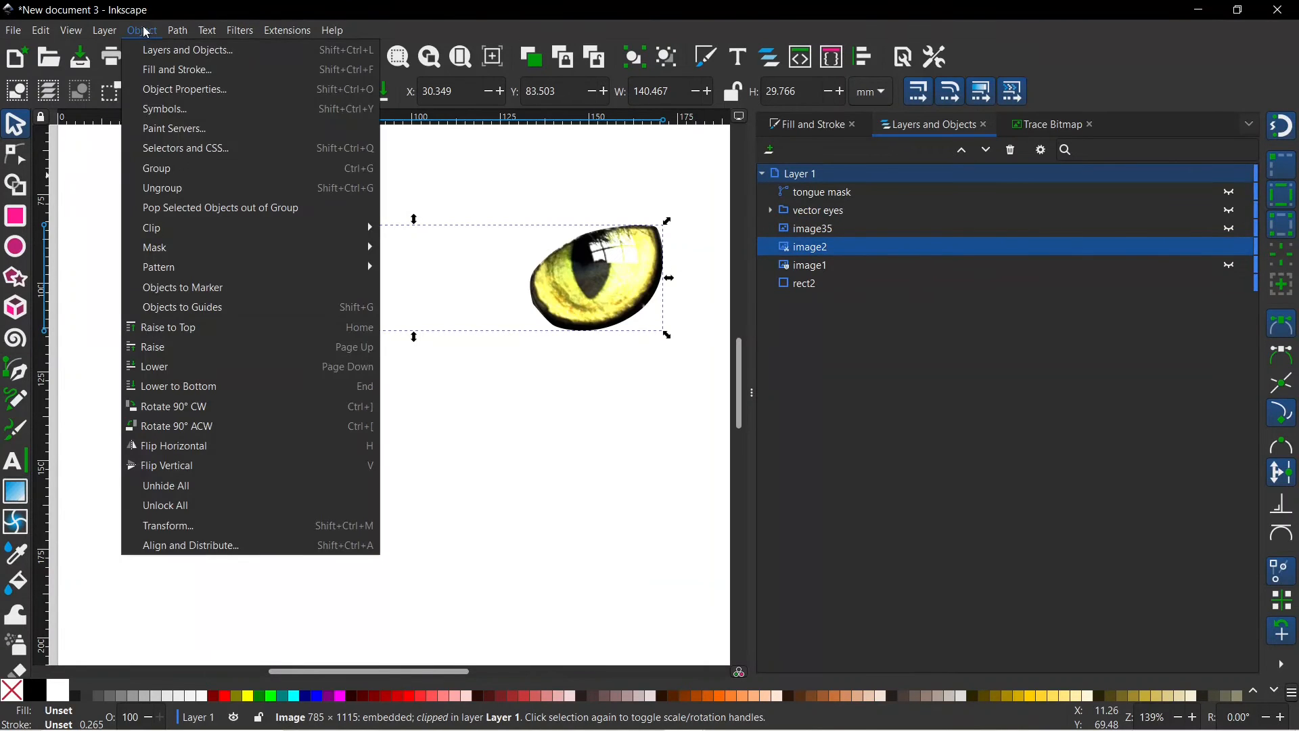
{"action": "mouse_move", "coordinate": [366, 229]}
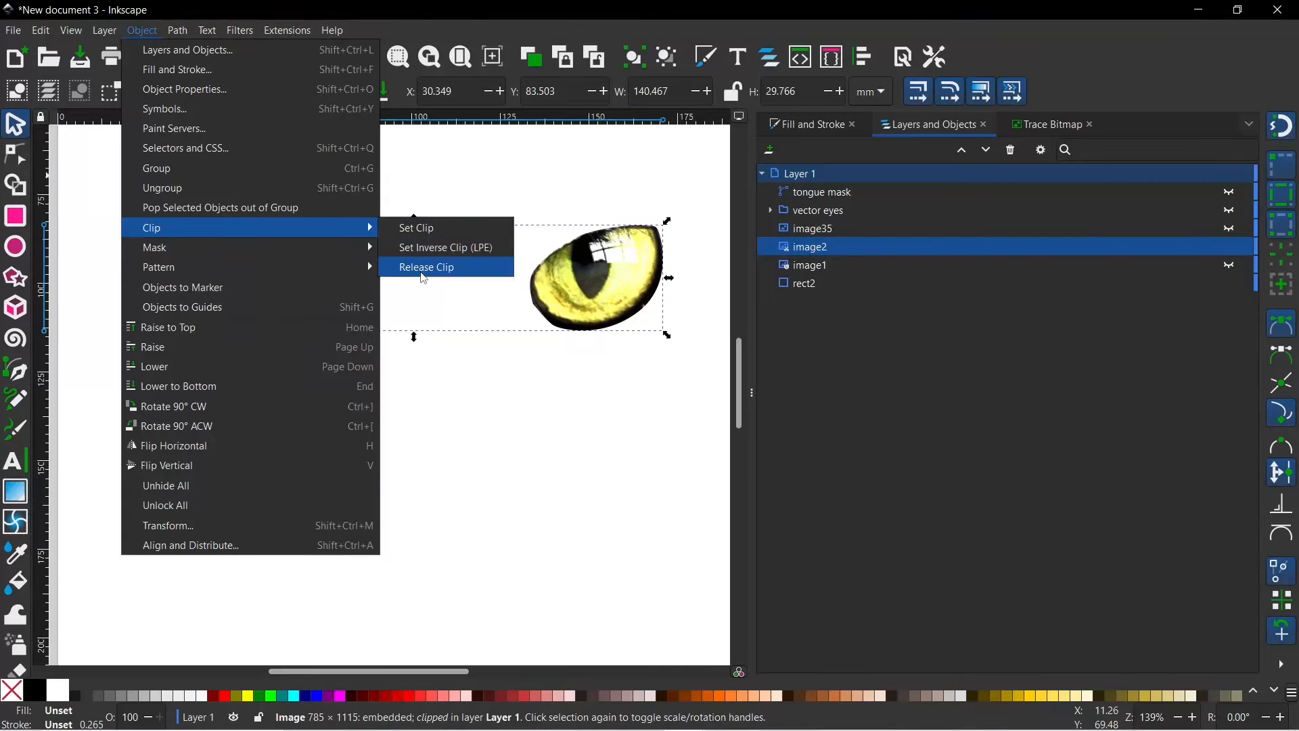
{"action": "left_click", "coordinate": [424, 269]}
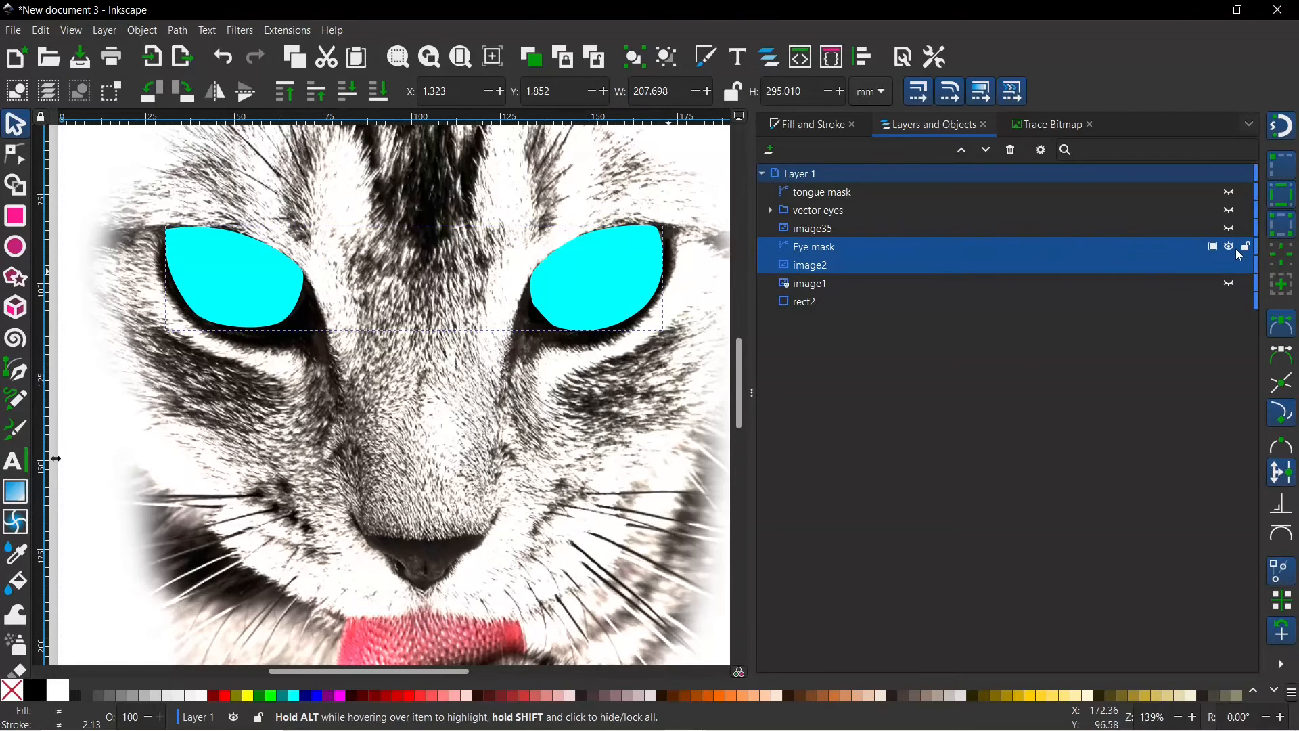
- Hide the released Eye mask and leave the full cat photo image2 selected and shown
{"action": "left_click", "coordinate": [1231, 248]}
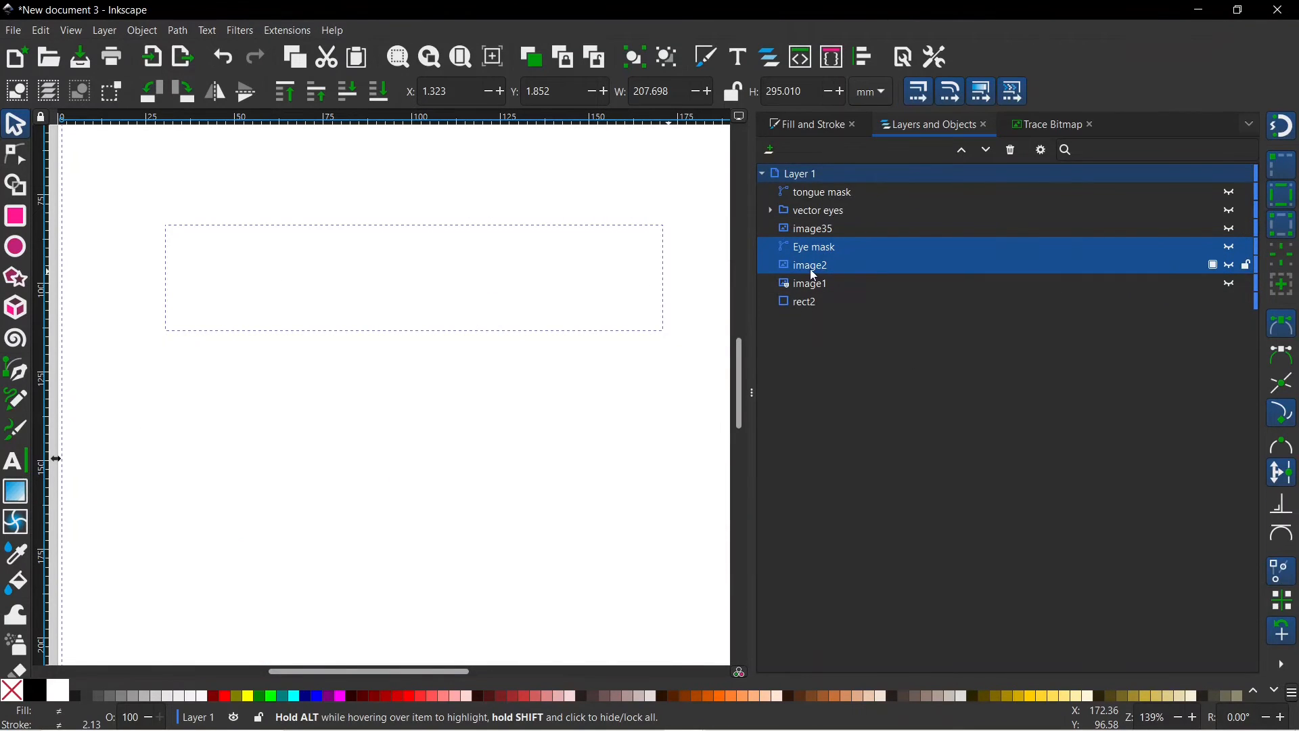
{"action": "left_click", "coordinate": [552, 387]}
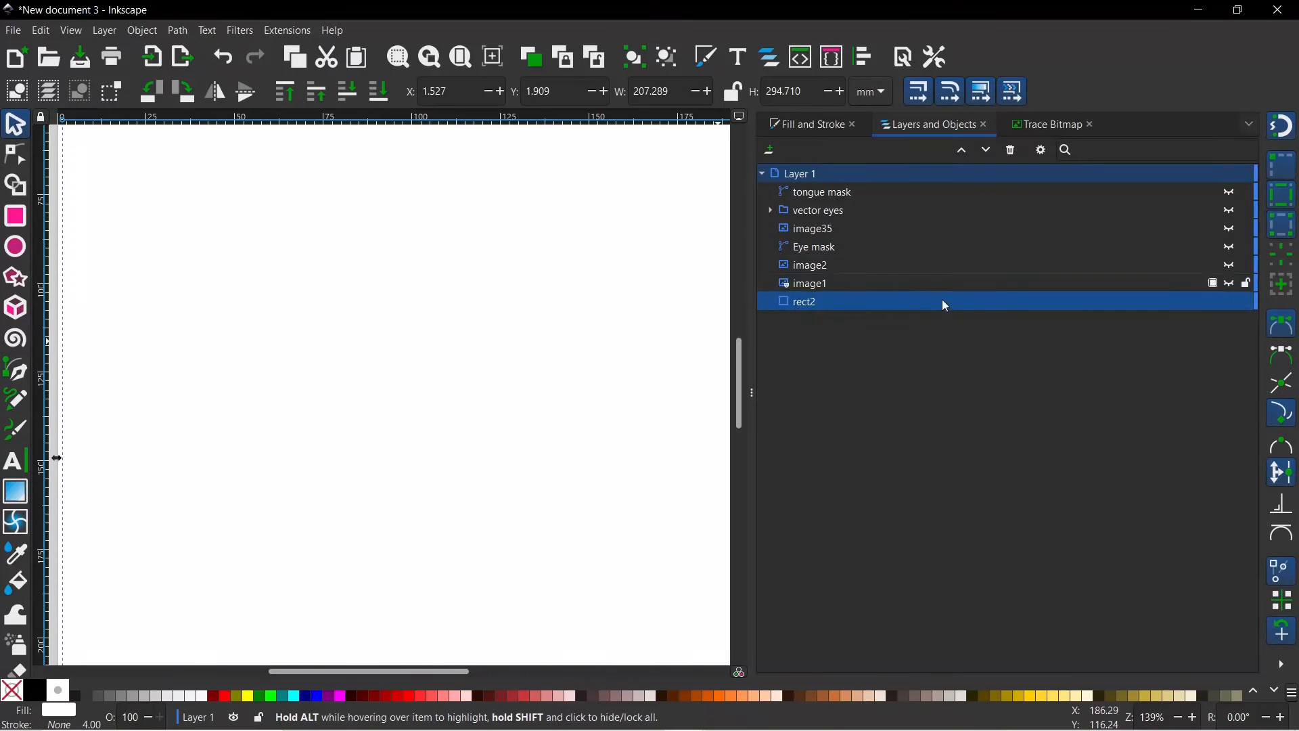
{"action": "left_click", "coordinate": [803, 265]}
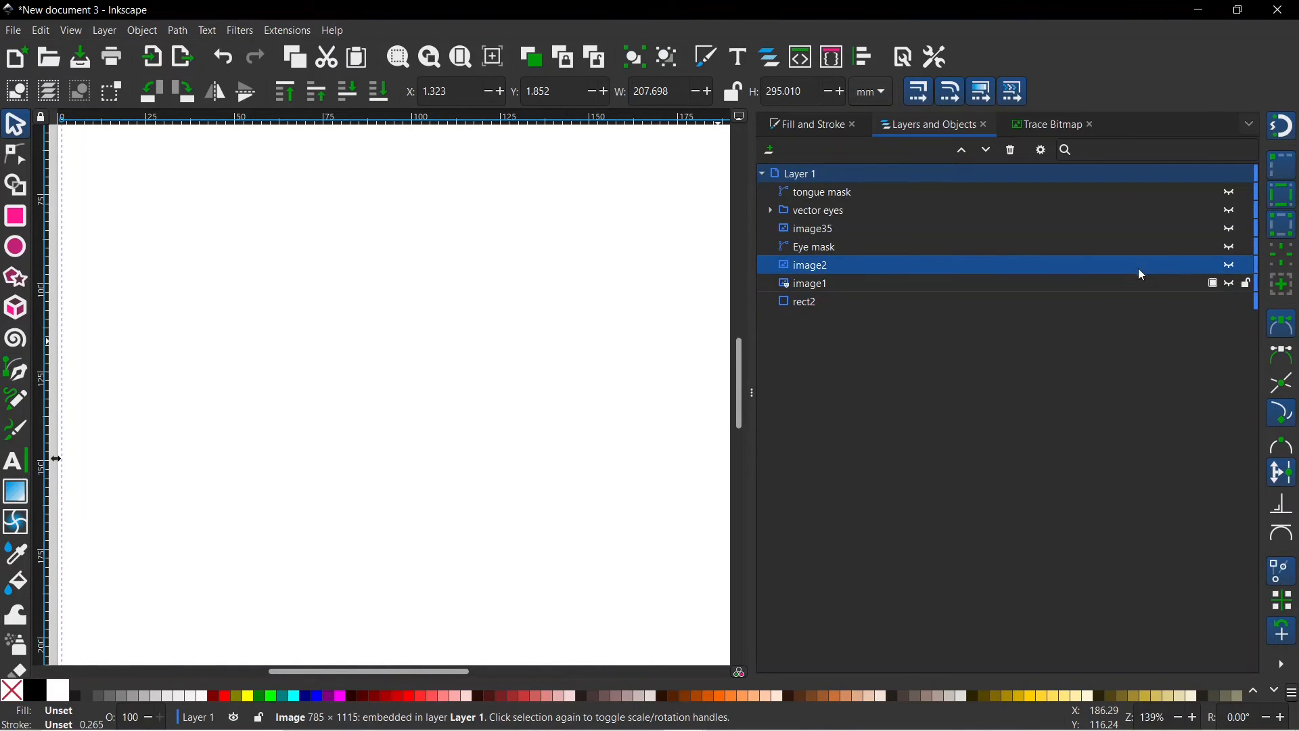
{"action": "left_click", "coordinate": [1233, 267]}
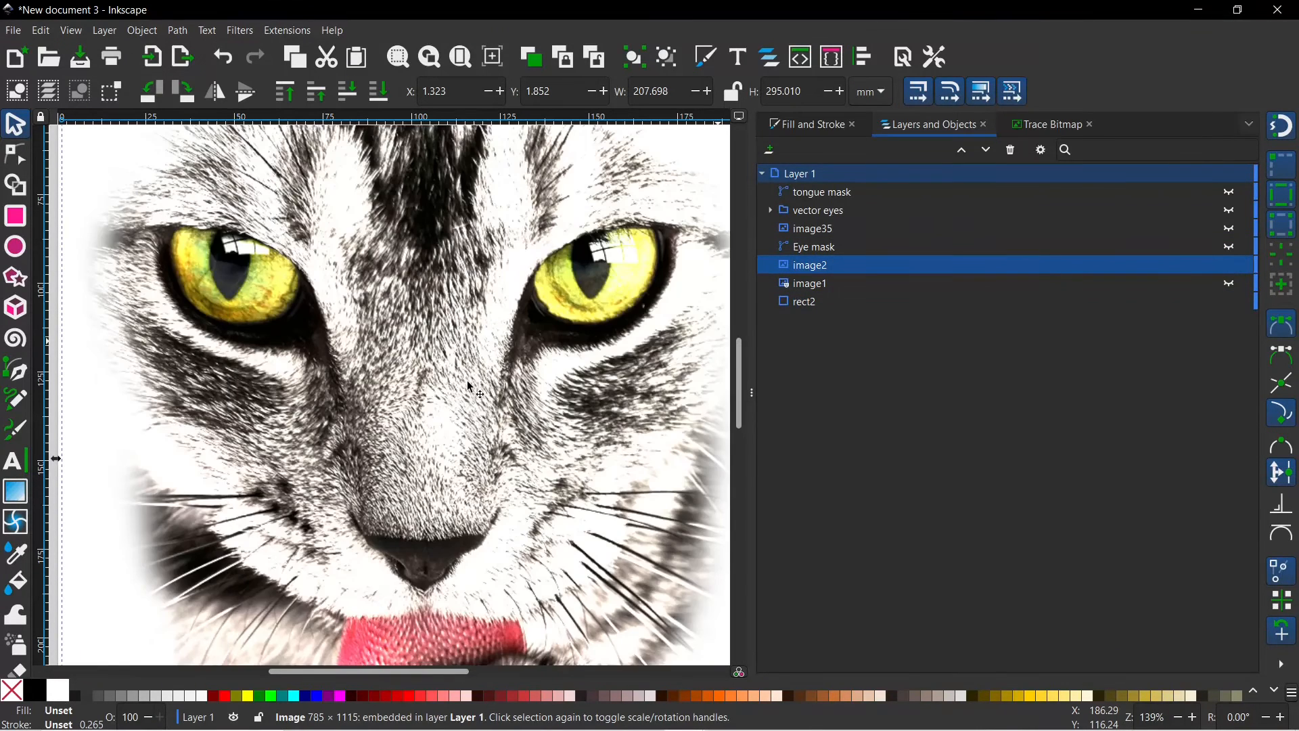
- Clip image2 with the unhidden tongue mask and make a bitmap copy of the clipped tongue
{"action": "scroll", "coordinate": [433, 391], "scroll_direction": "down", "scroll_amount": 1}
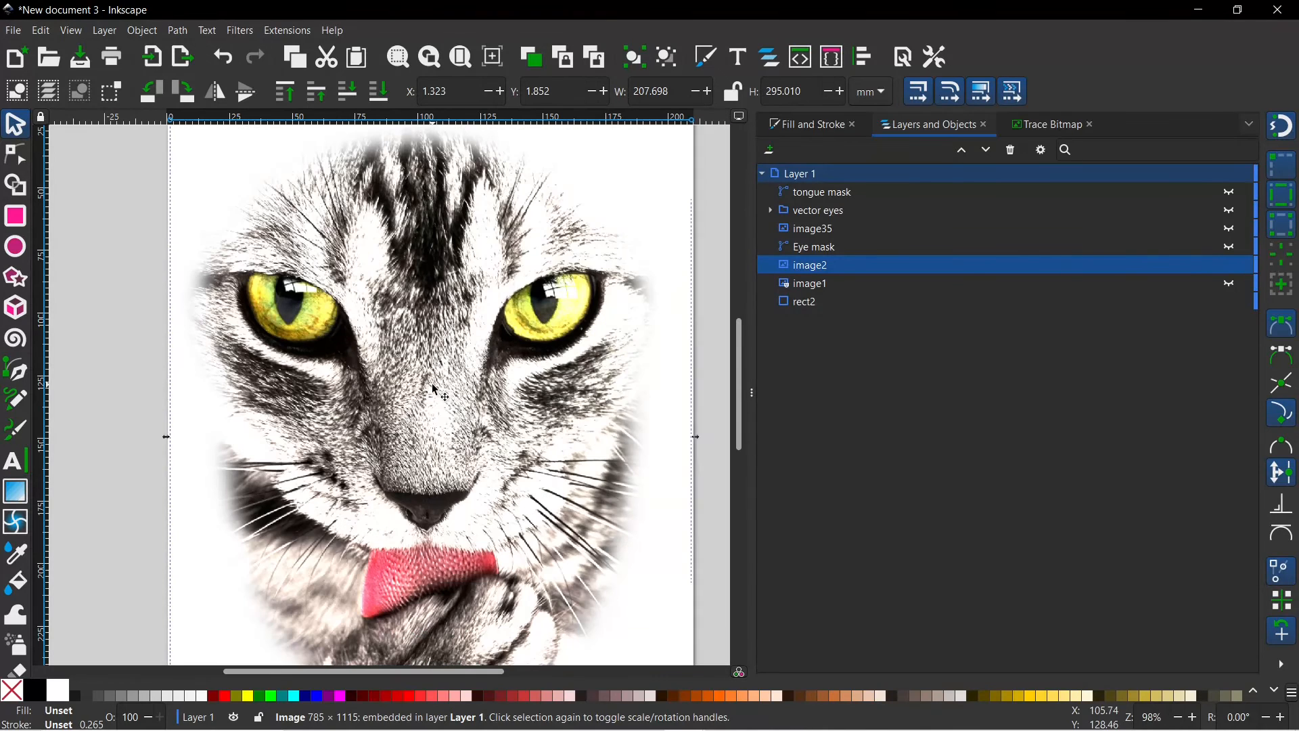
{"action": "scroll", "coordinate": [437, 392], "scroll_direction": "down", "scroll_amount": 1}
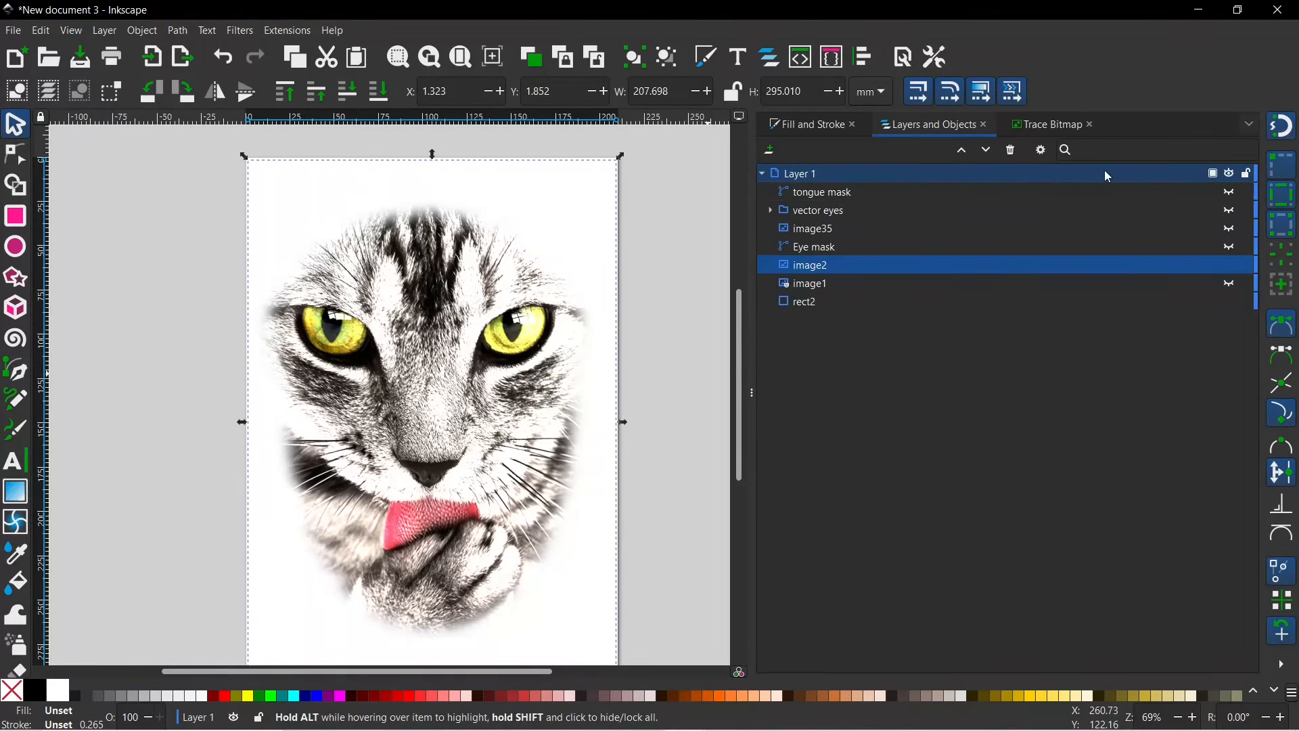
{"action": "left_click", "coordinate": [1231, 193]}
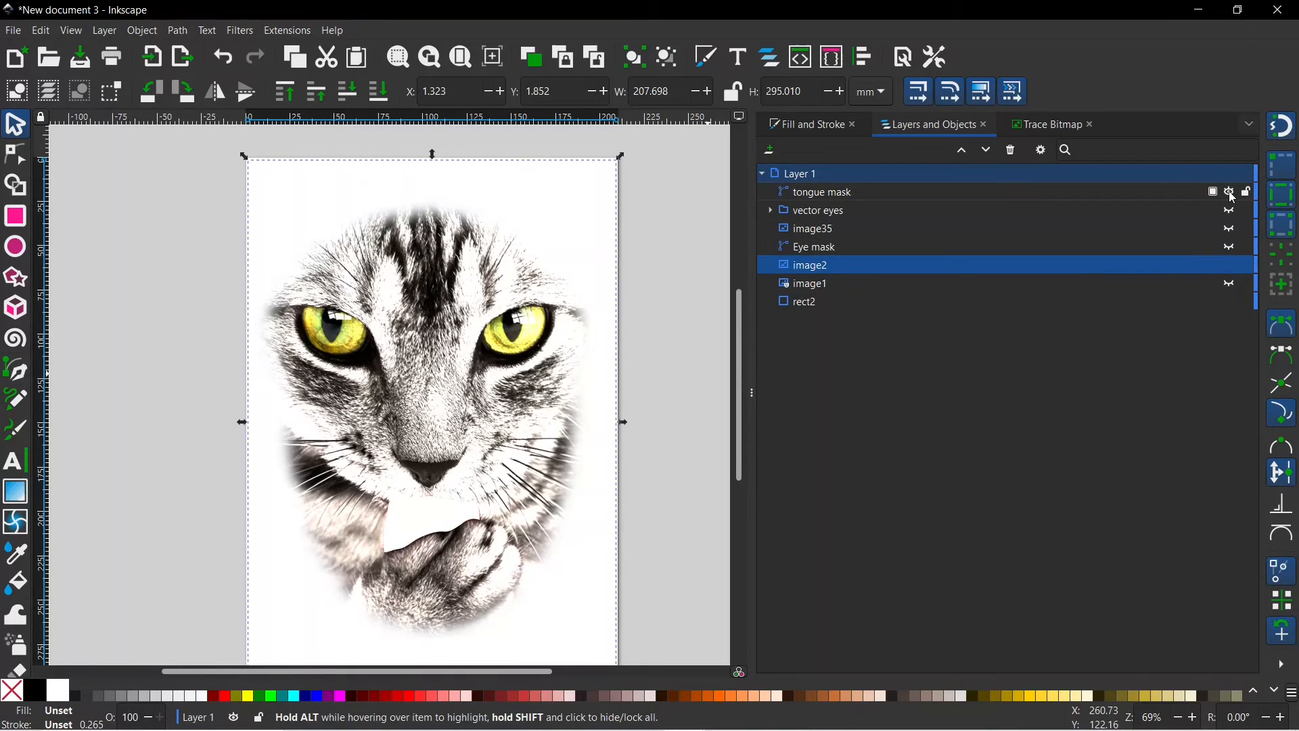
{"action": "left_click", "coordinate": [401, 527], "text": "shift"}
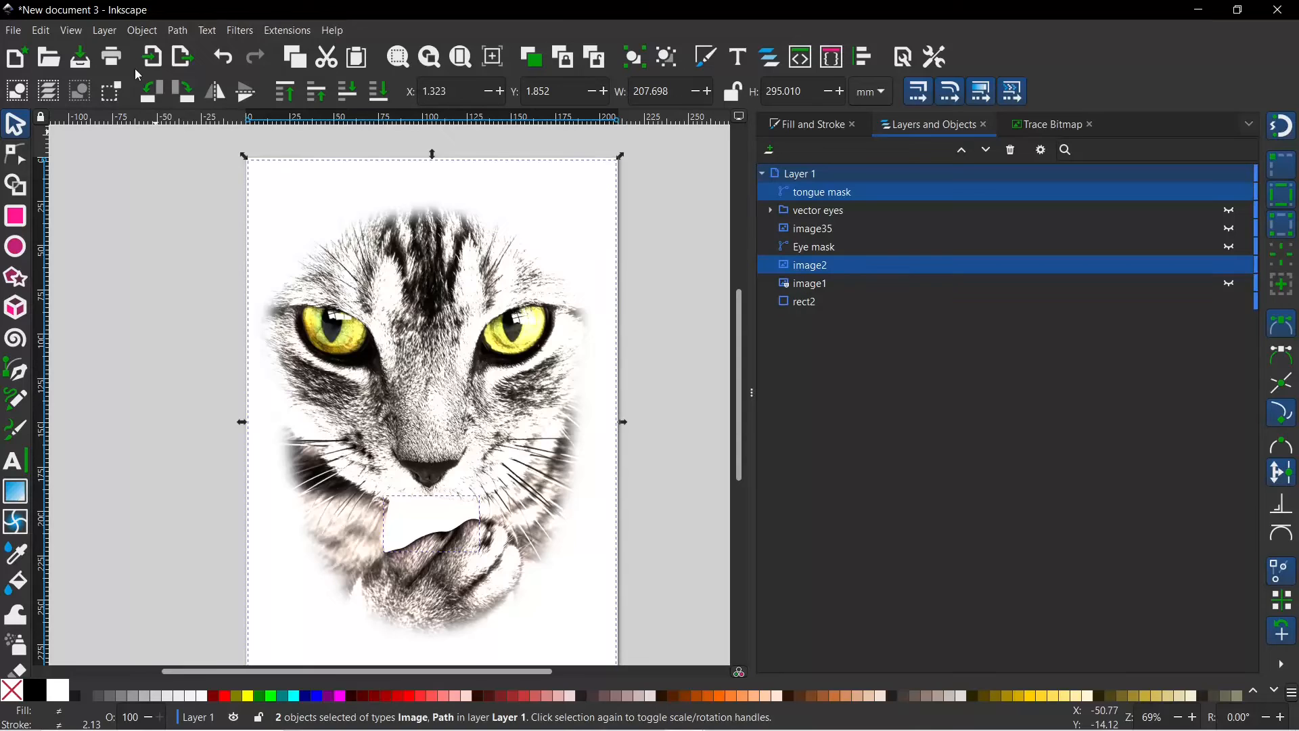
{"action": "left_click", "coordinate": [145, 34]}
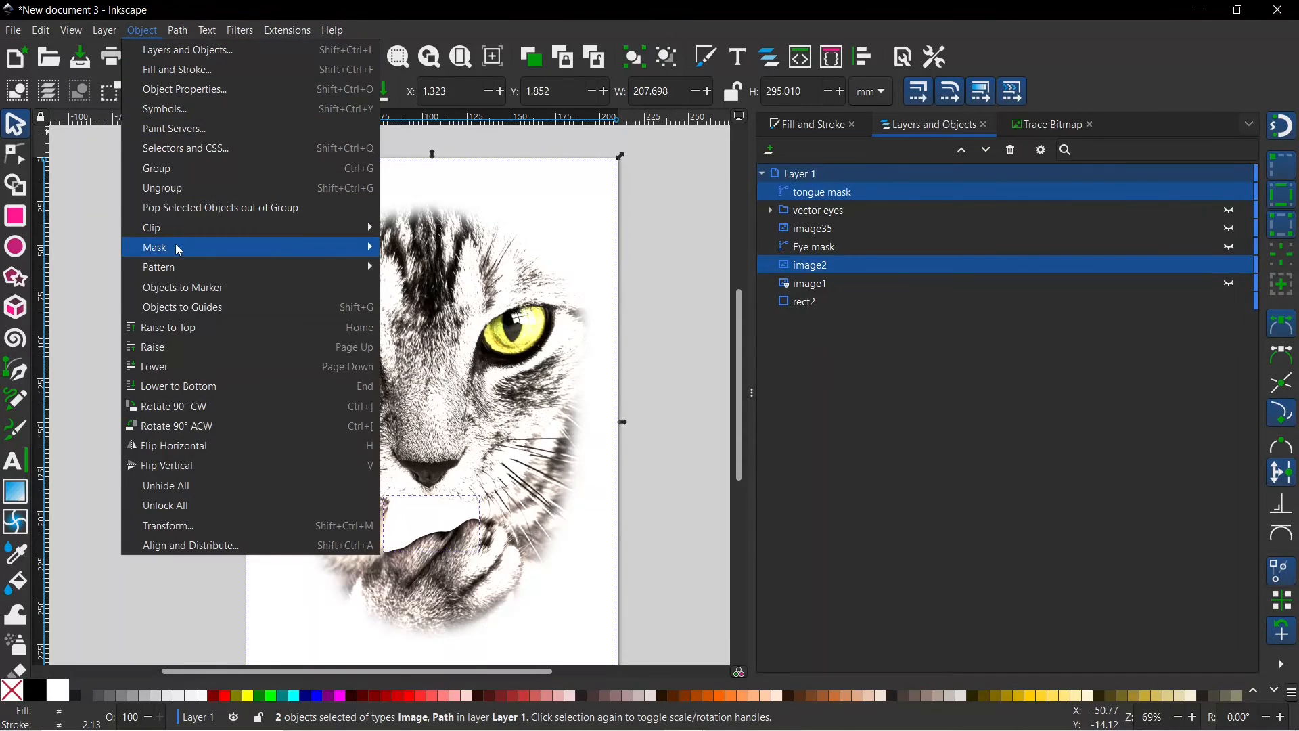
{"action": "mouse_move", "coordinate": [286, 228]}
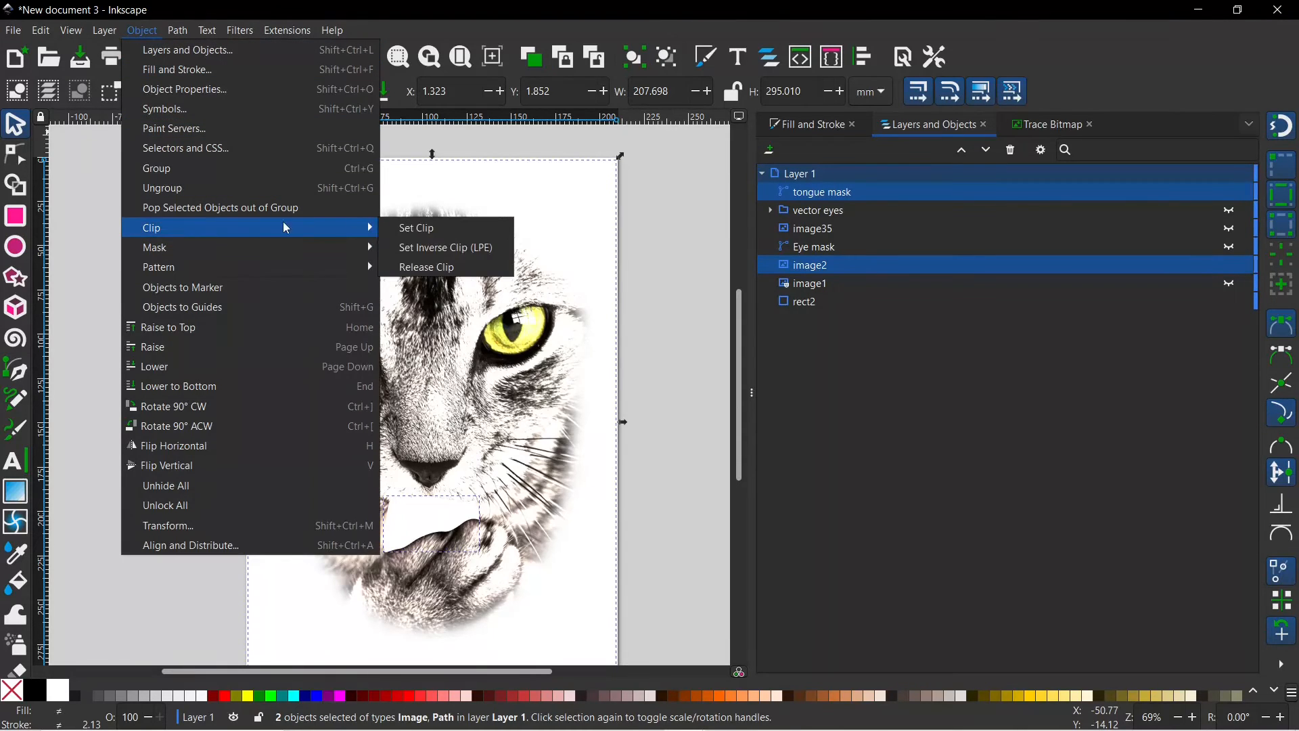
{"action": "left_click", "coordinate": [415, 227]}
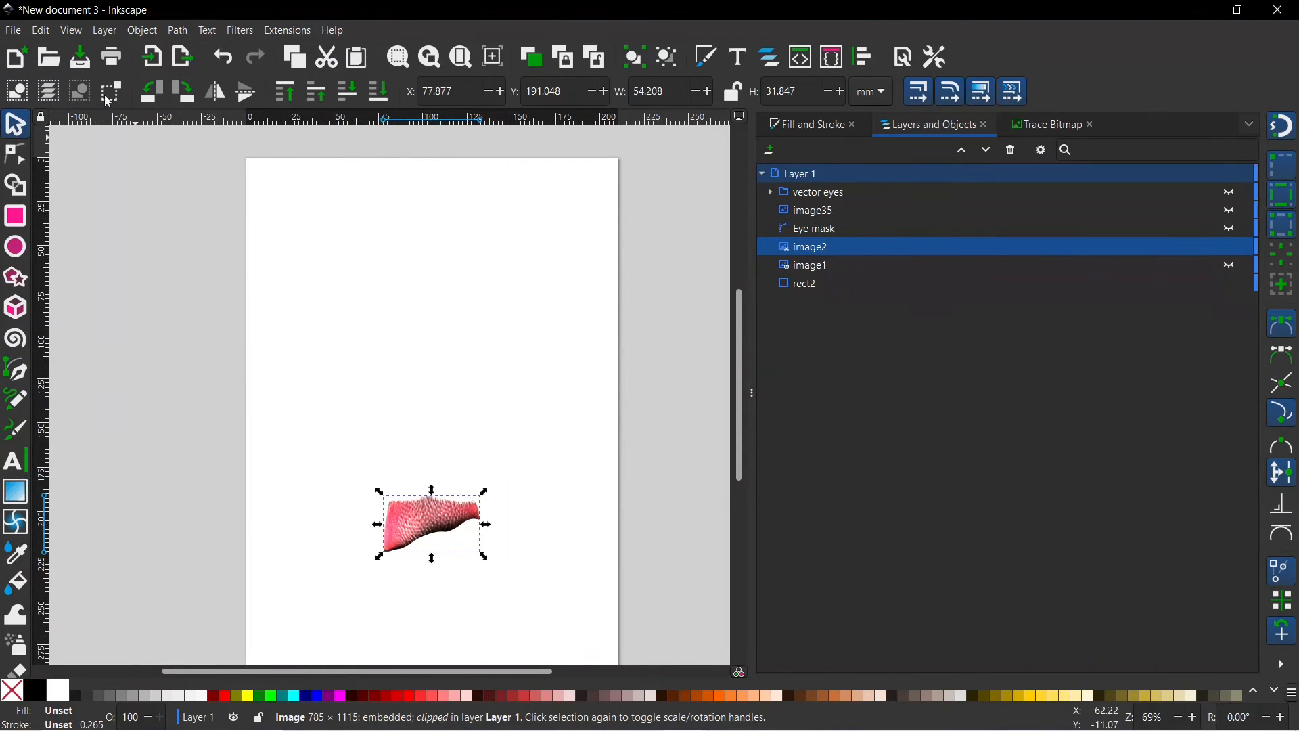
{"action": "left_click", "coordinate": [37, 32]}
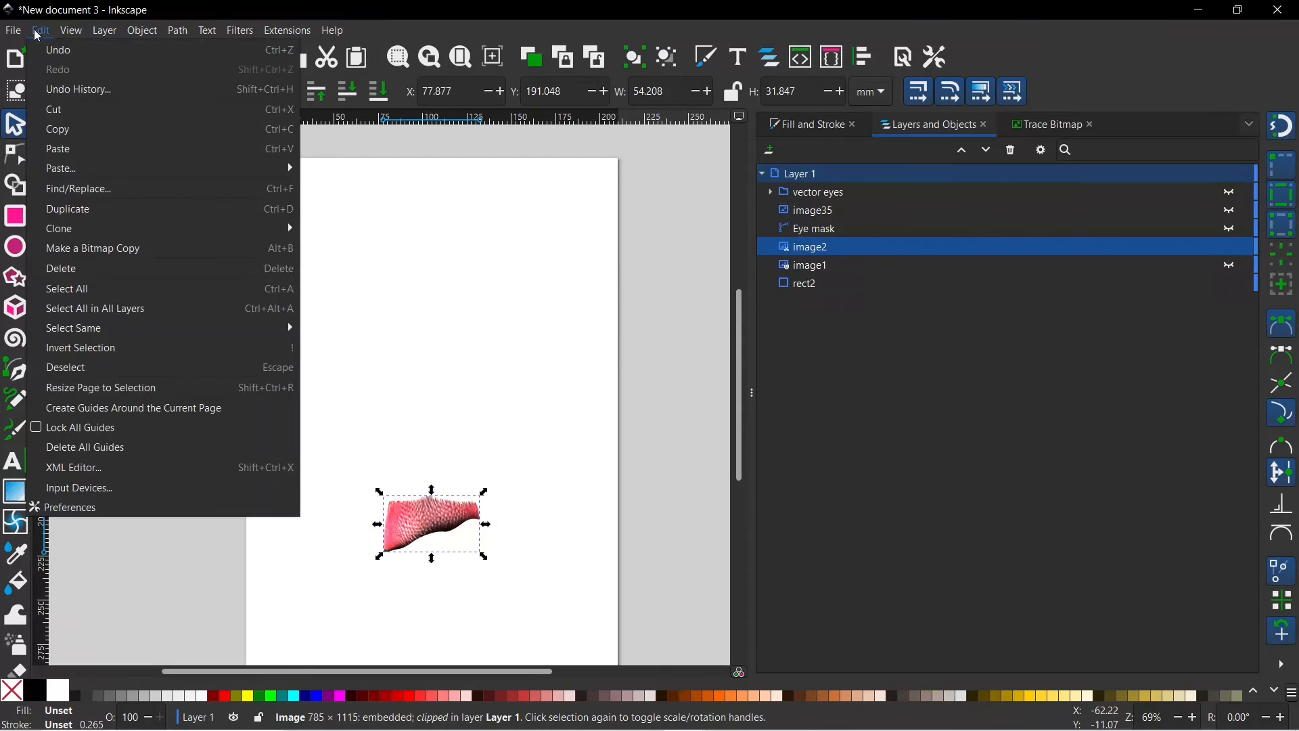
{"action": "left_click", "coordinate": [100, 252]}
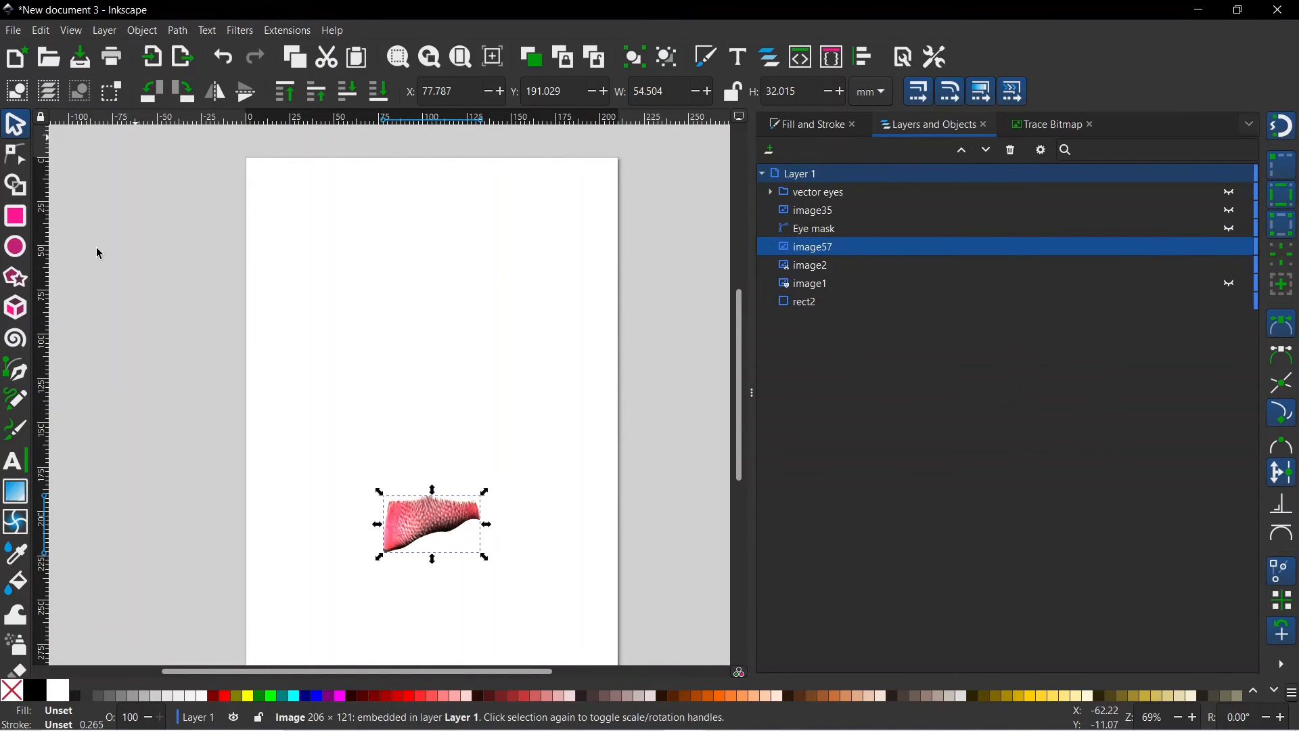
- Trace the tongue bitmap in multicolour with 17 scans, comparing the preview at other scan counts
{"action": "left_click", "coordinate": [1062, 125]}
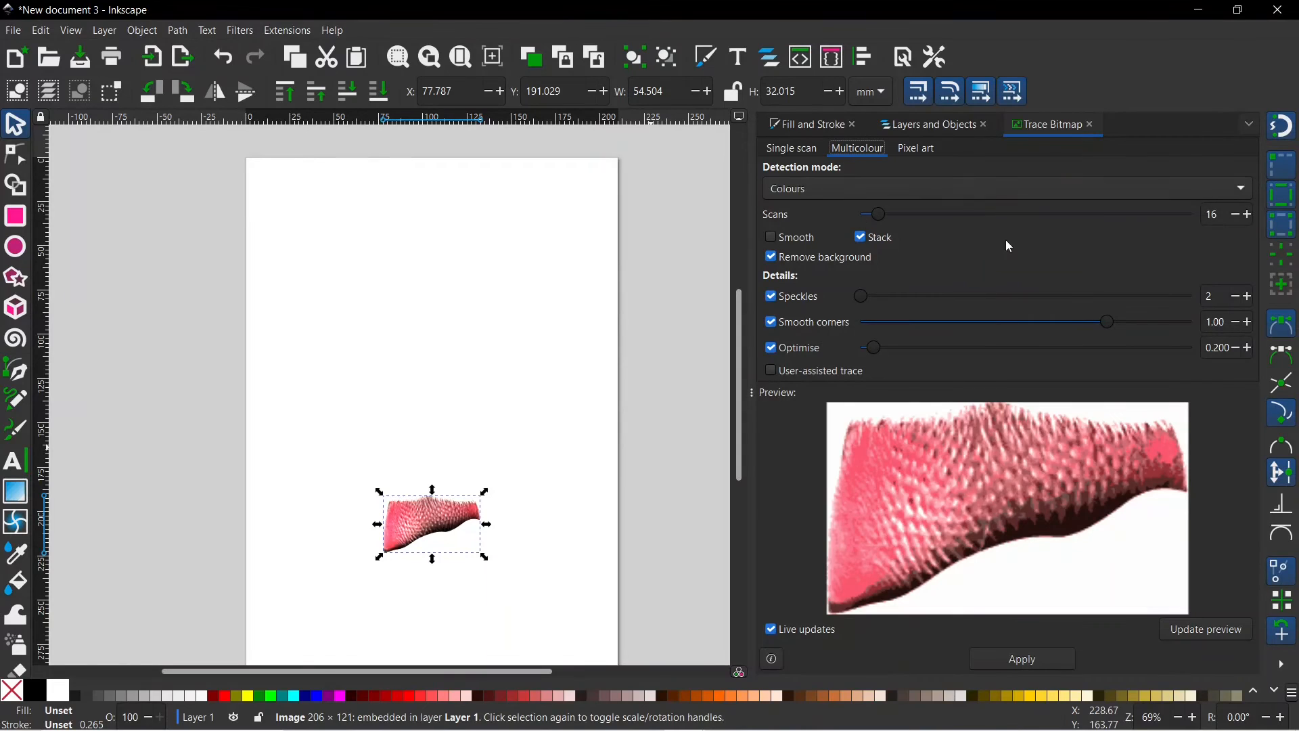
{"action": "left_click", "coordinate": [1247, 215]}
{"action": "left_click", "coordinate": [1249, 214]}
{"action": "left_click", "coordinate": [1250, 214]}
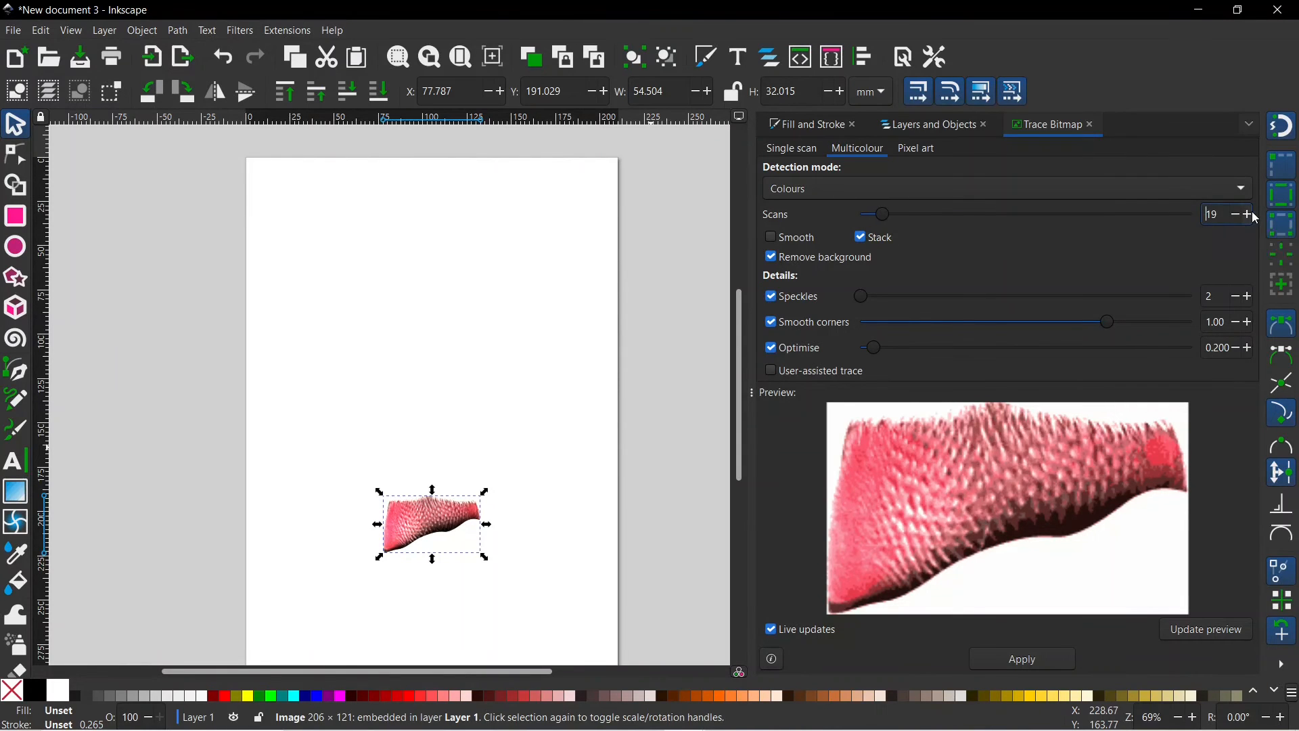
{"action": "left_click", "coordinate": [1240, 220]}
{"action": "left_click", "coordinate": [1240, 219]}
{"action": "left_click", "coordinate": [1240, 219]}
{"action": "left_click", "coordinate": [1250, 215]}
{"action": "left_click", "coordinate": [1037, 659]}
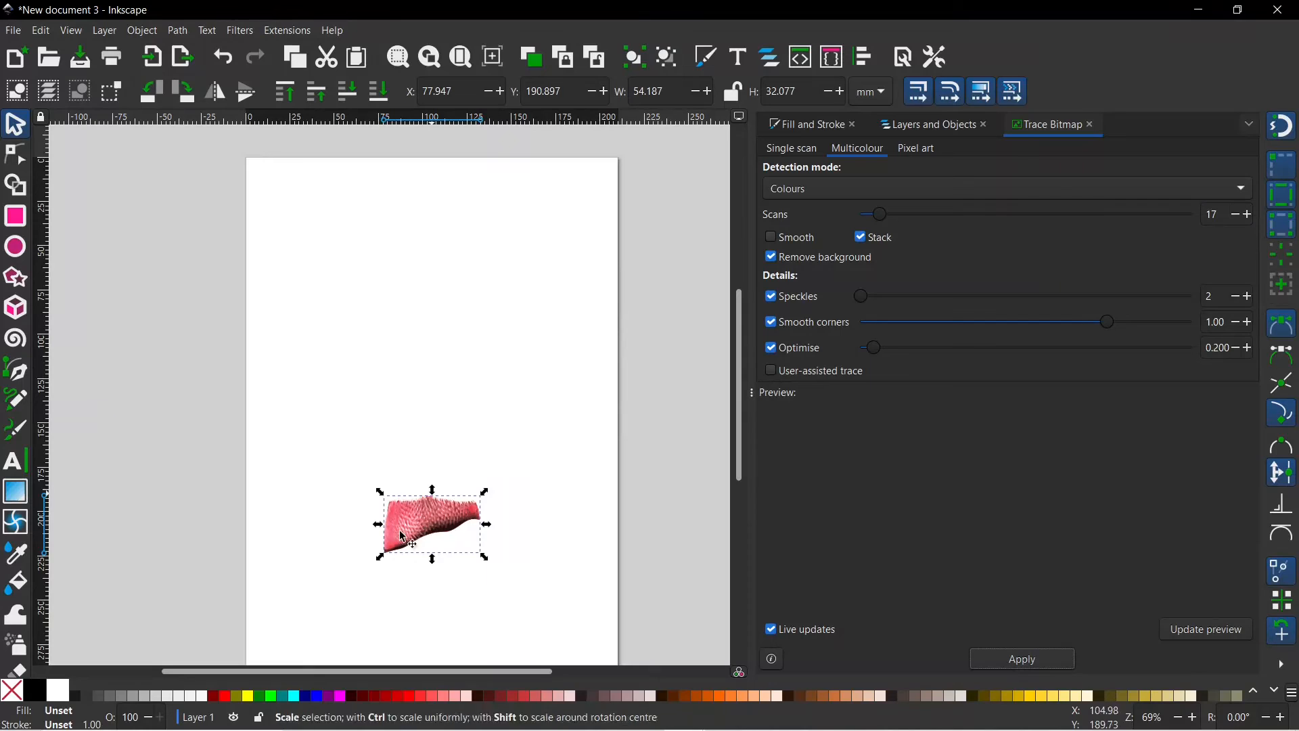
- Rename the traced tongue group "vector tongue" in the object list
{"action": "left_click", "coordinate": [926, 129]}
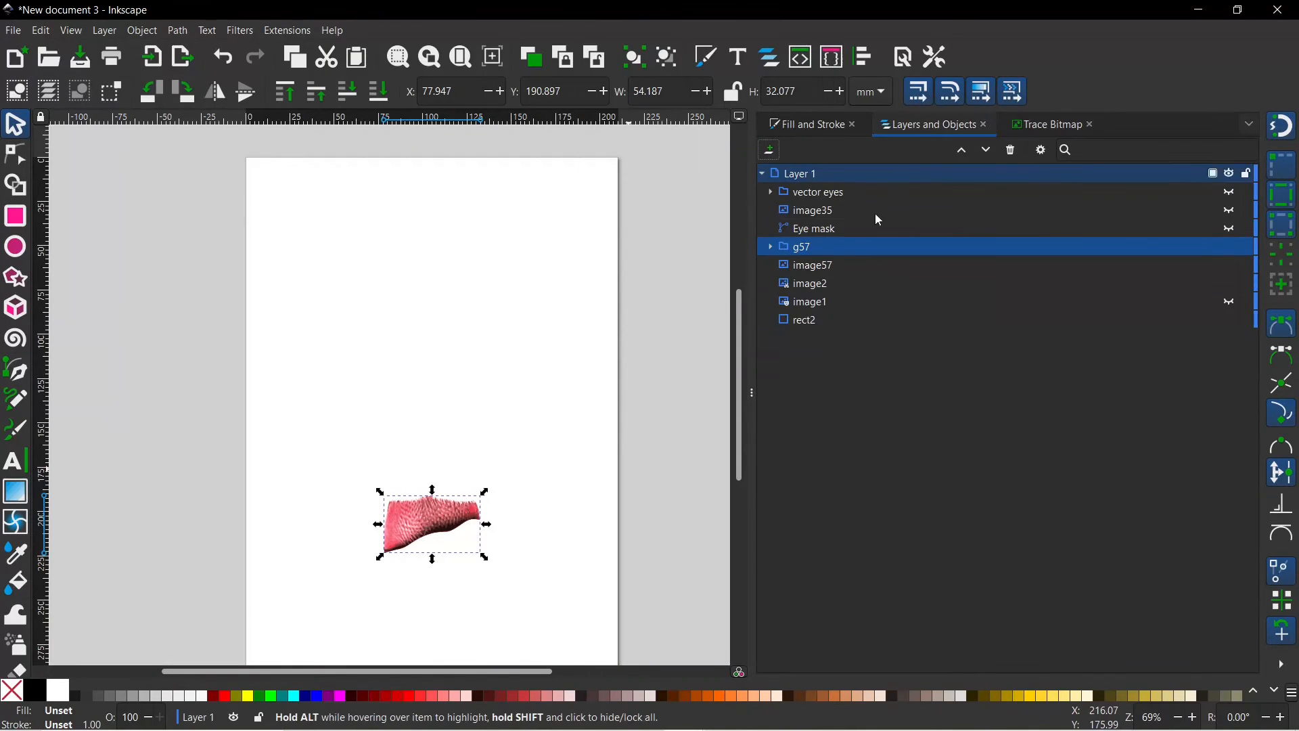
{"action": "left_click", "coordinate": [809, 252]}
{"action": "double_click", "coordinate": [815, 245]}
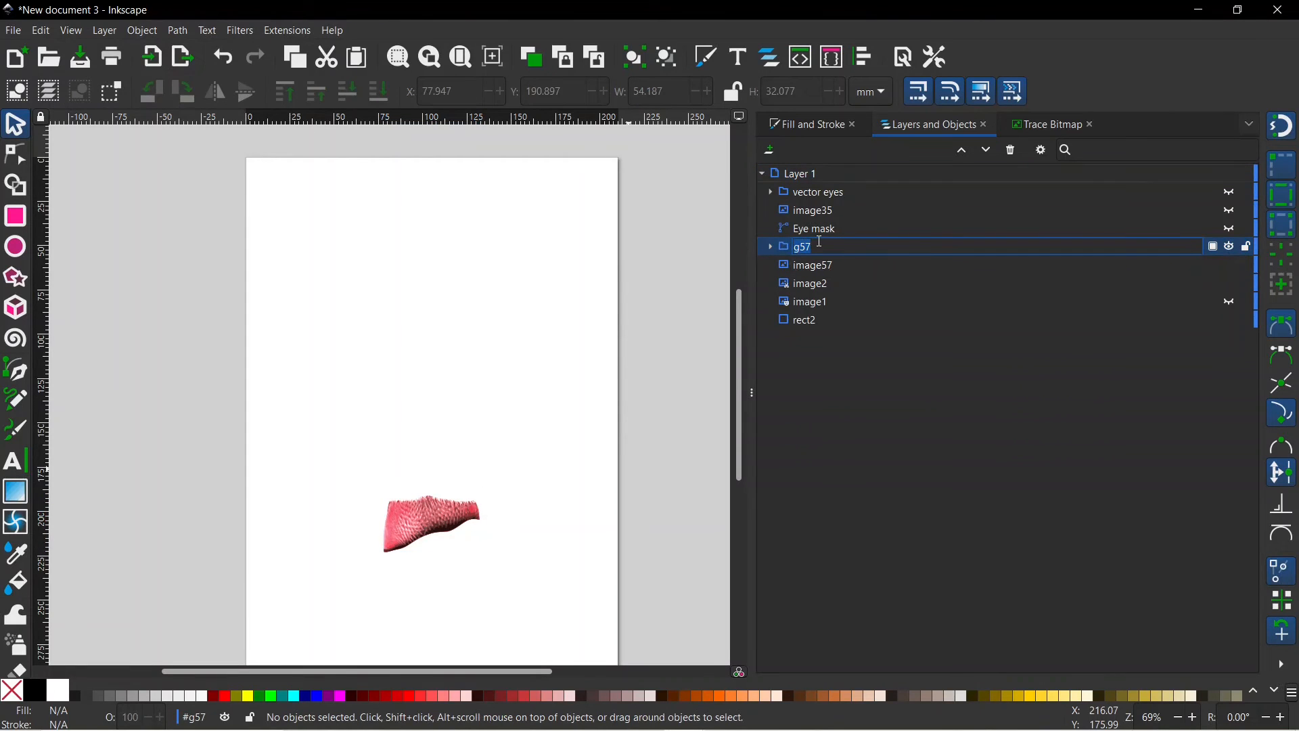
{"action": "type", "text": "vector ti"}
{"action": "key", "text": "BackSpace"}
{"action": "type", "text": "ongue"}
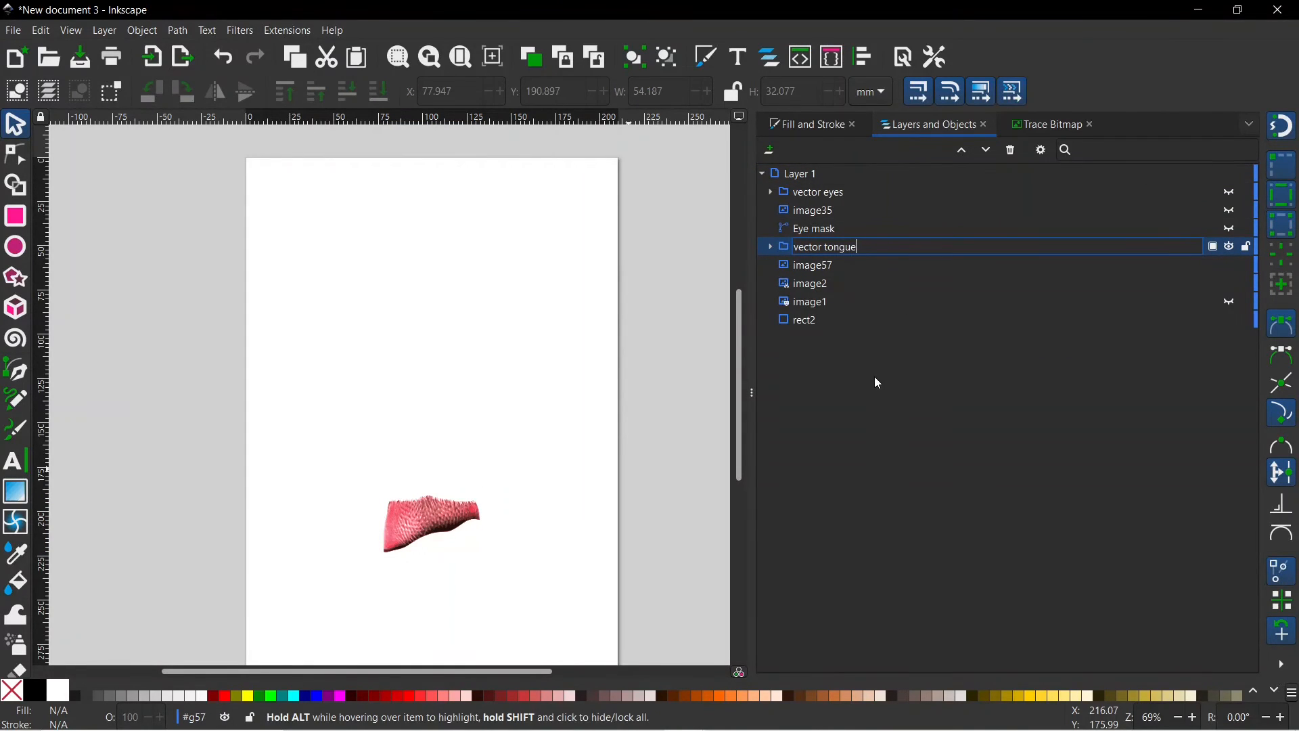
{"action": "key", "text": "Return"}
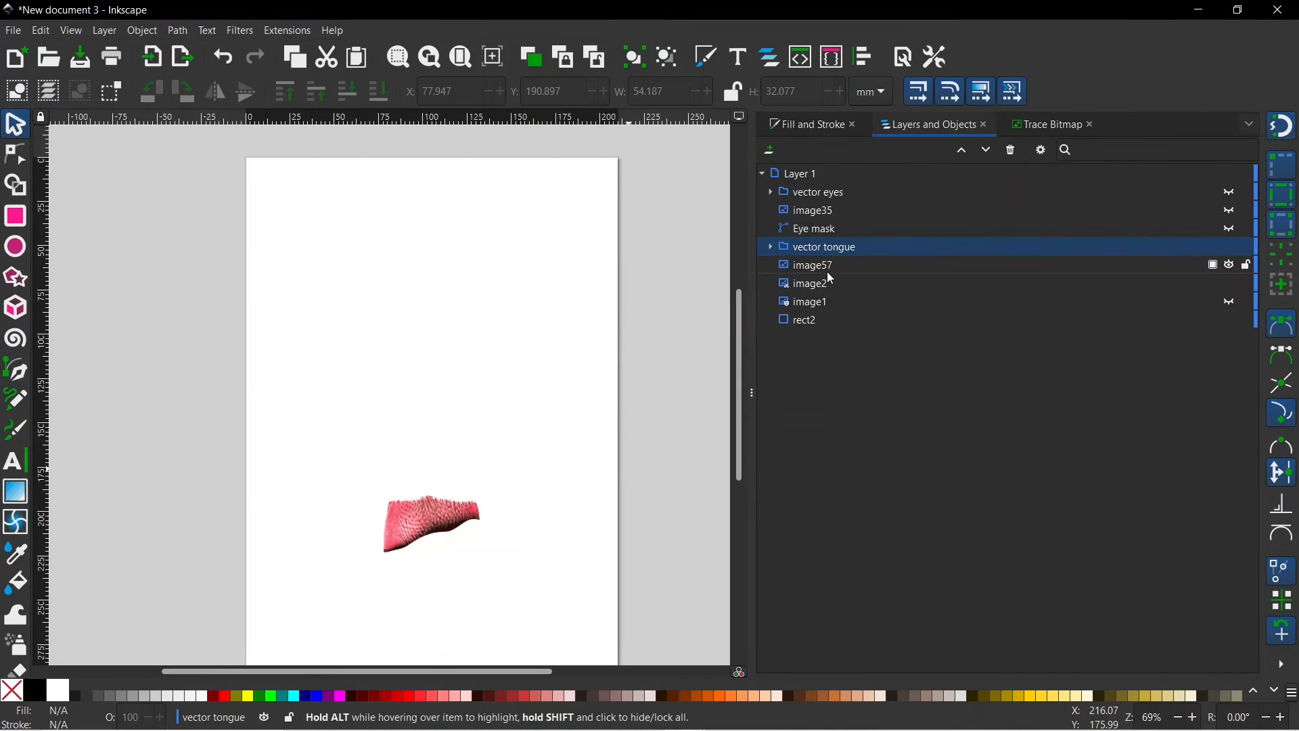
- Hide the vector tongue group and image57, and release the clip from image2
{"action": "left_click", "coordinate": [1232, 249]}
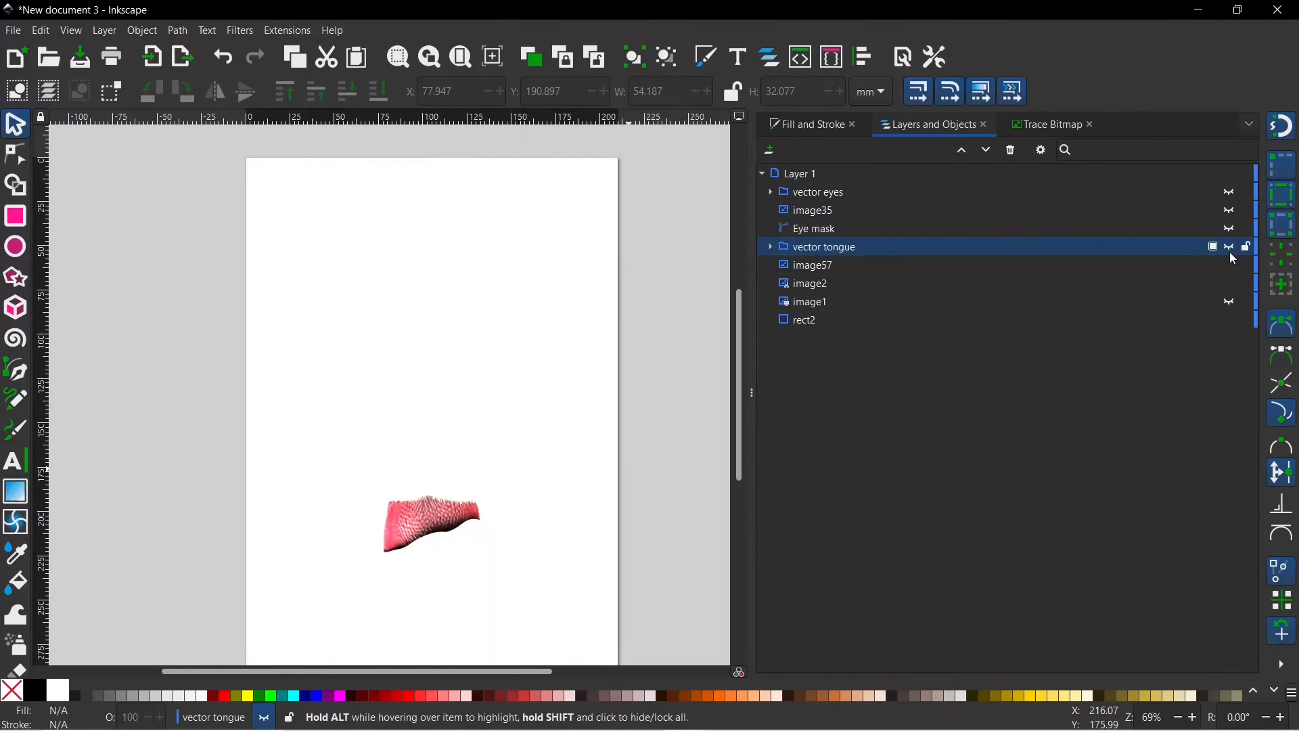
{"action": "left_click", "coordinate": [1229, 265]}
{"action": "left_click", "coordinate": [815, 287]}
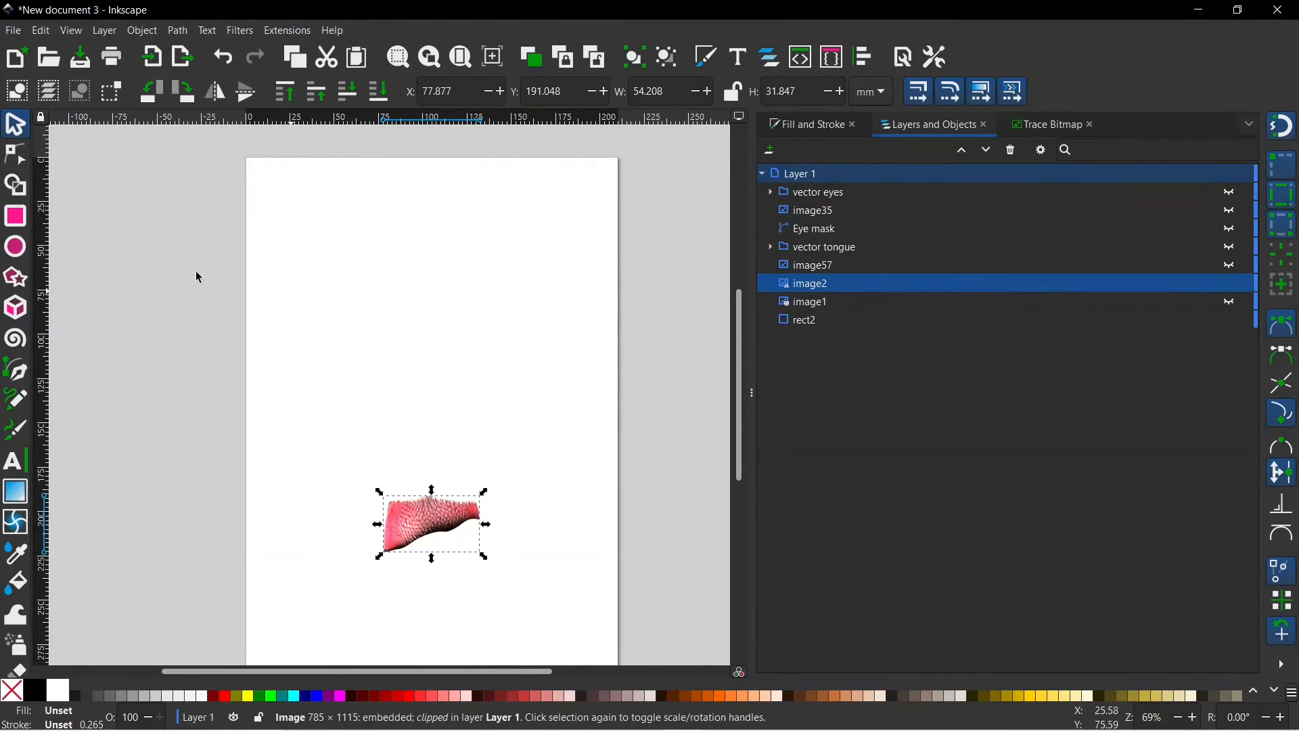
{"action": "left_click", "coordinate": [139, 30]}
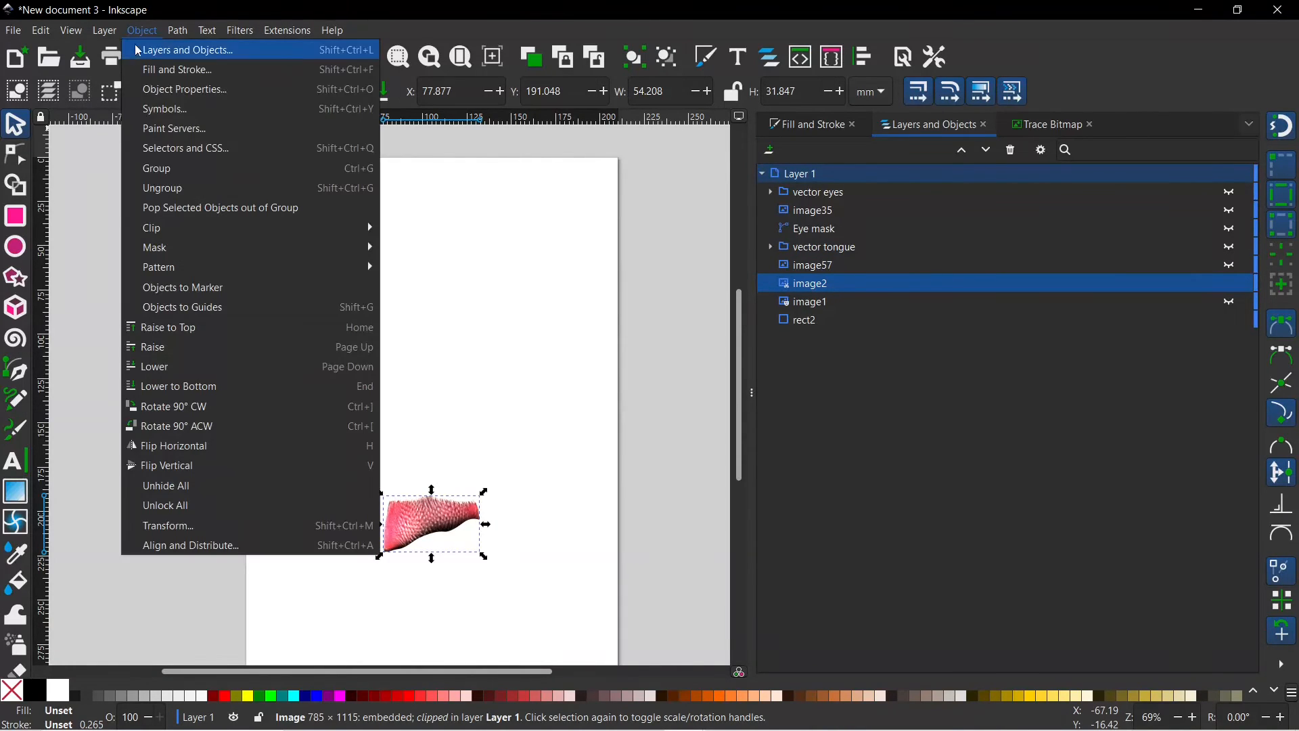
{"action": "mouse_move", "coordinate": [150, 238]}
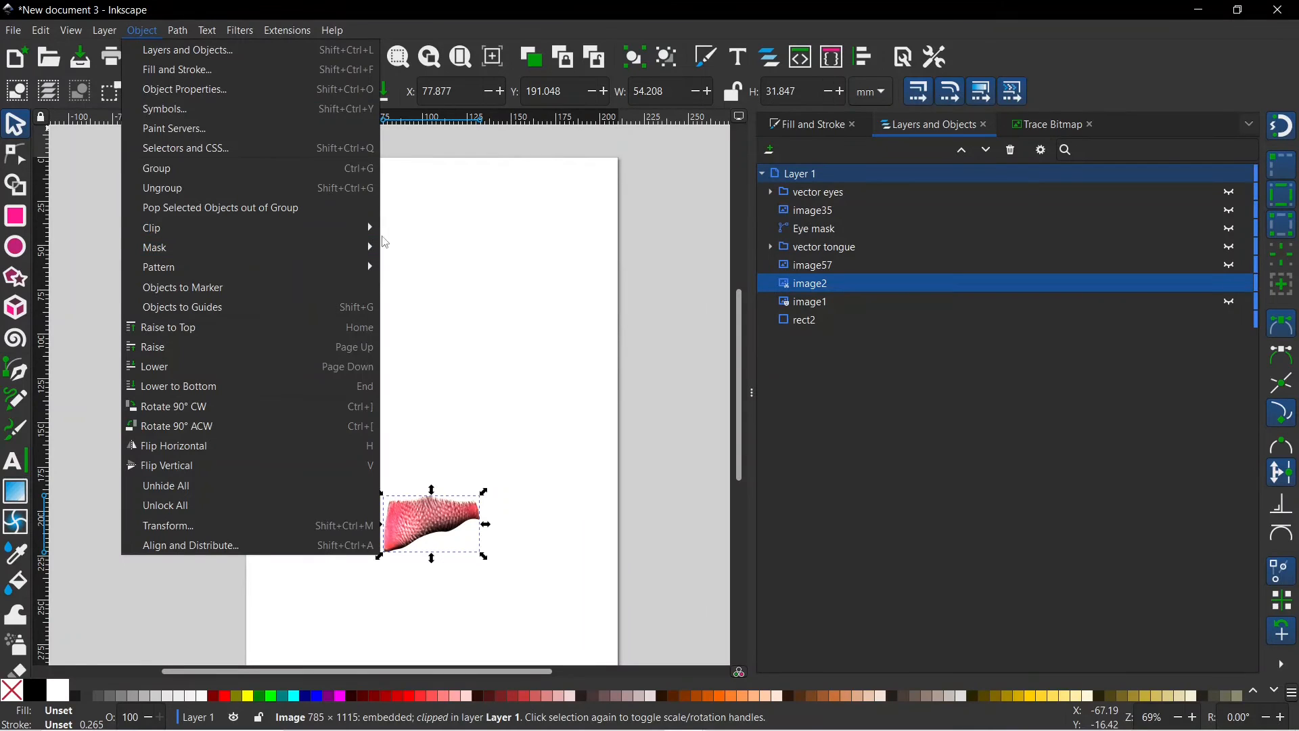
{"action": "left_click", "coordinate": [428, 267]}
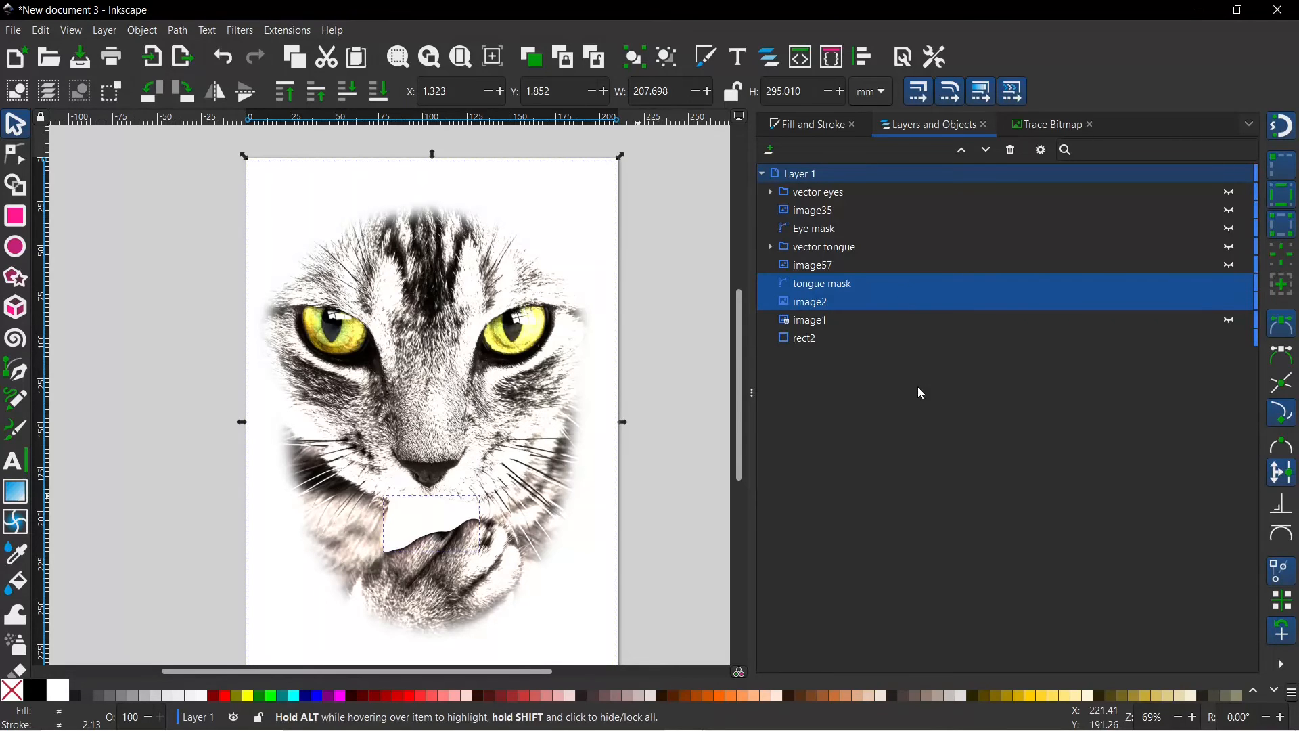
{"action": "left_click", "coordinate": [639, 434]}
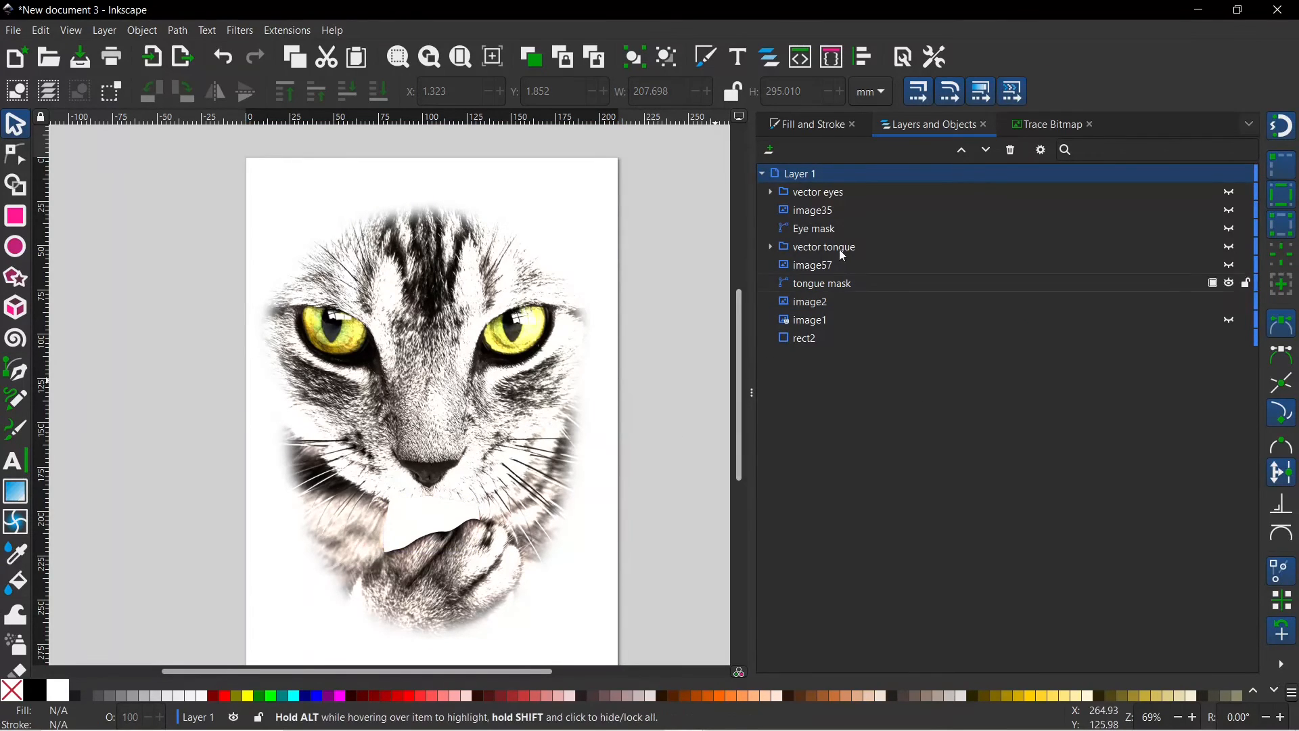
- Hide the released tongue mask so it no longer covers the tongue in the cat photo
{"action": "left_click", "coordinate": [824, 289]}
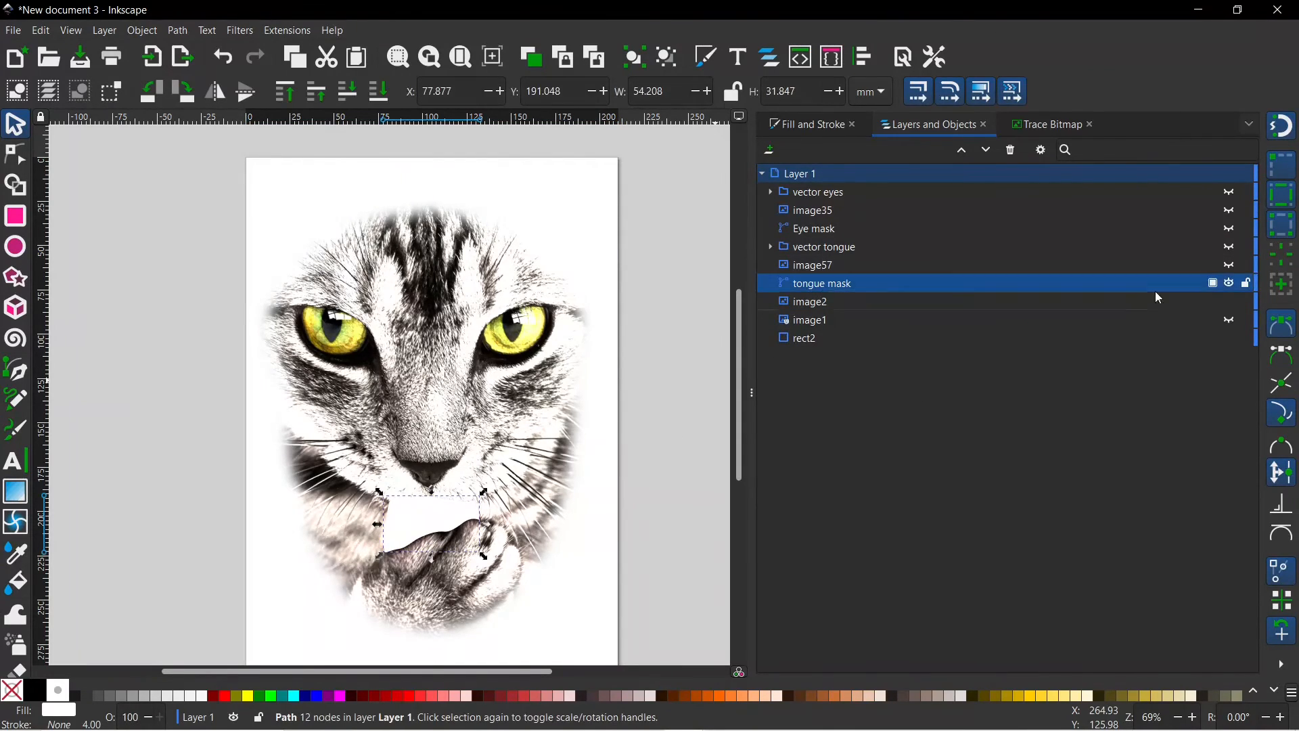
{"action": "left_click", "coordinate": [1231, 284]}
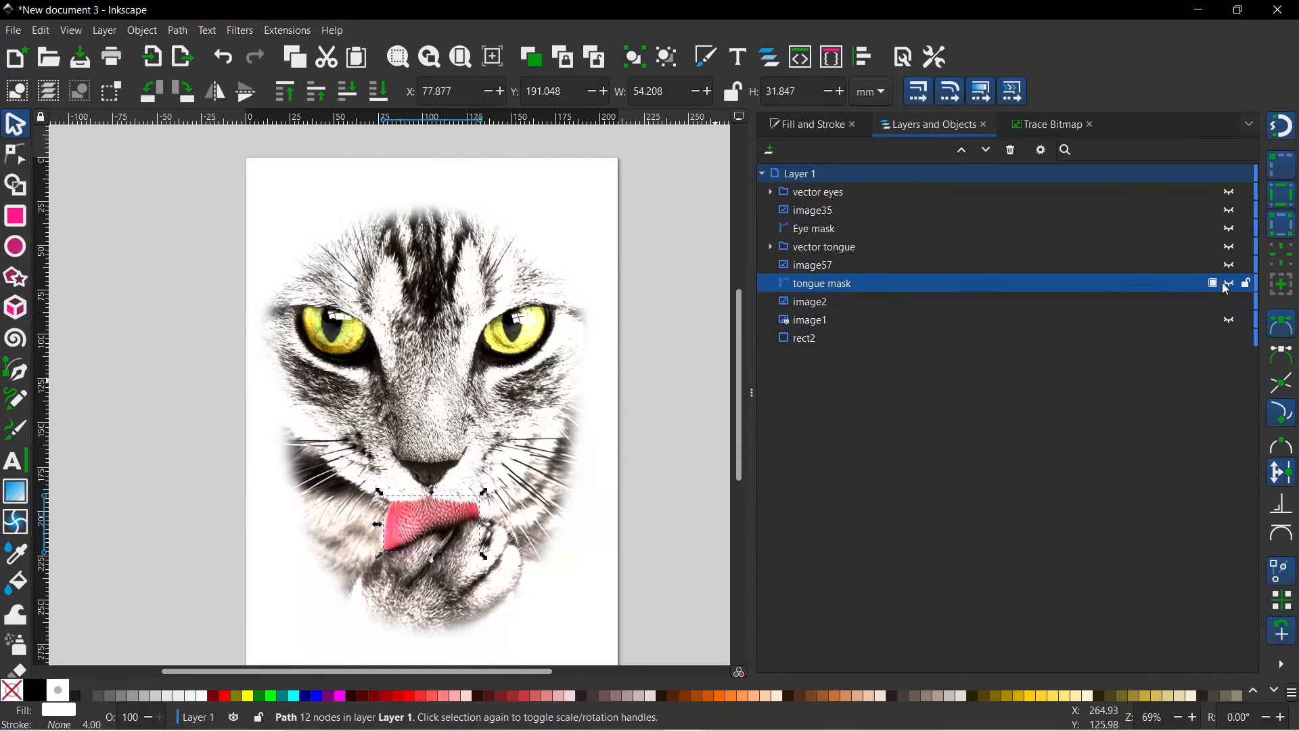
{"action": "left_click", "coordinate": [664, 406]}
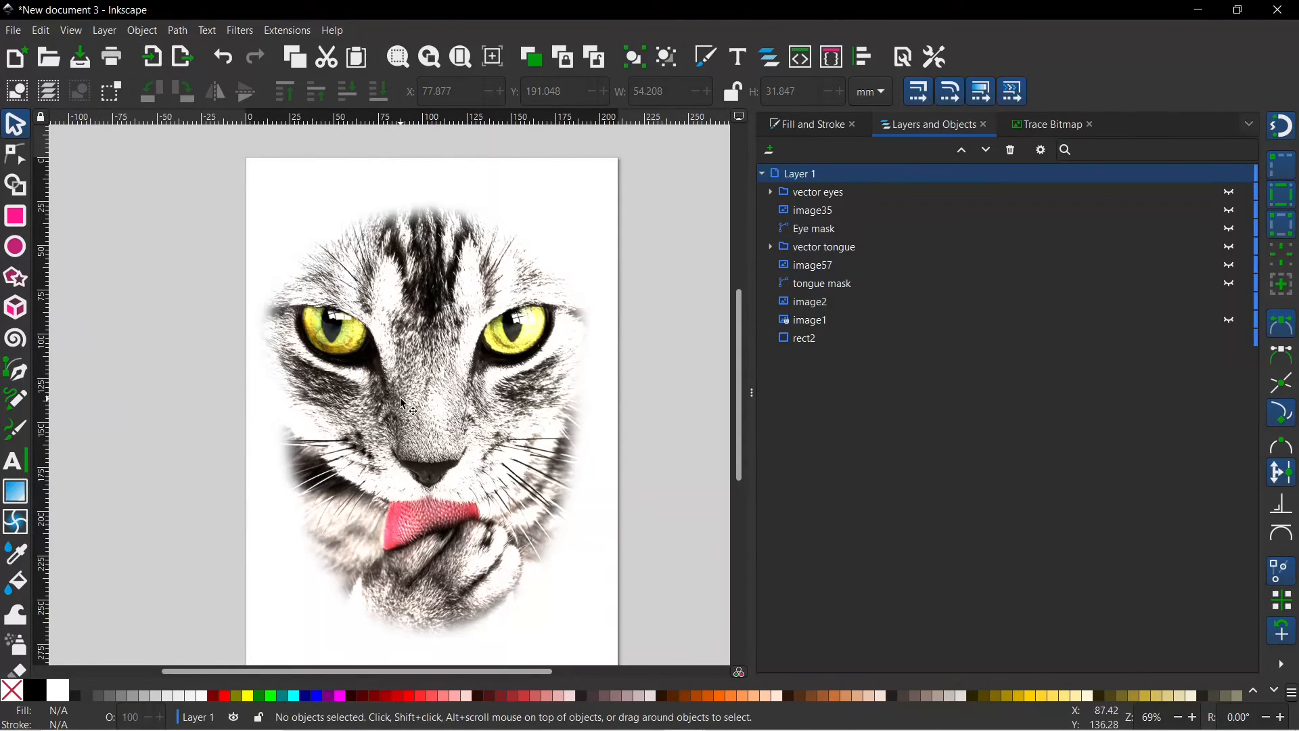
- Trace the full cat photo image2 as a multicolour bitmap in Greys detection mode with 13 scans, checking an enlarged preview
{"action": "left_click", "coordinate": [451, 382]}
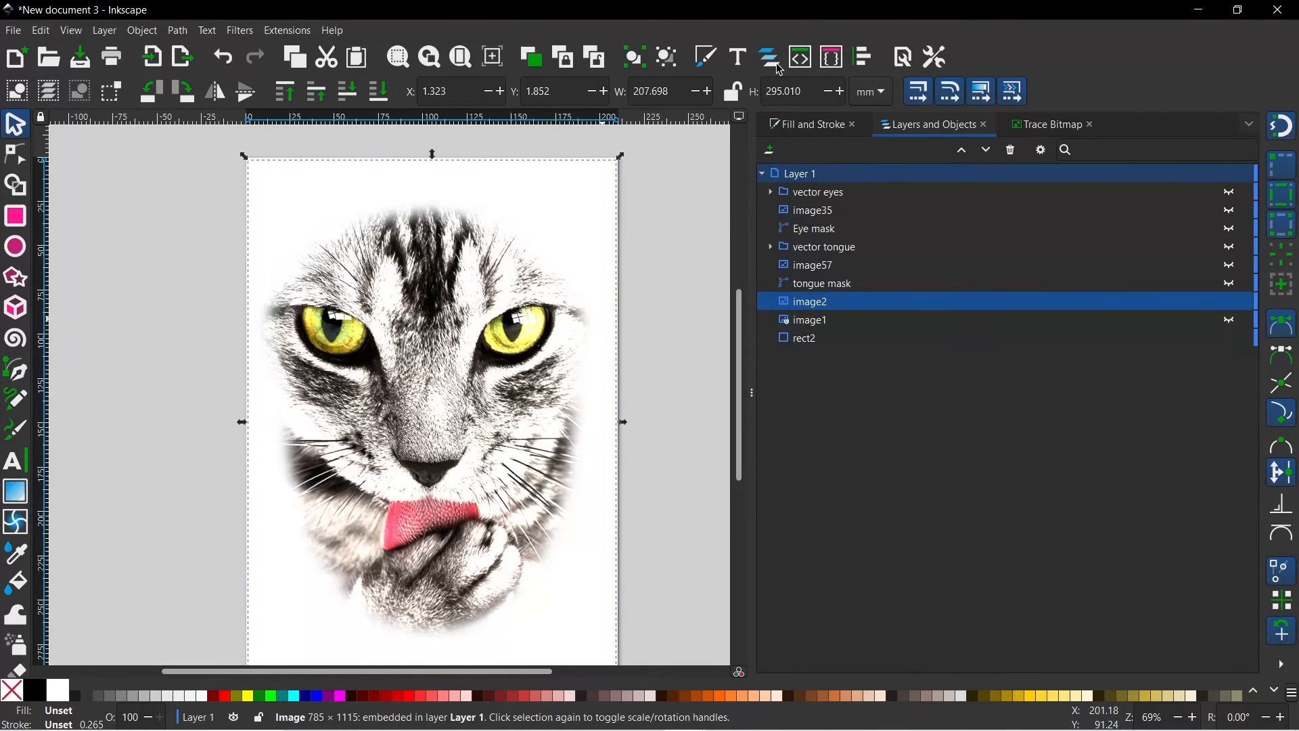
{"action": "left_click", "coordinate": [1064, 124]}
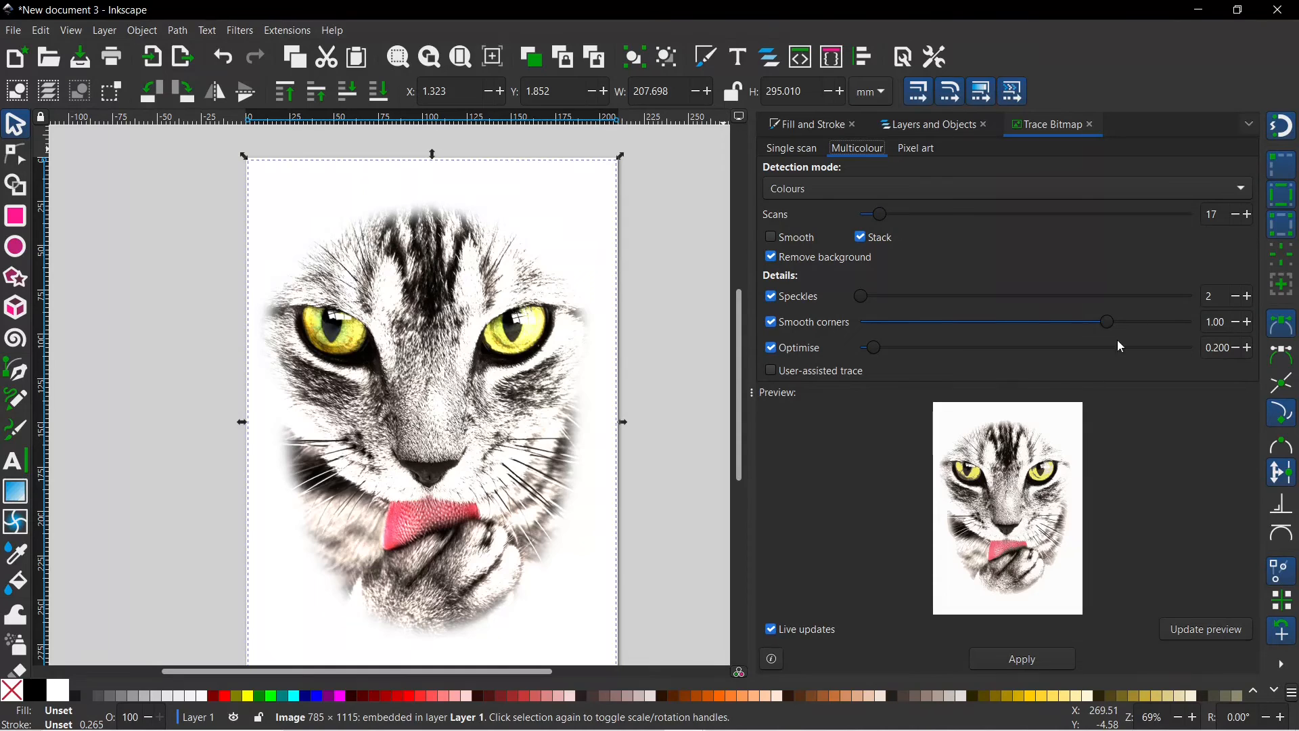
{"action": "left_click", "coordinate": [1243, 190]}
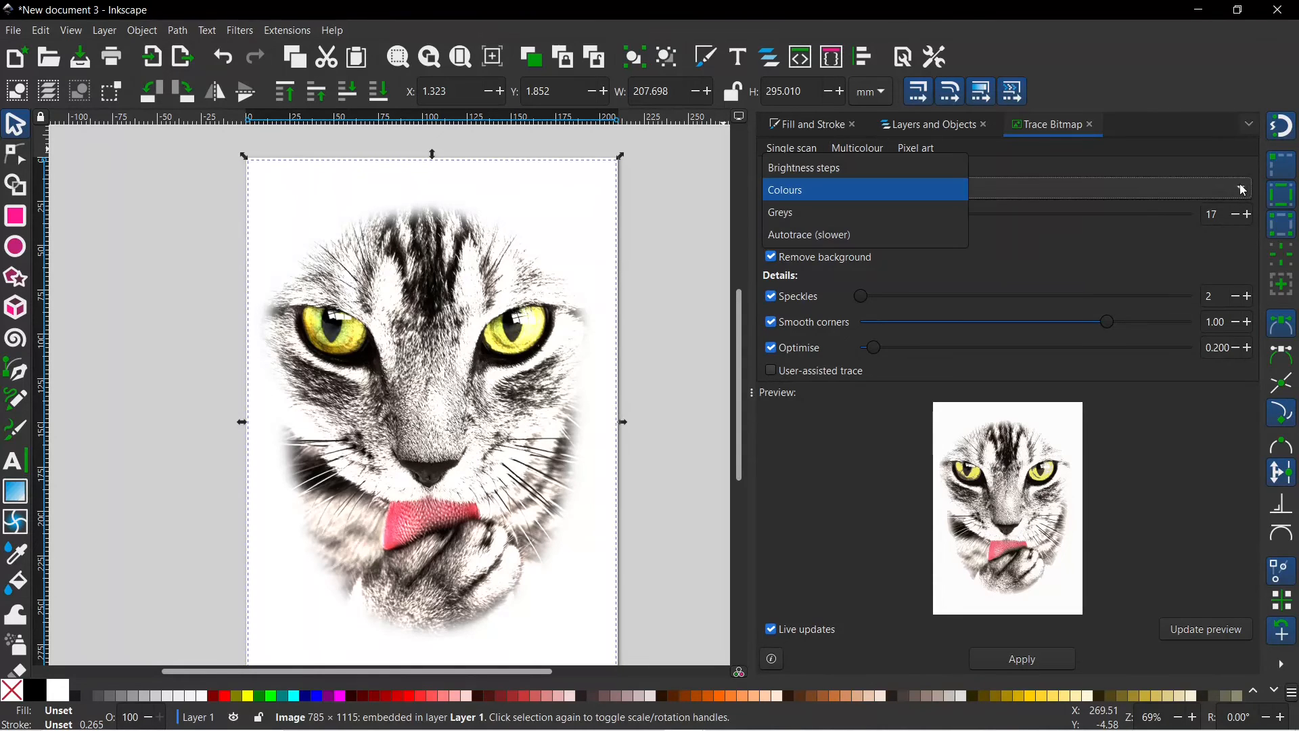
{"action": "left_click", "coordinate": [855, 221]}
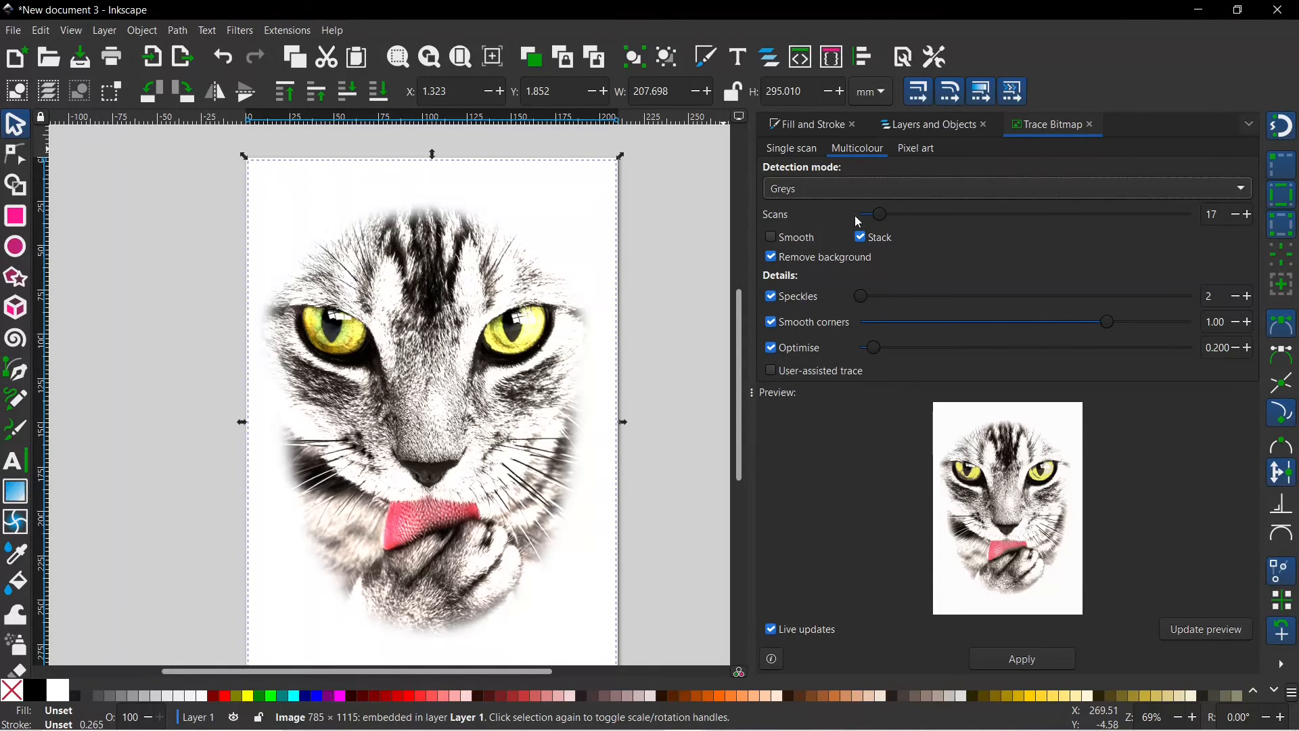
{"action": "left_click_drag", "start_coordinate": [748, 406], "coordinate": [499, 406]}
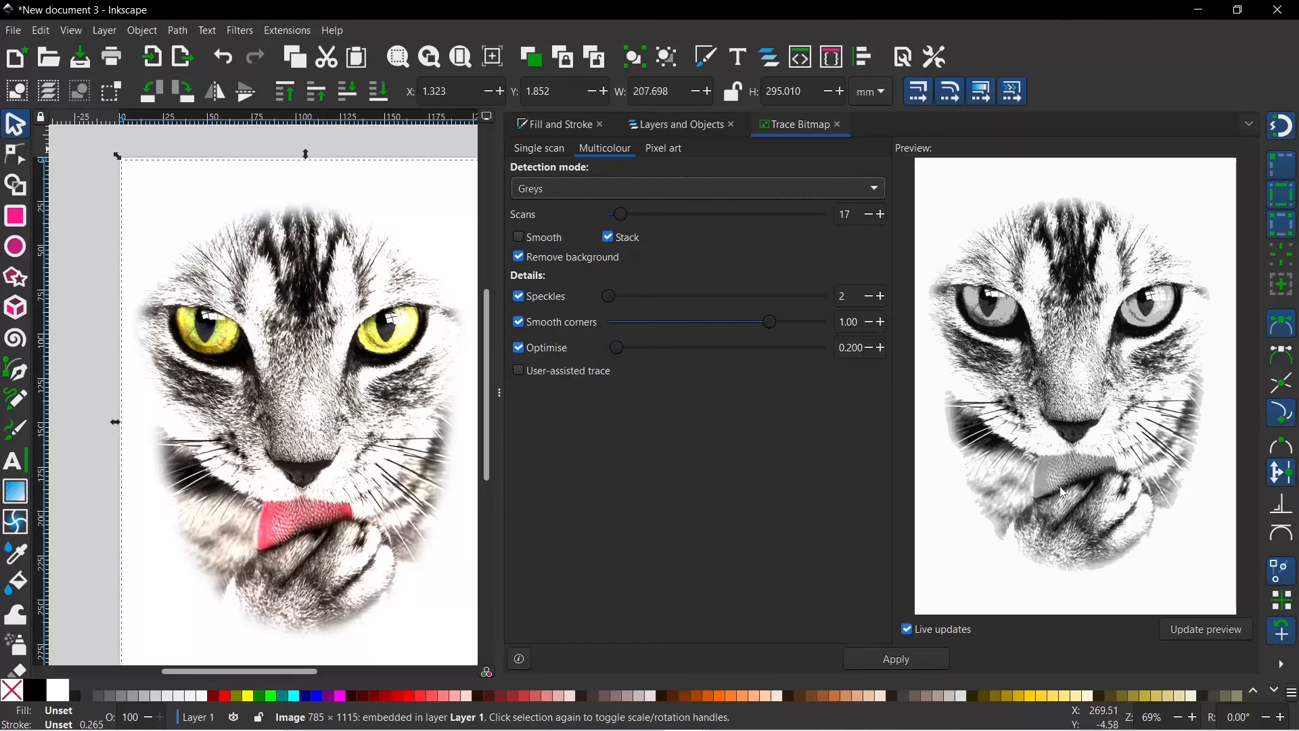
{"action": "left_click", "coordinate": [870, 217]}
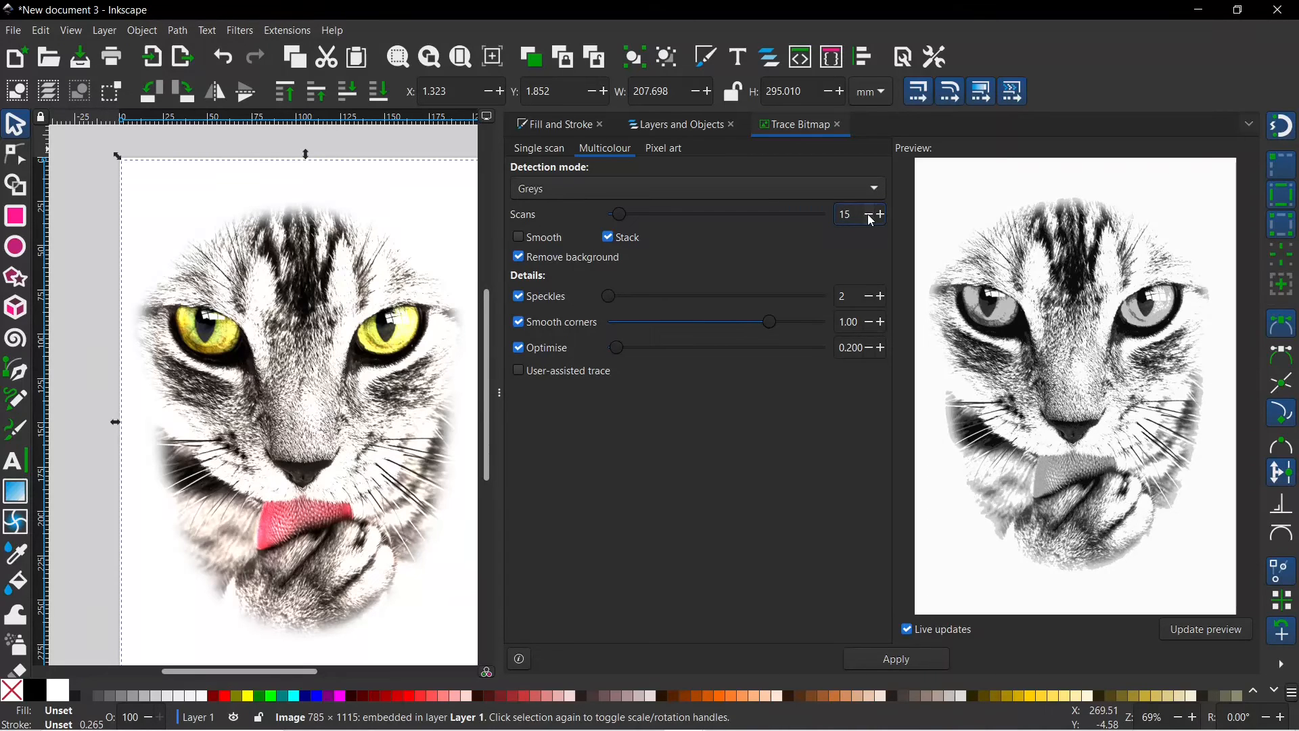
{"action": "left_click", "coordinate": [869, 217]}
{"action": "left_click", "coordinate": [898, 660]}
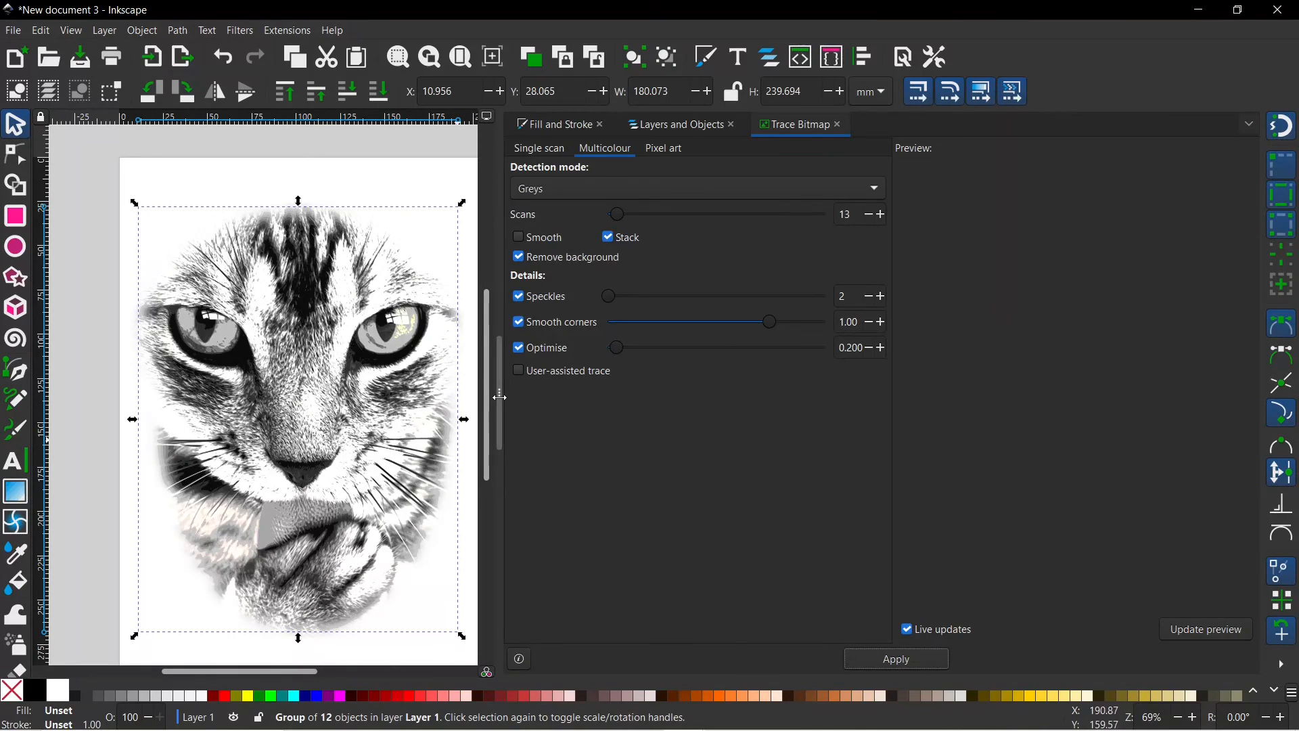
- Rename the traced grey cat group "vector fur" in the object list
{"action": "left_click_drag", "start_coordinate": [499, 396], "coordinate": [870, 399]}
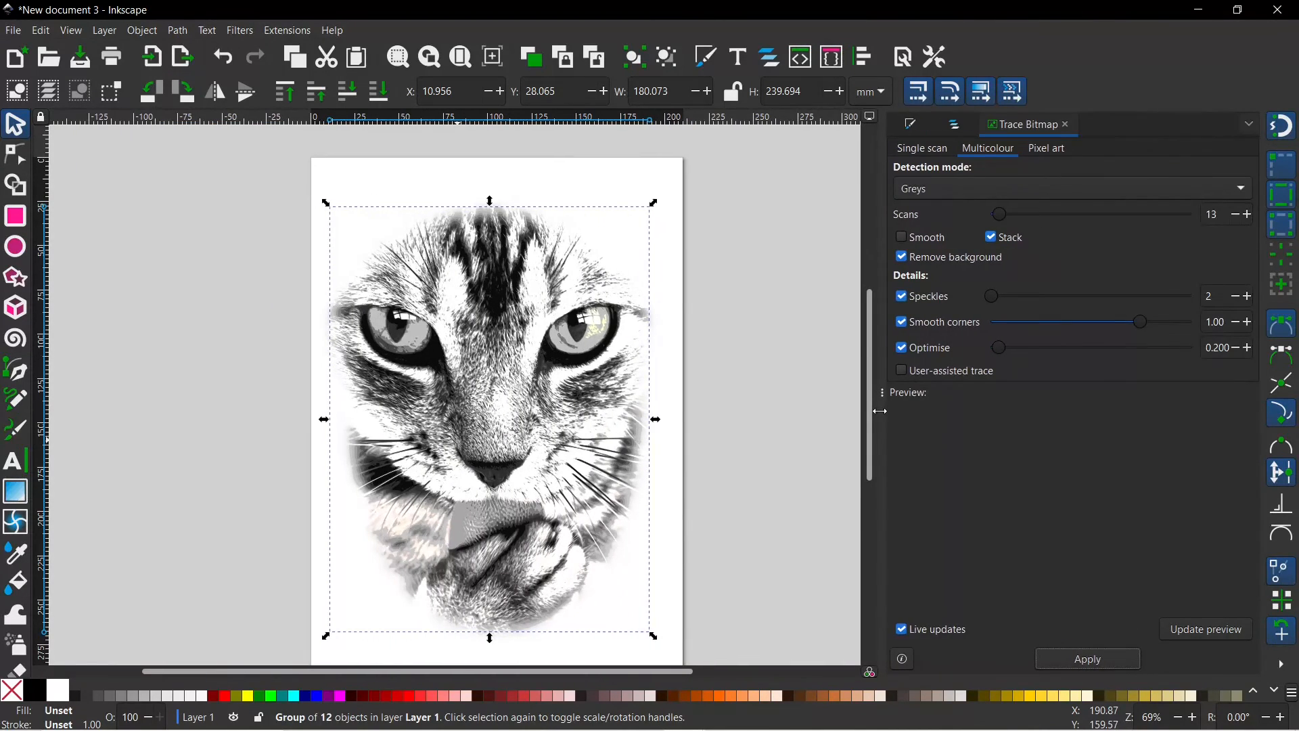
{"action": "left_click", "coordinate": [954, 125]}
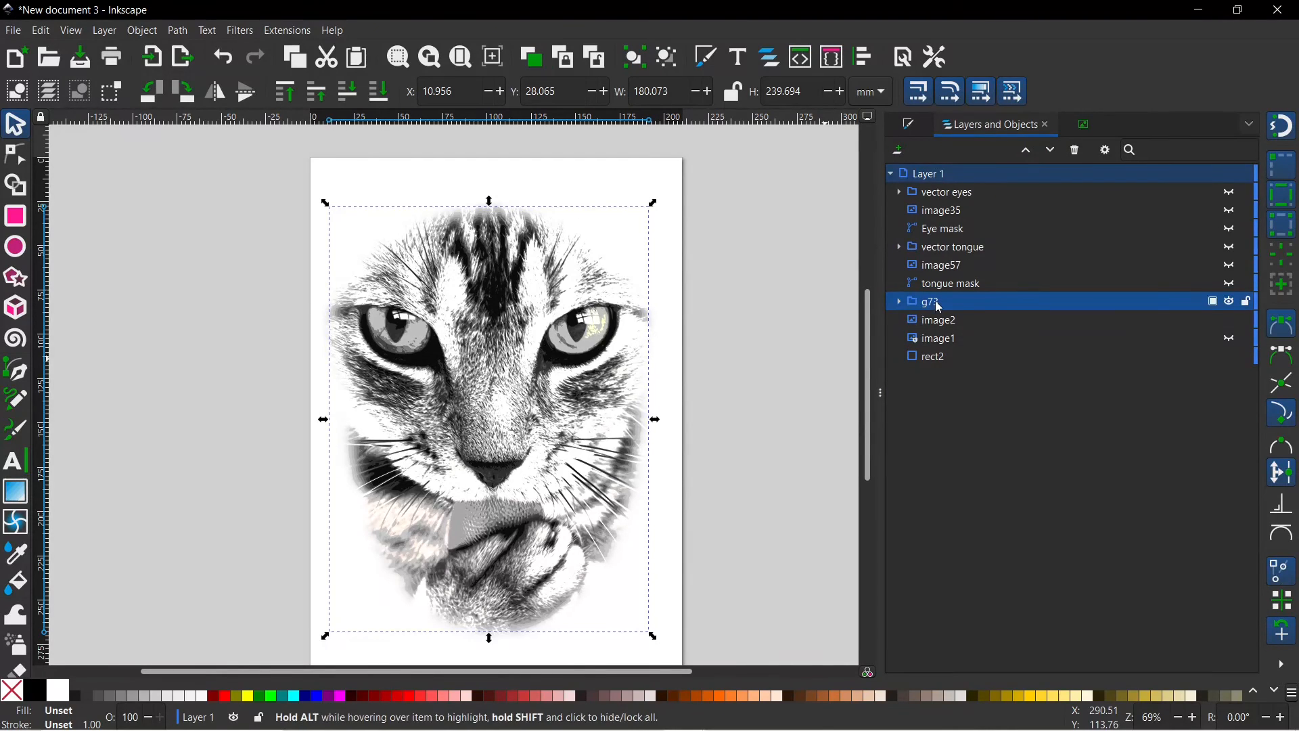
{"action": "double_click", "coordinate": [961, 301]}
{"action": "type", "text": "vecto"}
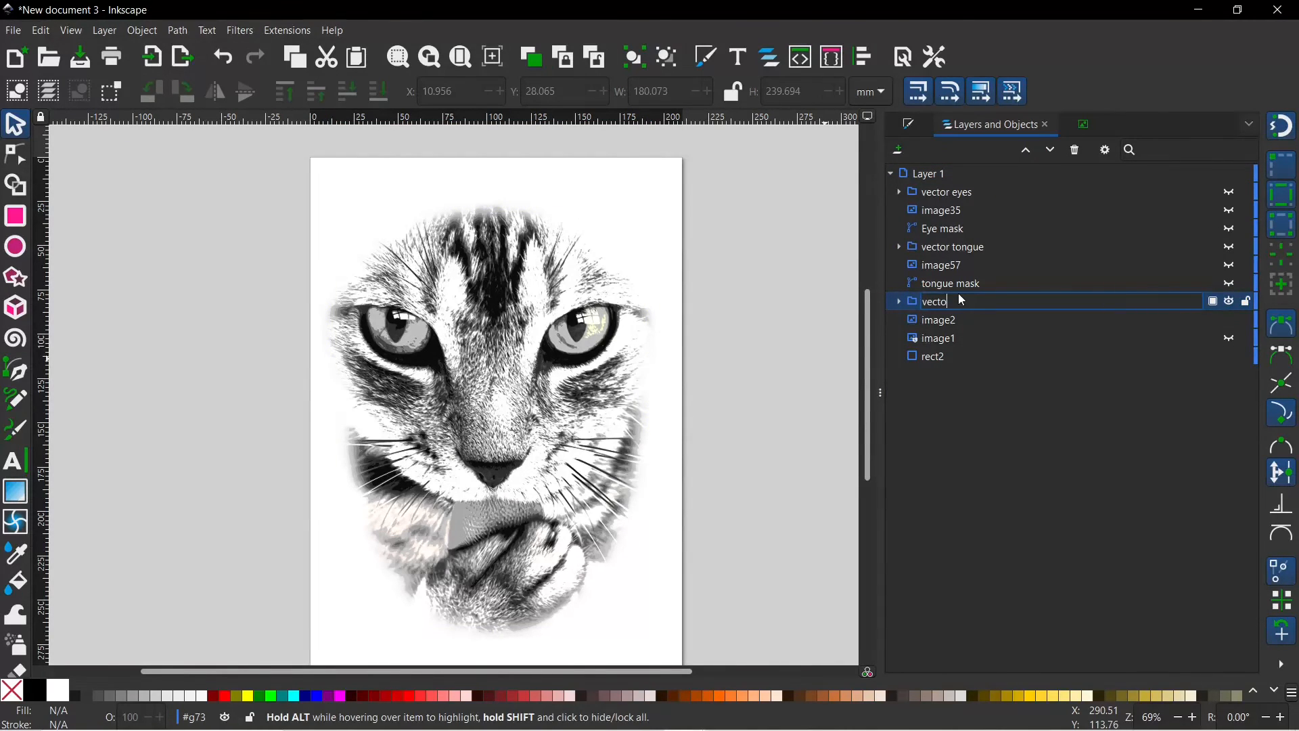
{"action": "type", "text": "r fur"}
{"action": "key", "text": "Return"}
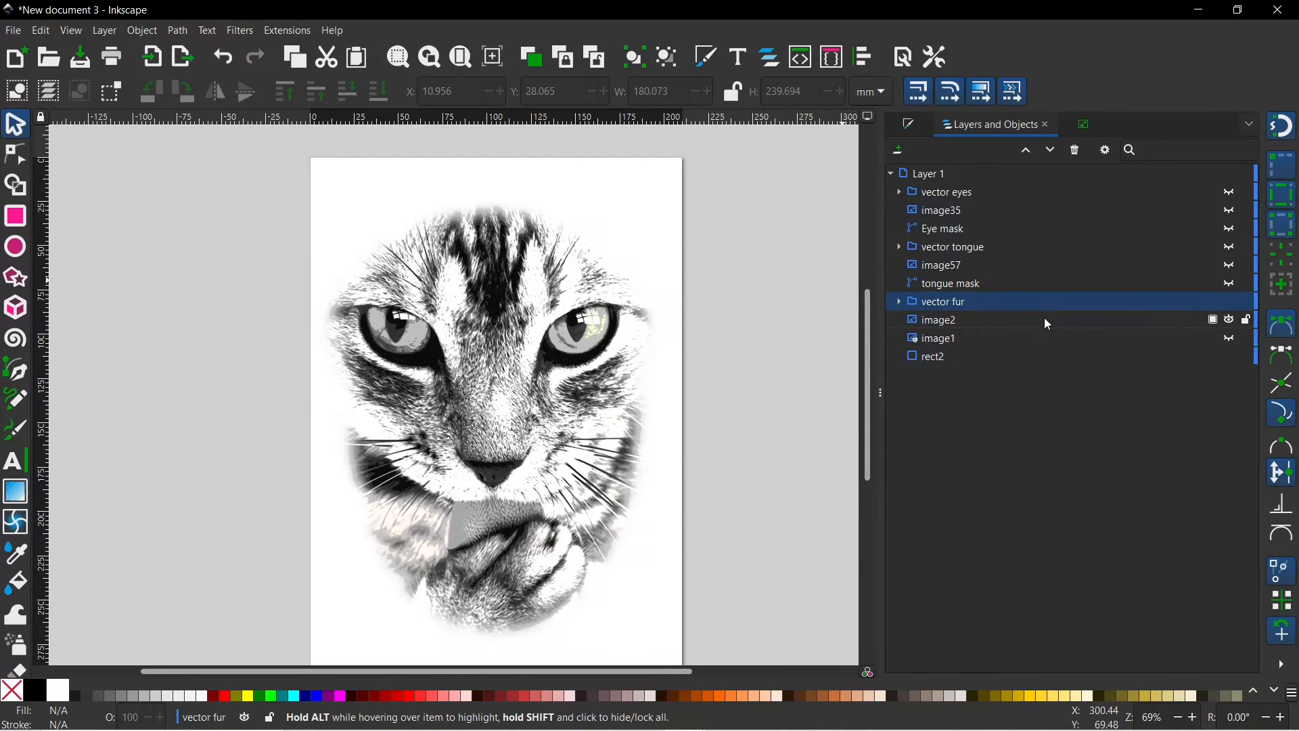
- Hide image2 and reorder the objects so vector tongue sits directly below vector eyes, with vector fur beneath it
{"action": "left_click", "coordinate": [1232, 321]}
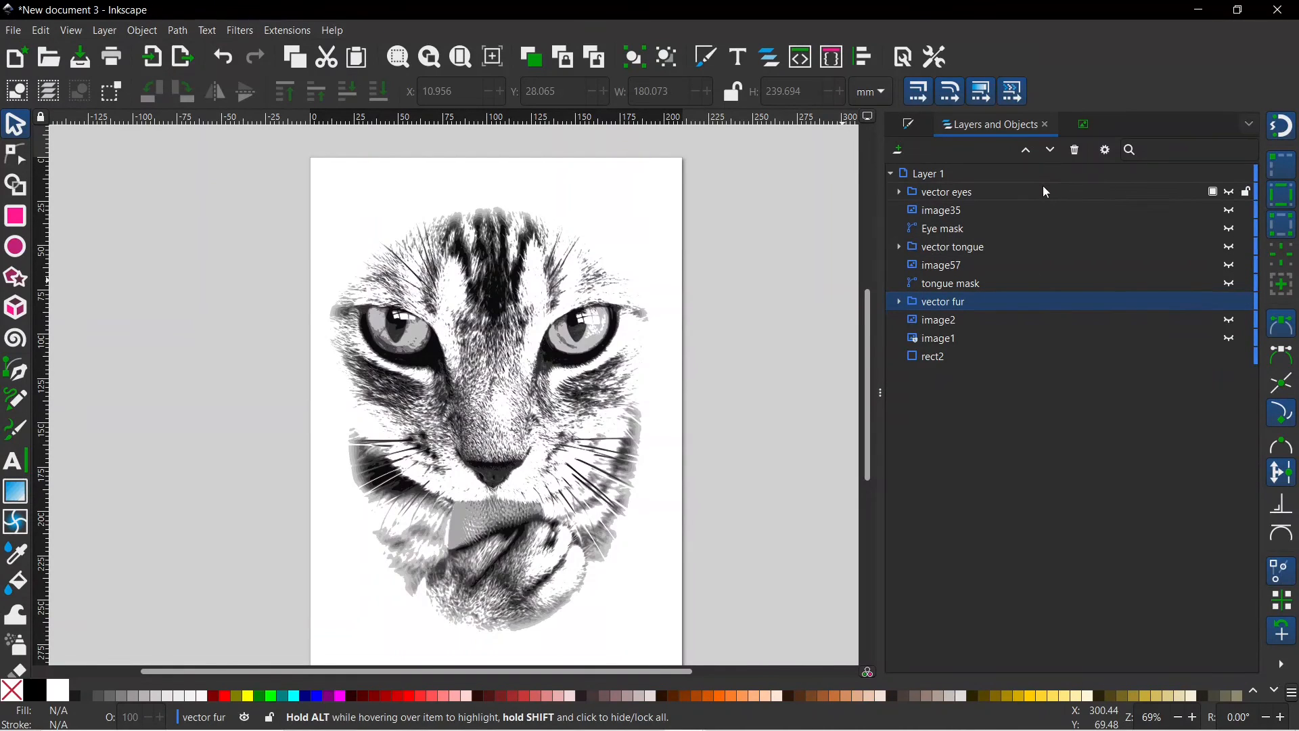
{"action": "left_click_drag", "start_coordinate": [1000, 301], "coordinate": [1002, 203]}
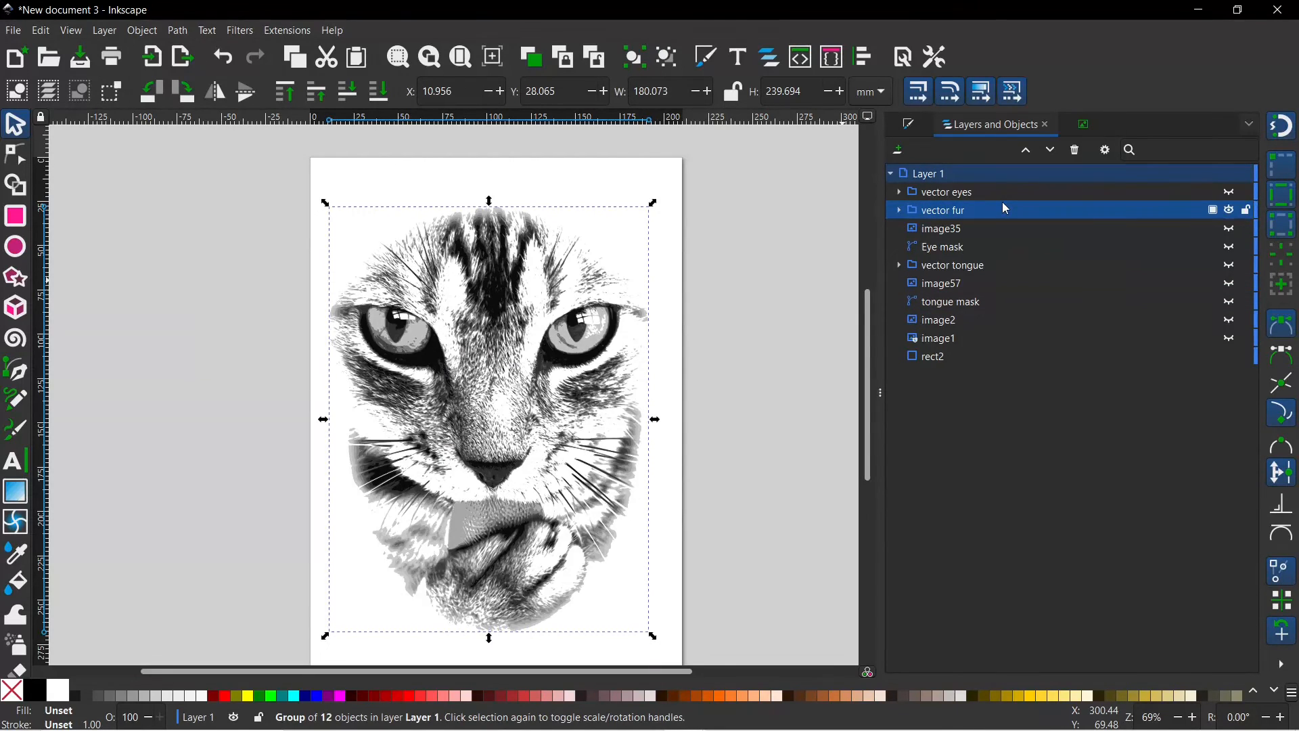
{"action": "left_click_drag", "start_coordinate": [987, 272], "coordinate": [991, 203]}
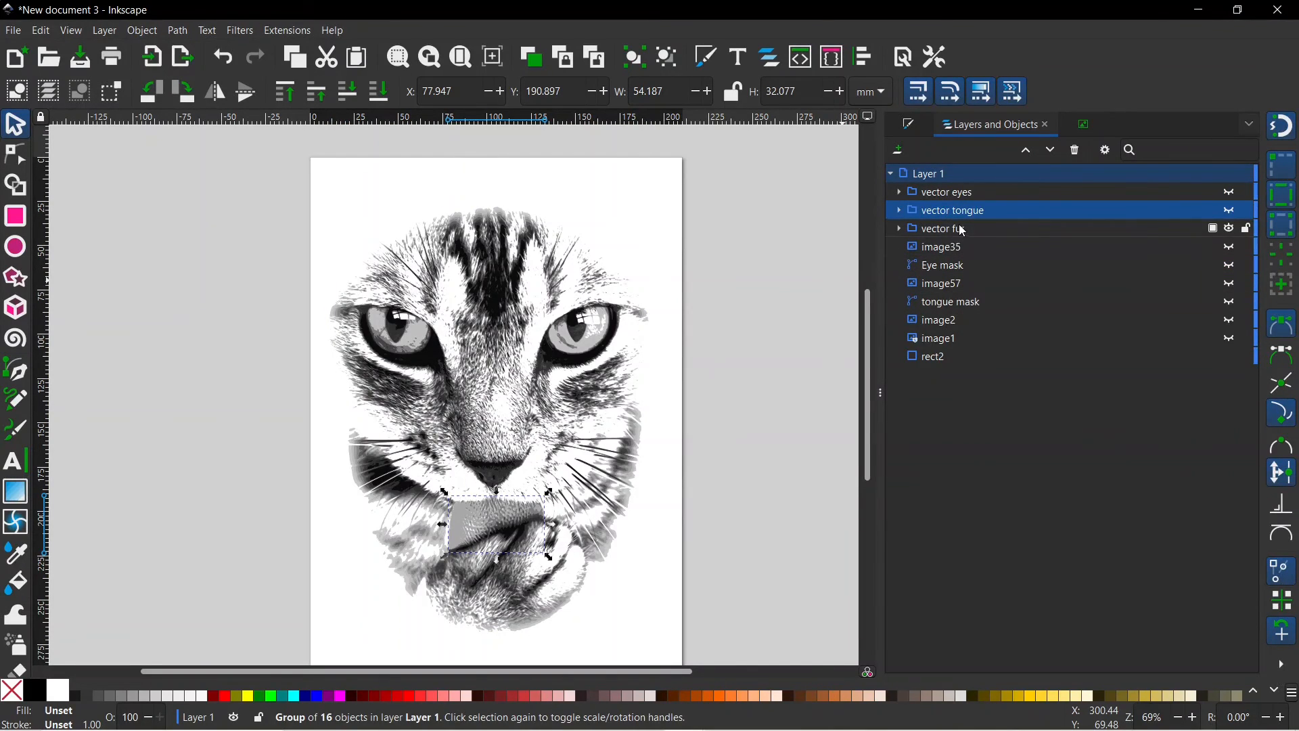
- Group the leftover images and masks from image35 through image1 and name the group "junk"
{"action": "left_click", "coordinate": [962, 251]}
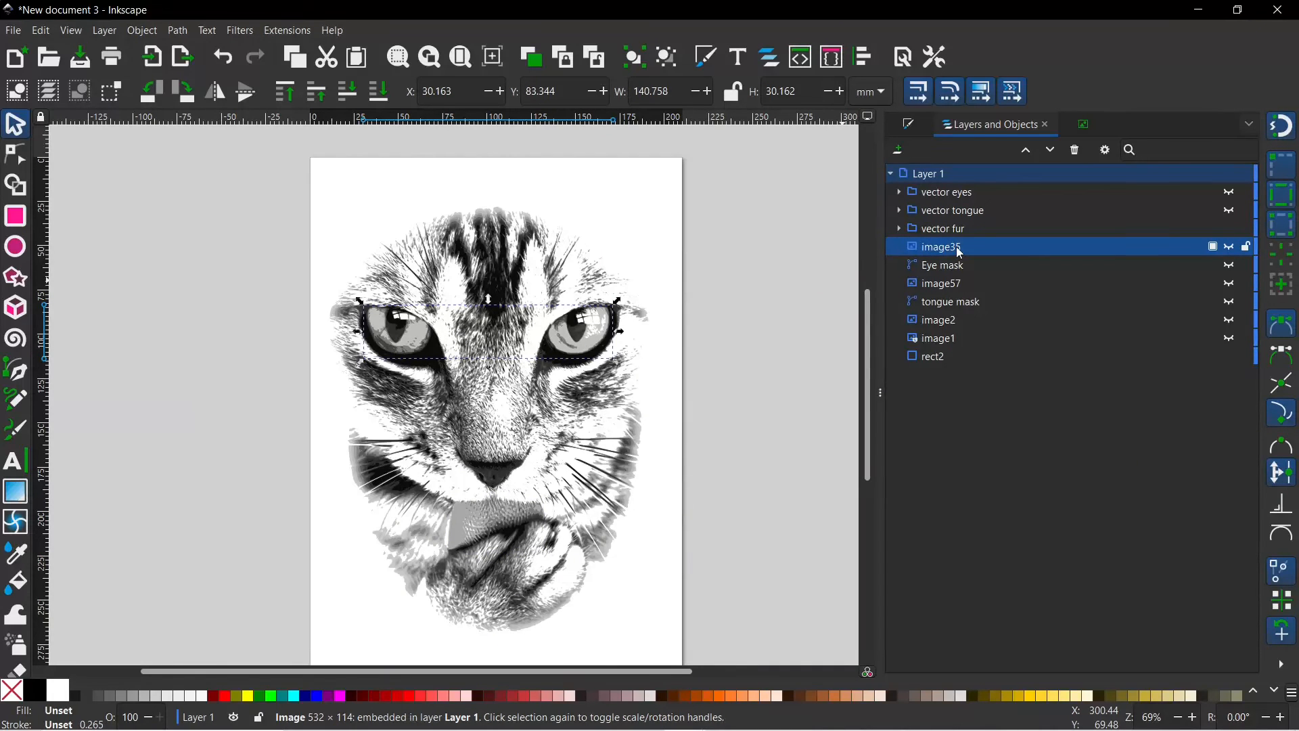
{"action": "left_click", "coordinate": [952, 342], "text": "shift"}
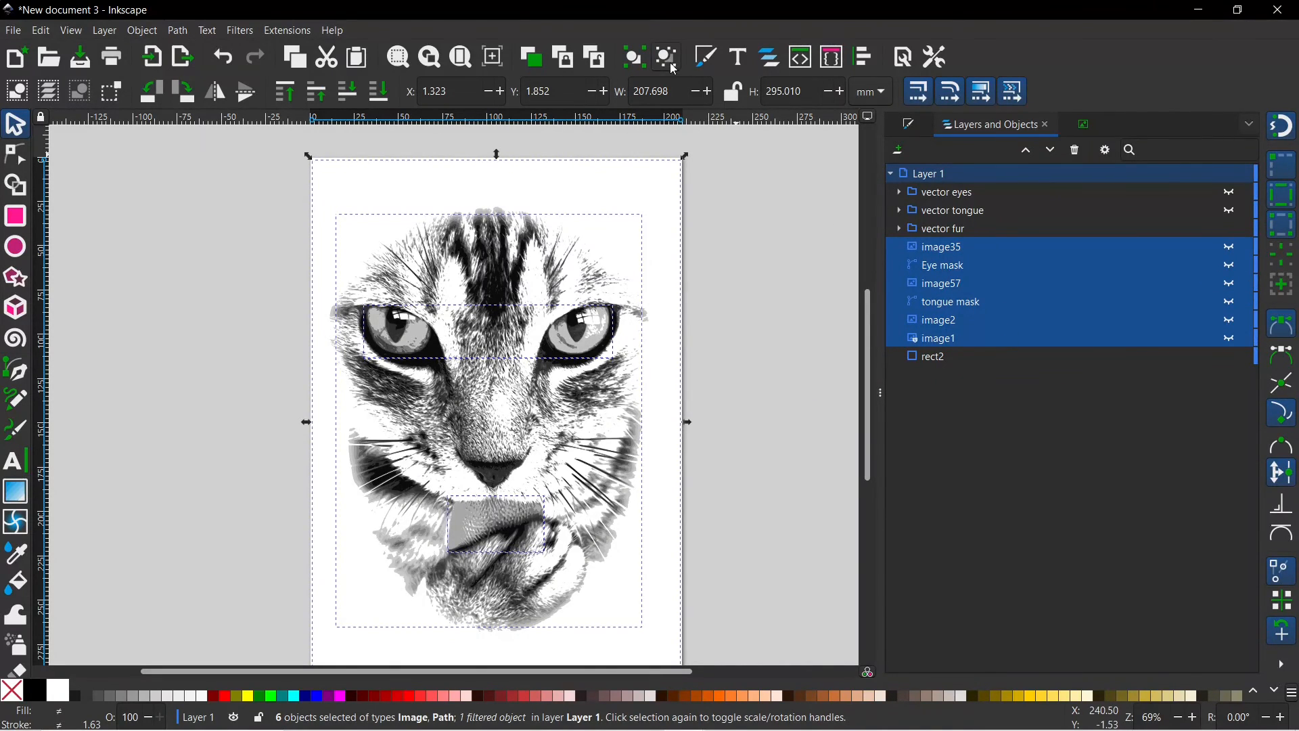
{"action": "left_click", "coordinate": [641, 63]}
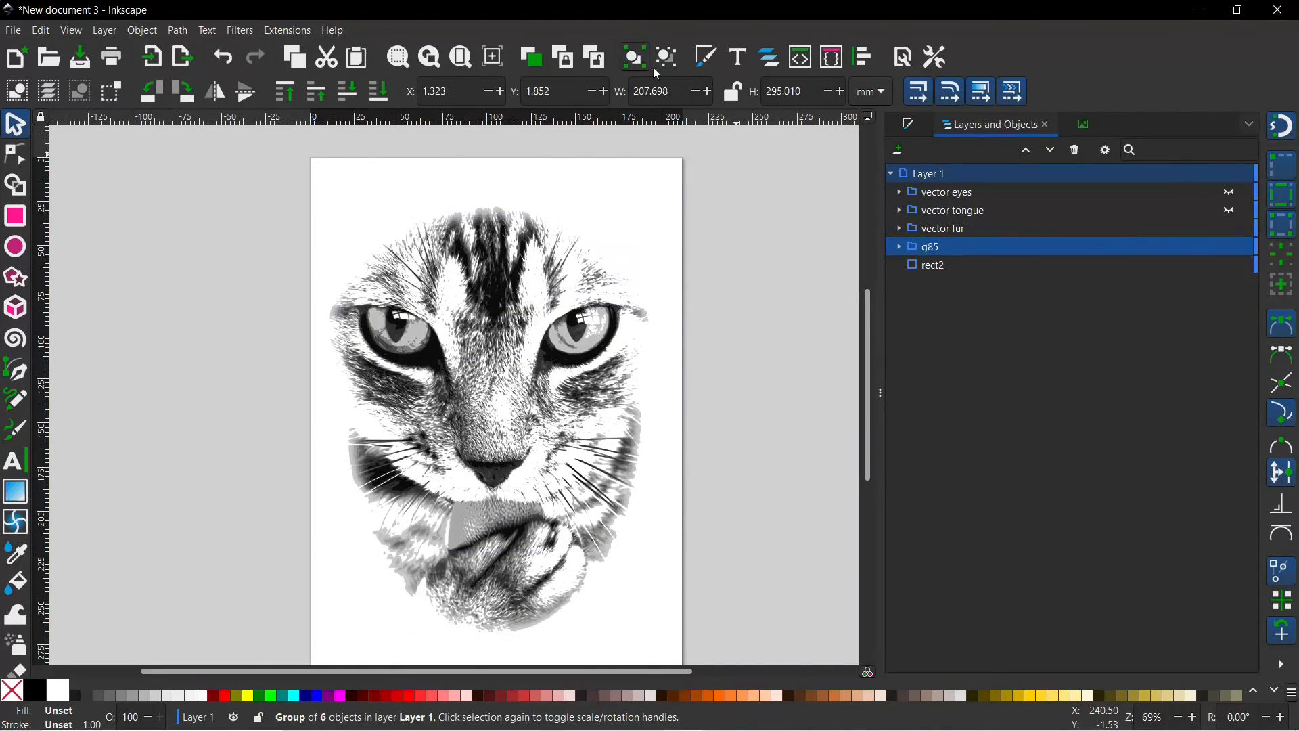
{"action": "double_click", "coordinate": [951, 245]}
{"action": "type", "text": "junk"}
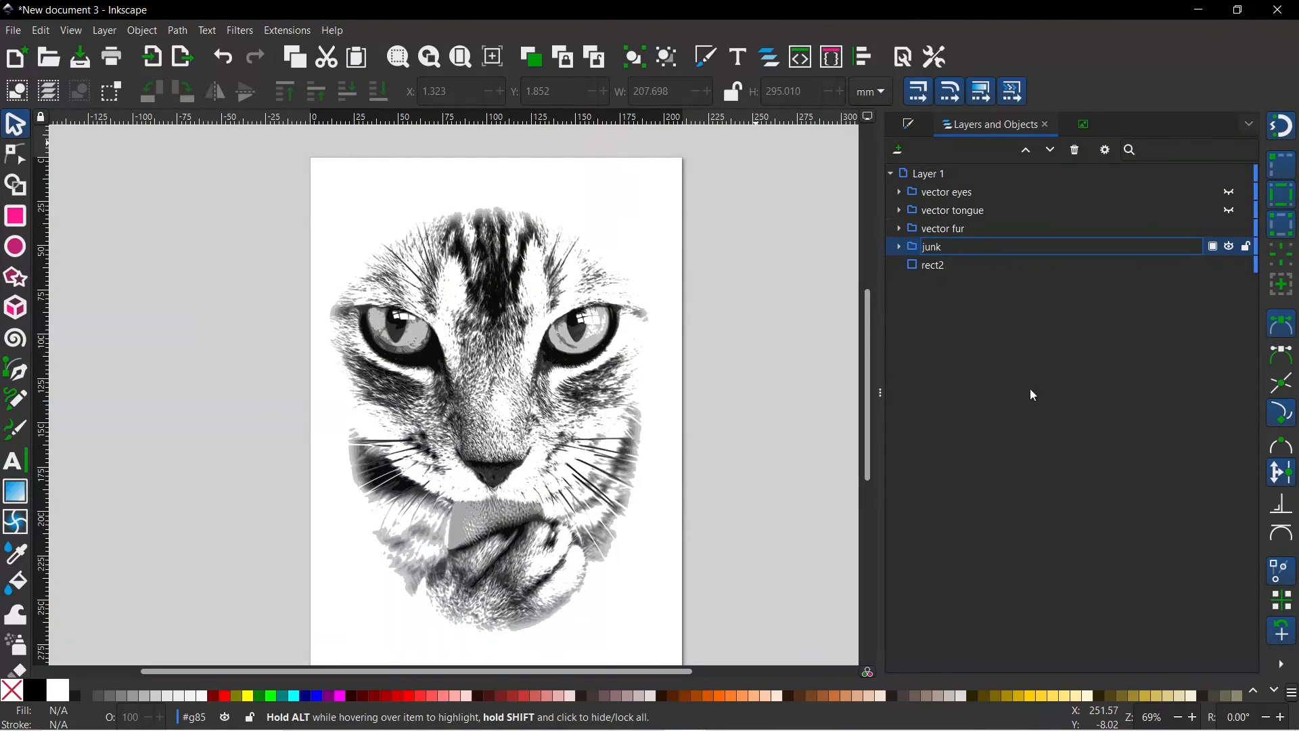
{"action": "key", "text": "Return"}
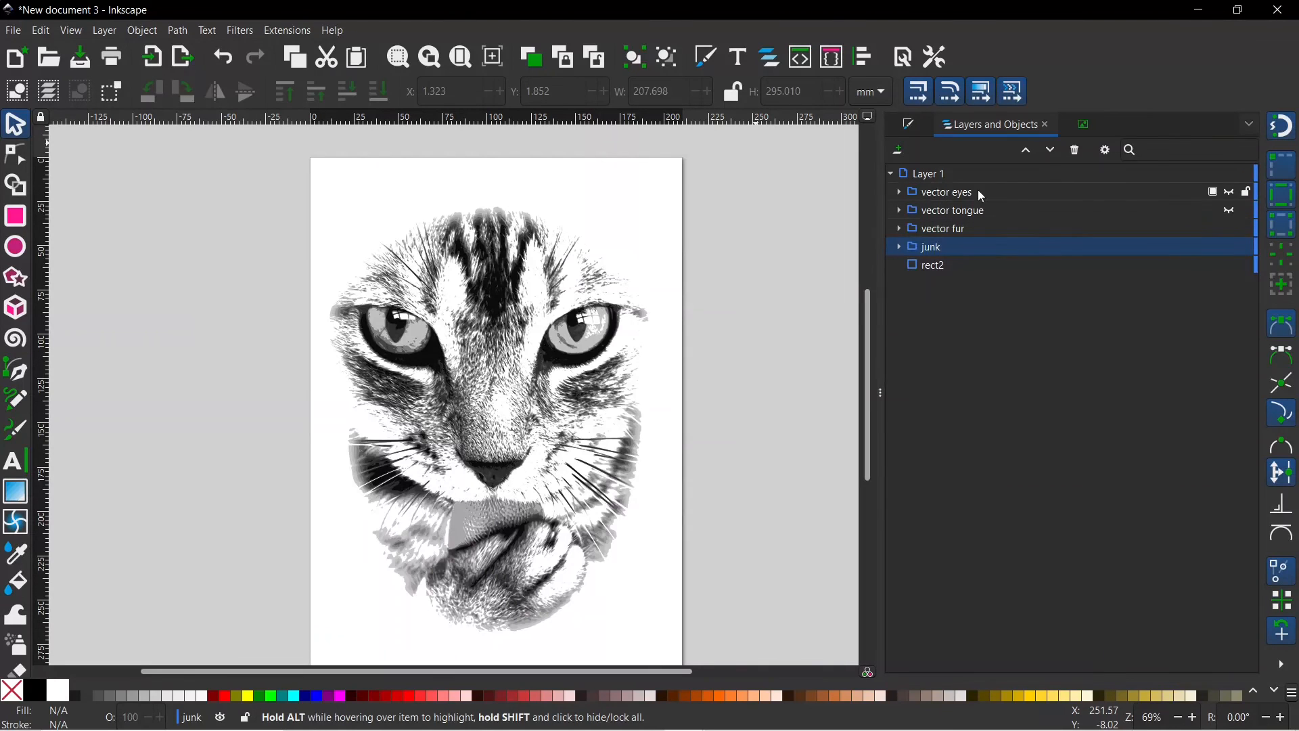
- Show the vector eyes and vector tongue groups over the grey vector fur
{"action": "left_click", "coordinate": [1230, 192]}
{"action": "left_click", "coordinate": [1232, 211]}
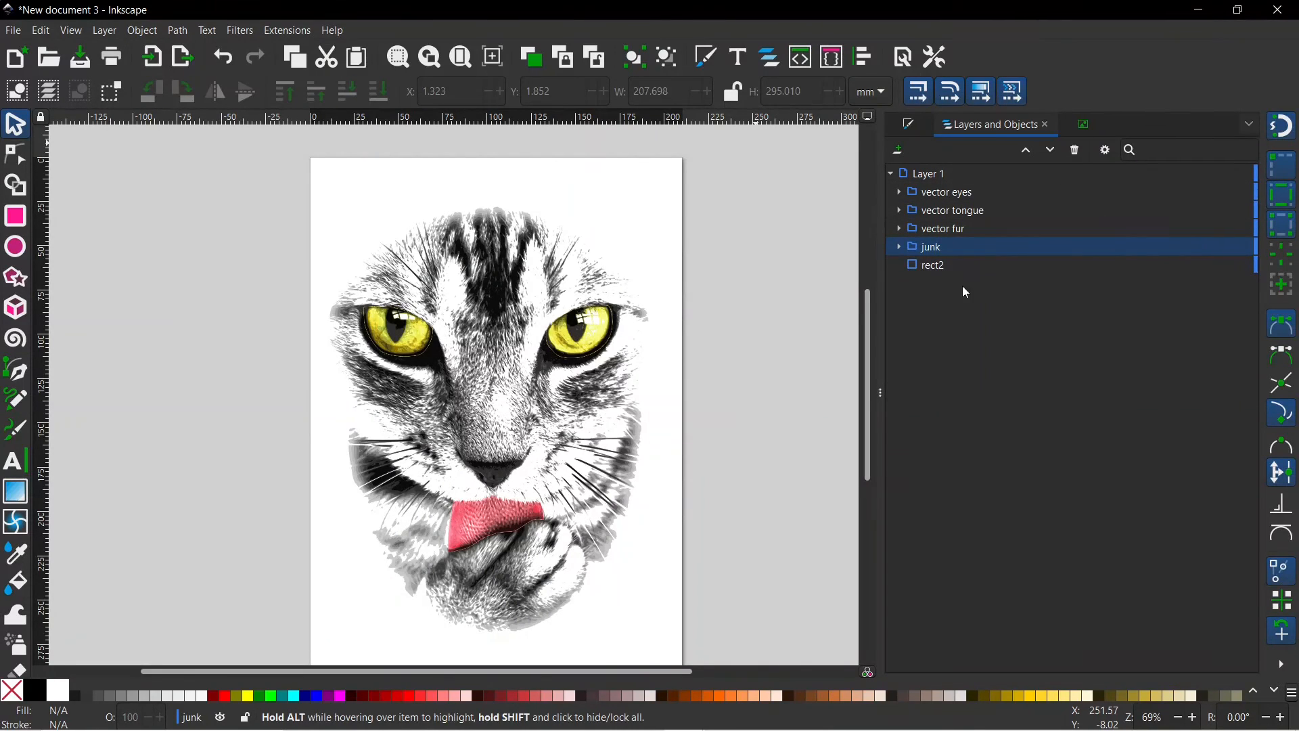
{"action": "scroll", "coordinate": [527, 441], "scroll_direction": "up", "scroll_amount": 1}
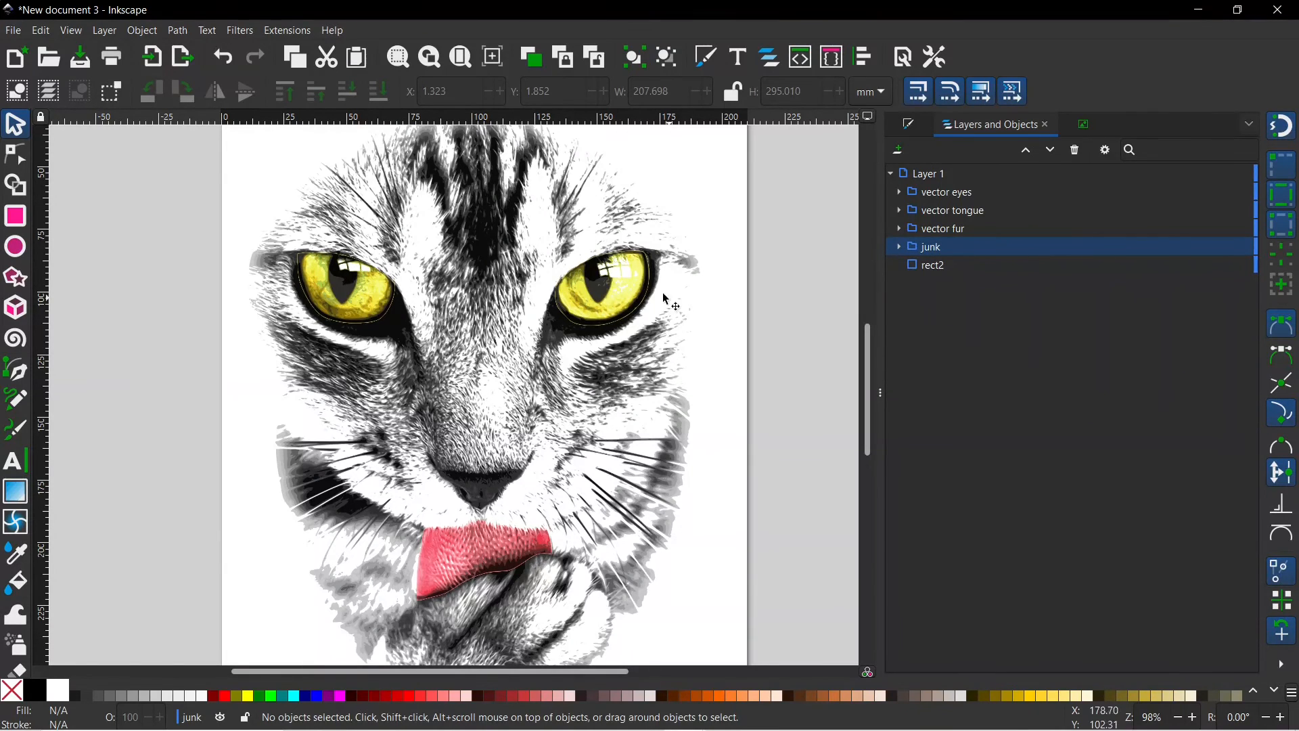
- Set up a Feather blur filter on the vector eyes group with strength 0.01 and live preview on
{"action": "left_click", "coordinate": [364, 295]}
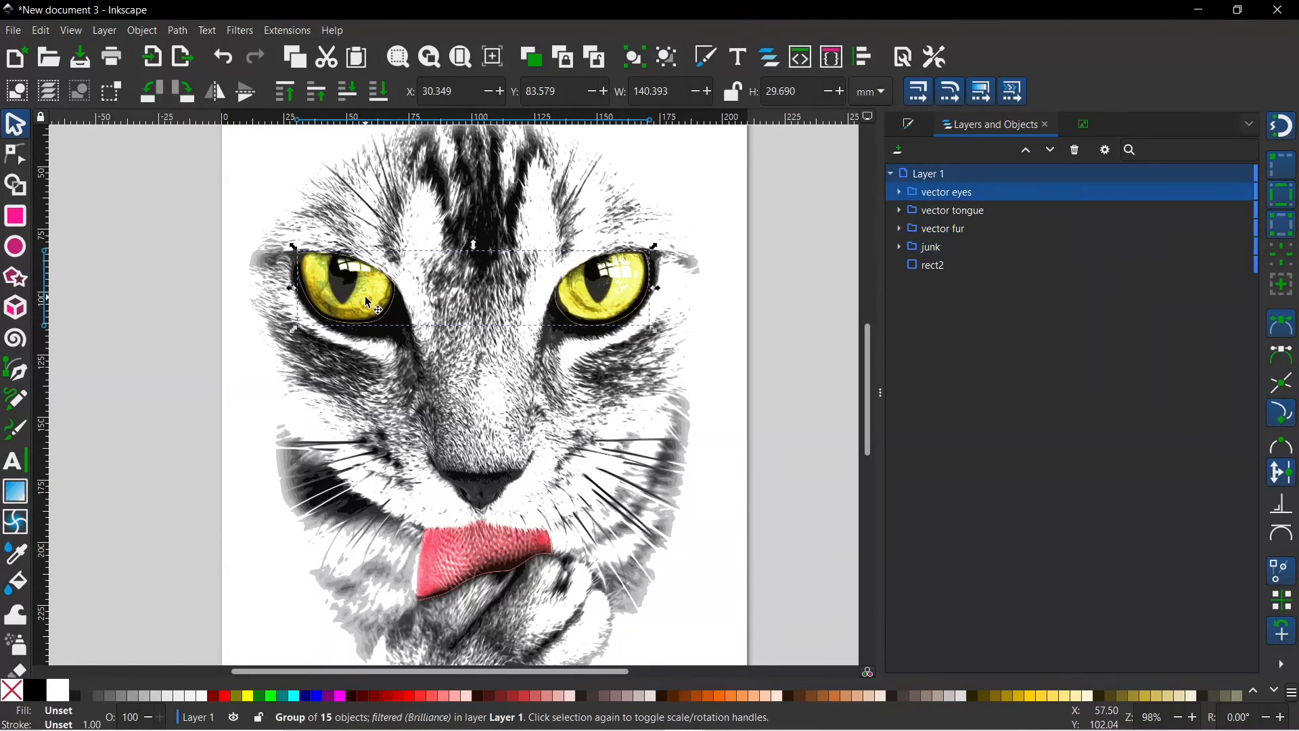
{"action": "left_click", "coordinate": [240, 31]}
{"action": "mouse_move", "coordinate": [246, 73]}
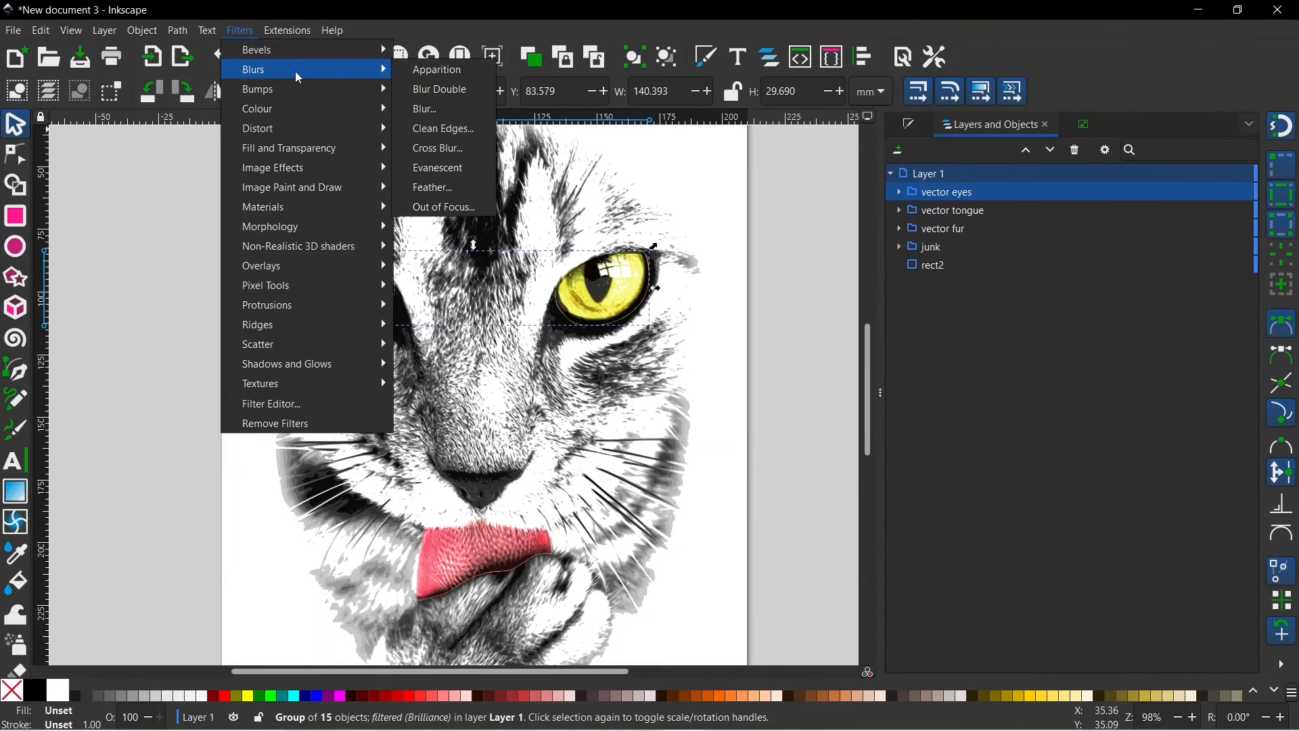
{"action": "left_click", "coordinate": [450, 196]}
{"action": "left_click_drag", "start_coordinate": [304, 168], "coordinate": [178, 137]}
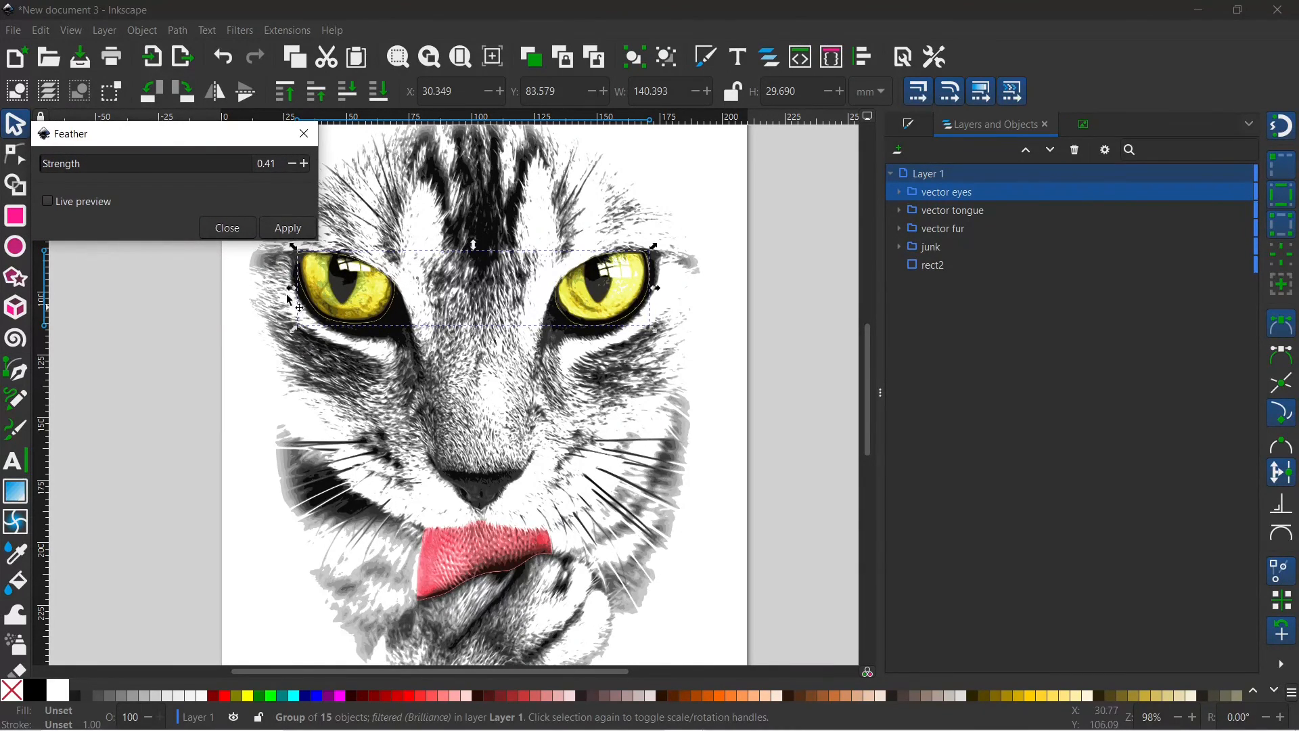
{"action": "left_click_drag", "start_coordinate": [275, 164], "coordinate": [264, 164]}
{"action": "type", "text": "00"}
{"action": "left_click", "coordinate": [52, 201]}
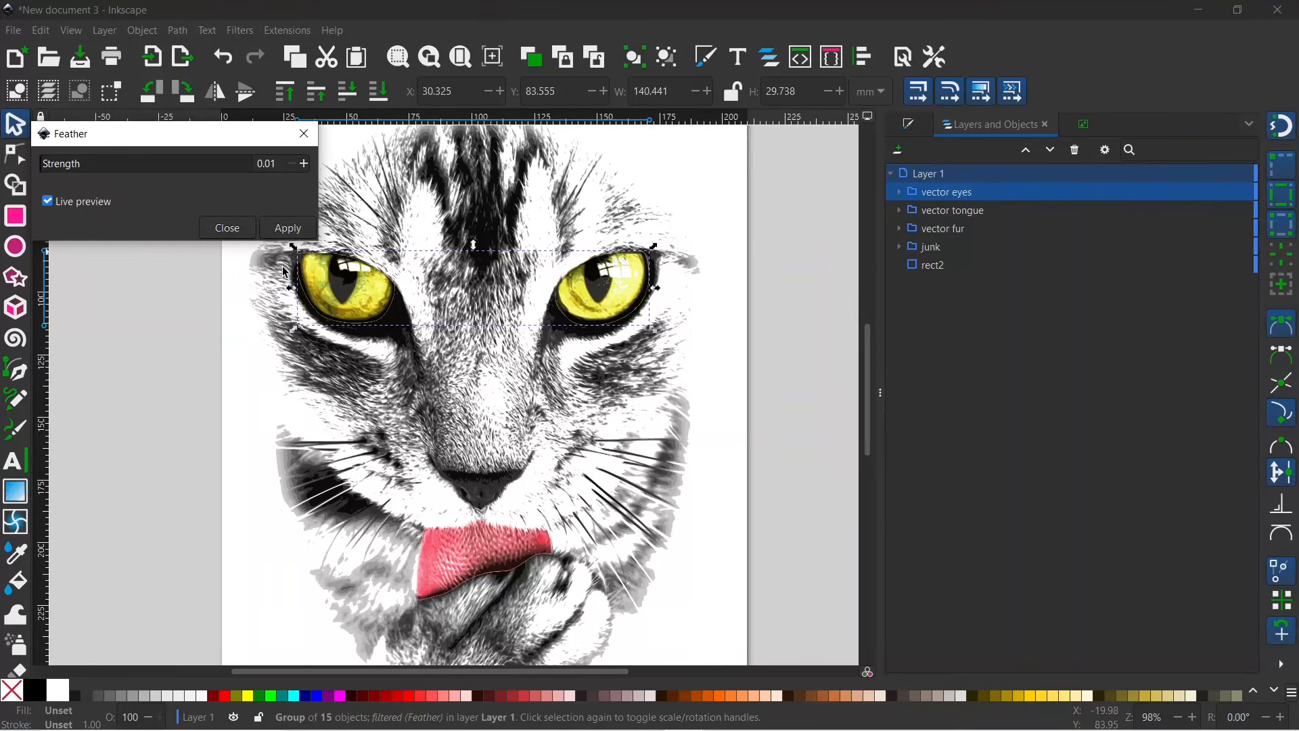
- Raise the vector eyes group's feather strength to 0.61 and apply the filter
{"action": "left_click_drag", "start_coordinate": [264, 134], "coordinate": [1104, 341]}
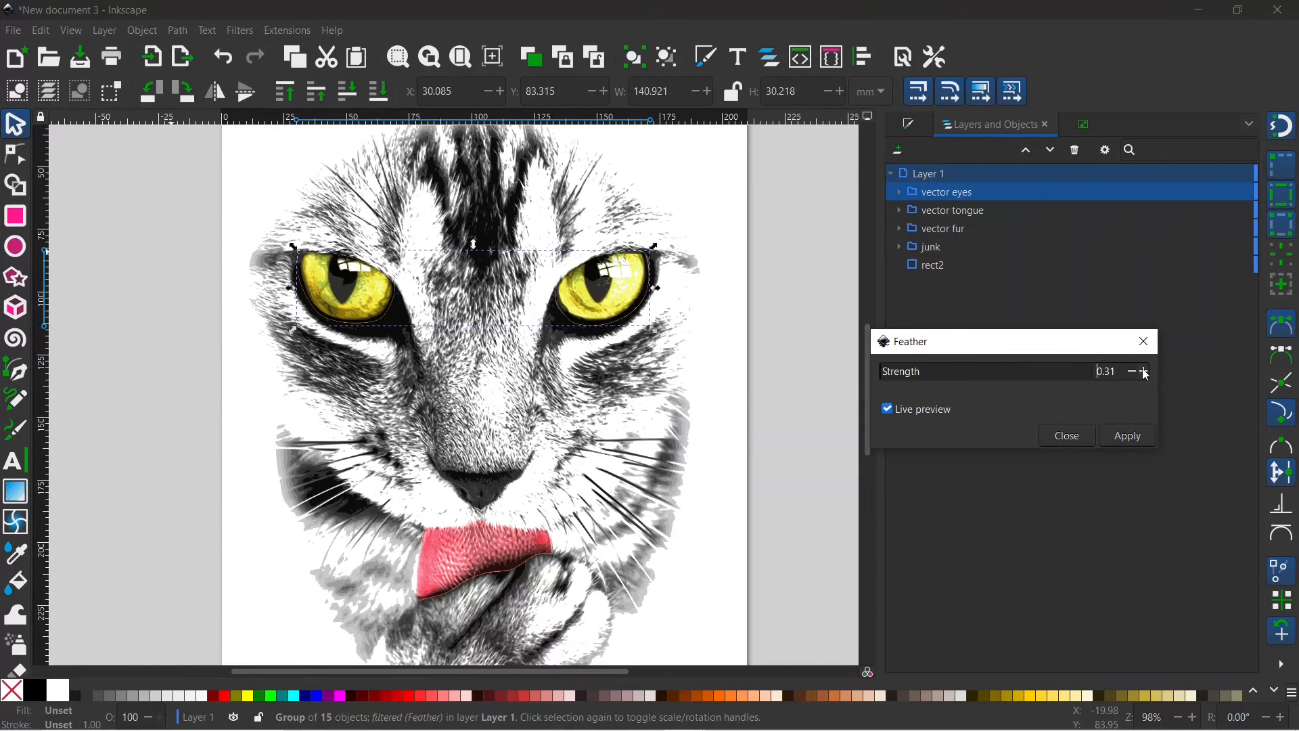
{"action": "left_click", "coordinate": [1145, 371]}
{"action": "left_click", "coordinate": [1145, 372]}
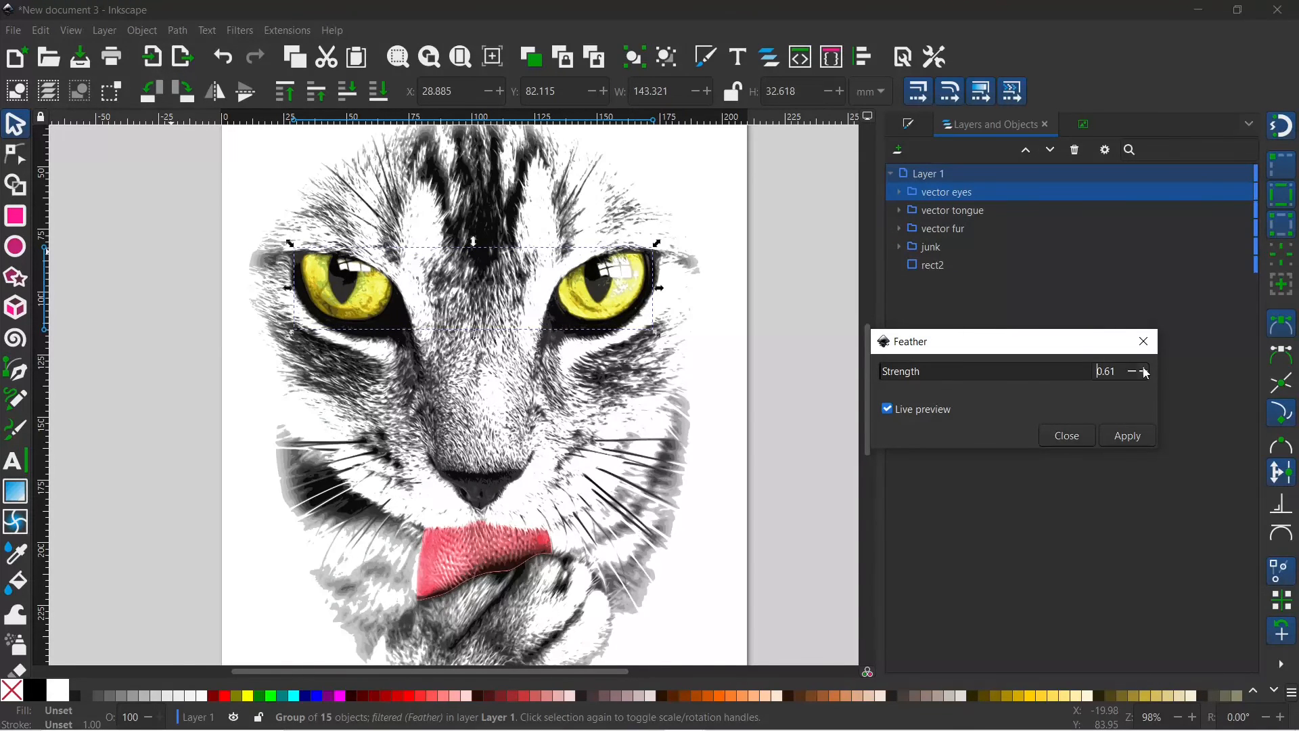
{"action": "left_click", "coordinate": [1142, 442]}
- Apply the Feather filter to the vector tongue group with strength 0.71, then clear the selection
{"action": "left_click", "coordinate": [487, 561]}
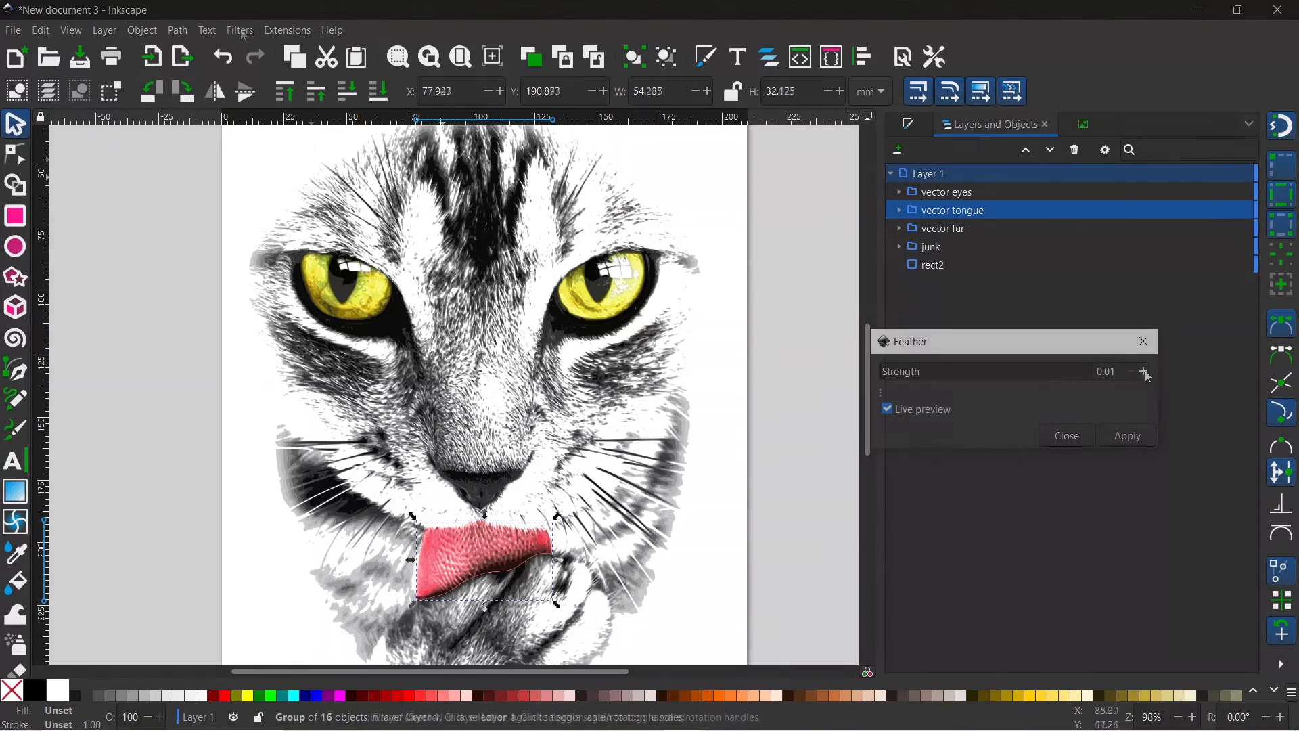
{"action": "left_click", "coordinate": [1143, 371]}
{"action": "left_click", "coordinate": [1144, 371]}
{"action": "left_click", "coordinate": [1144, 371]}
{"action": "left_click", "coordinate": [1144, 372]}
{"action": "left_click", "coordinate": [1144, 372]}
{"action": "left_click", "coordinate": [1144, 372]}
{"action": "left_click", "coordinate": [1144, 372]}
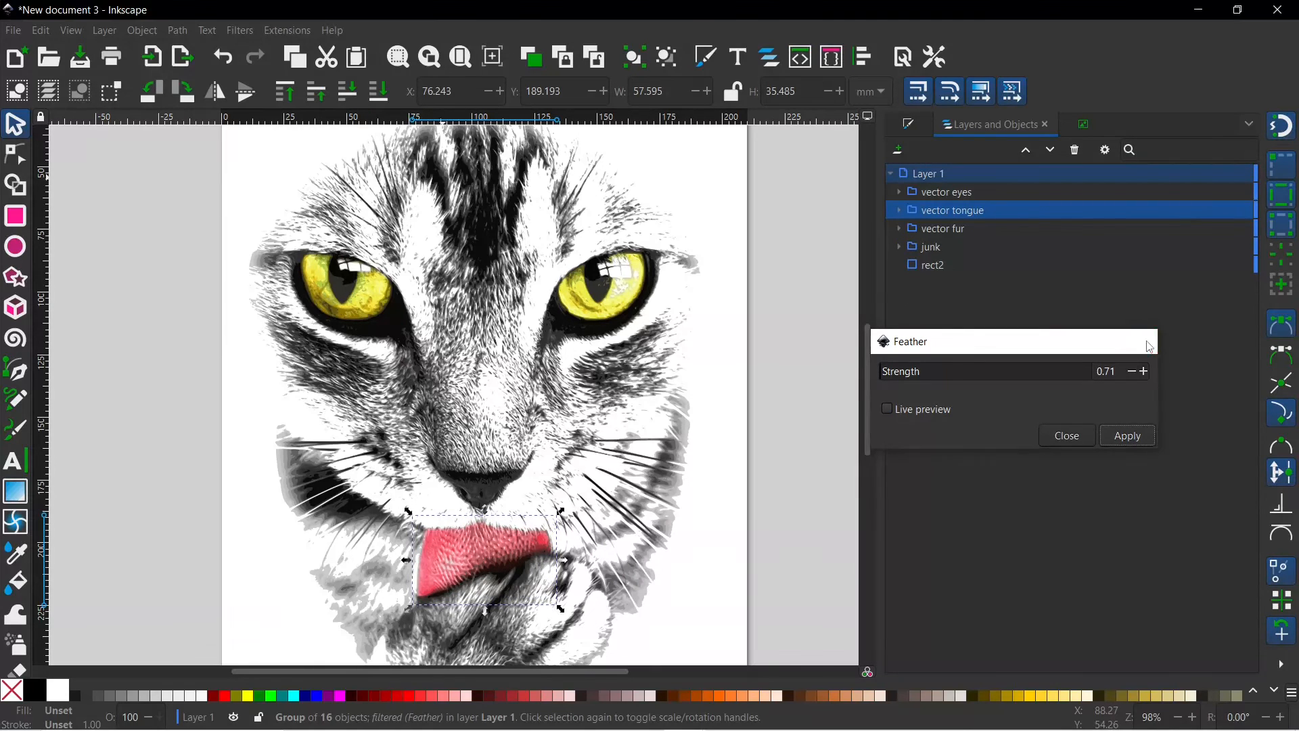
{"action": "left_click", "coordinate": [1149, 346]}
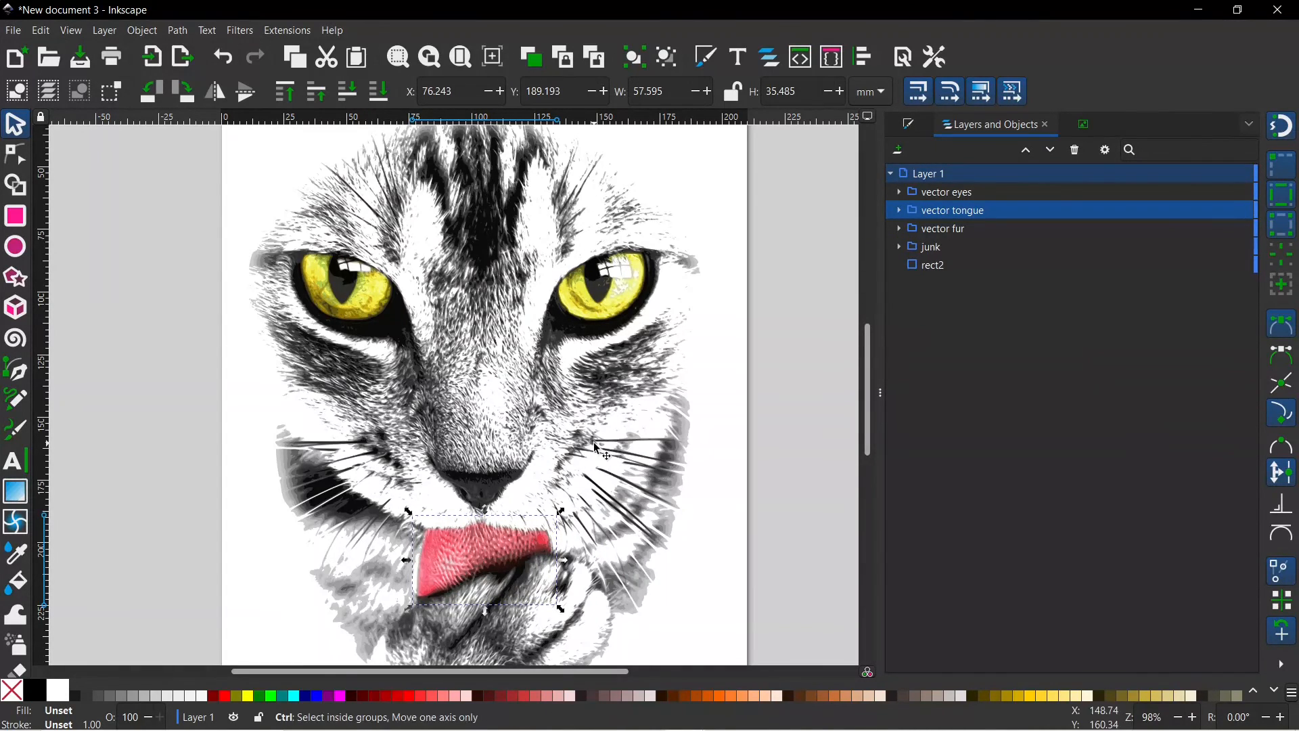
{"action": "scroll", "coordinate": [597, 448], "scroll_direction": "down", "scroll_amount": 1}
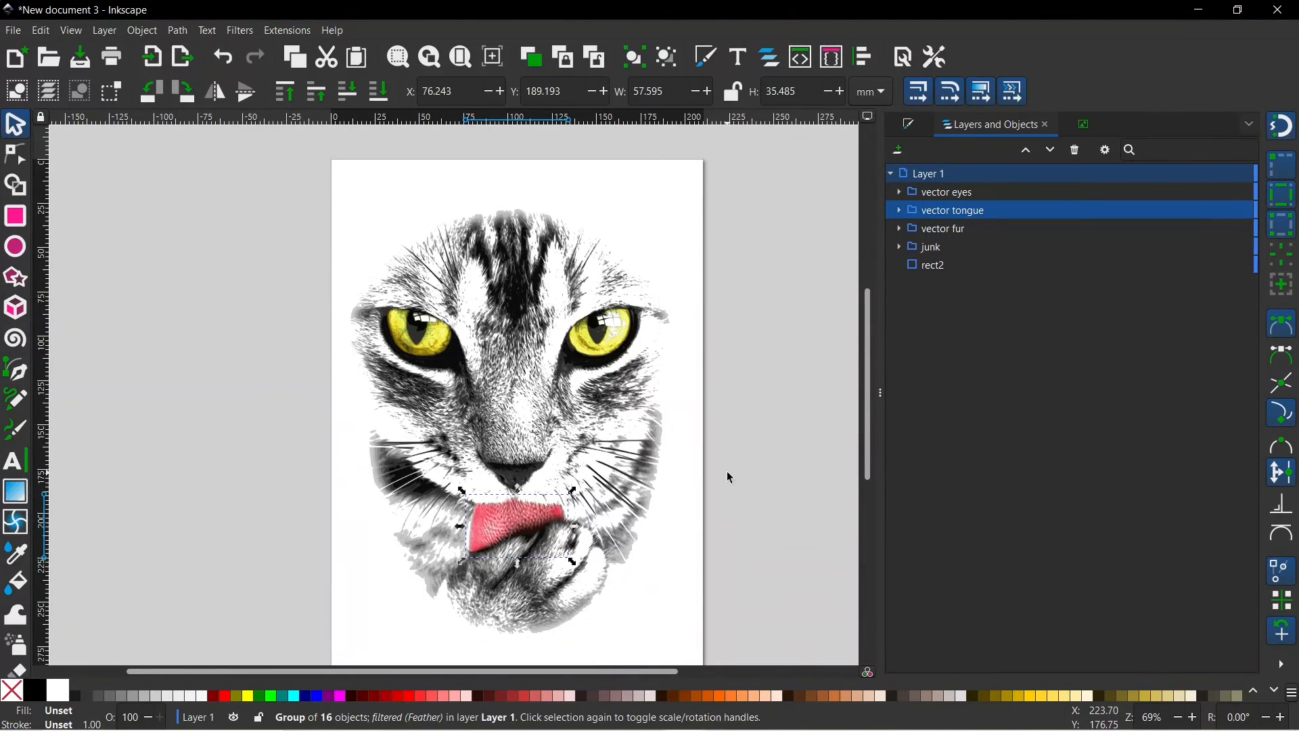
{"action": "left_click", "coordinate": [760, 437]}
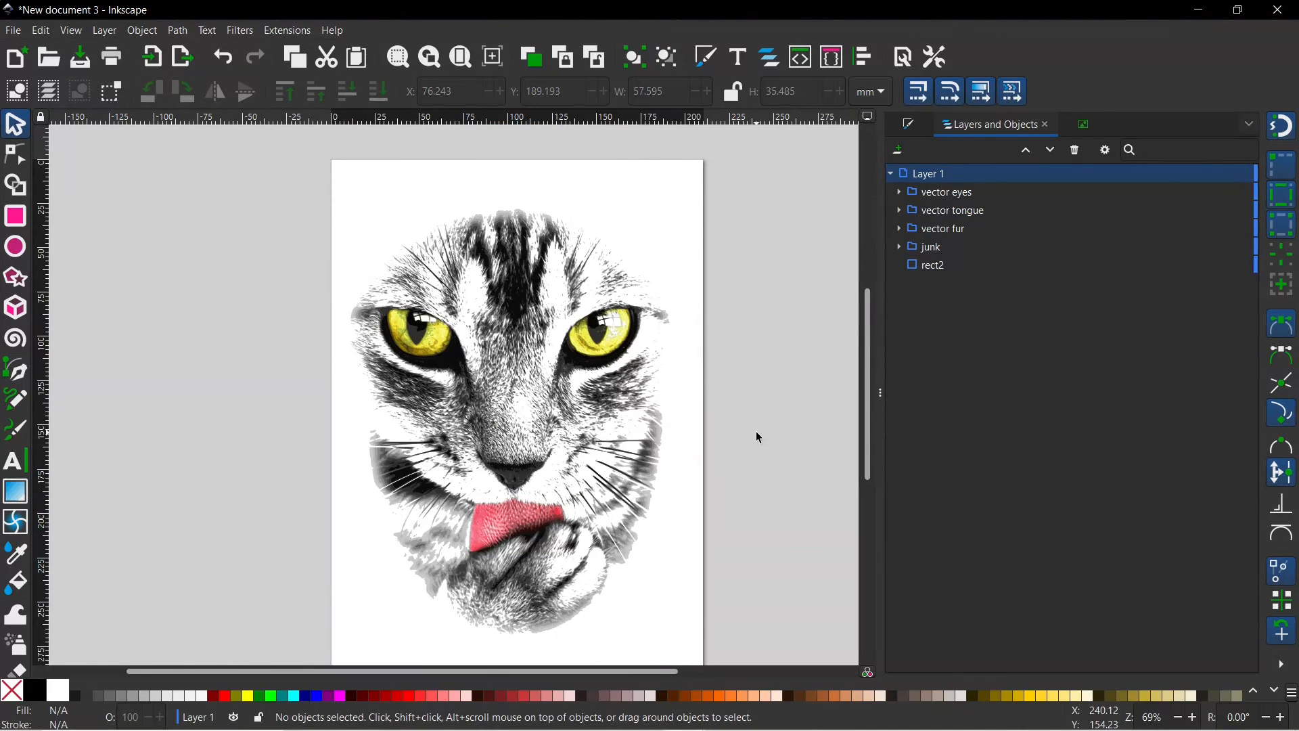